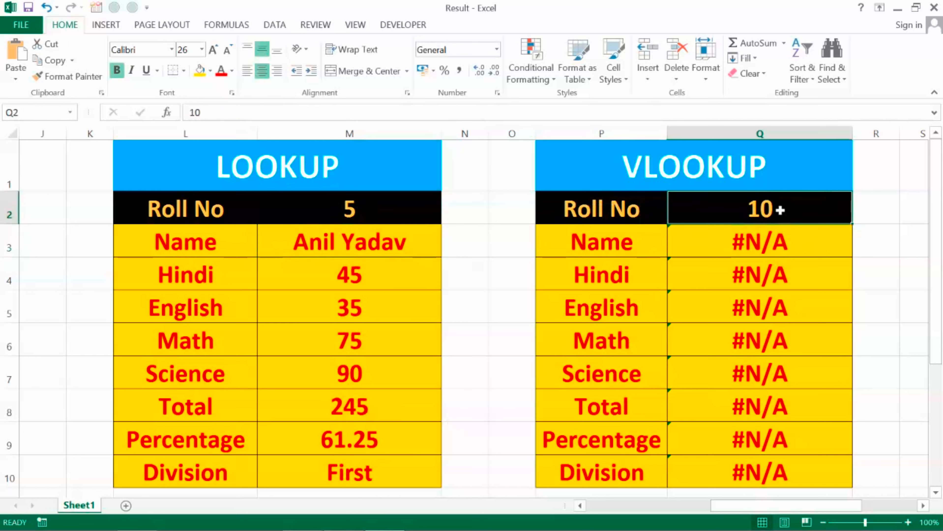
Set the roll number in the VLOOKUP table to 5
text(5)
key(Return)
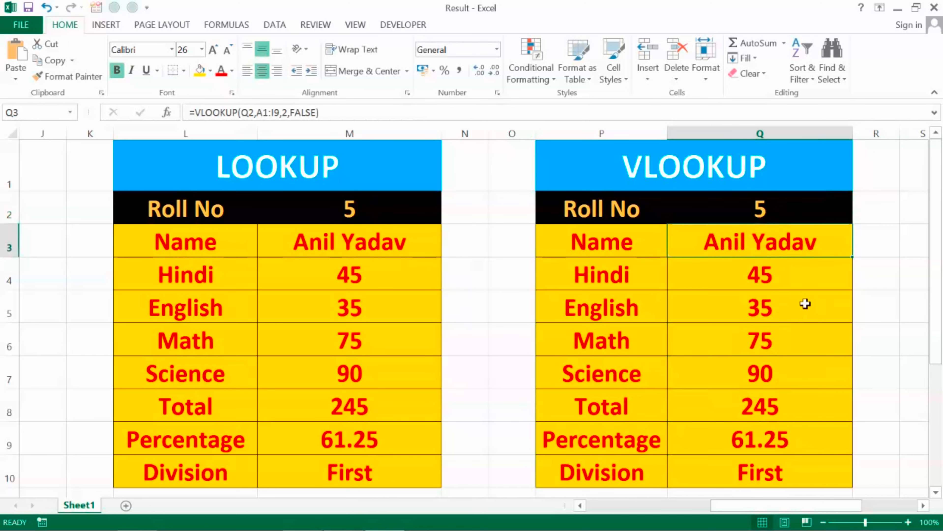
Set the roll number to 100 in both the LOOKUP and VLOOKUP tables and compare their results
click(390, 215)
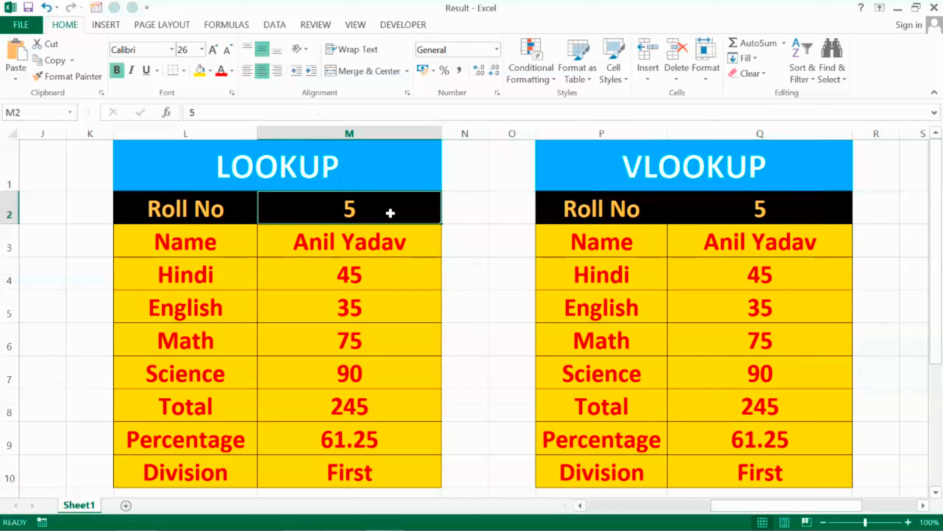
text(100)
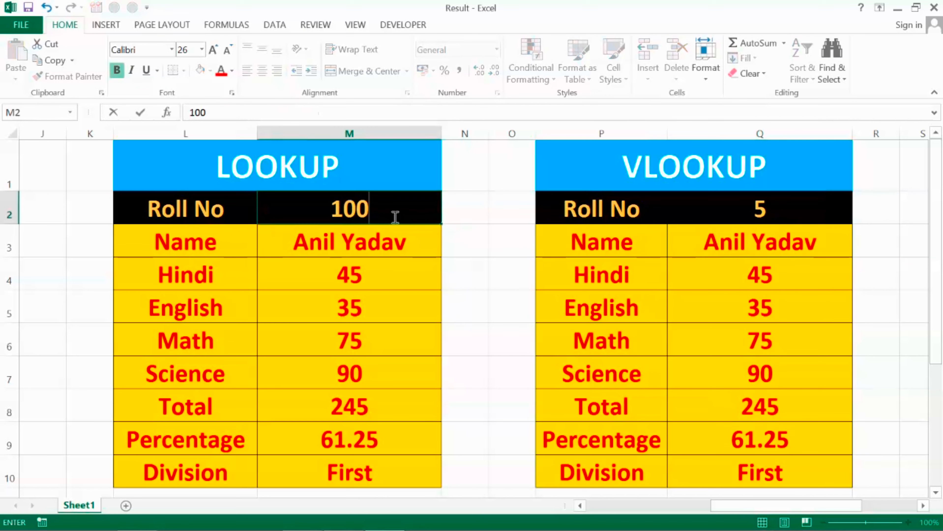
click(773, 205)
text(100)
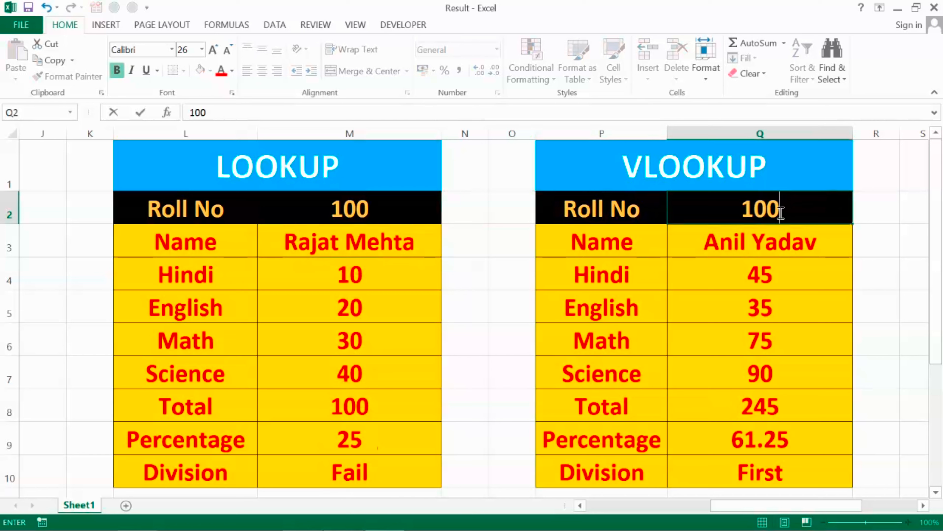
key(Return)
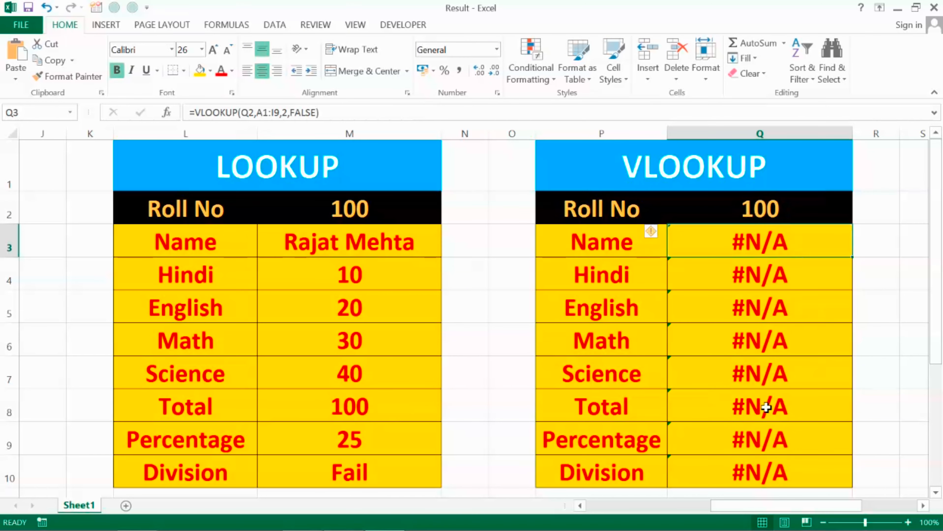
click(368, 264)
click(788, 274)
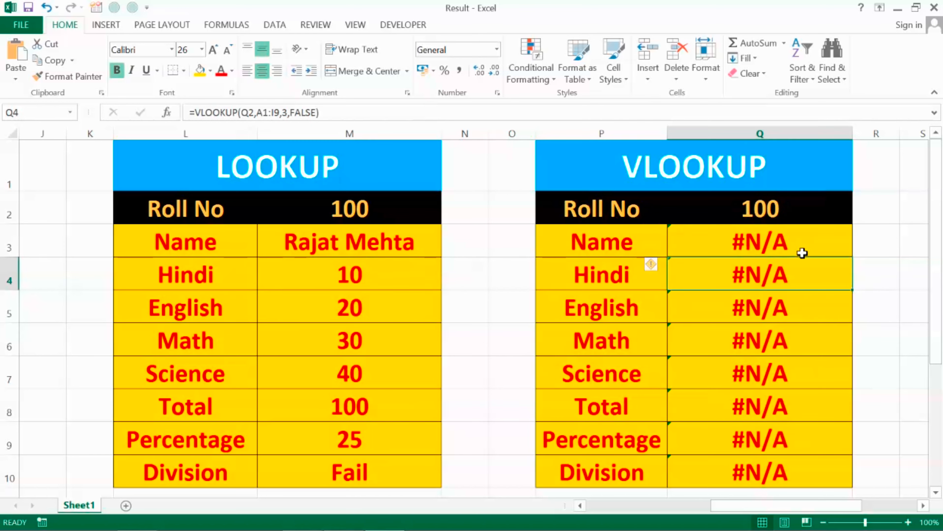
Check the last roll number listed in the student marks table
key(Left)
key(Left)
key(Left)
key(Left)
key(Left)
key(Left)
key(Left)
key(Left)
key(Left)
key(Left)
key(Left)
key(Left)
key(Left)
key(Left)
key(Left)
key(Left)
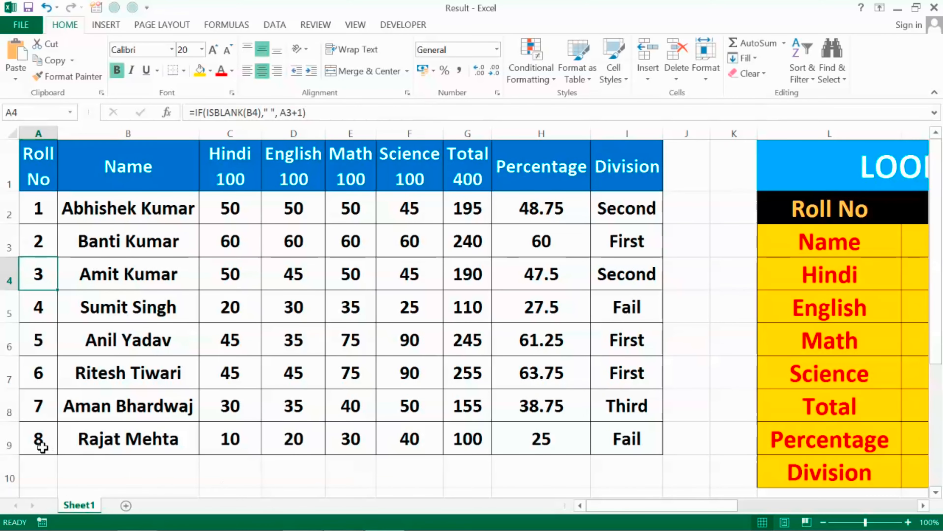
click(43, 446)
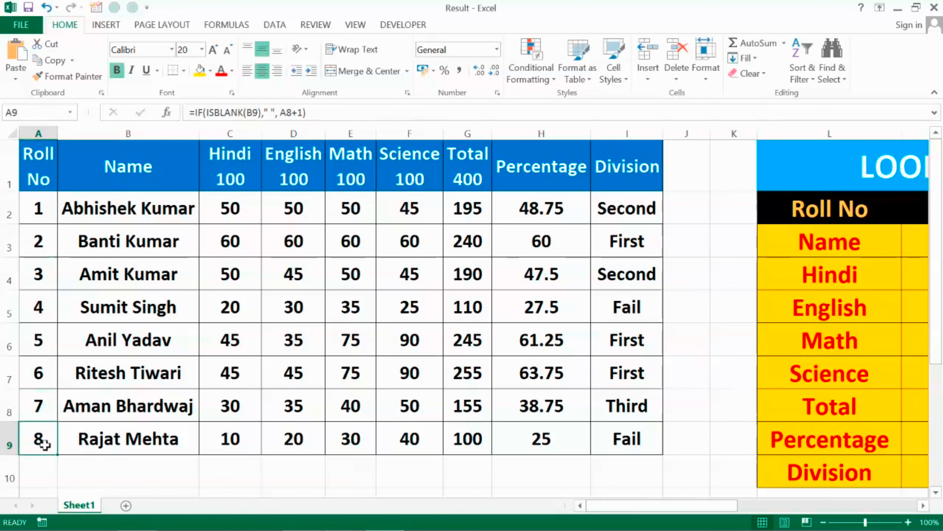
Set the roll number in the LOOKUP table to 9
key(Right)
key(Right)
key(Right)
key(Right)
key(Right)
key(Right)
key(Right)
key(Right)
key(Right)
key(Right)
key(Right)
key(Right)
key(Right)
key(Right)
key(Right)
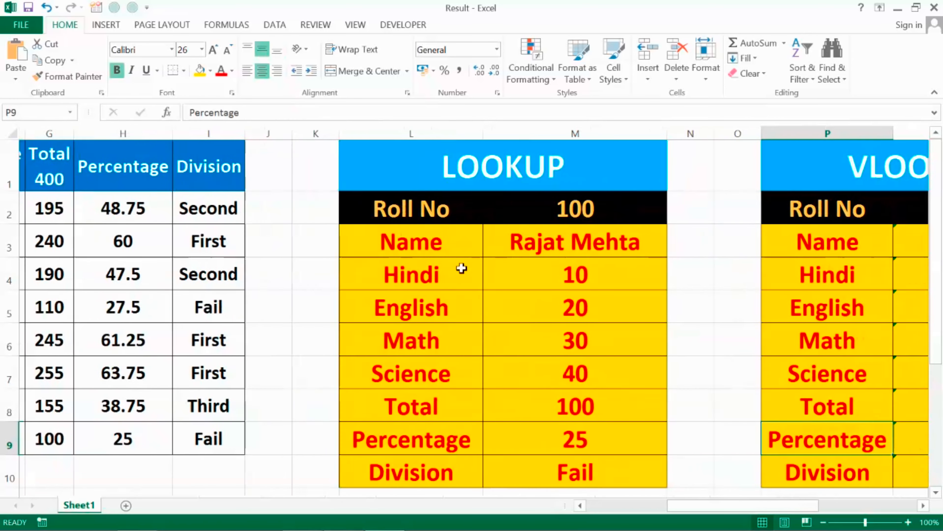
key(Right)
click(451, 209)
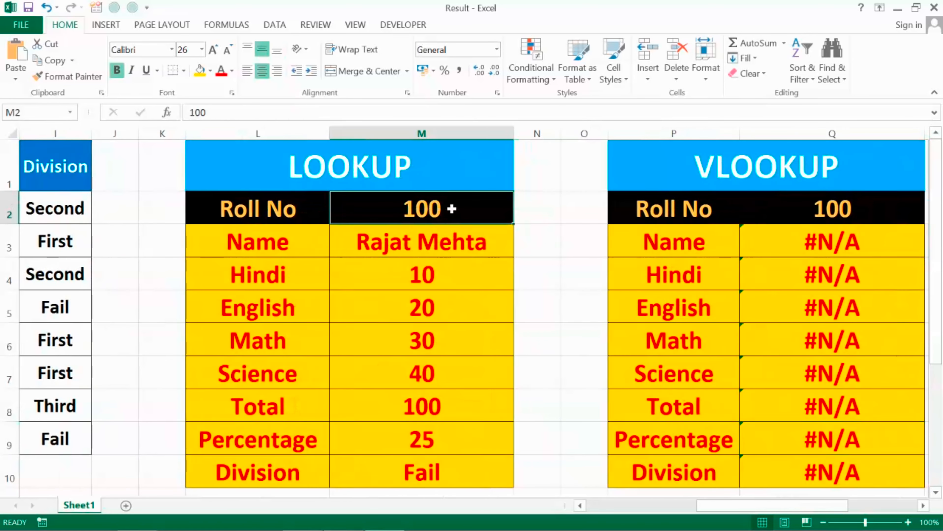
text(9)
key(Return)
Check the student marks table for a record with roll number 9
click(358, 257)
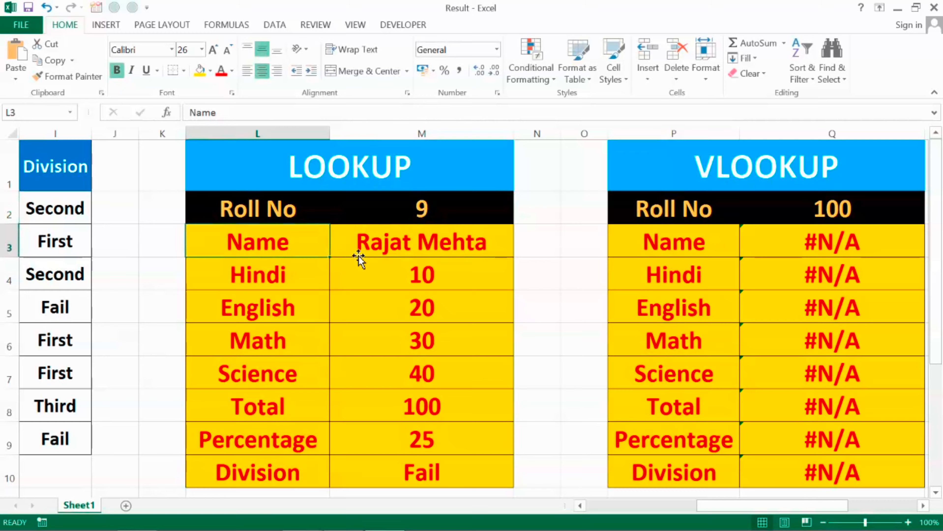
key(Home)
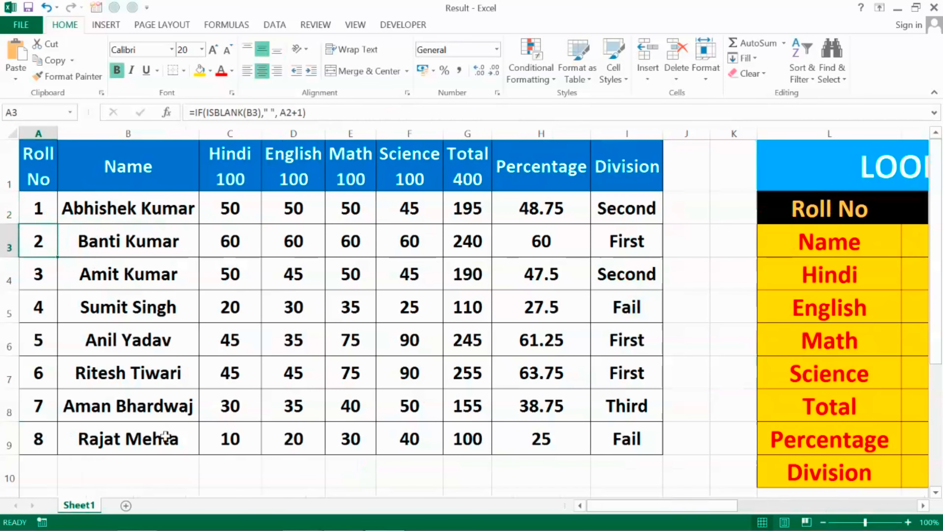
key(Right)
key(Right)
key(Right)
key(Right)
key(Right)
key(Right)
key(Right)
key(Right)
key(Right)
key(Right)
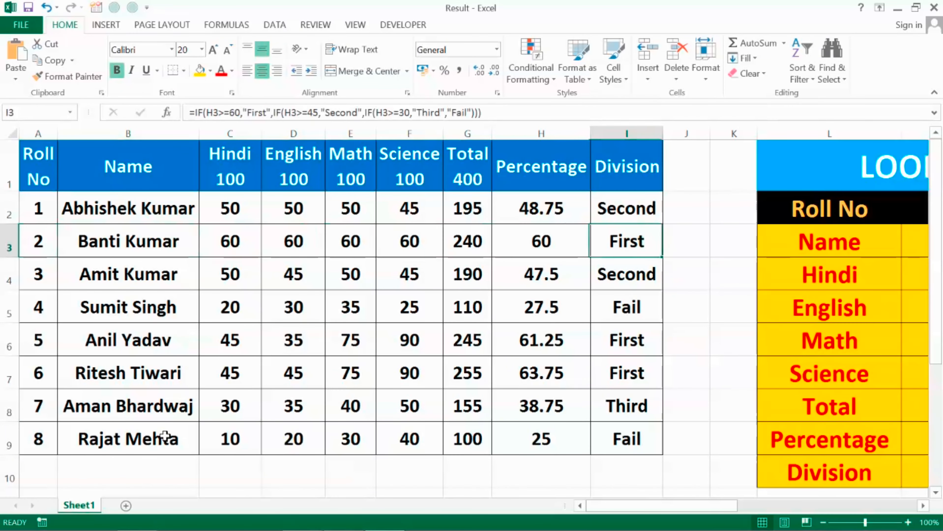
Set the roll number in the VLOOKUP table to 9
key(Right)
key(Right)
key(Right)
key(Right)
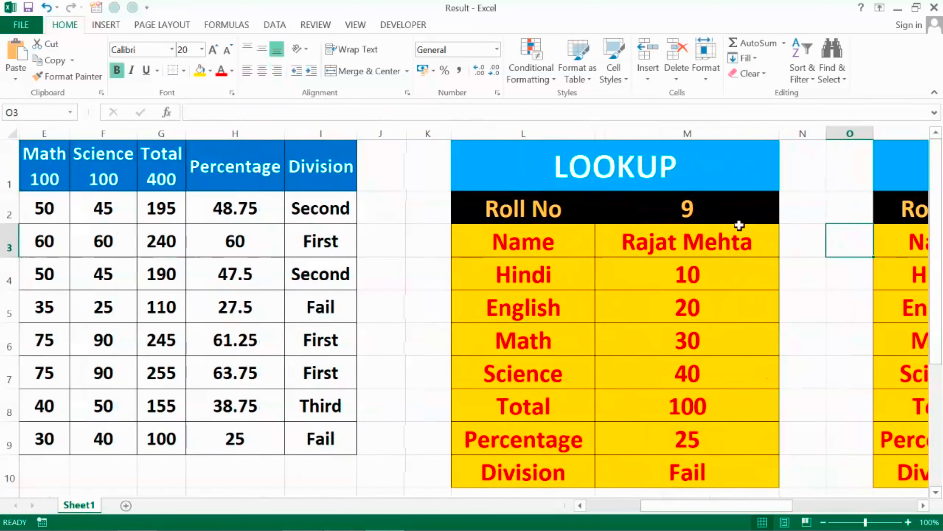
key(Right)
key(Right)
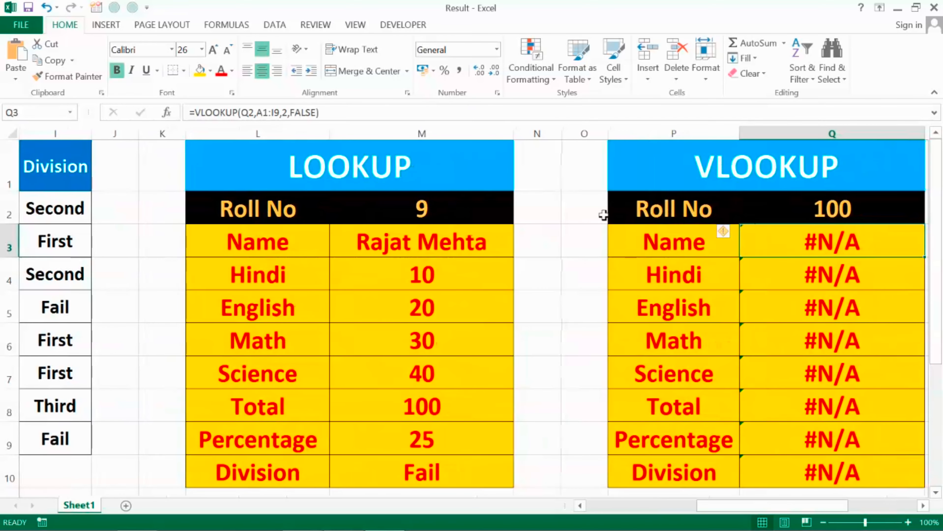
key(Right)
click(801, 210)
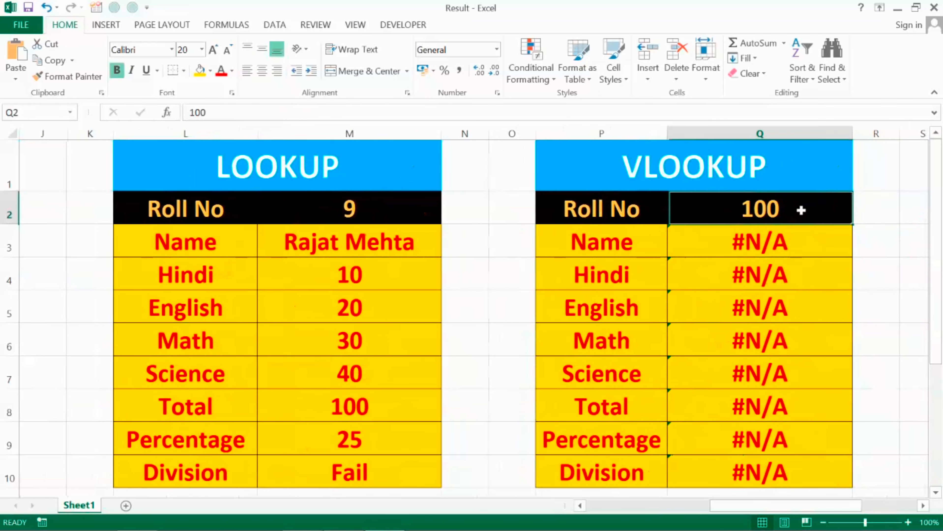
text(9)
key(Return)
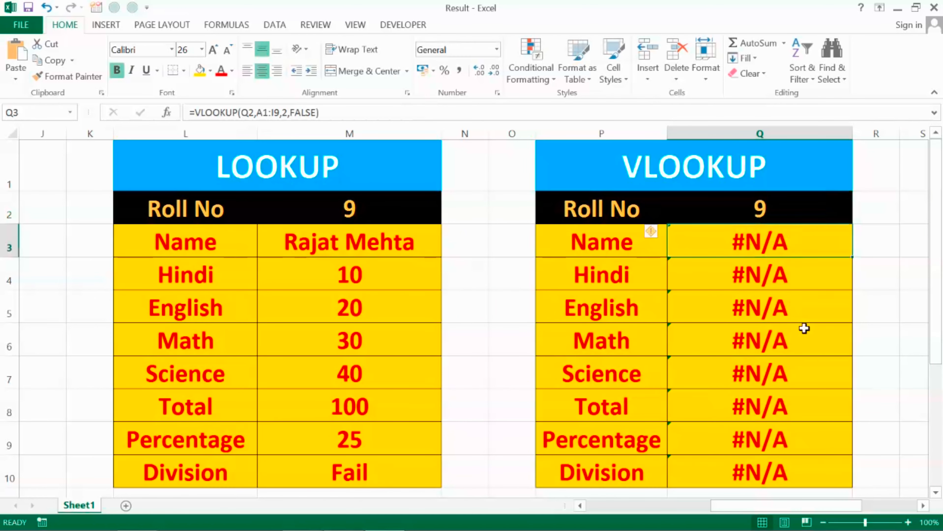
Clear the result cells from Name to Division in the LOOKUP table (M3:M10) and the VLOOKUP table (Q3:Q10)
key(Left)
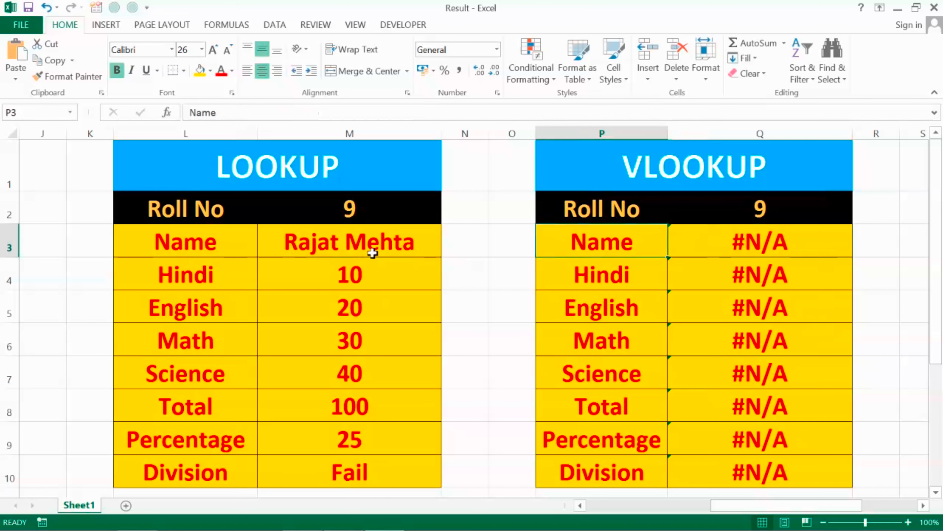
drag(373, 244, 358, 461)
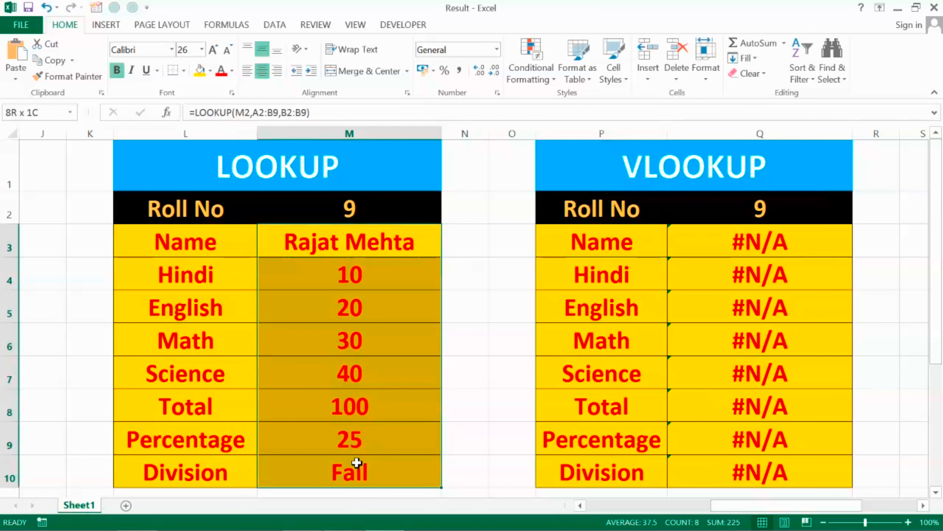
key(Delete)
drag(770, 236, 778, 460)
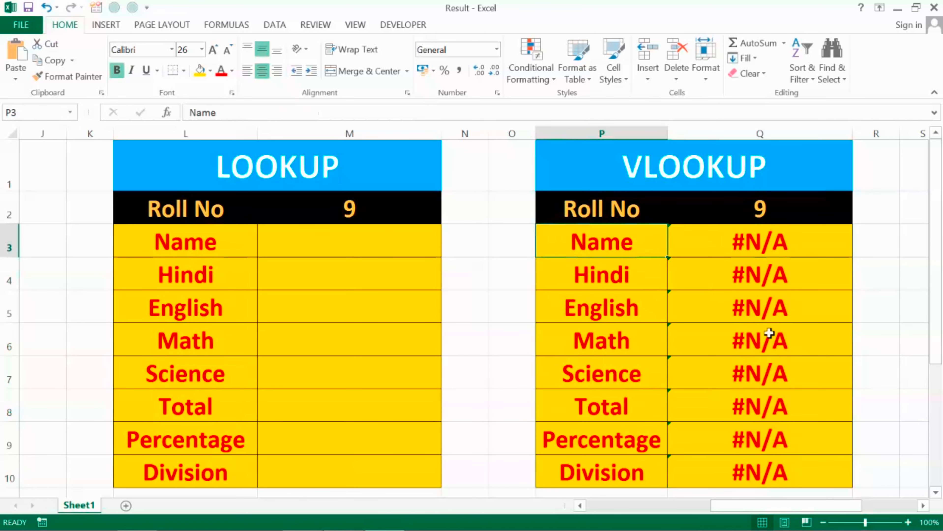
click(759, 242)
drag(758, 241, 771, 473)
key(Delete)
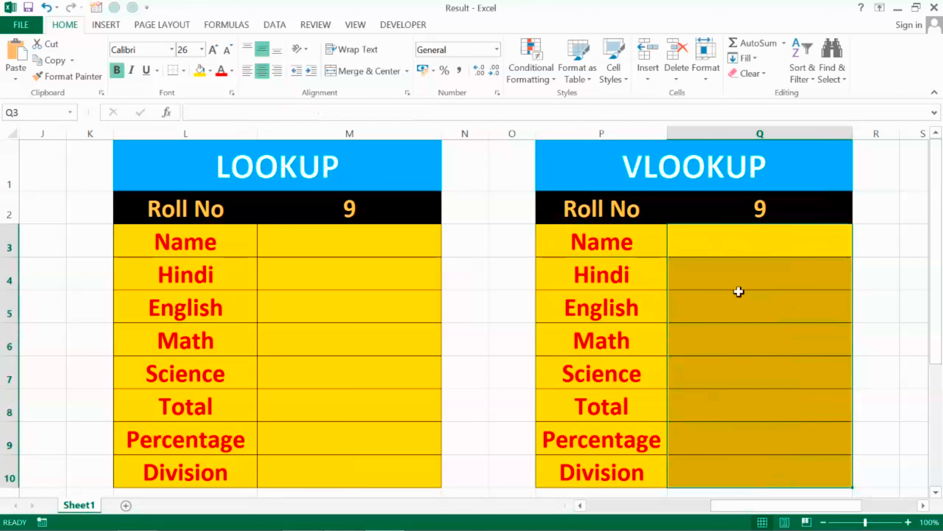
Set the roll number to 1 in both the LOOKUP table (M2) and the VLOOKUP table (Q2)
click(361, 207)
text(1)
key(Return)
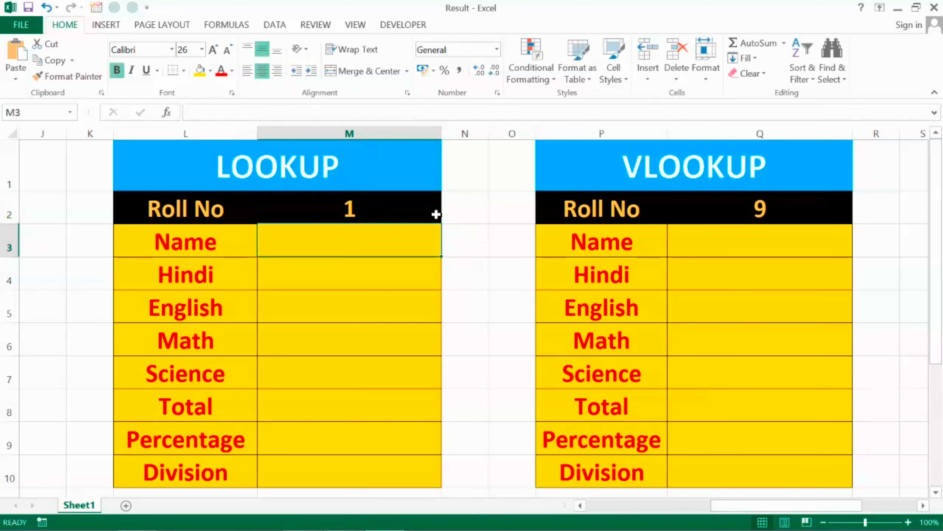
click(777, 201)
text(1)
key(Return)
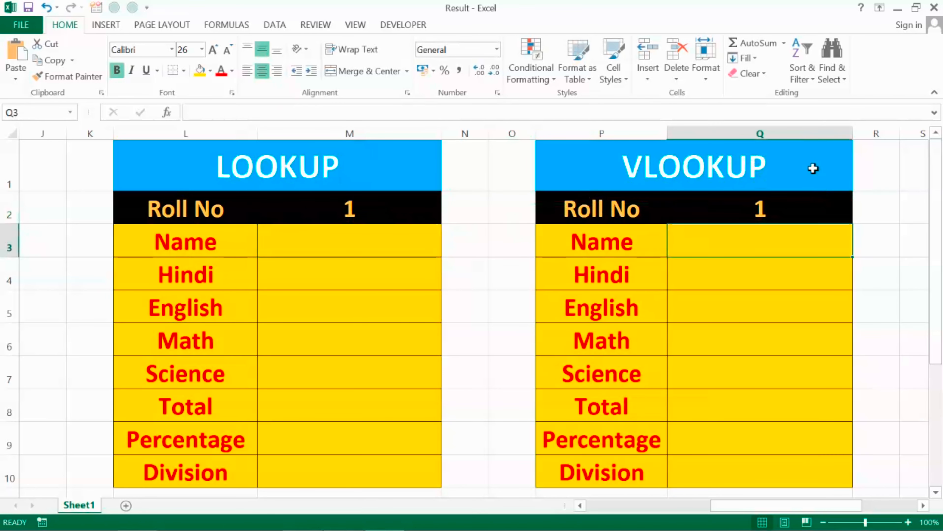
Review the column headings of the student marks table from Hindi through Division
key(Left)
key(Left)
key(Left)
key(Left)
key(Left)
key(Left)
key(Left)
key(Left)
key(Left)
key(Left)
key(Left)
key(Left)
key(Left)
key(Left)
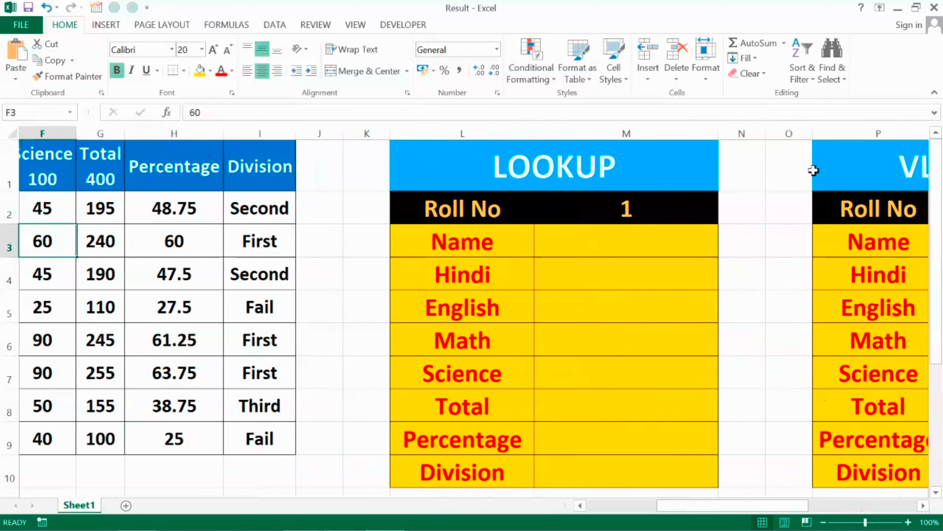
key(Left)
key(Left)
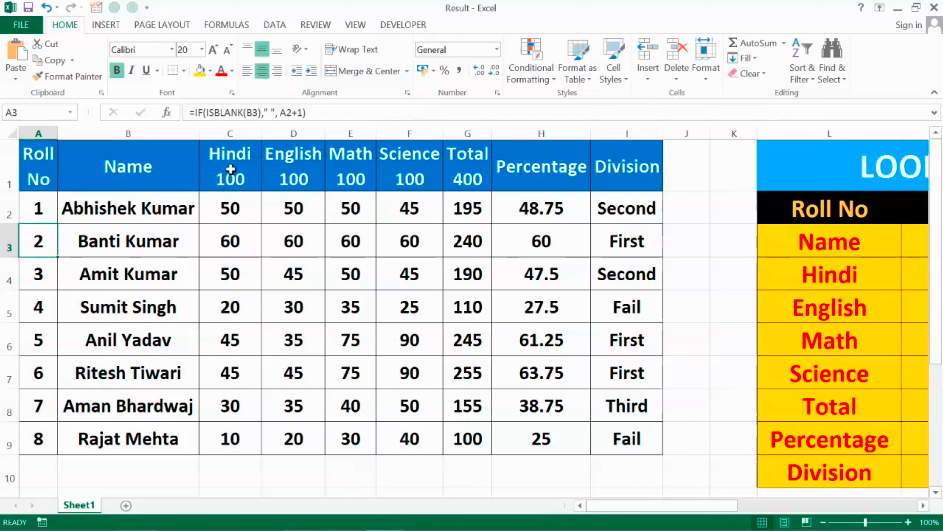
click(247, 174)
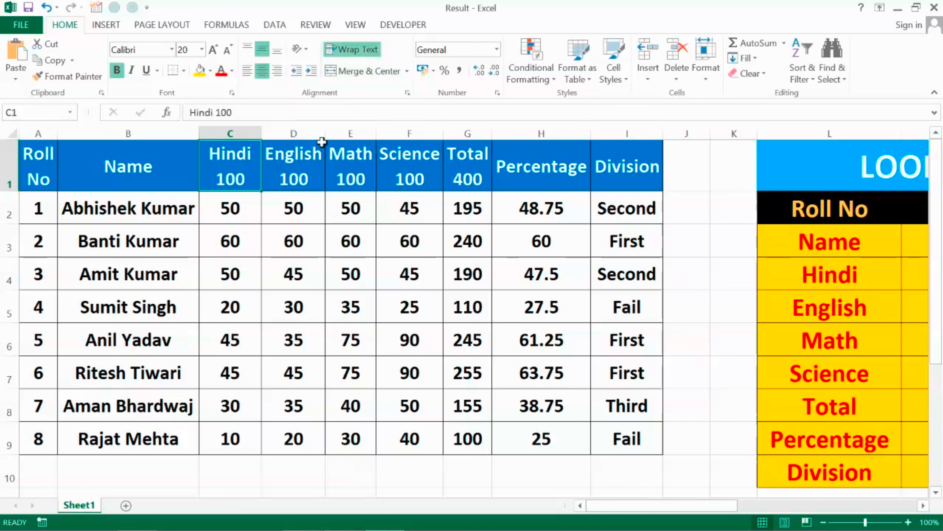
click(298, 173)
click(364, 162)
click(415, 161)
click(463, 167)
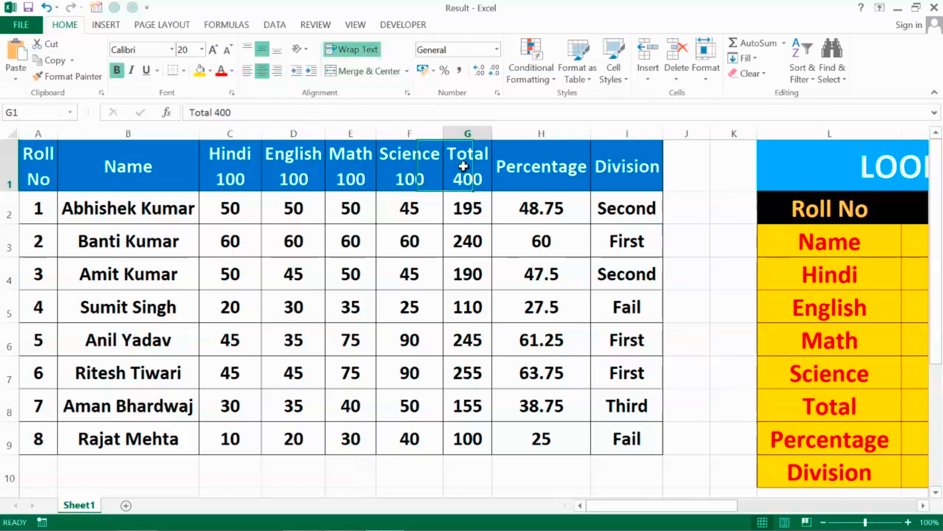
click(579, 164)
click(607, 168)
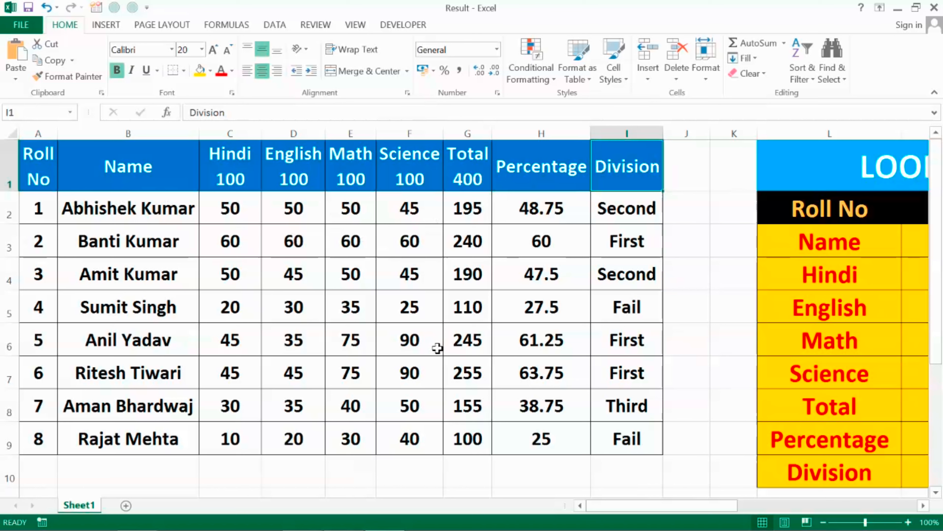
Inspect the Total, Percentage and Division formulas in row 2 of the marks table without changing them
click(472, 209)
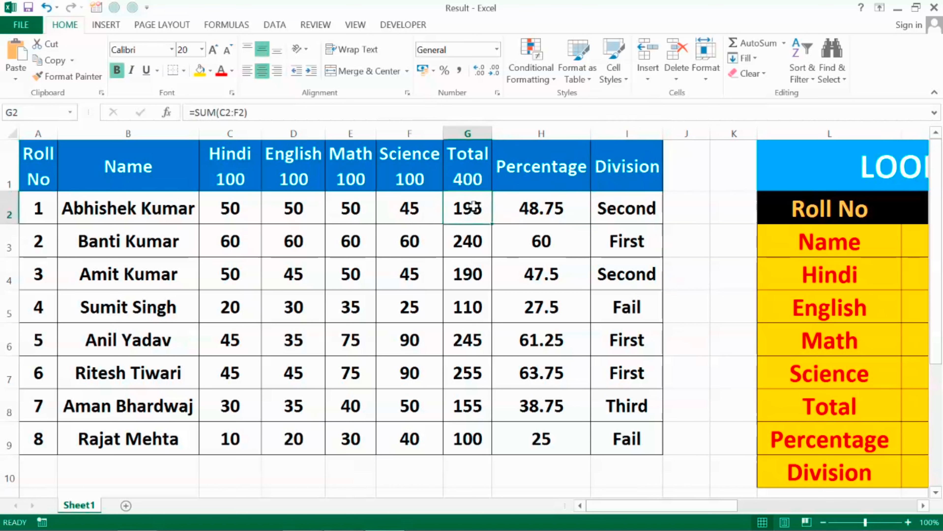
double_click(472, 207)
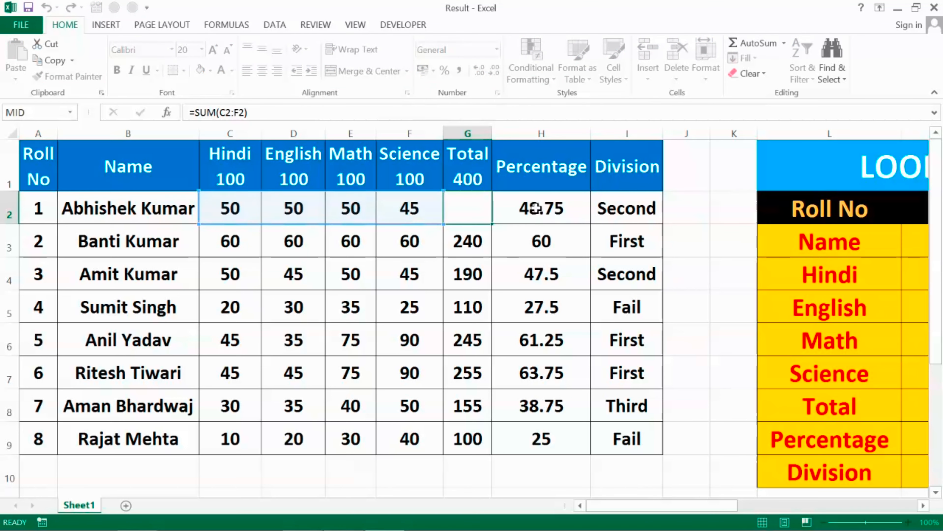
click(562, 205)
double_click(562, 208)
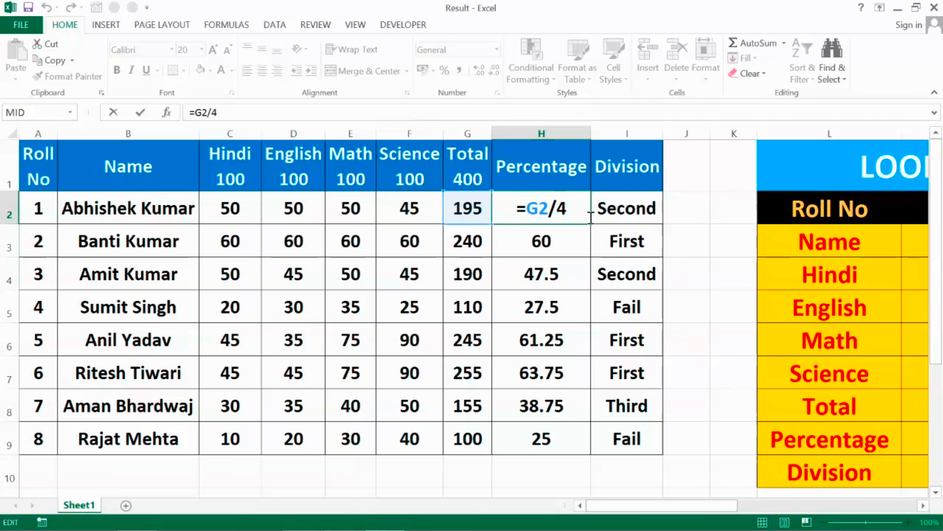
key(Return)
click(637, 205)
key(F2)
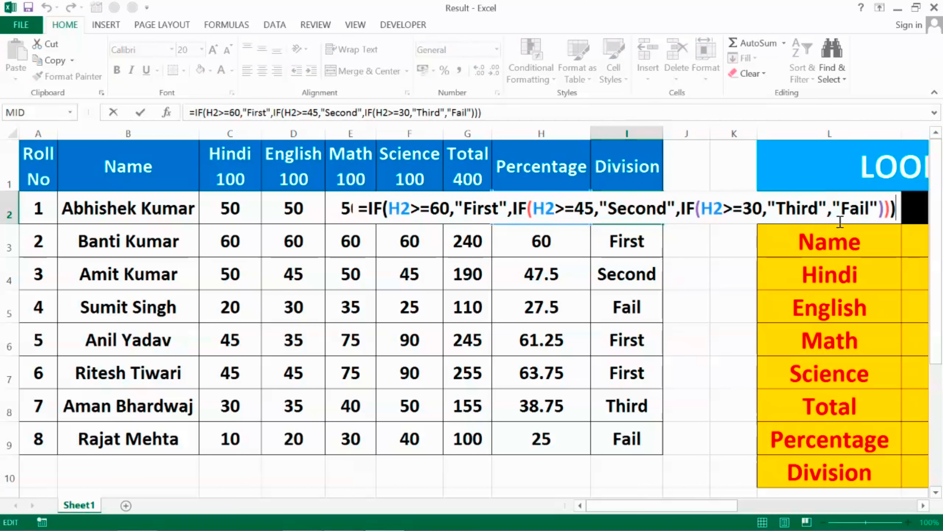
key(Return)
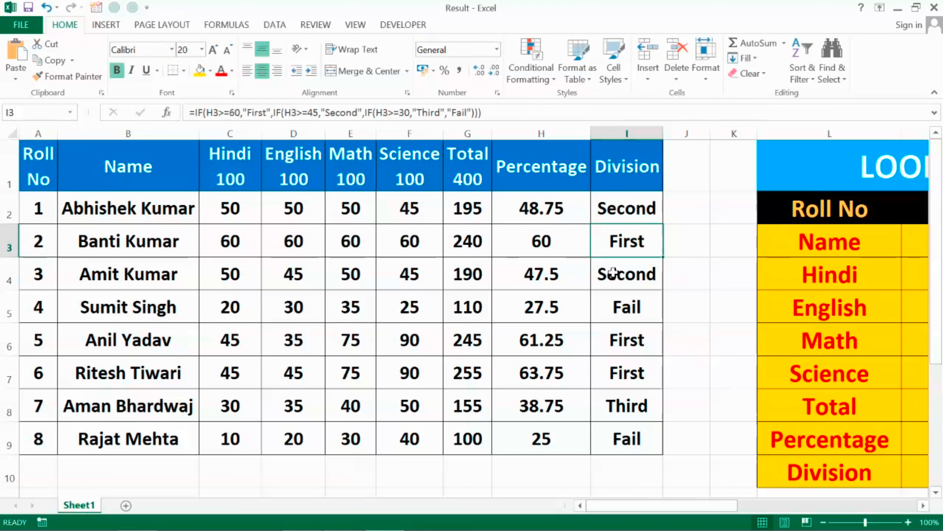
click(706, 252)
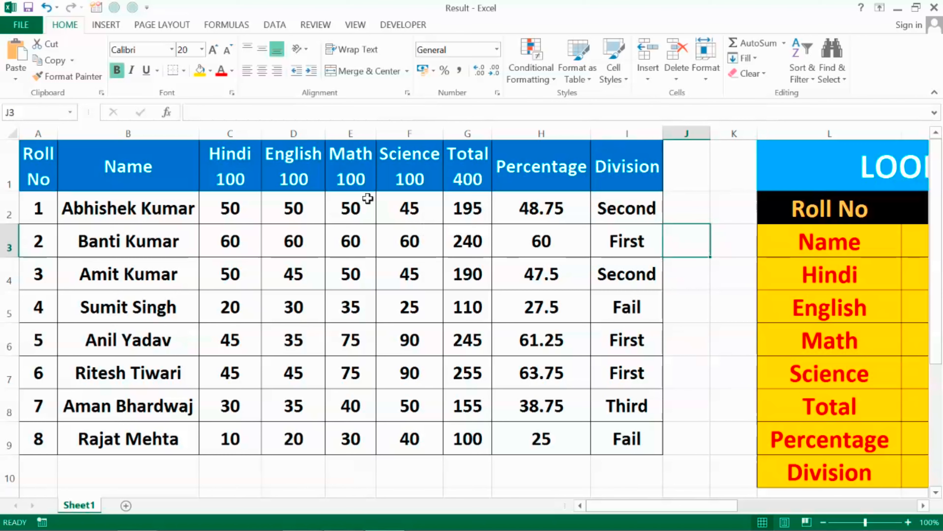
Compare the empty Name cell of the LOOKUP table with the Roll No and Name columns of the marks table
click(910, 246)
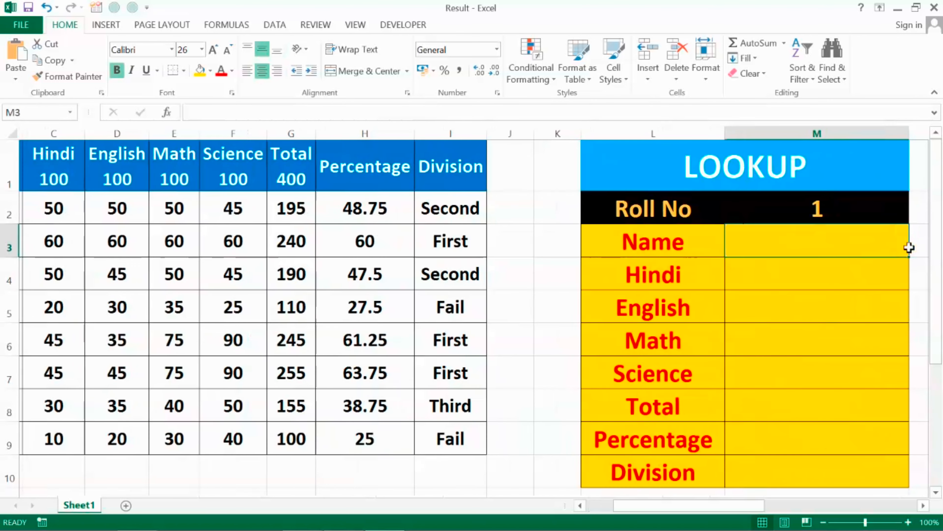
click(895, 207)
click(805, 238)
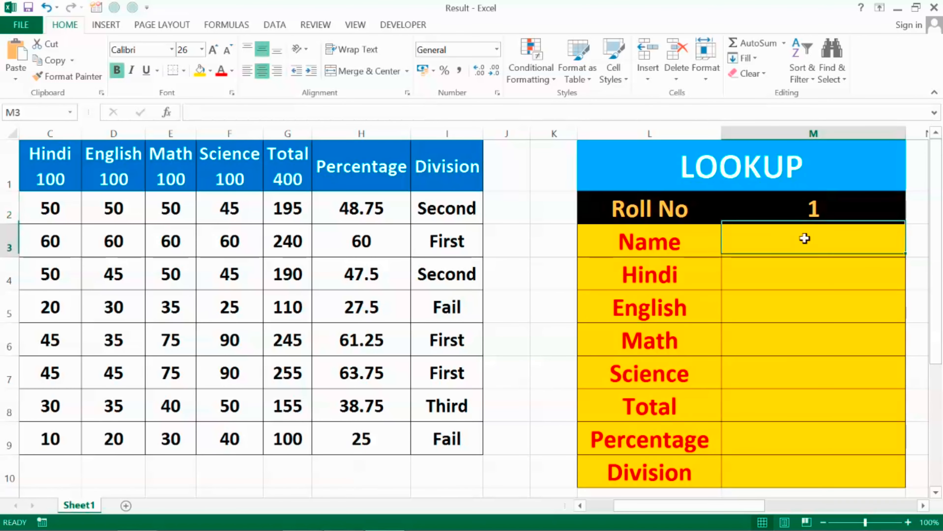
key(Left)
key(Left)
key(Left)
key(Left)
key(Left)
key(Left)
key(Left)
key(Left)
key(Left)
key(Left)
key(Left)
key(Left)
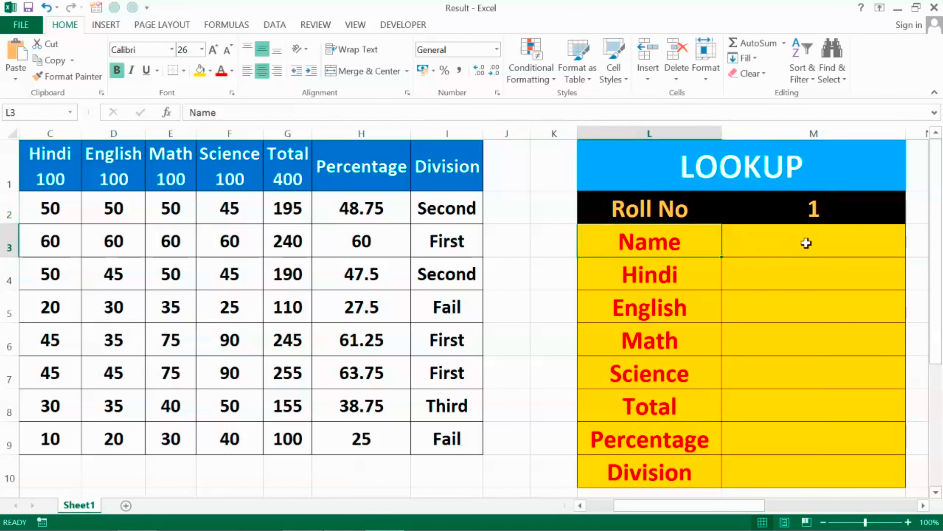
click(138, 203)
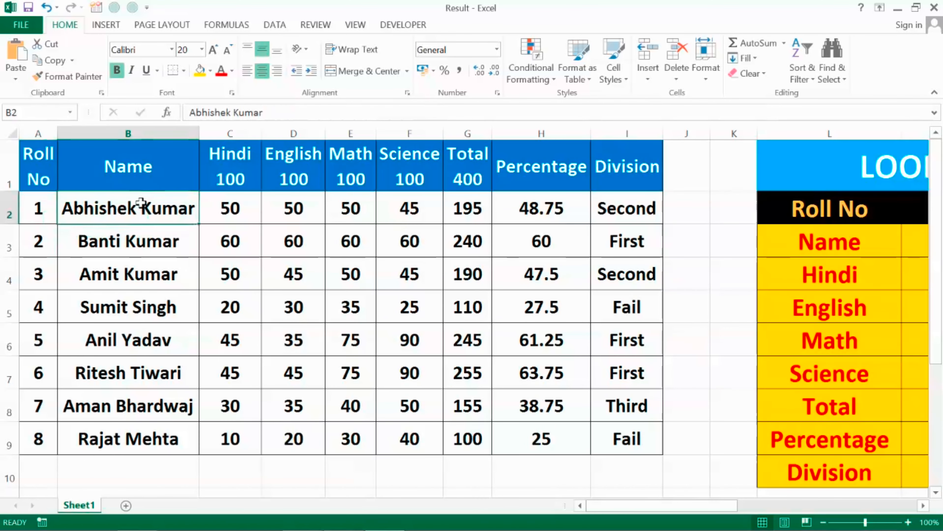
key(Right)
key(Right)
key(Right)
key(Right)
key(Right)
key(Right)
key(Right)
key(Right)
key(Right)
key(Right)
key(Right)
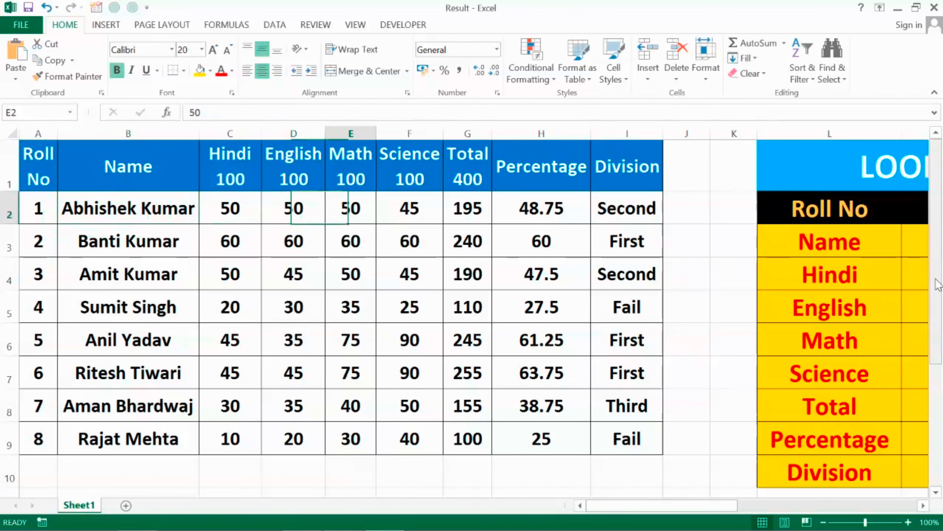
key(Right)
key(Right)
key(Right)
key(Right)
key(Right)
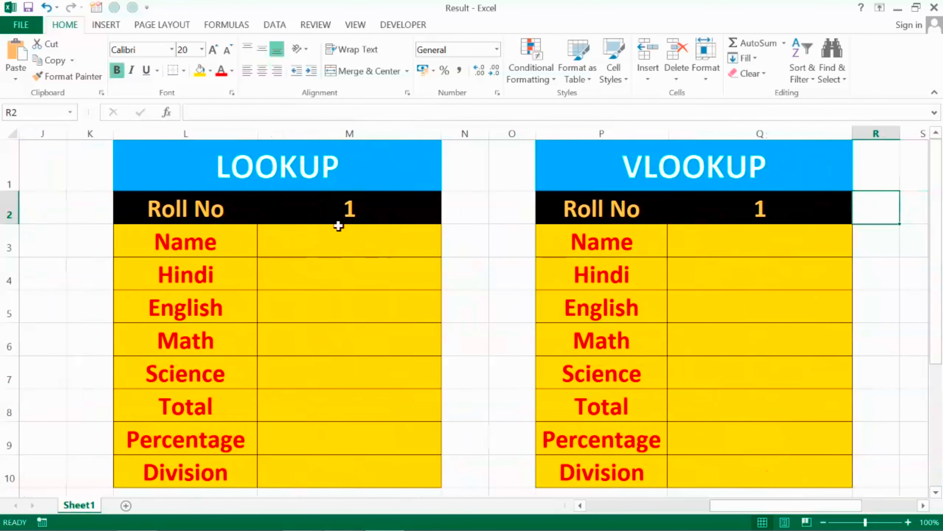
Enter the formula =LOOKUP(M2,A1:I9,B1:B9) in the Name result cell M3 of the LOOKUP table
click(344, 240)
scroll(572, 241, left, 3)
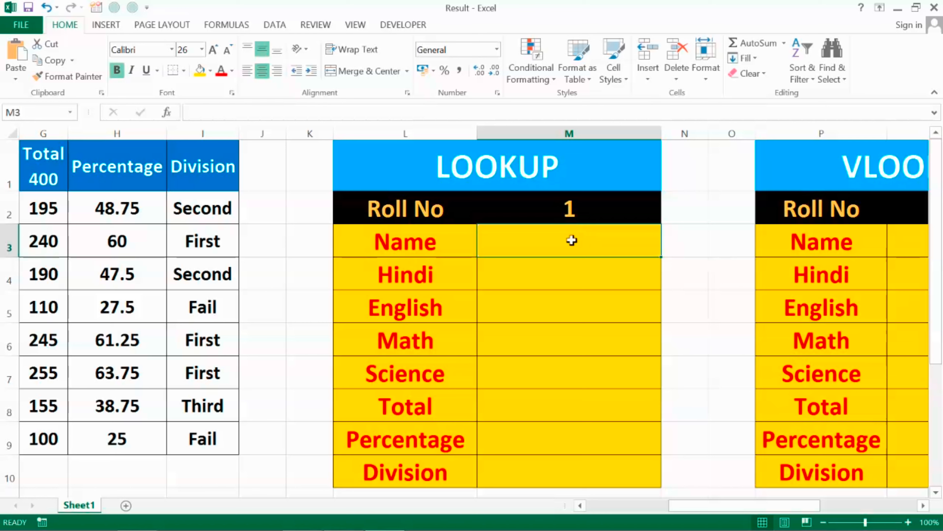
text(=loo)
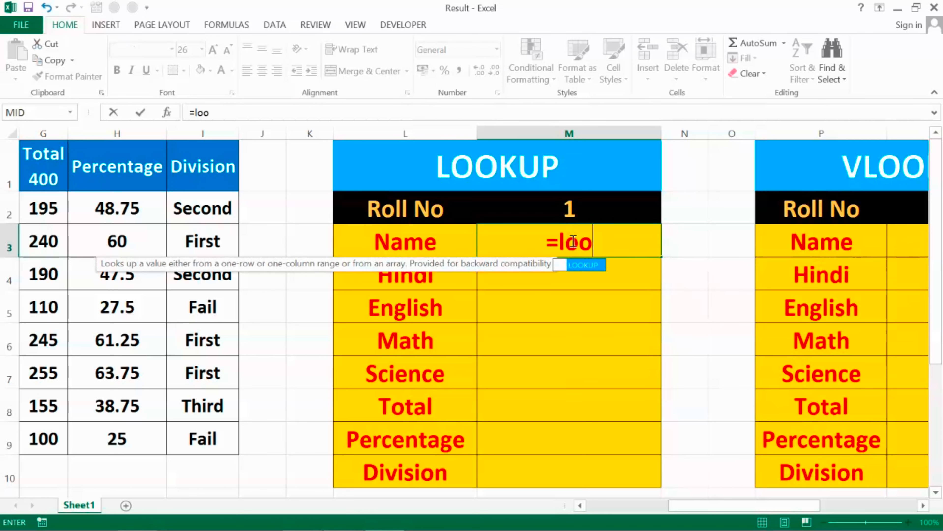
text(k)
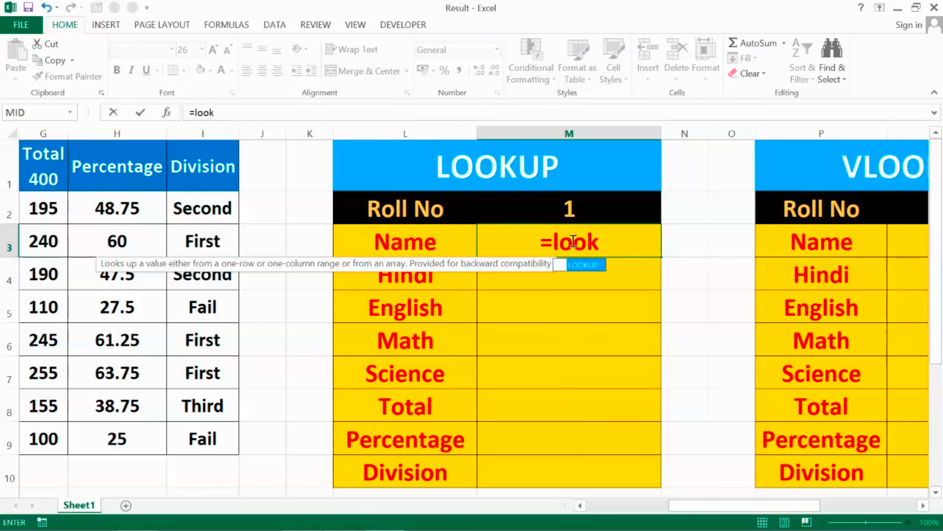
key(Tab)
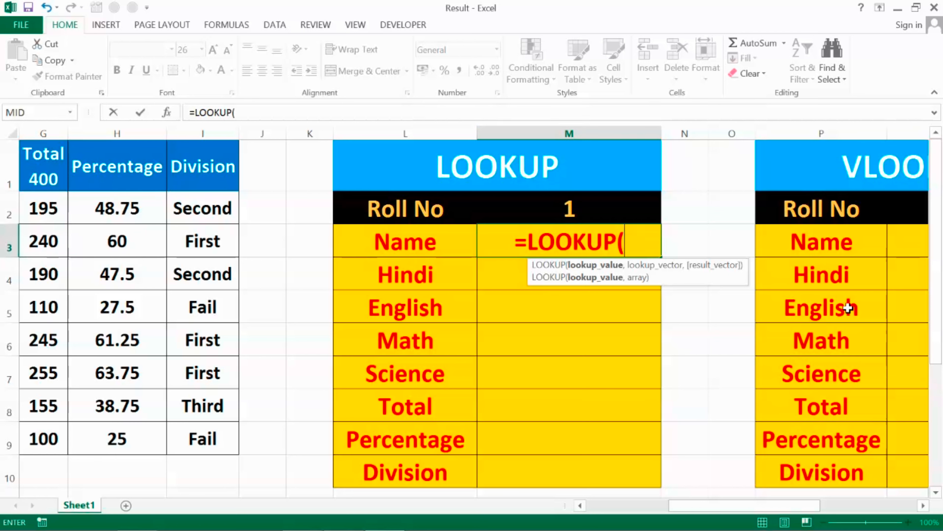
text(m2,)
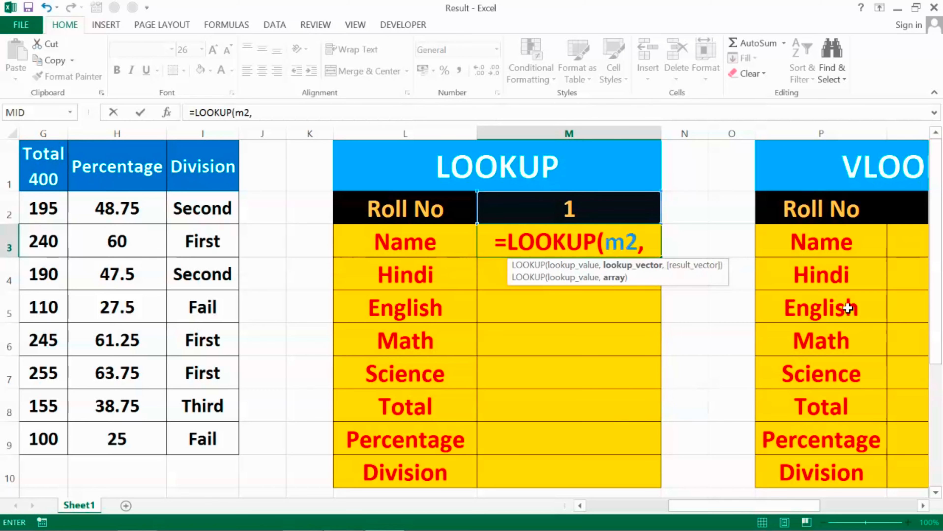
drag(781, 507, 671, 517)
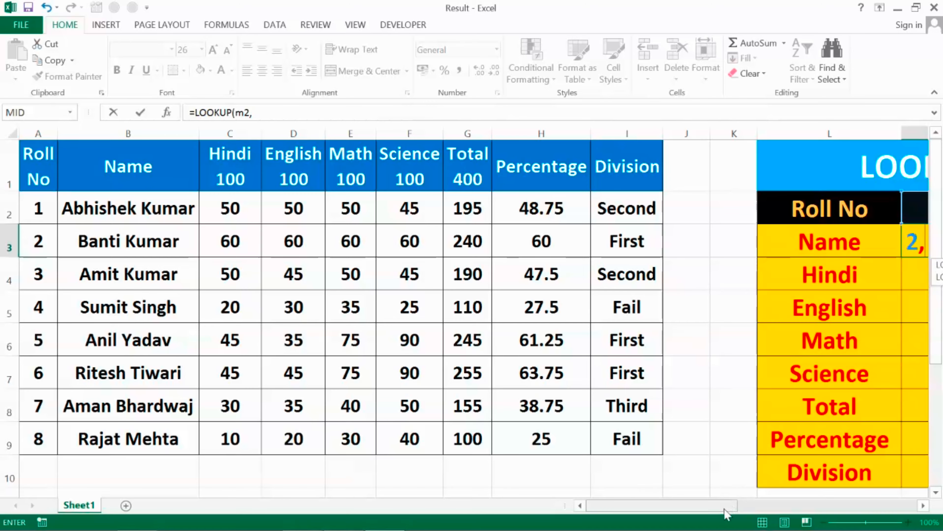
drag(732, 506, 789, 510)
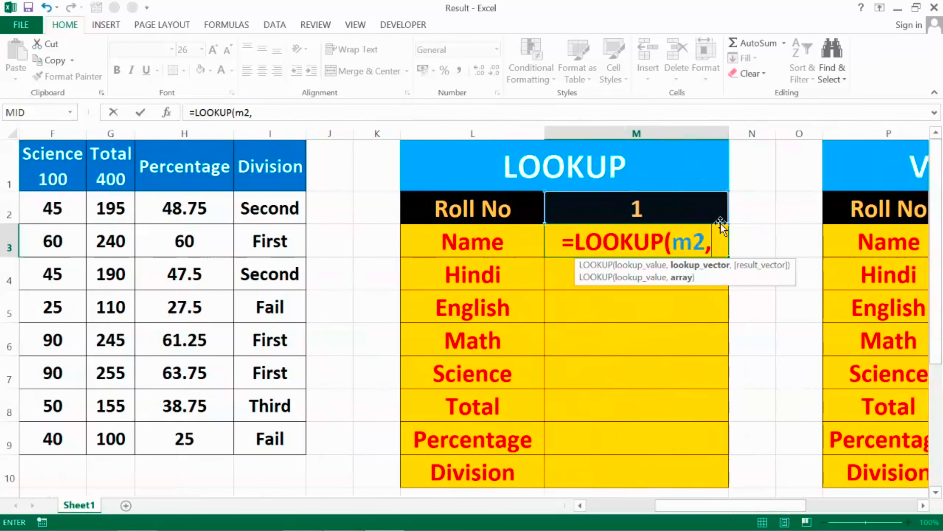
text(a1)
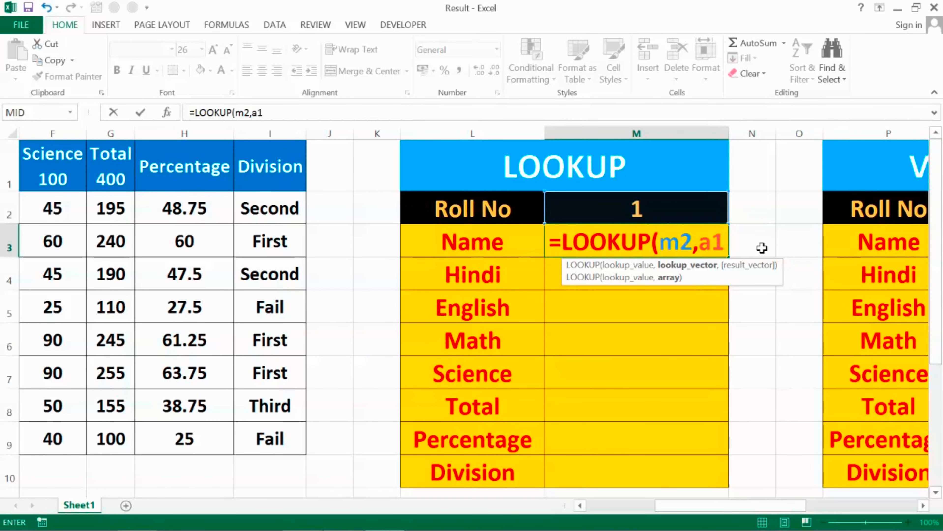
text(:i9)
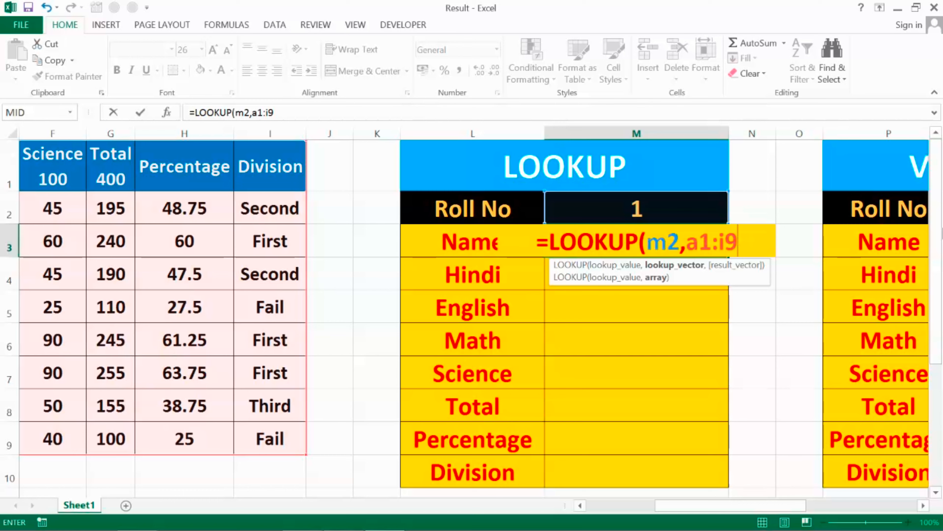
text(,)
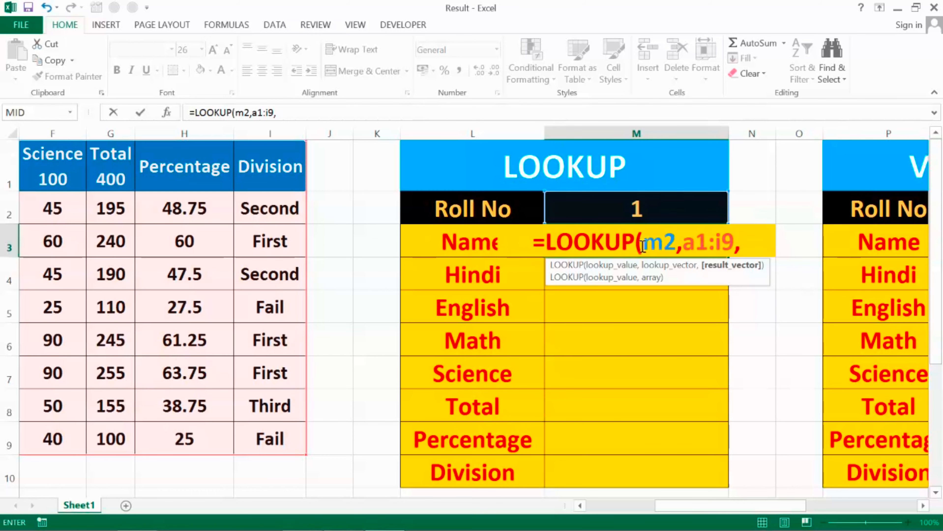
drag(675, 506, 638, 489)
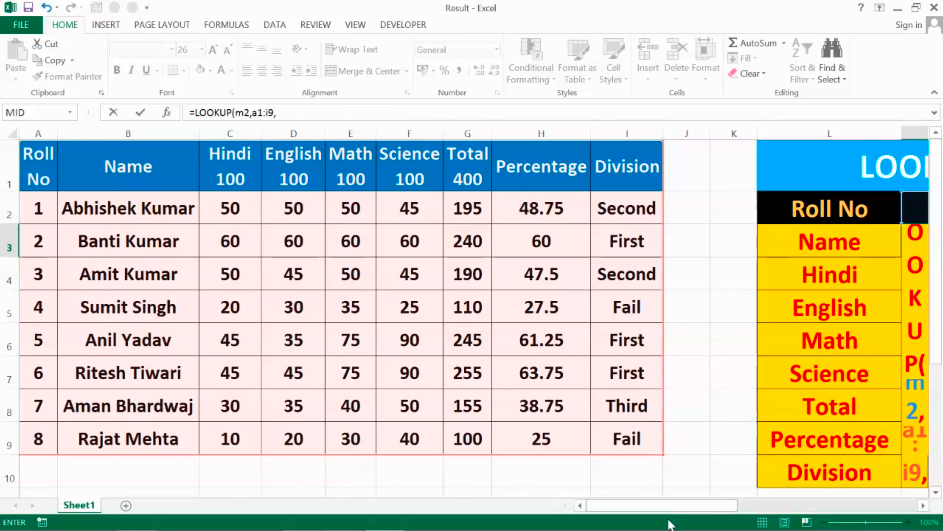
drag(666, 506, 763, 506)
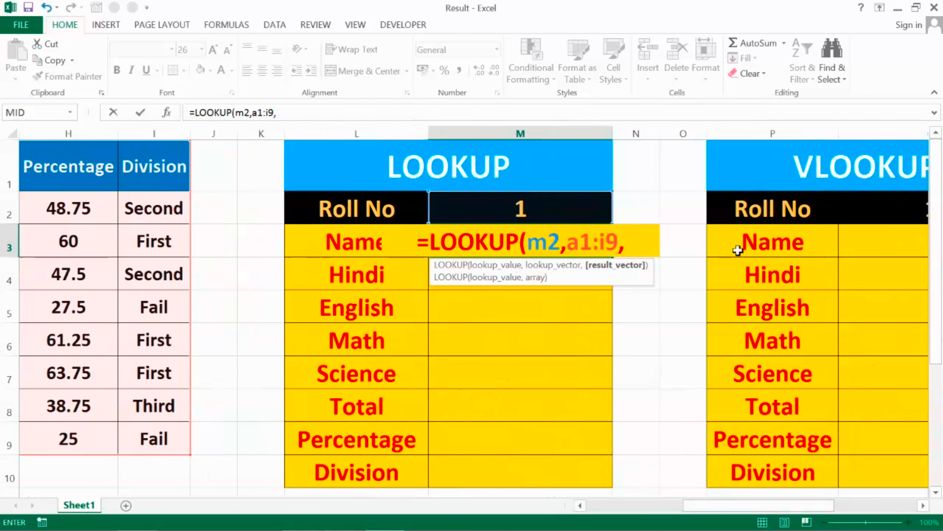
text(b1:)
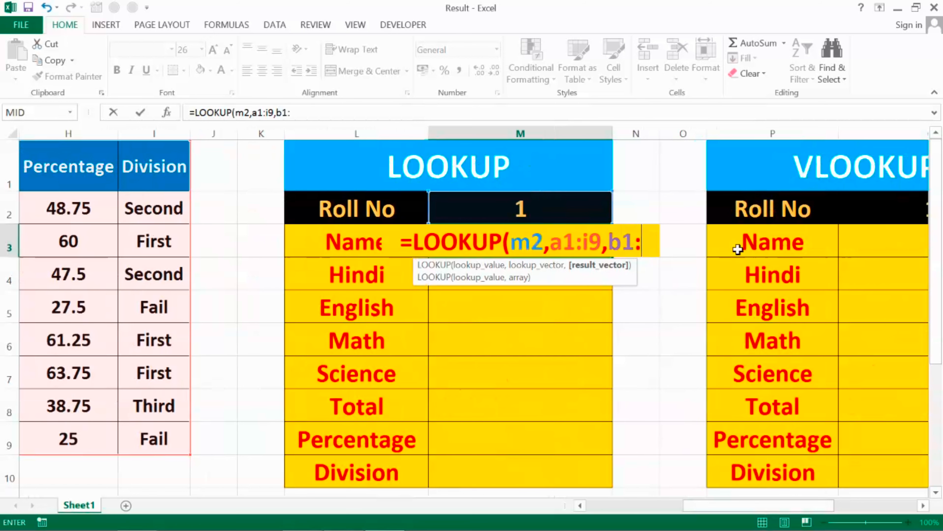
text(b9))
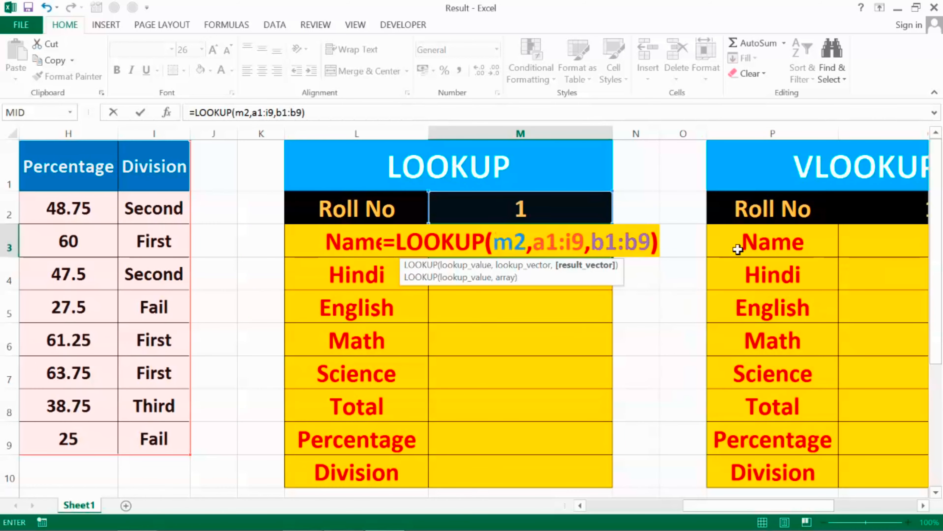
key(Return)
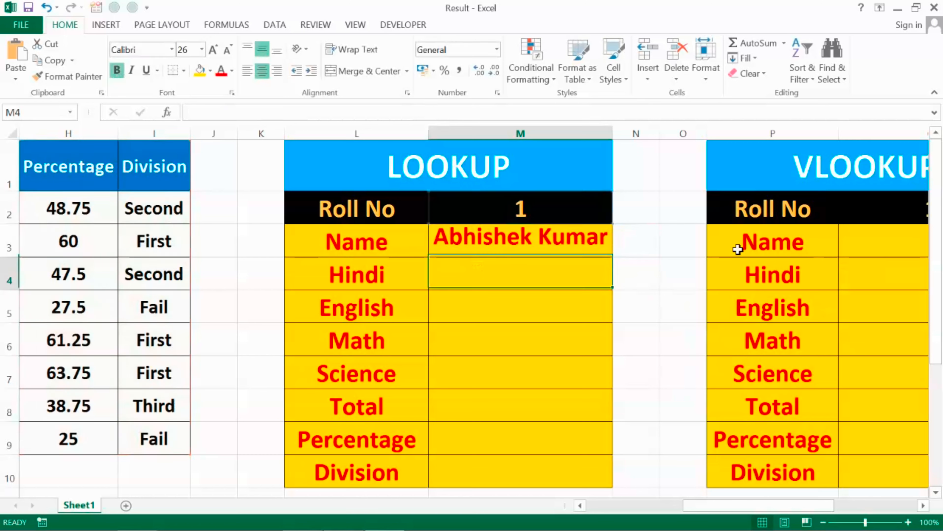
Test the name lookup with roll number 2 in M2 and check the result against the marks table
click(574, 204)
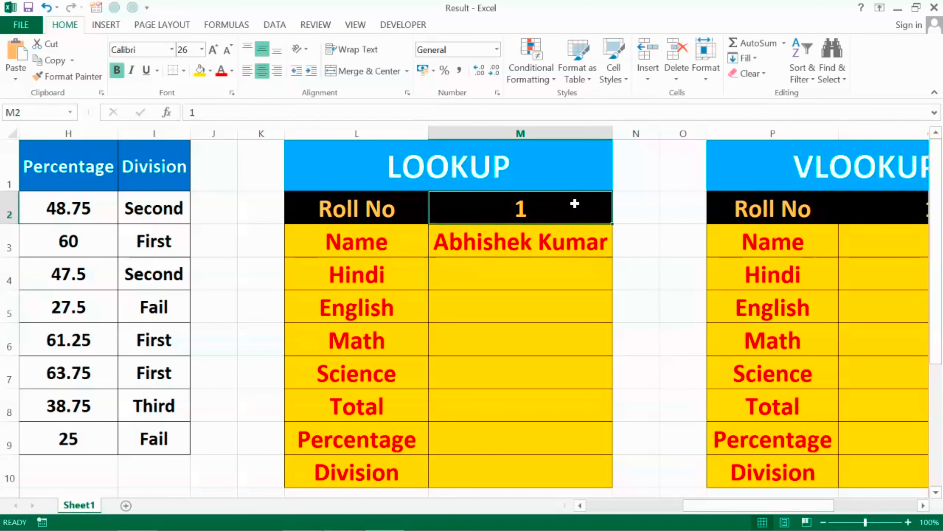
text(2)
key(Return)
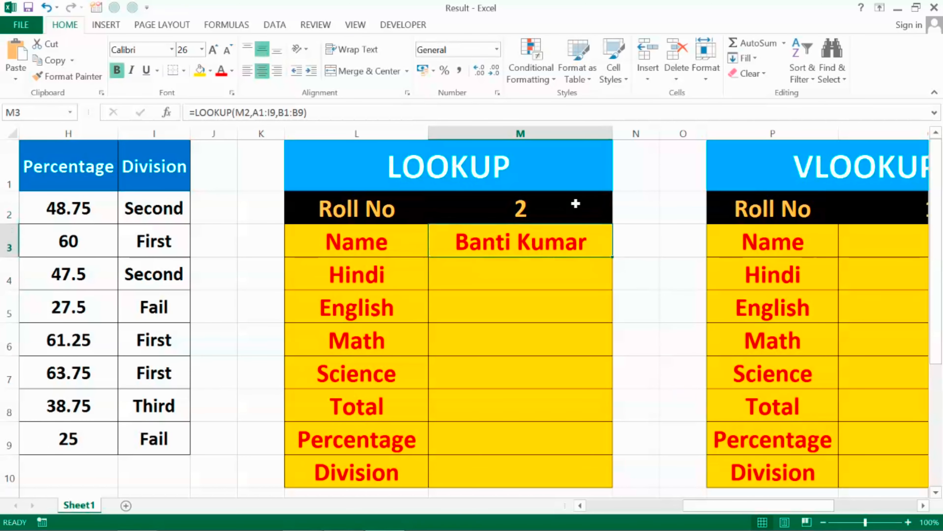
key(Left)
key(Home)
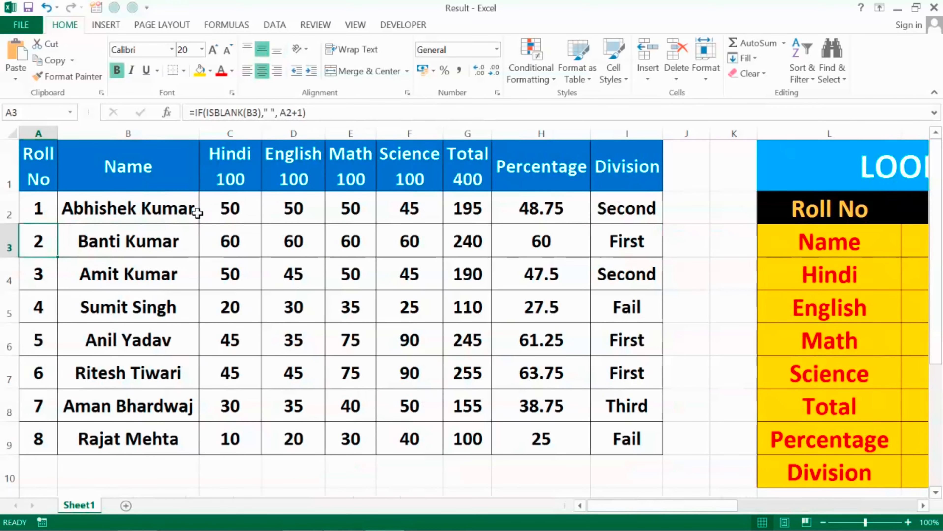
key(Right)
key(Right)
key(Right)
key(Right)
key(Right)
key(Right)
key(Right)
key(Right)
key(Right)
key(Right)
key(Right)
key(Right)
key(Right)
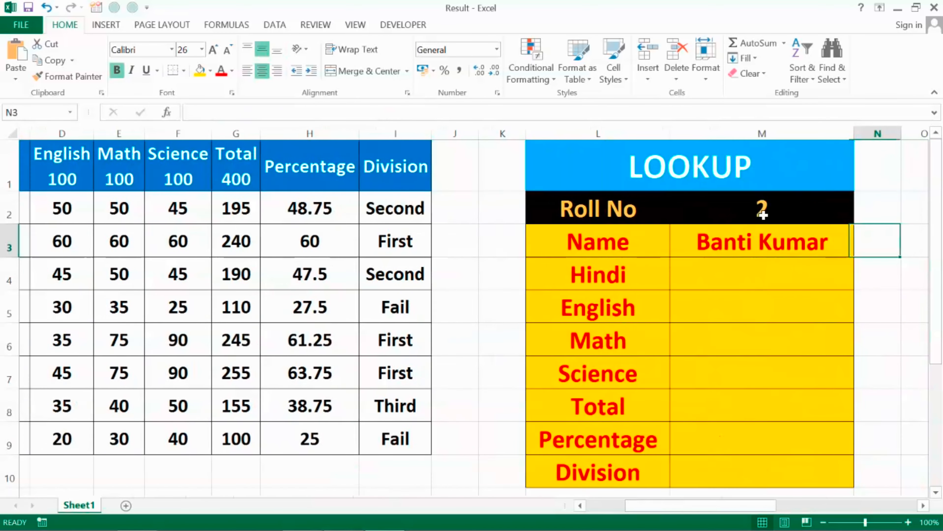
Test the name lookup with roll number 5 in M2 and check the result against the marks table
click(755, 211)
text(5)
key(Return)
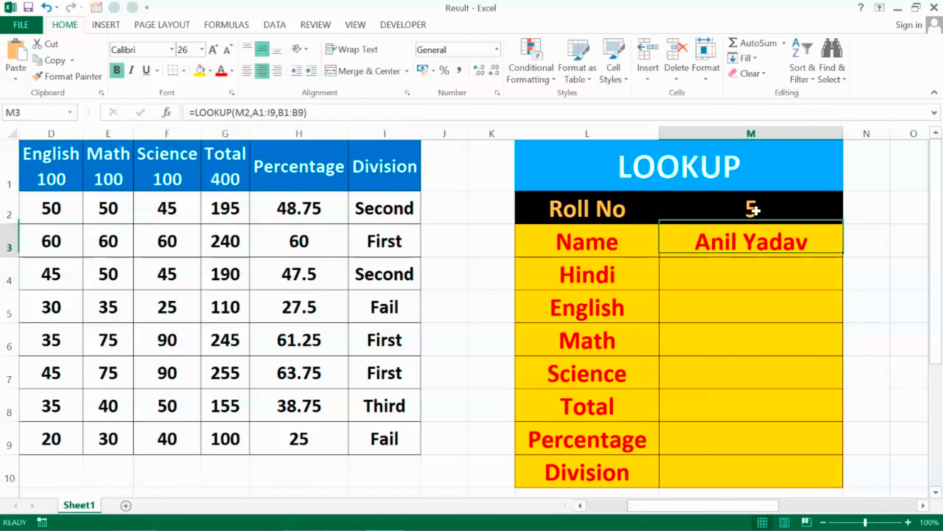
key(Left)
key(Left)
key(Left)
key(Left)
key(Left)
key(Left)
key(Left)
key(Left)
key(Left)
key(Left)
key(Left)
key(Left)
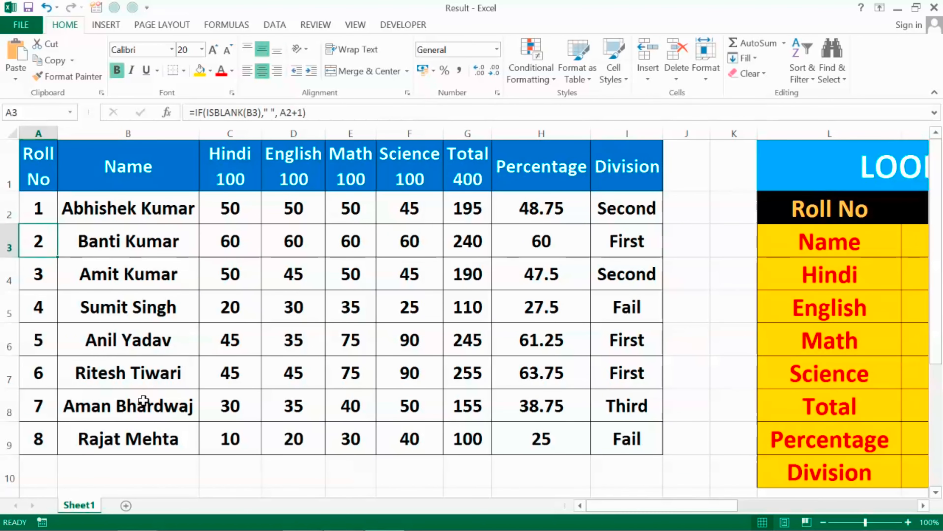
key(Right)
key(Right)
key(Right)
key(Right)
key(Right)
key(Right)
key(Right)
key(Right)
key(Right)
key(Right)
key(Right)
key(Right)
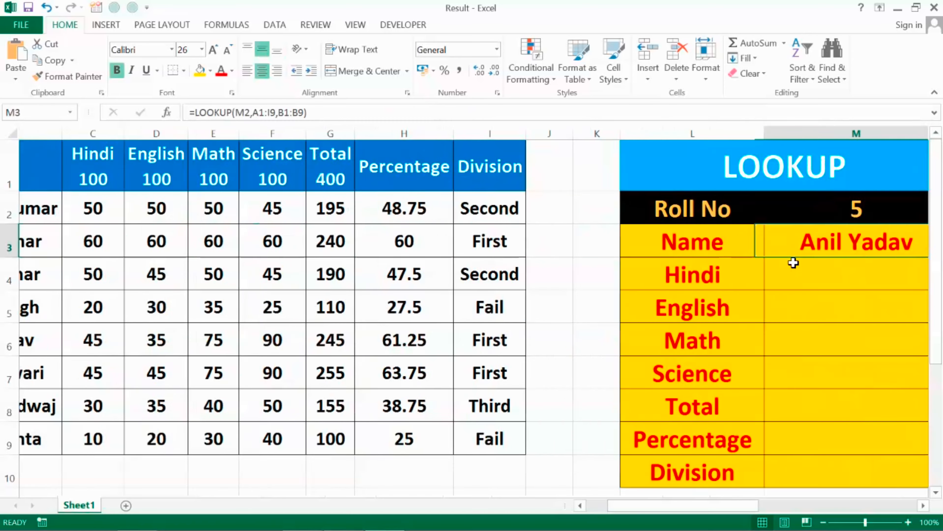
key(Right)
key(Right)
Test the name lookup with roll number 7 in M2 and check the result against the marks table
click(711, 217)
key(Return)
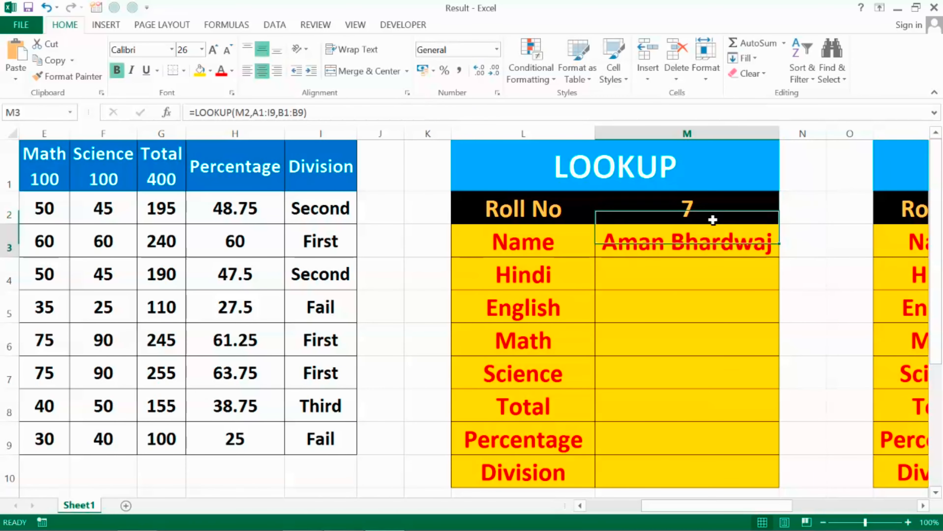
key(Left)
key(Home)
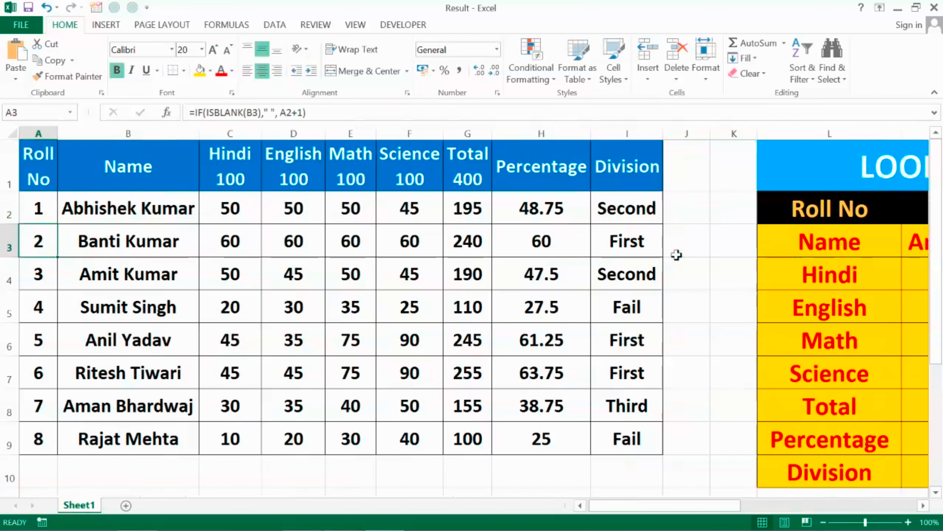
key(Right)
key(Right)
key(Right)
key(Right)
key(Right)
key(Right)
key(Right)
key(Right)
key(Right)
key(Right)
key(Right)
key(Right)
key(Right)
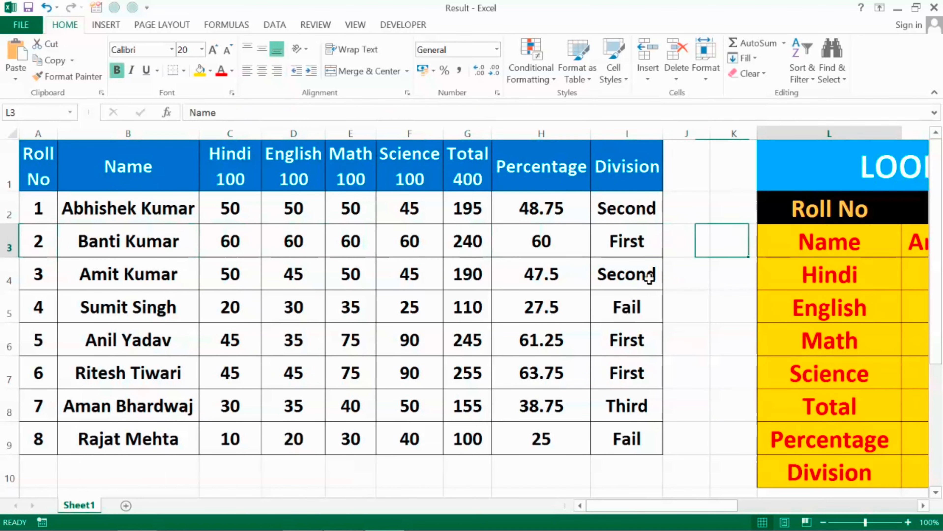
Replace the roll number in M2 with 8 to test the LOOKUP name formula on the last student
double_click(738, 209)
key(Delete)
text(8)
key(Return)
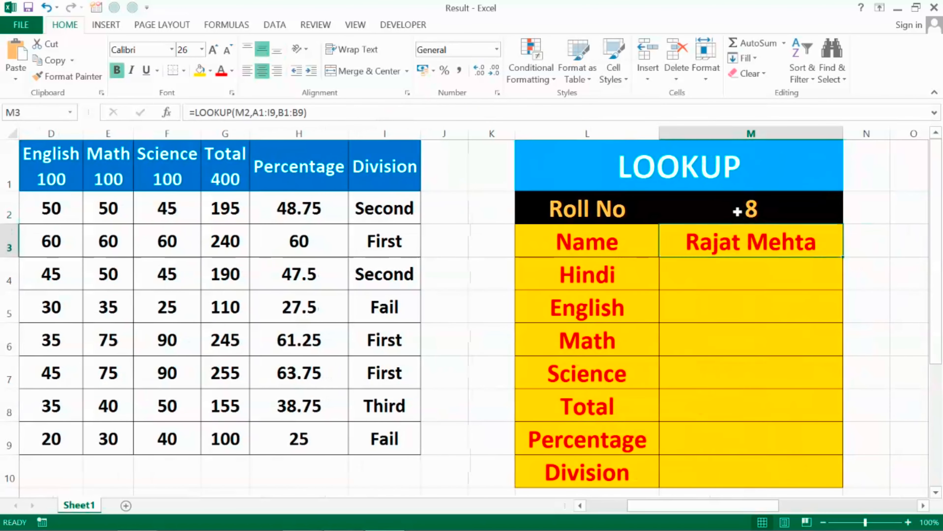
Set the roll number in M2 to 9, beyond the last student, to test the LOOKUP name formula
click(753, 210)
text(9)
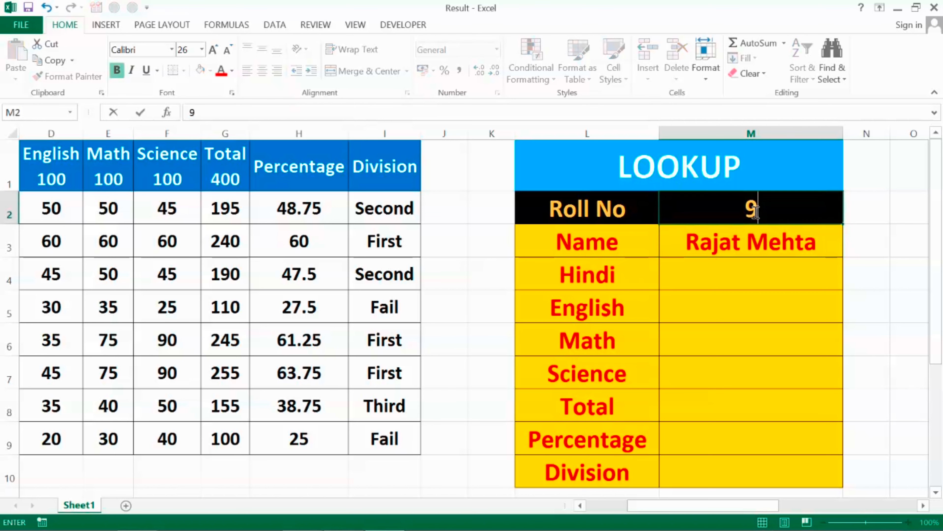
key(Return)
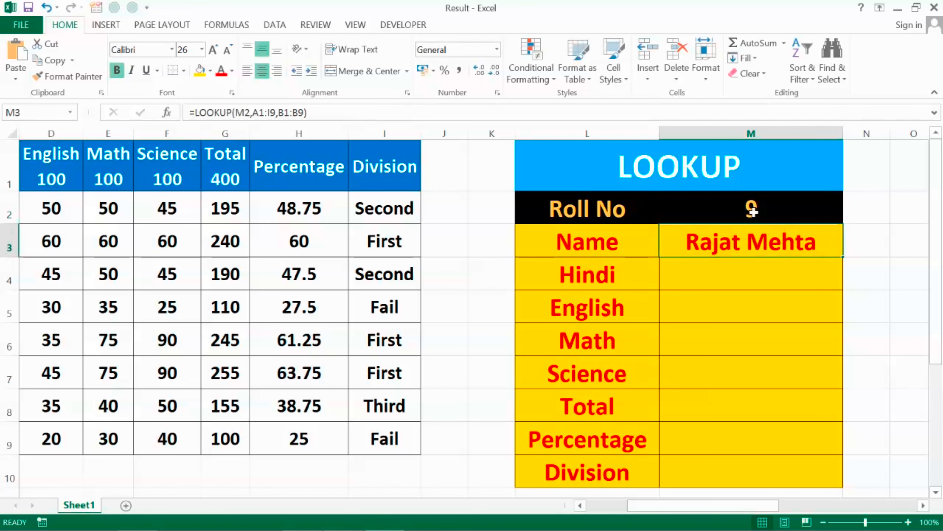
click(753, 210)
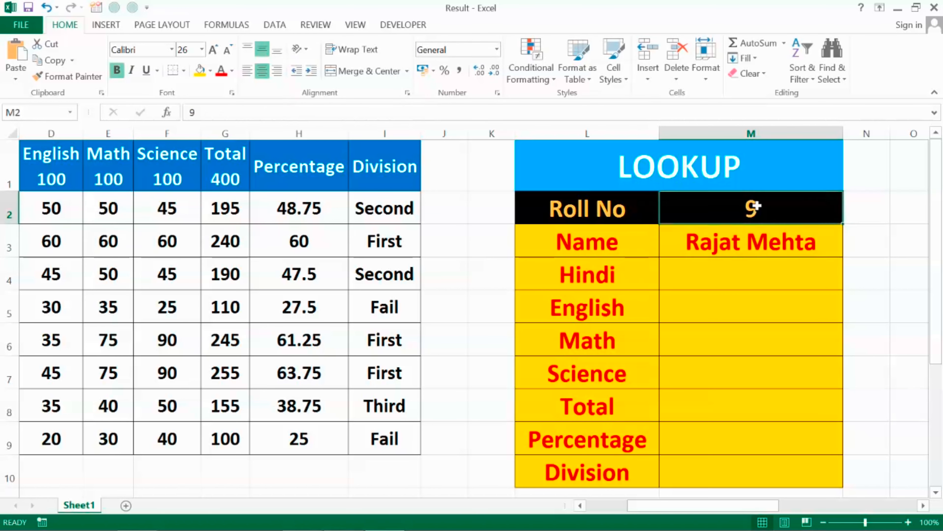
Set the roll number in M2 of the LOOKUP table back to 1
scroll(756, 207, right, 5)
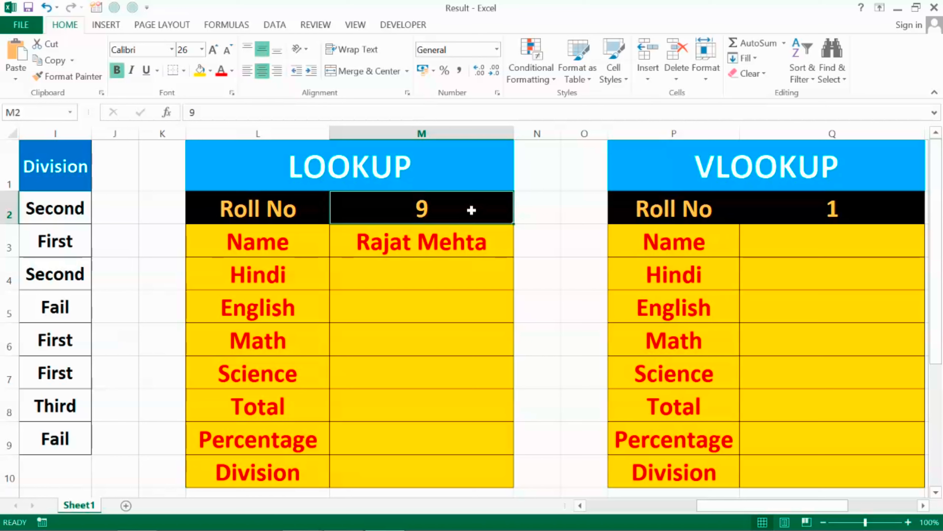
text(1)
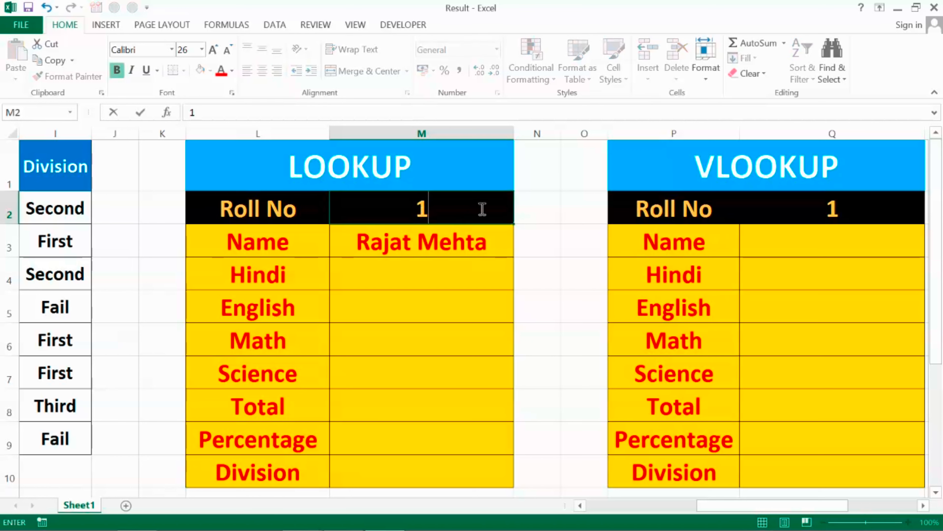
key(Return)
Start a VLOOKUP formula in Q3, the VLOOKUP table's Name cell, with Q2 as the lookup value
key(Right)
key(Right)
key(Right)
key(Right)
key(Right)
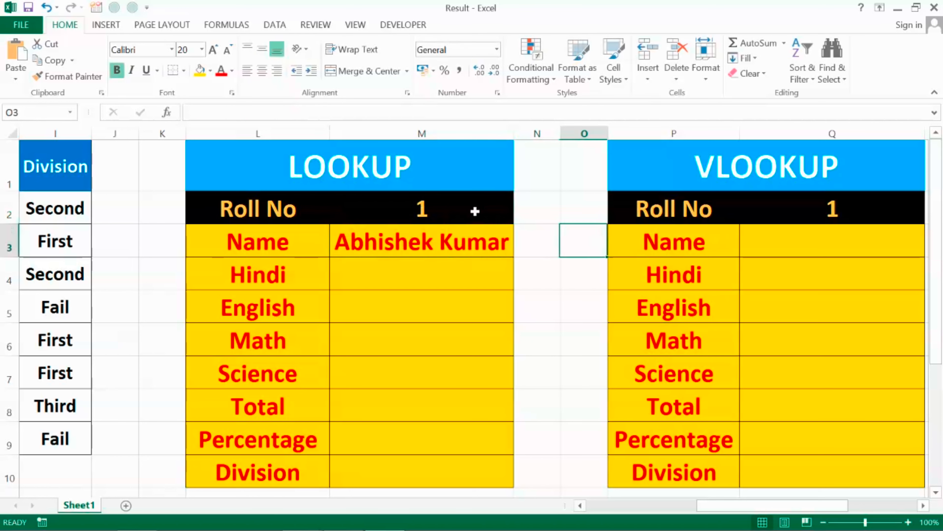
scroll(472, 214, left, 1)
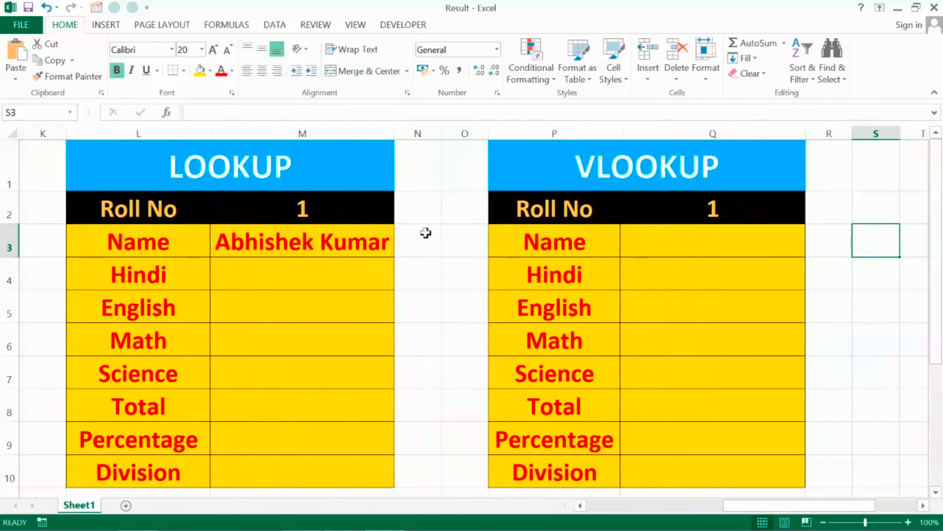
click(694, 240)
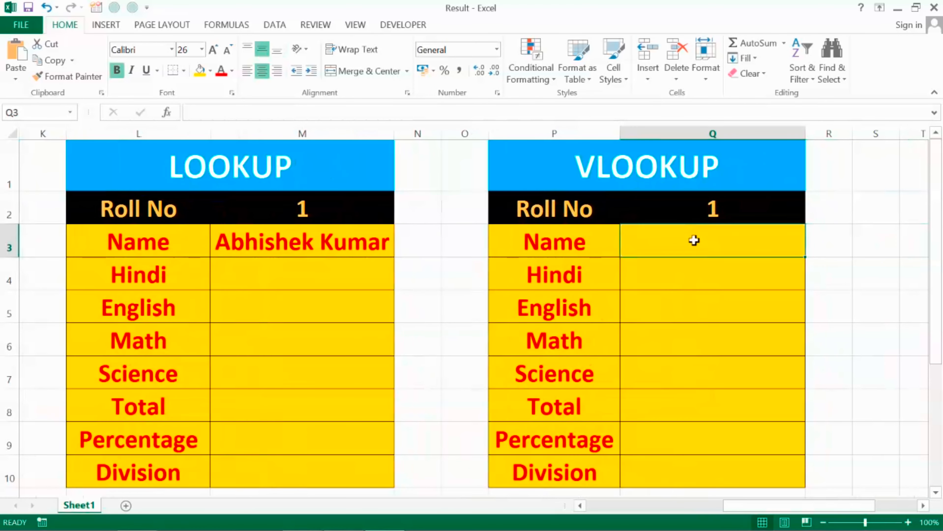
text(=)
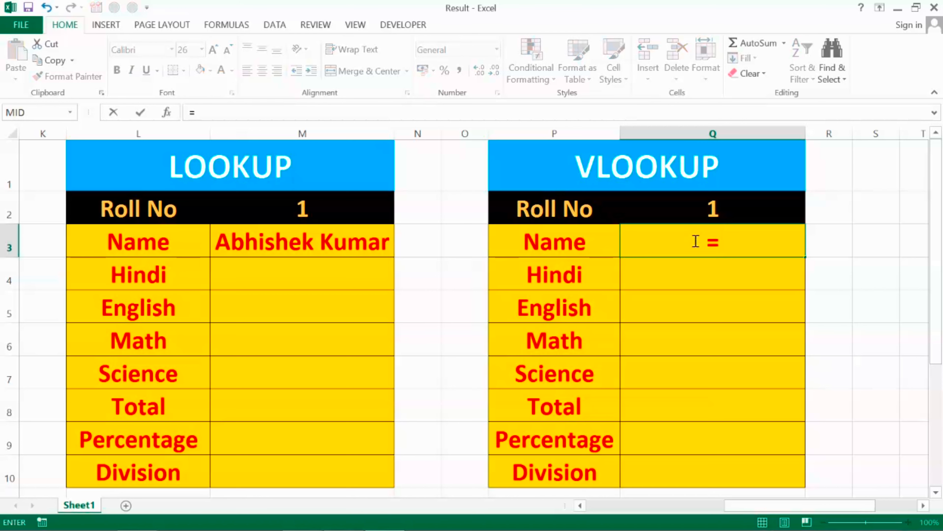
text(vloo)
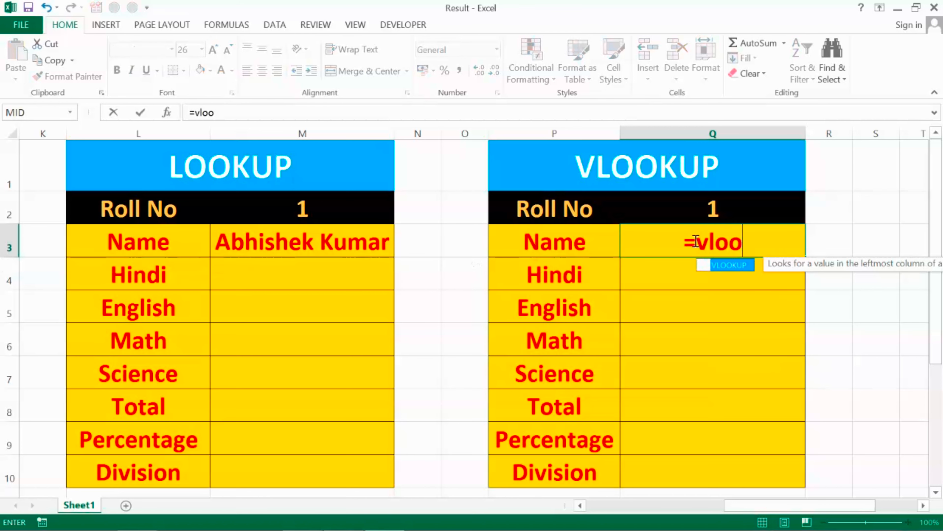
key(Tab)
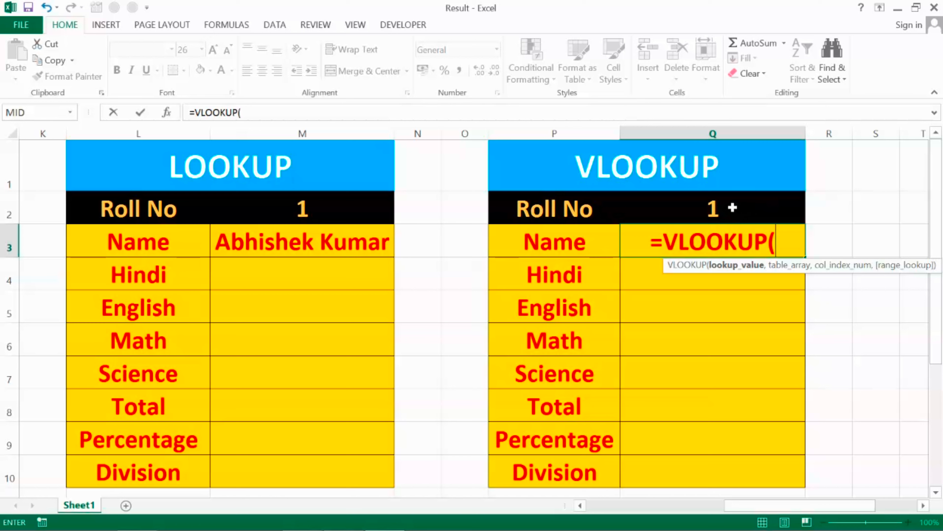
text(q2)
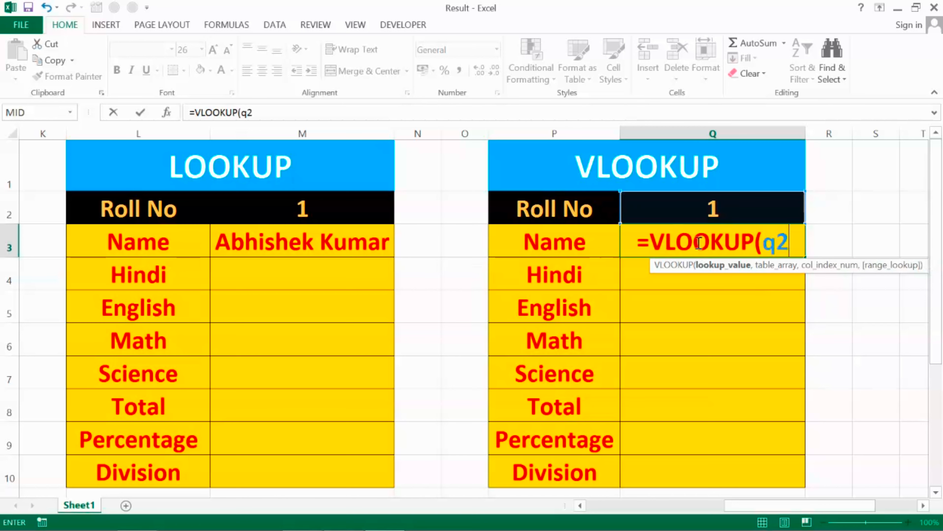
text(,)
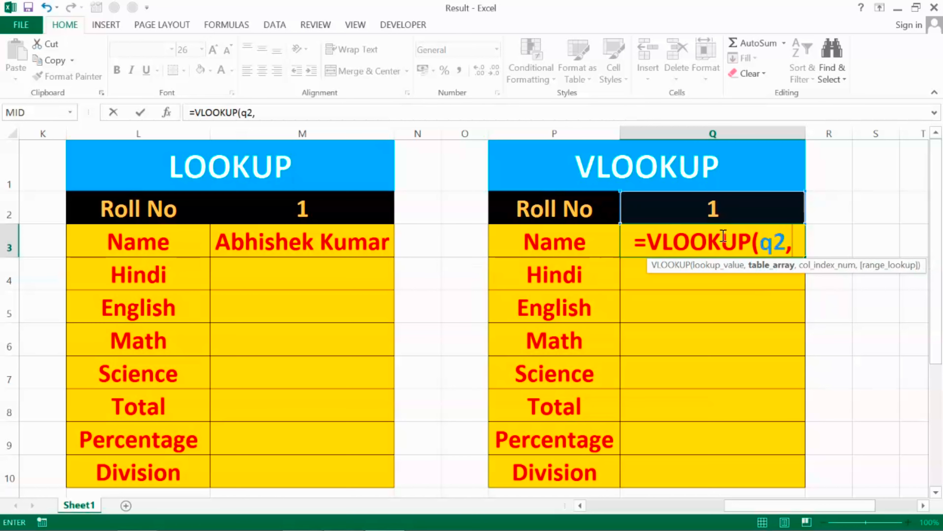
Enter the whole marks table A1:I9 as the table array of the VLOOKUP formula
drag(769, 510, 624, 520)
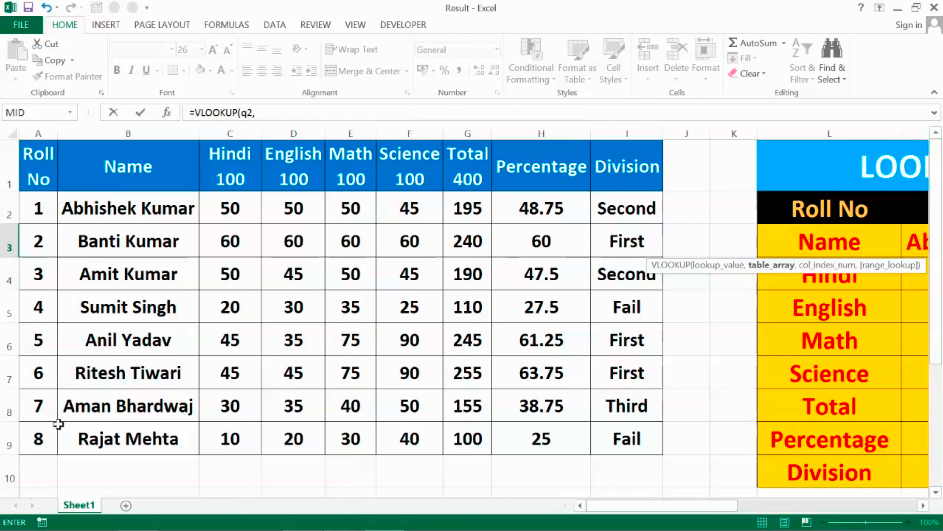
drag(718, 512, 856, 512)
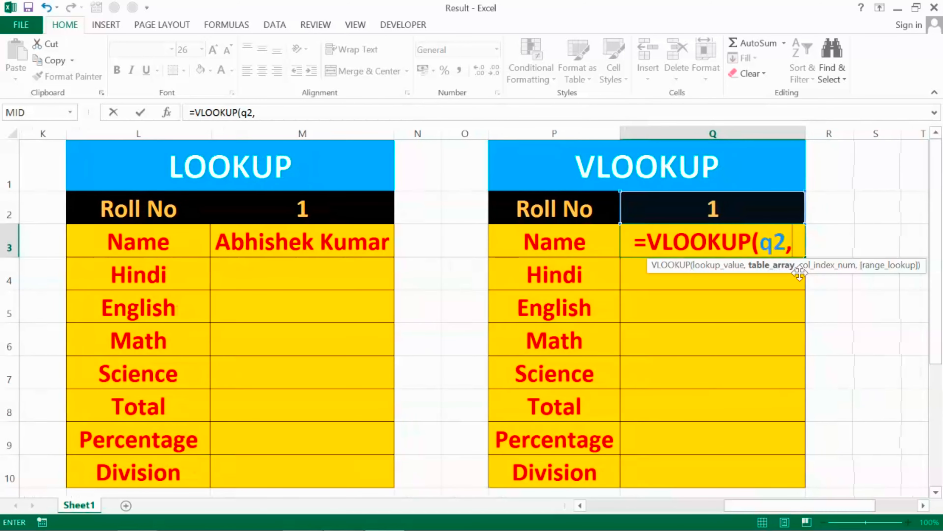
text(a1:i9)
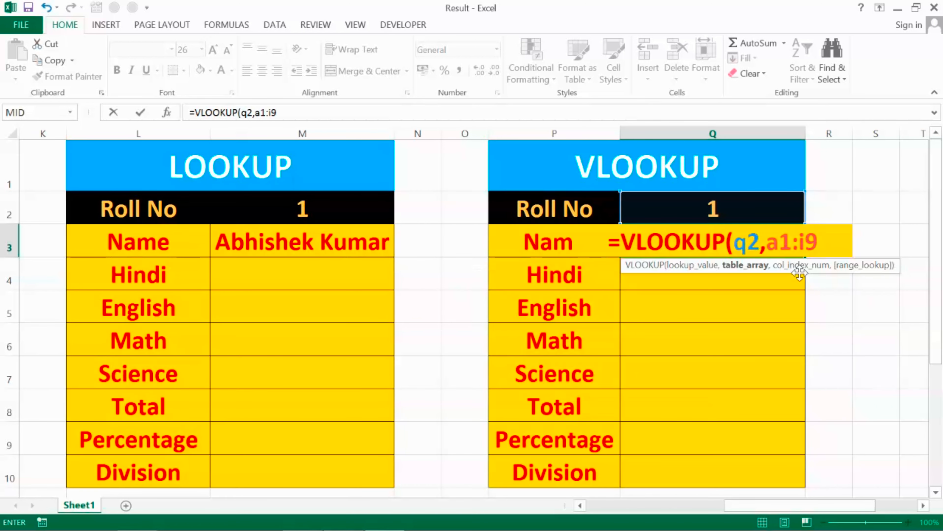
text(,)
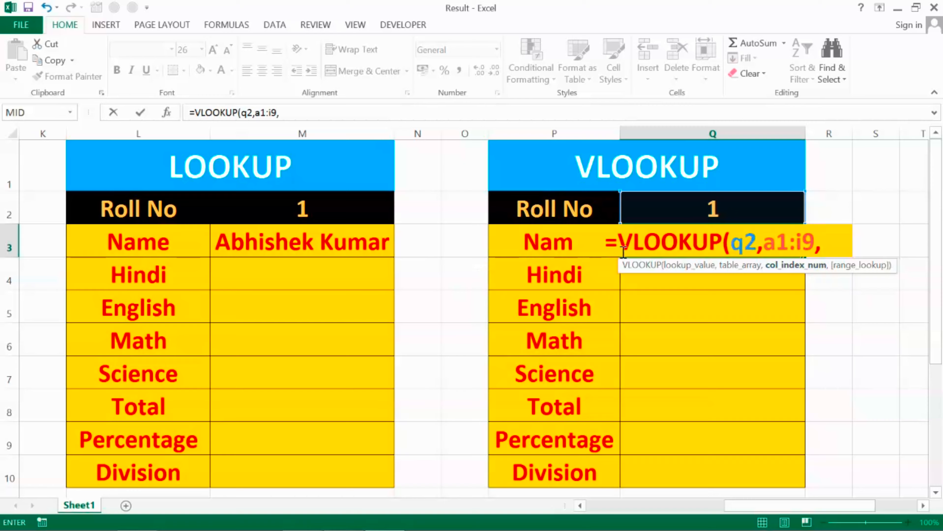
Check the Name column's position in the marks table and enter 2 as the column index of the VLOOKUP formula
drag(770, 506, 625, 514)
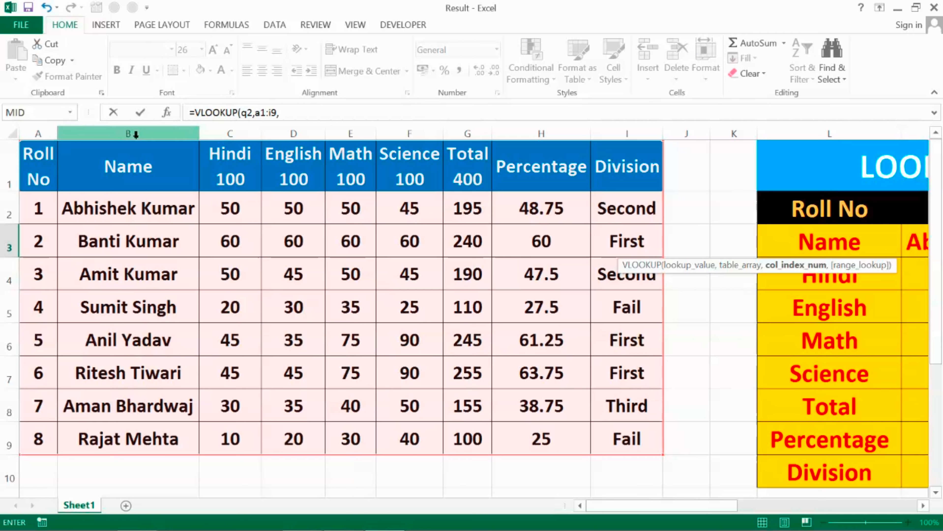
click(924, 507)
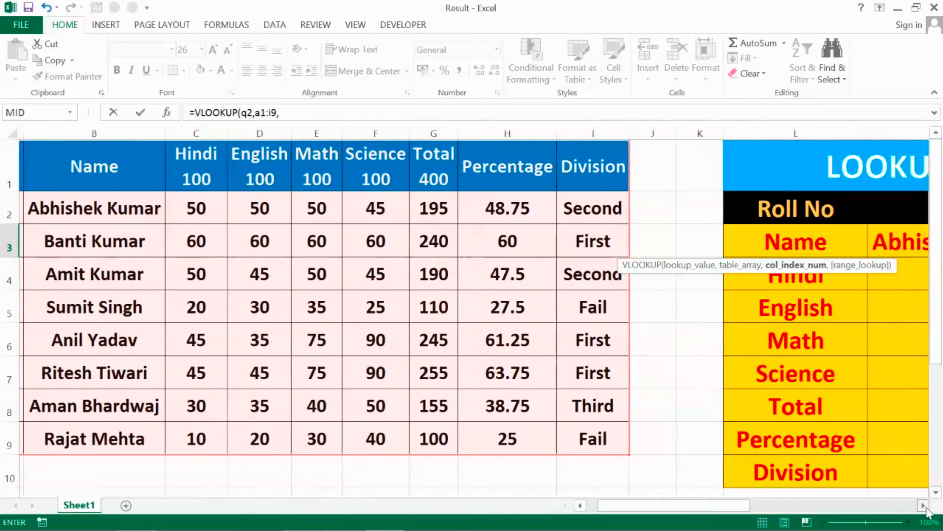
click(925, 508)
click(925, 507)
click(925, 507)
click(925, 507)
click(926, 507)
click(926, 507)
click(925, 507)
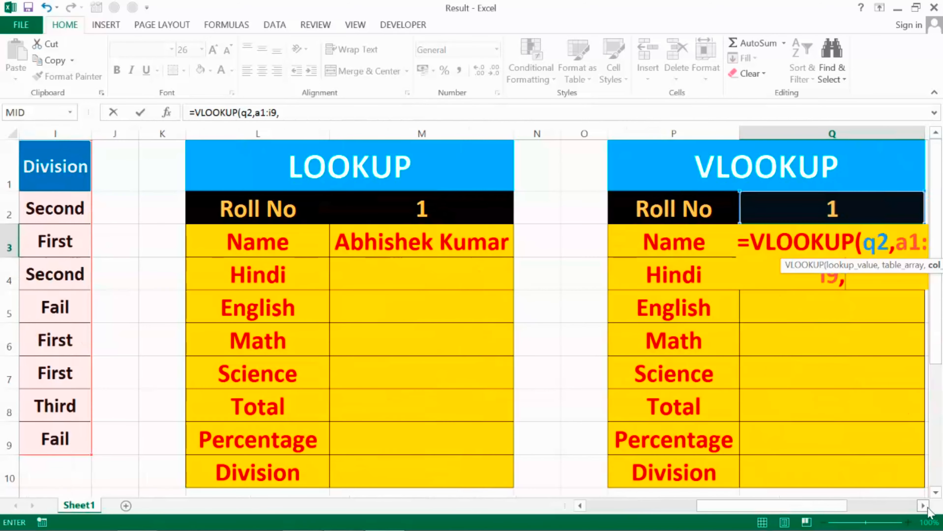
click(926, 507)
click(925, 508)
click(926, 507)
click(926, 507)
click(926, 508)
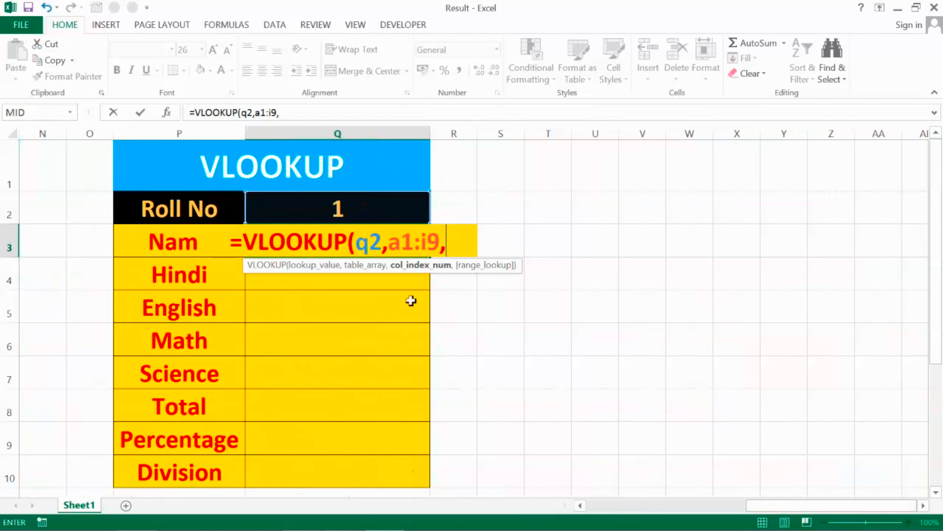
text(2)
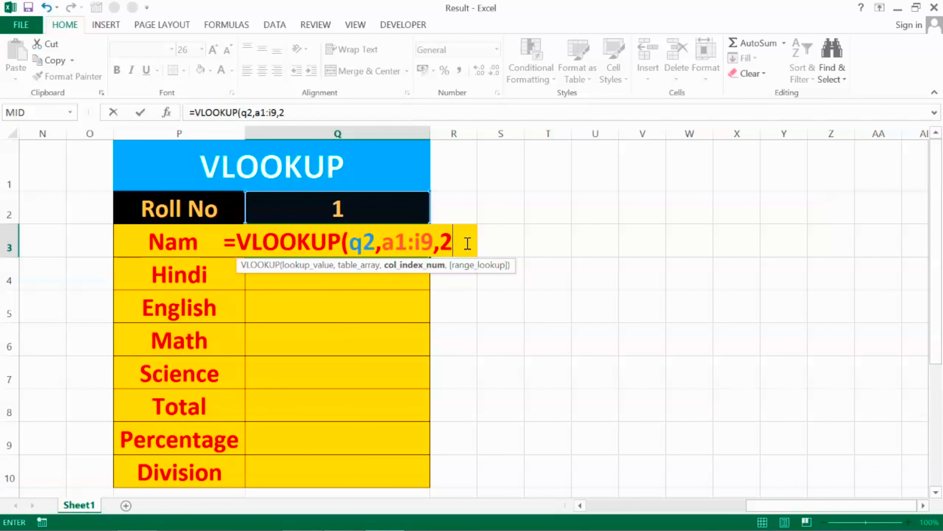
text(,)
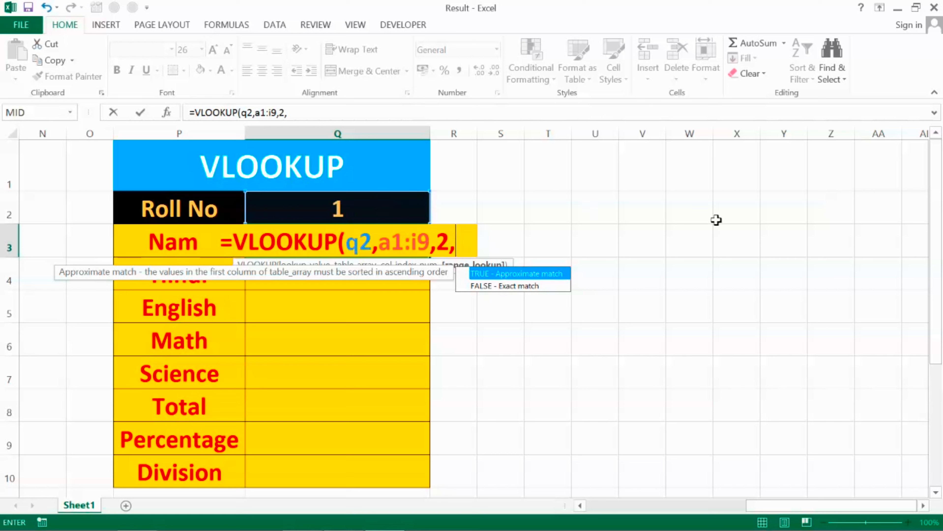
Choose FALSE for an exact match and complete the formula =VLOOKUP(Q2,A1:I9,2,FALSE) in Q3
key(Down)
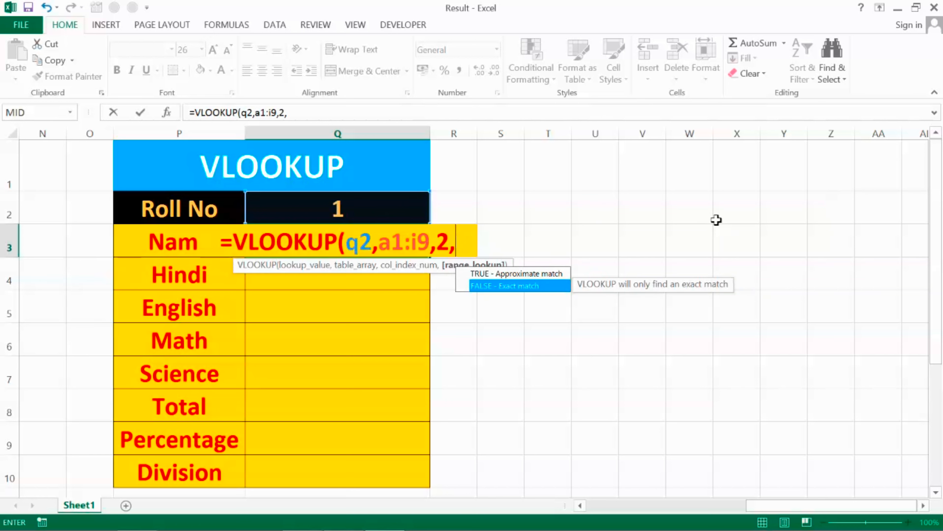
key(Tab)
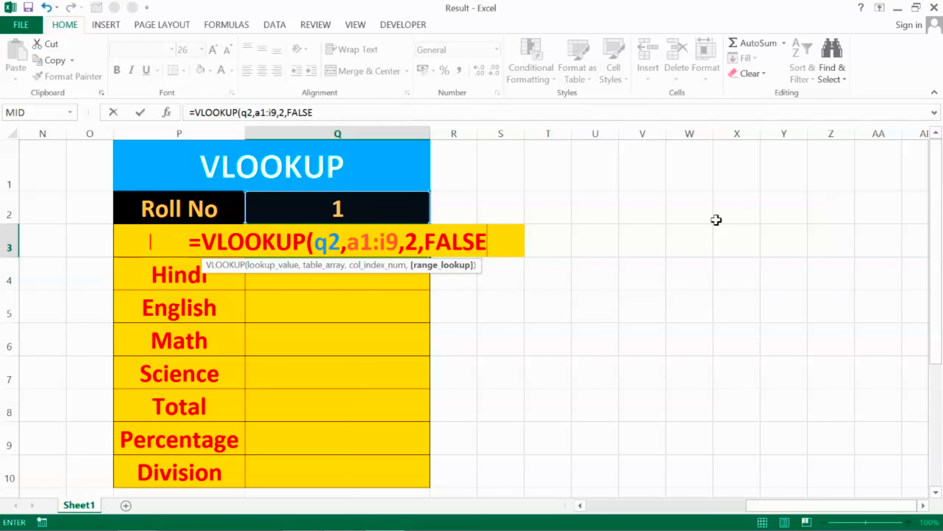
text())
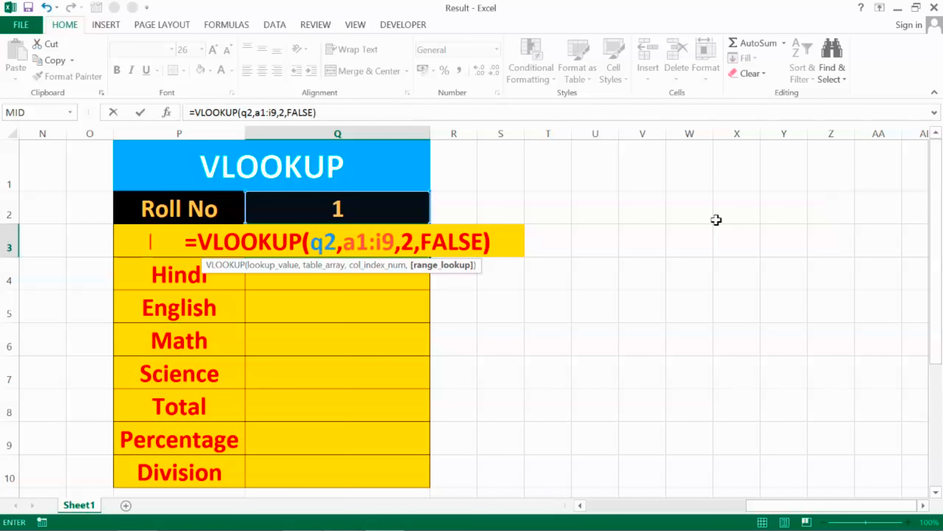
key(Return)
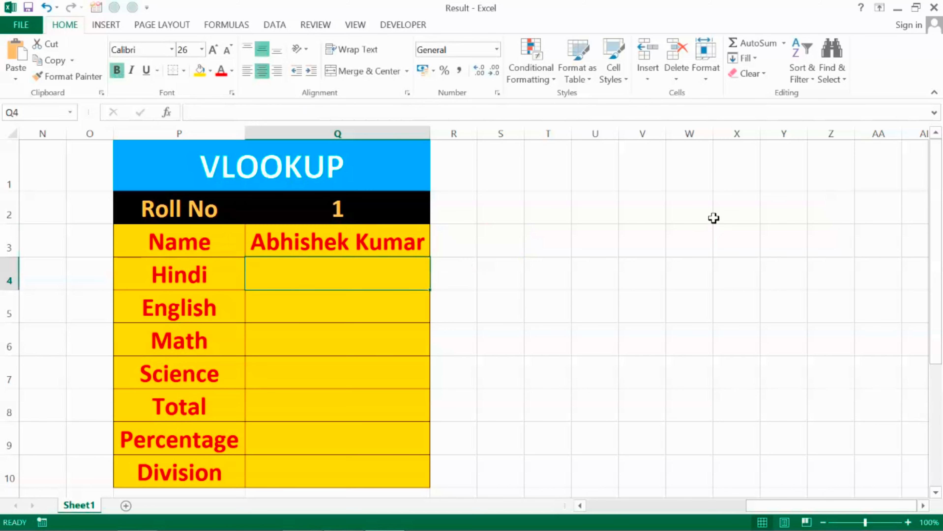
Test both name lookups with roll number 2 in M2 and Q2
key(Left)
key(Left)
key(Left)
key(Left)
key(Left)
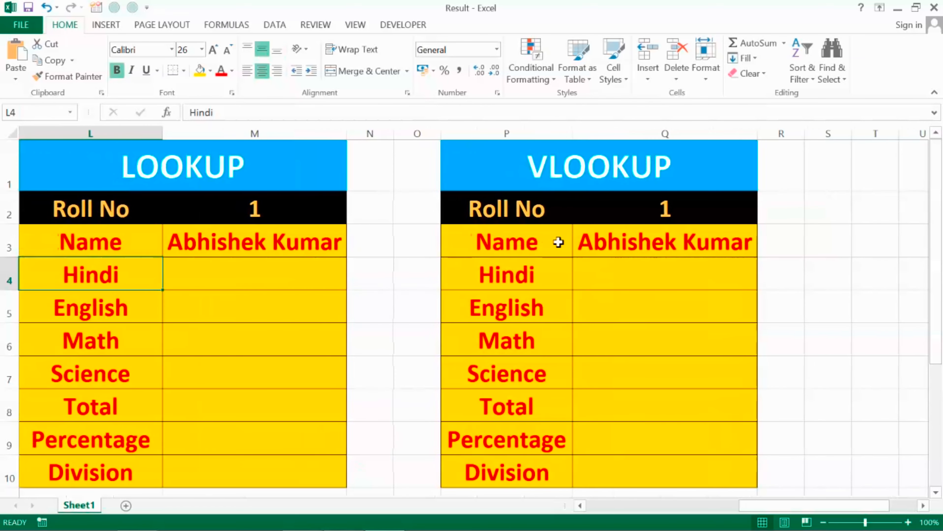
key(Left)
key(Left)
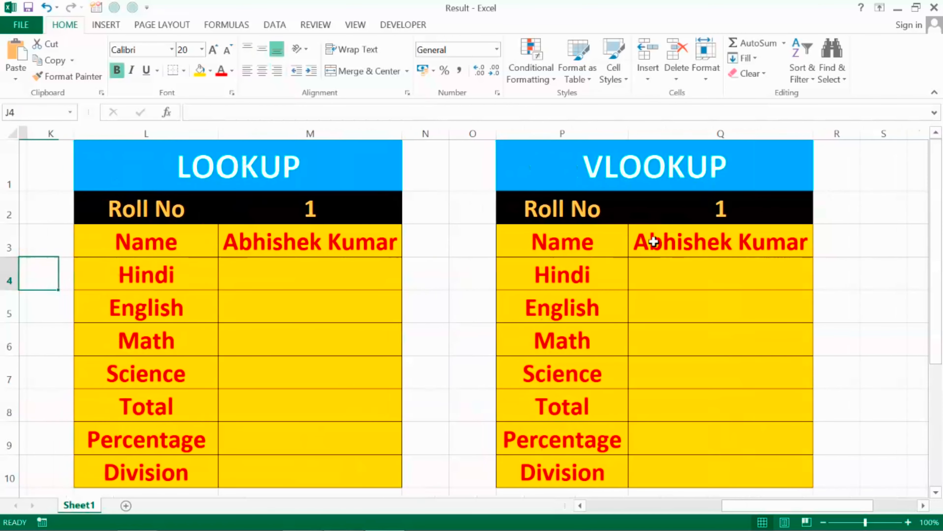
click(368, 199)
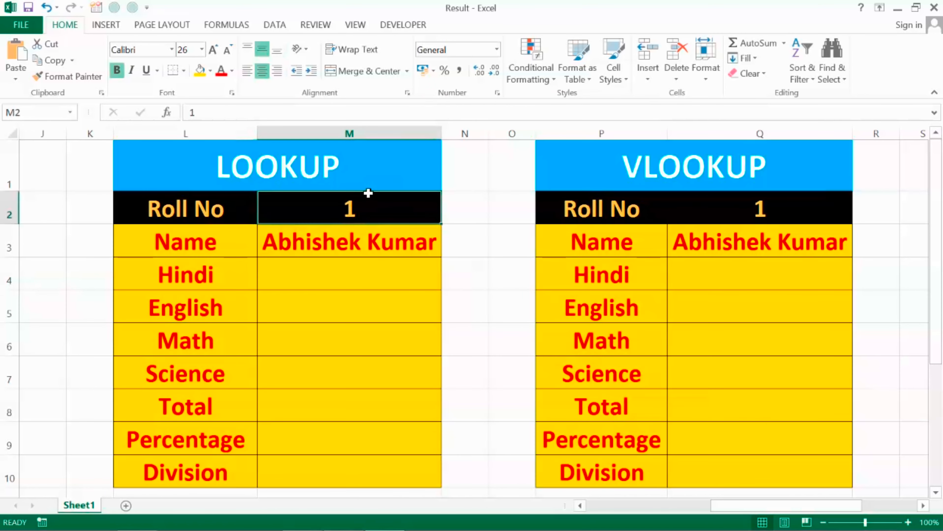
text(2)
key(Right)
key(Right)
key(Right)
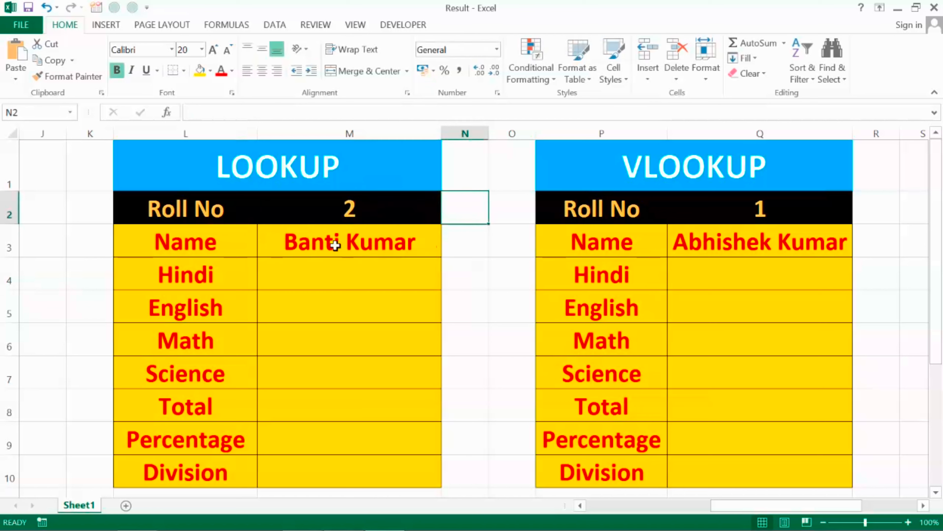
click(782, 216)
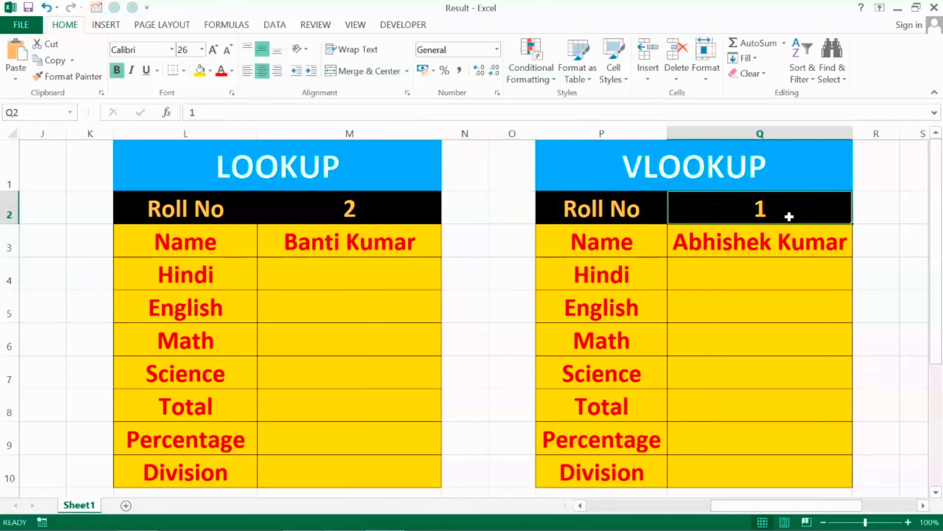
text(2)
key(Return)
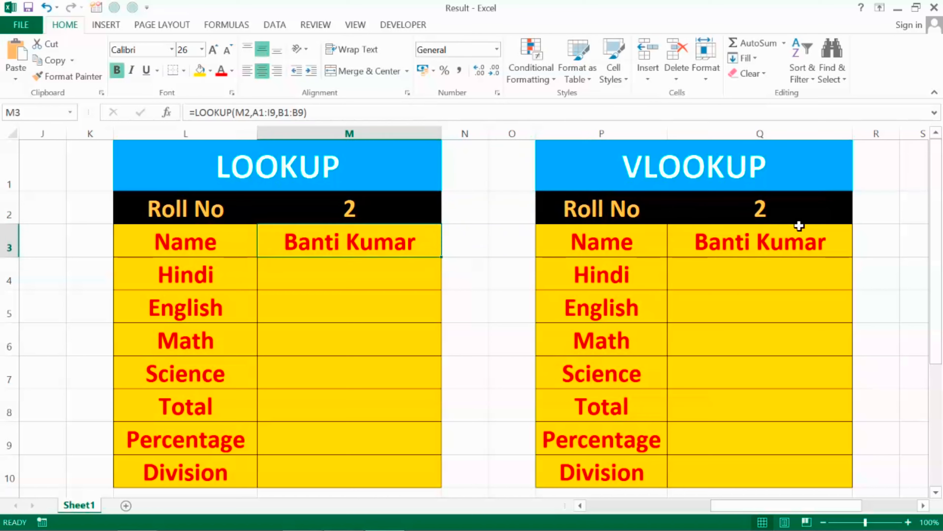
Set the roll number to 5 in both M2 and Q2 to compare the two name lookups
click(378, 211)
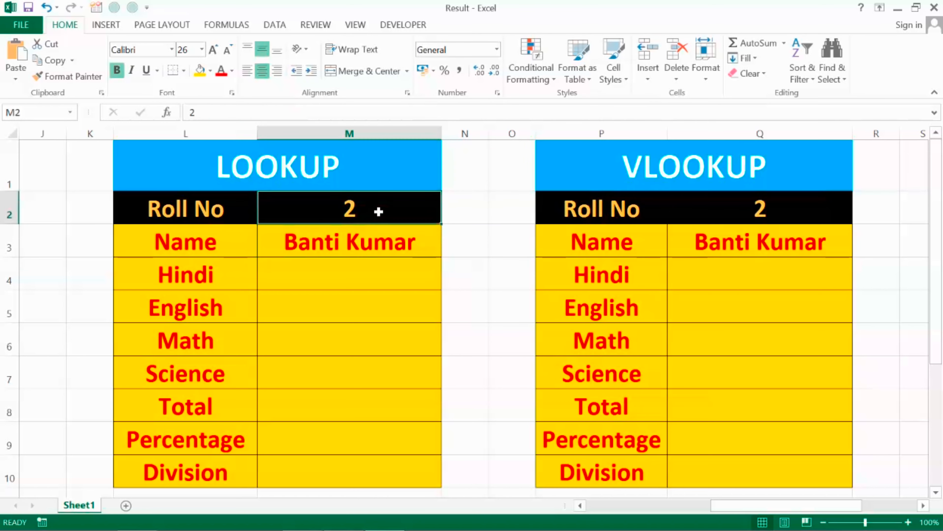
text(5)
key(Return)
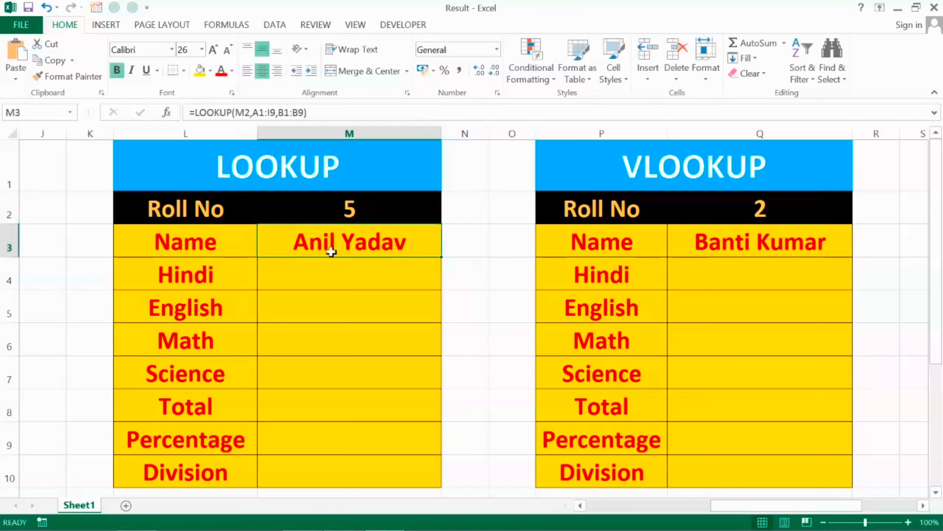
click(781, 208)
text(5)
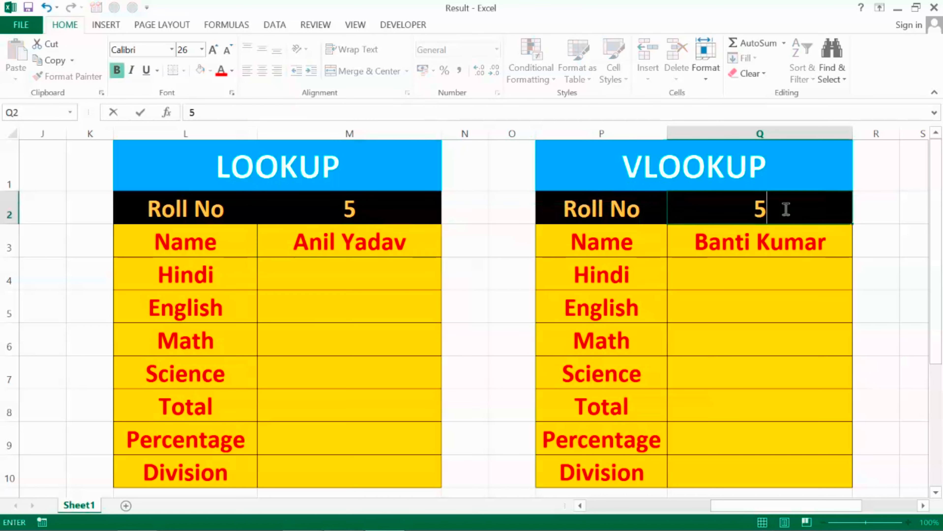
key(Return)
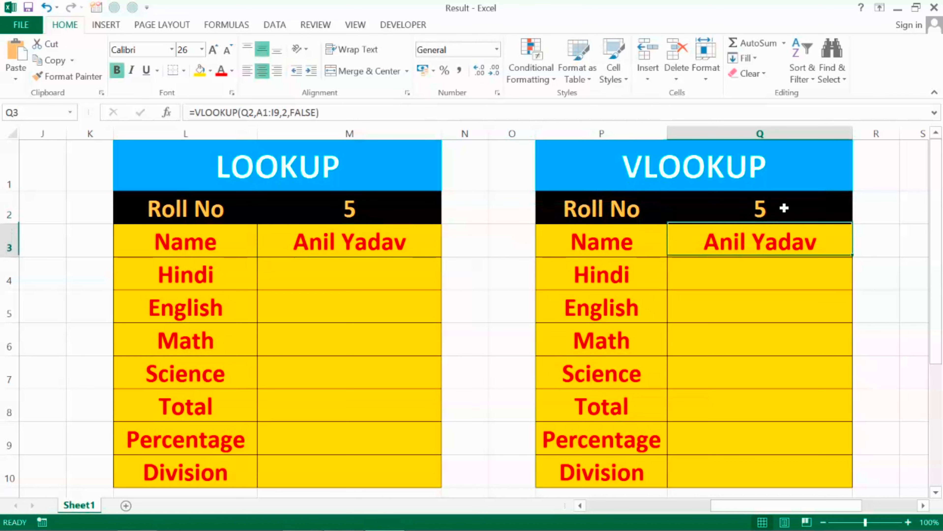
Set the roll number in M2 to 8 to test the LOOKUP name formula
click(402, 205)
text(8)
key(Return)
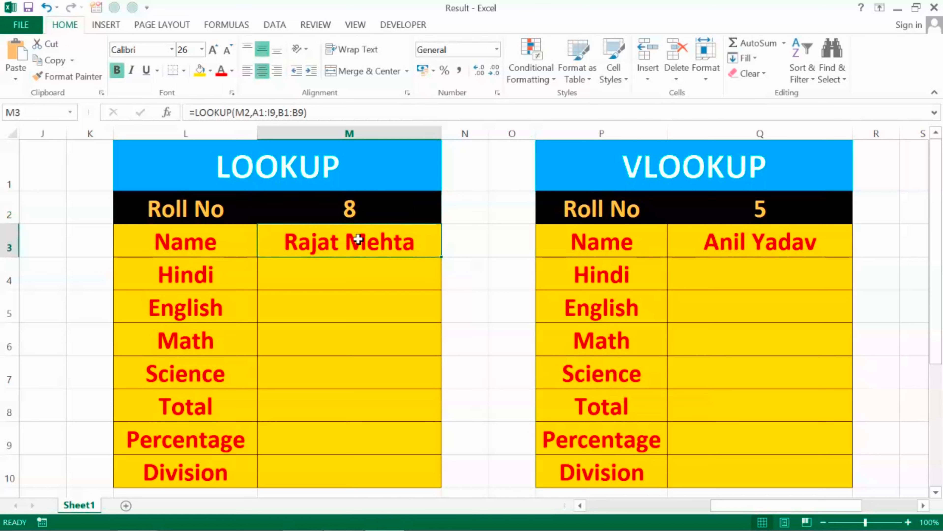
Set the roll number in Q2 to 8 to test the VLOOKUP name formula
click(787, 210)
text(8)
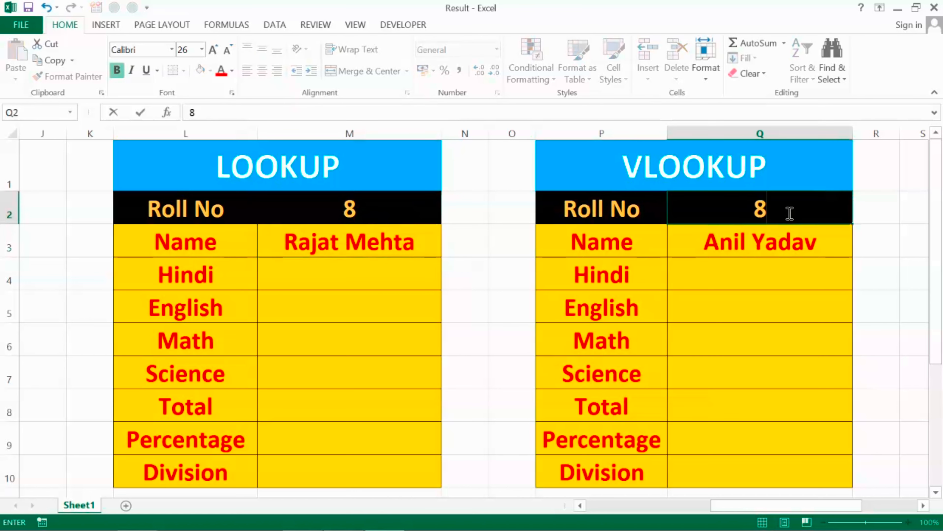
key(Return)
Set the roll number to 10 in both M2 and Q2 to test the two name lookups
click(410, 210)
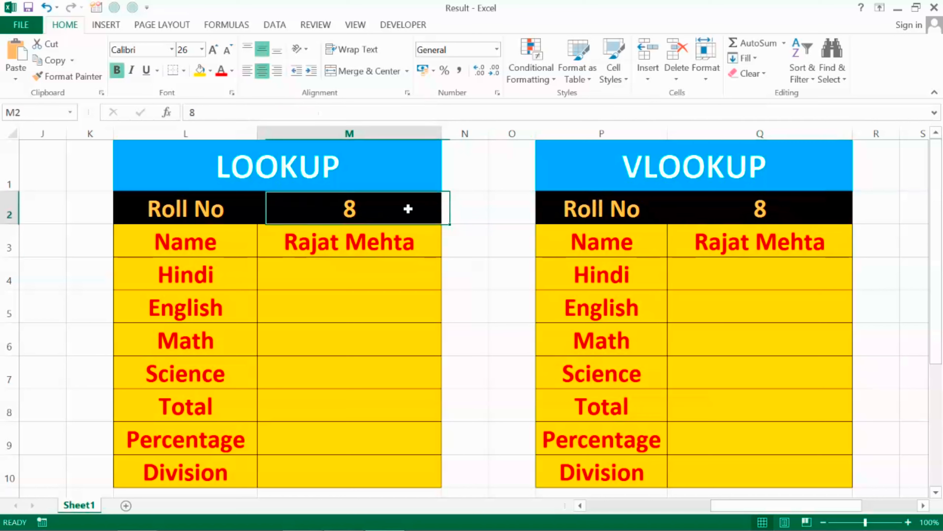
text(10)
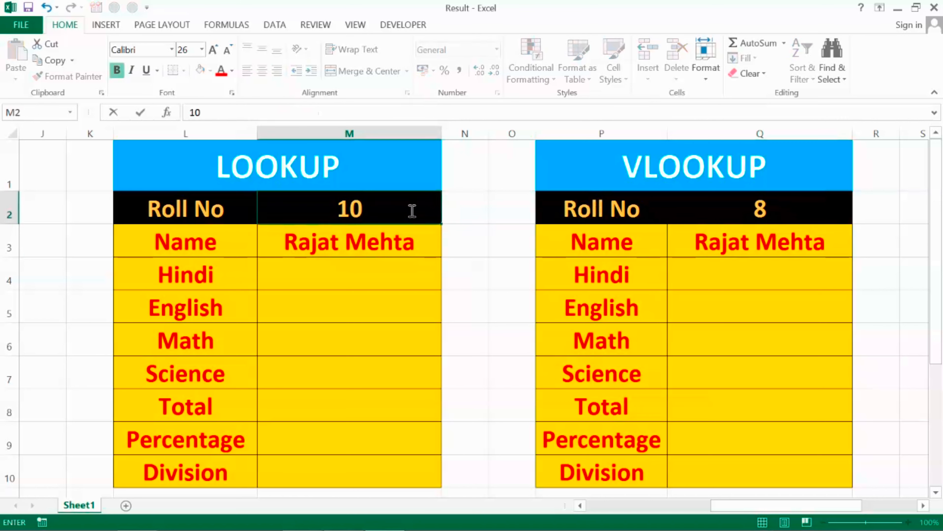
key(Return)
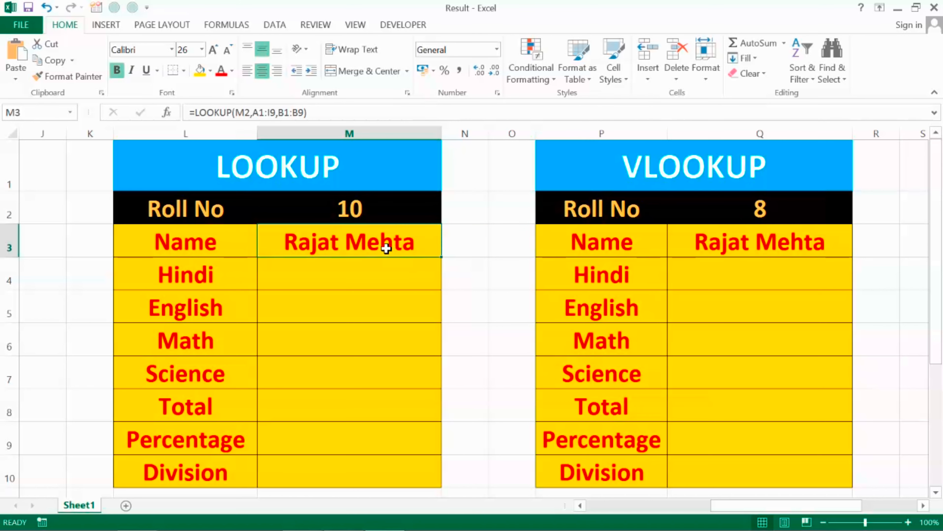
click(782, 208)
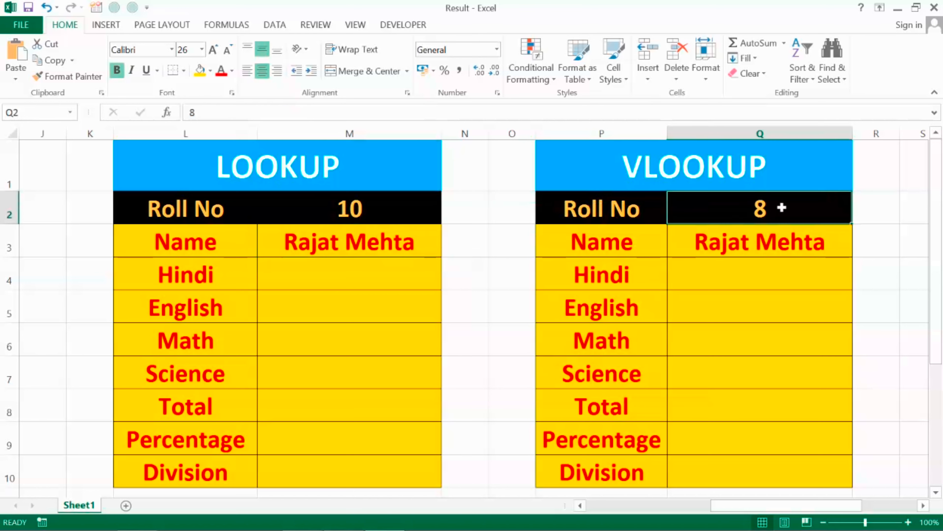
text(10)
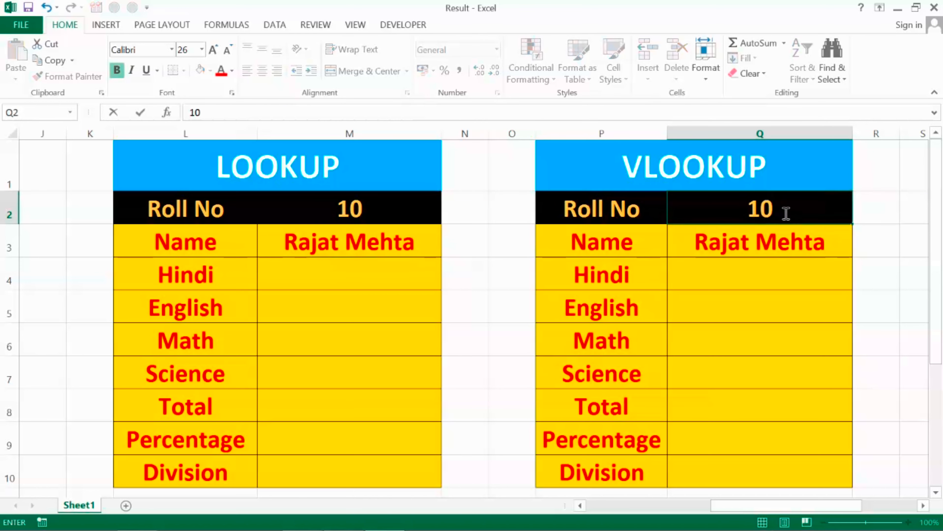
key(Return)
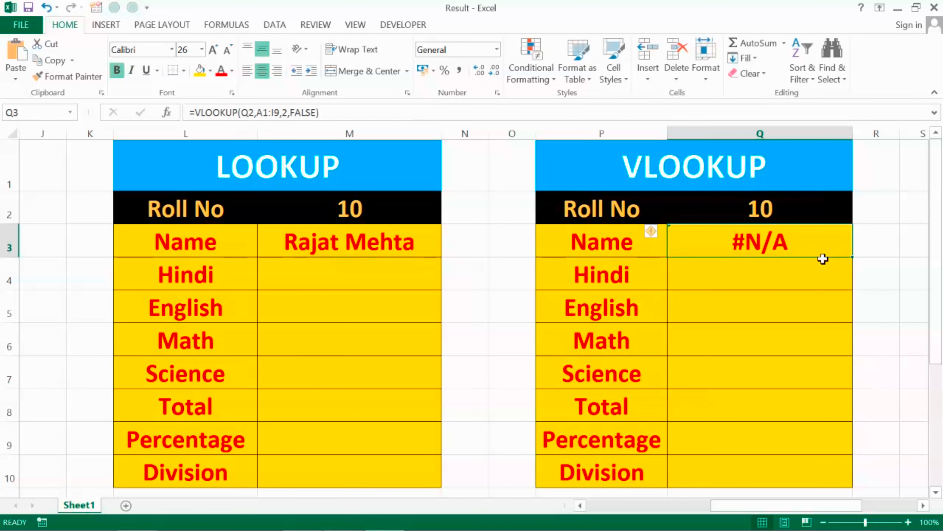
Check the student marks table for roll number 10 and return to the two result tables
key(Left)
key(Left)
key(Left)
key(Left)
key(Left)
key(Left)
key(Left)
key(Left)
key(Left)
key(Left)
key(Left)
key(Left)
key(Left)
key(Left)
key(Left)
key(Left)
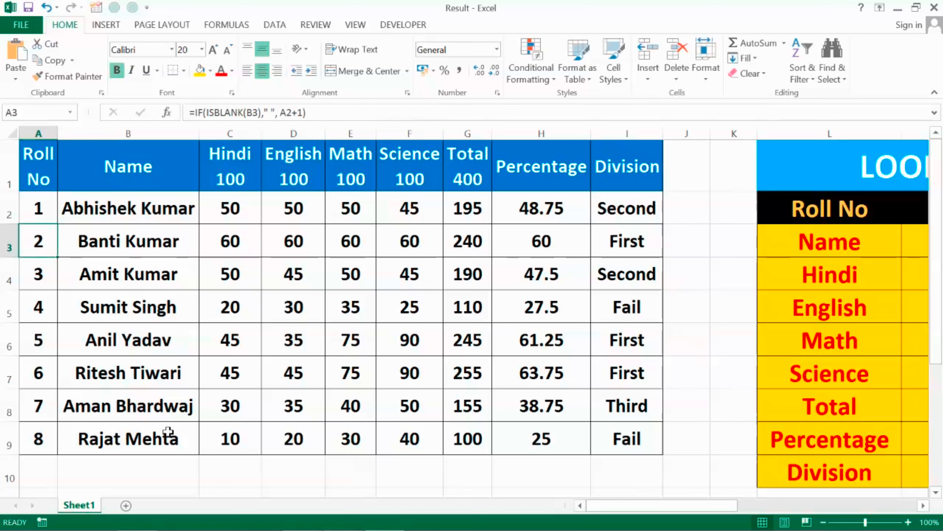
key(Right)
key(Right)
key(Right)
key(Right)
key(Right)
key(Right)
key(Right)
key(Right)
key(Right)
key(Right)
key(Right)
key(Right)
key(Right)
key(Right)
key(Right)
key(Right)
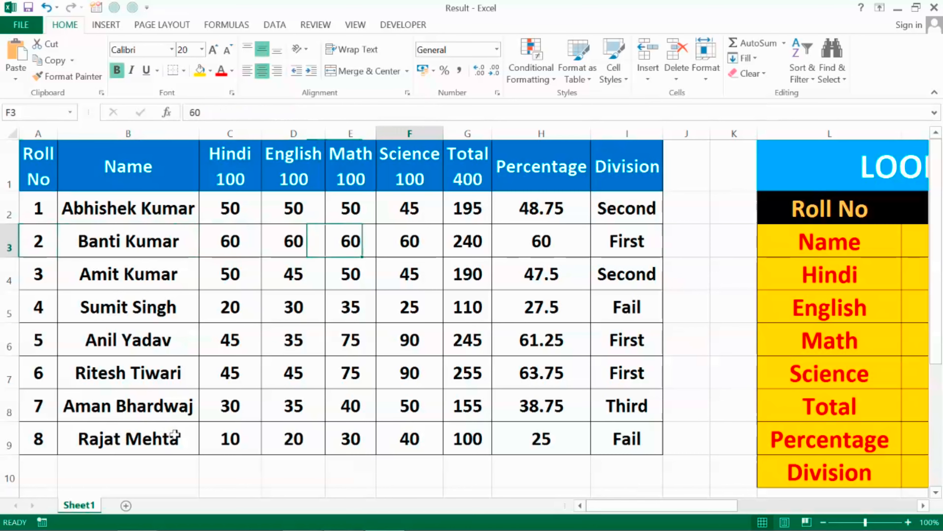
key(Right)
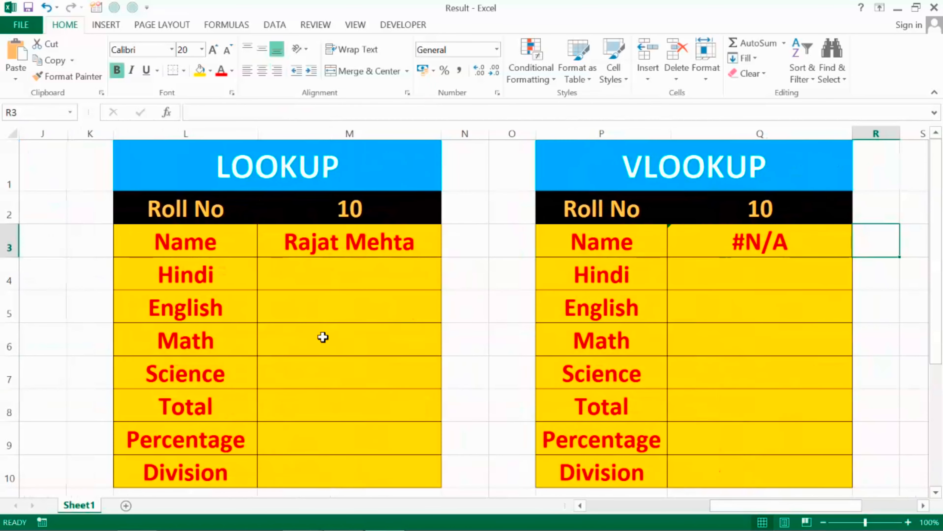
Set the roll number to 5 in both M2 and Q2
click(357, 273)
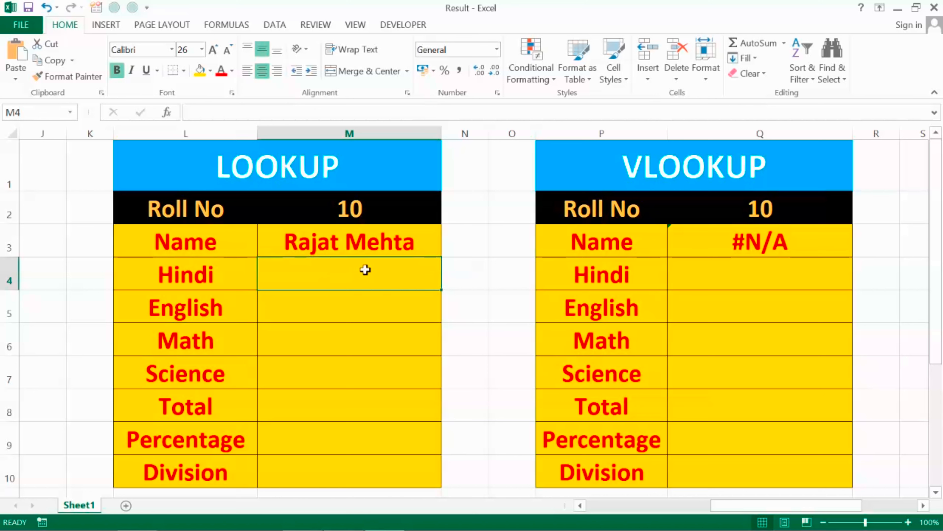
key(Up)
key(Up)
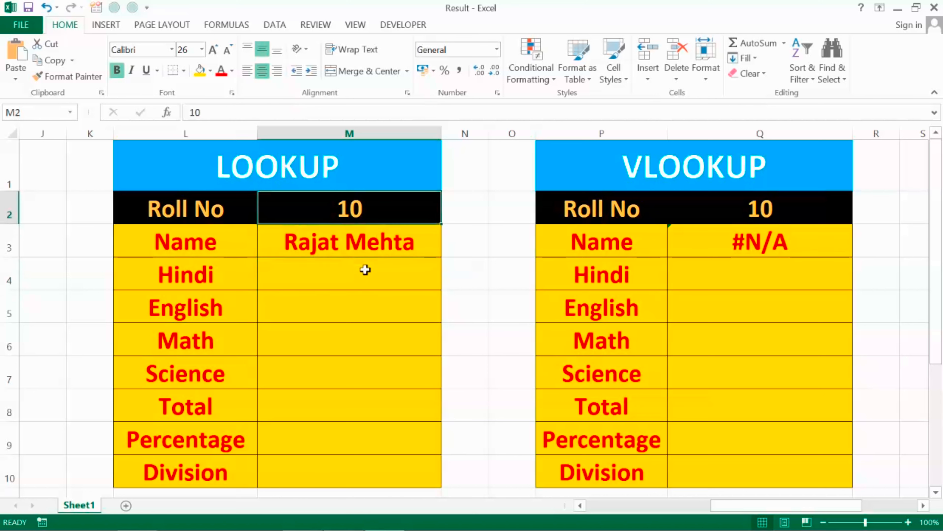
text(5)
key(Tab)
key(Right)
key(Right)
key(Right)
text(5)
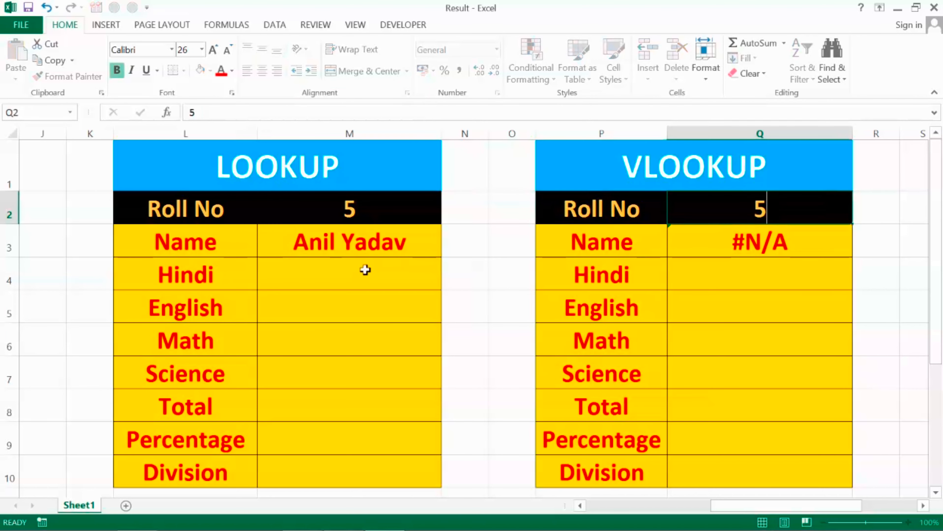
key(Left)
Examine the Hindi mark for roll number 5 in the student marks table and return to the result tables
key(Left)
key(Left)
key(Down)
key(Left)
key(Left)
key(Down)
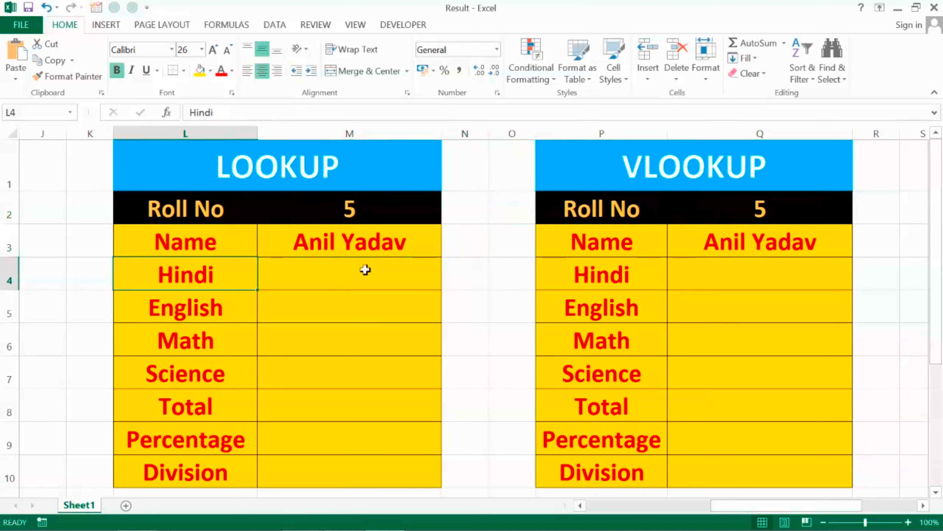
key(Right)
key(Left)
key(Home)
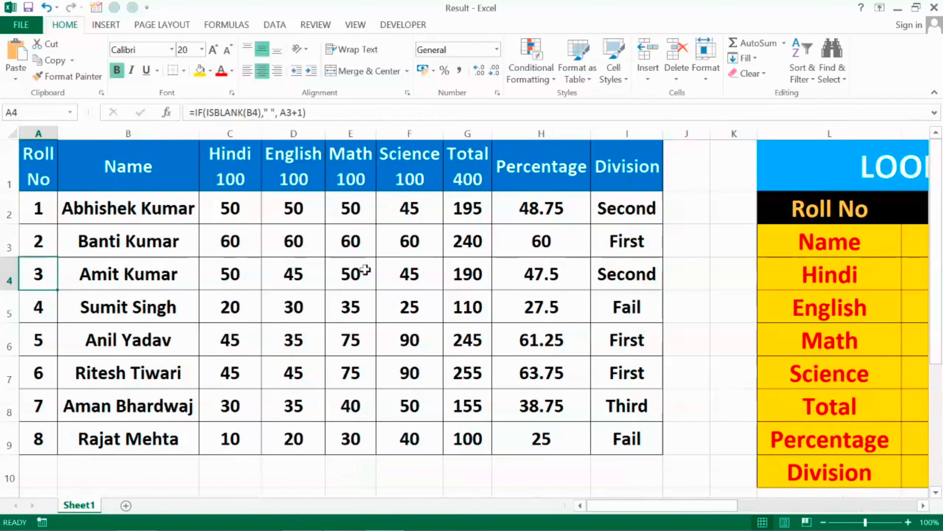
key(Down)
key(Down)
key(Right)
key(Right)
key(Right)
key(Left)
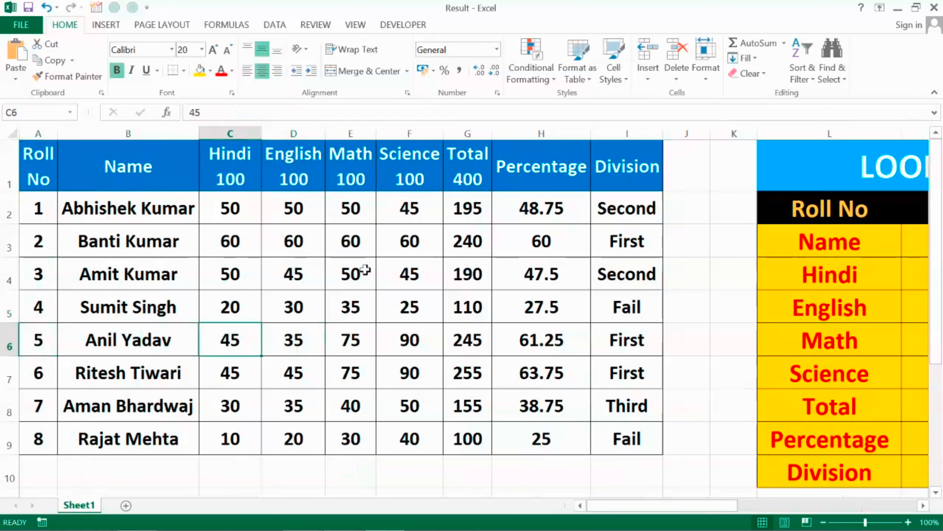
key(Right)
key(Right)
key(Right)
key(Right)
key(Right)
key(Right)
key(Right)
key(Right)
key(Right)
key(Right)
key(Right)
key(Right)
key(Right)
key(Right)
key(Right)
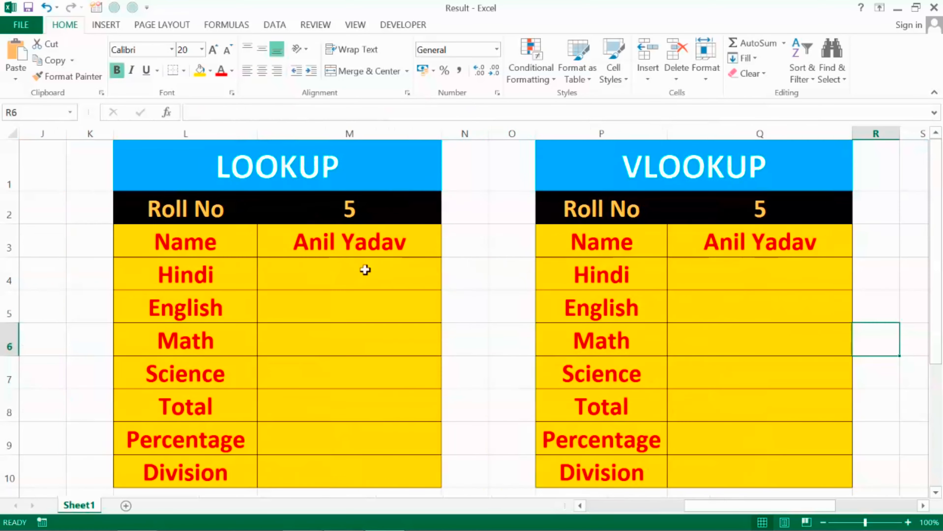
Start a LOOKUP formula in the Hindi result cell M4 with M2 as the lookup value
key(Left)
key(Left)
key(Left)
key(Left)
key(Left)
key(Up)
key(Up)
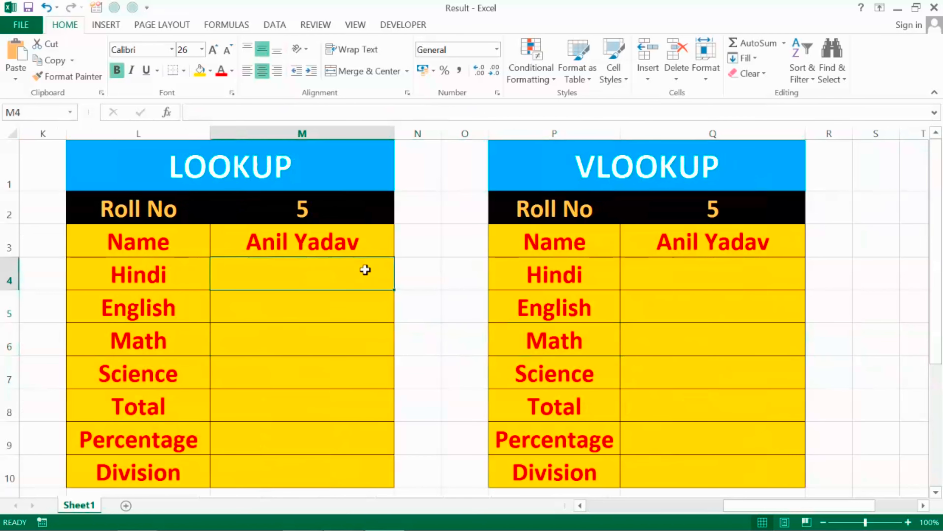
text(=)
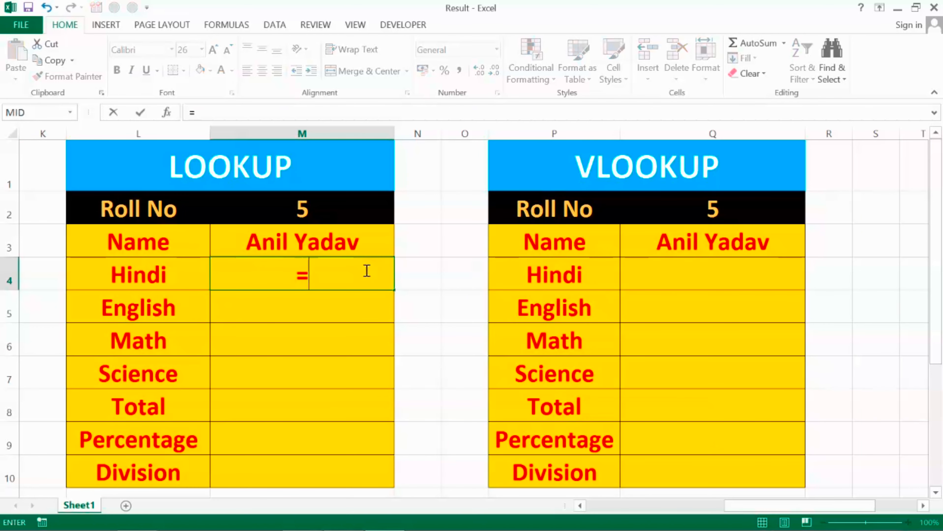
text(look)
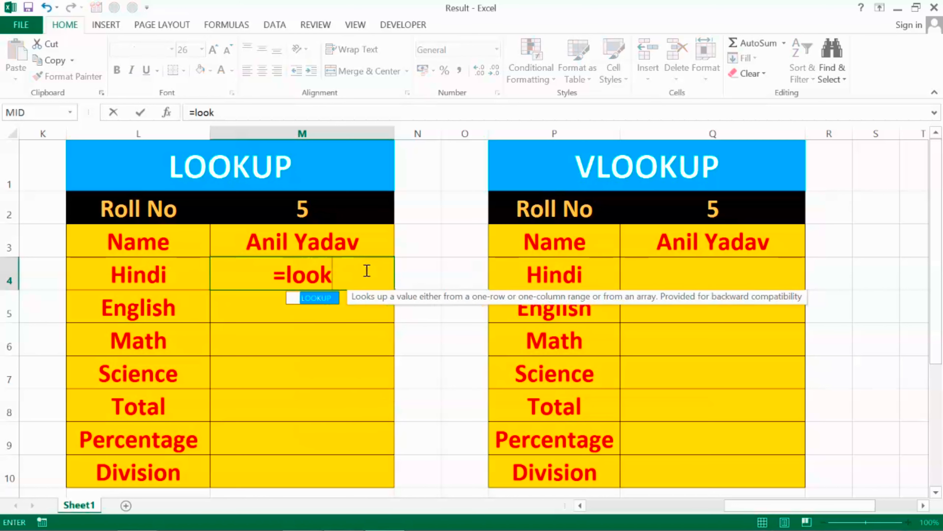
key(Tab)
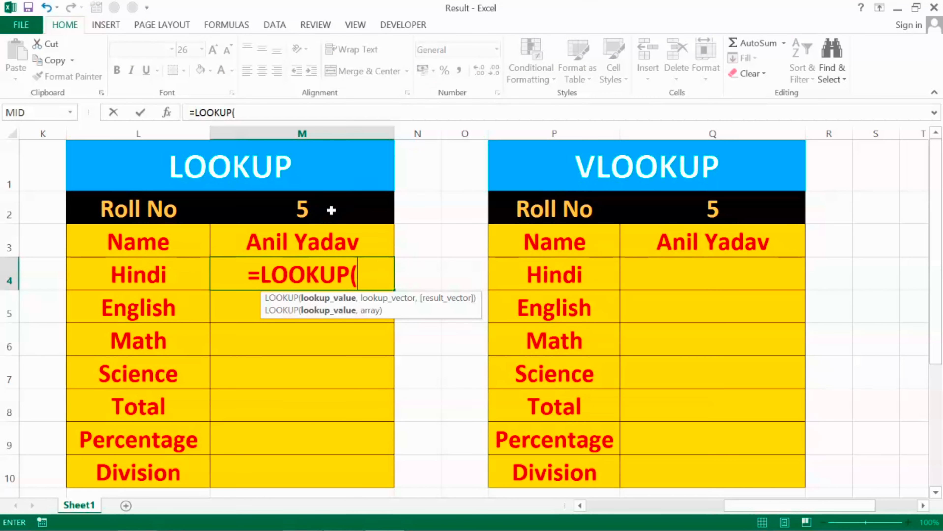
text(m2)
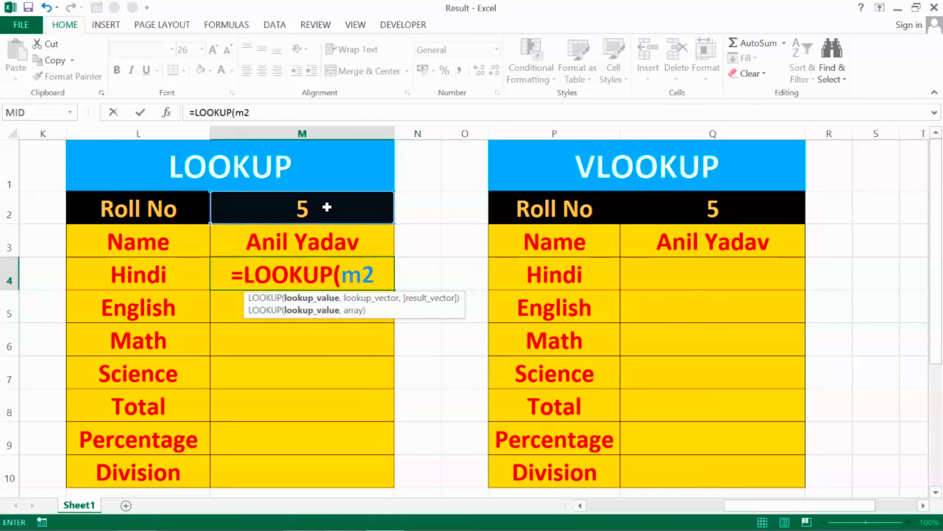
text(,)
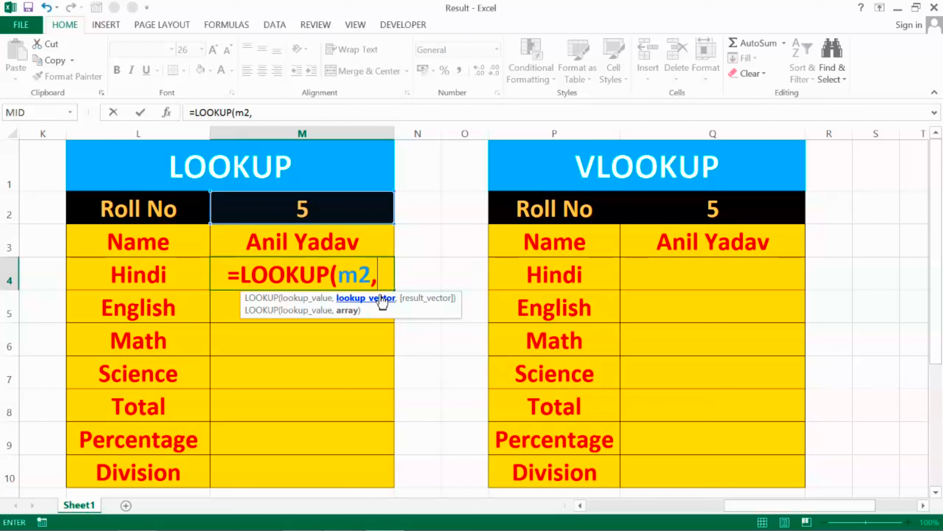
Add the marks table range A1:I9 as the lookup vector of the formula in M4
drag(773, 507, 629, 512)
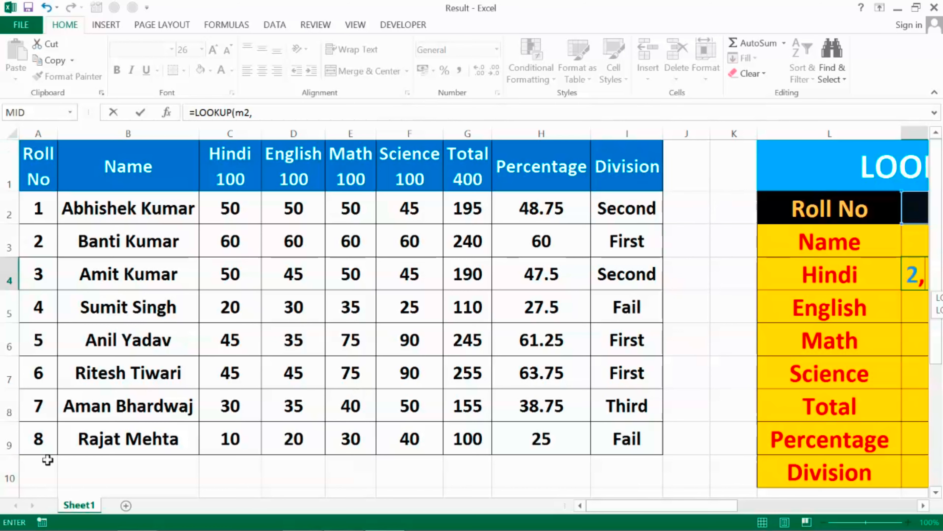
drag(634, 507, 785, 507)
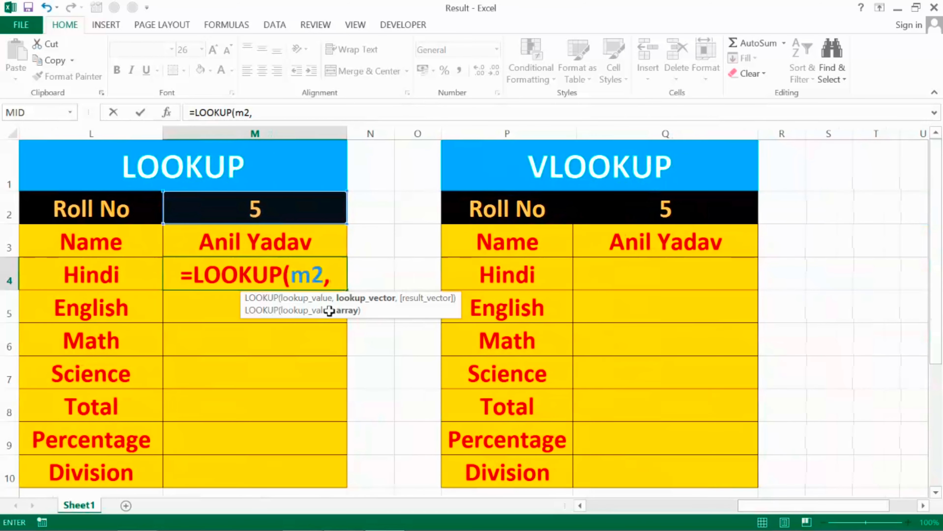
text(a1)
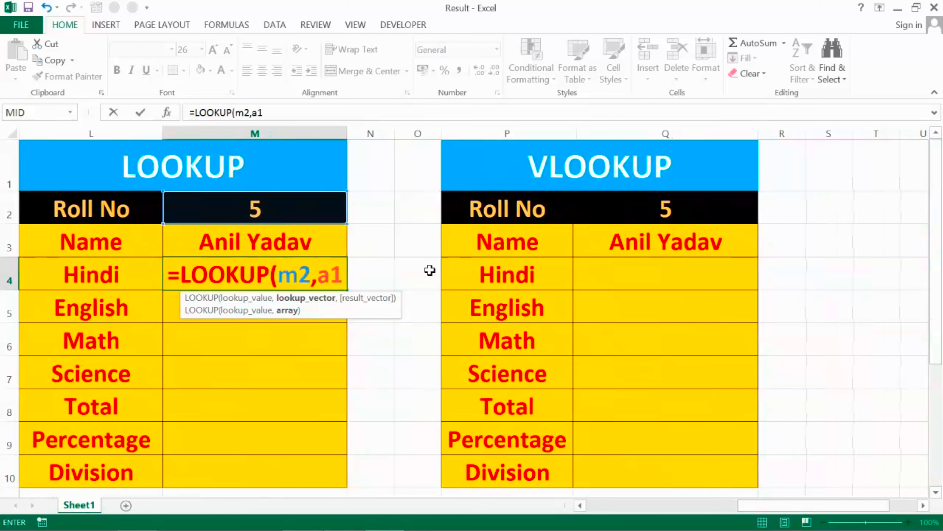
text(:i9)
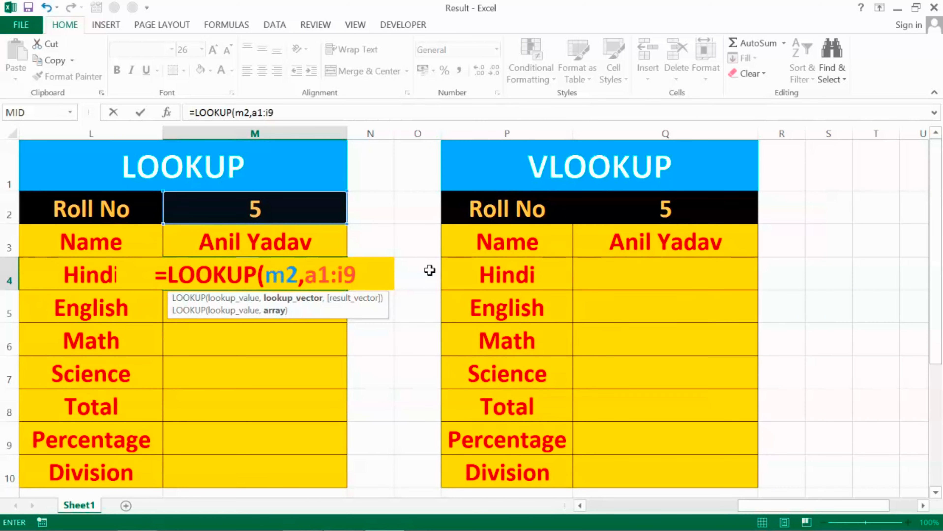
text(,)
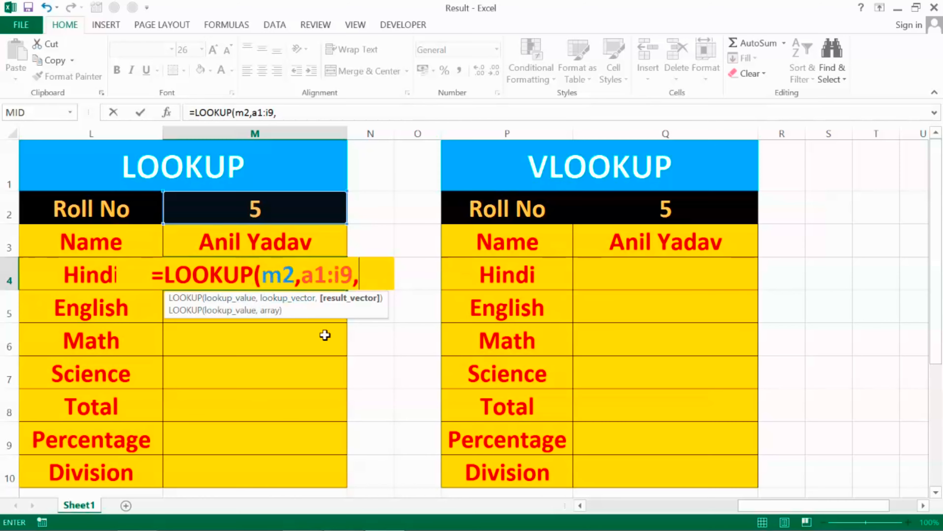
Add the Hindi column C1:C9 as the result vector, completing =LOOKUP(M2,A1:I9,C1:C9) in M4
drag(743, 506, 597, 515)
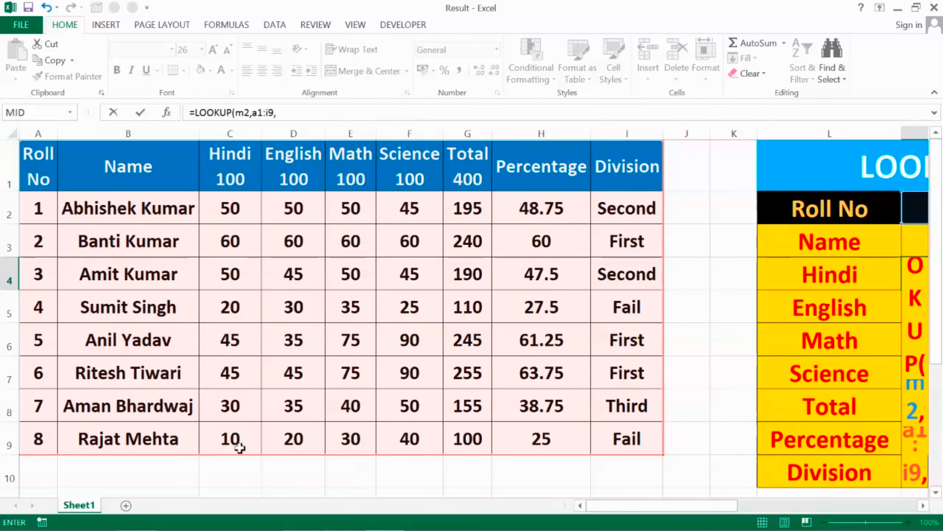
drag(717, 508, 813, 509)
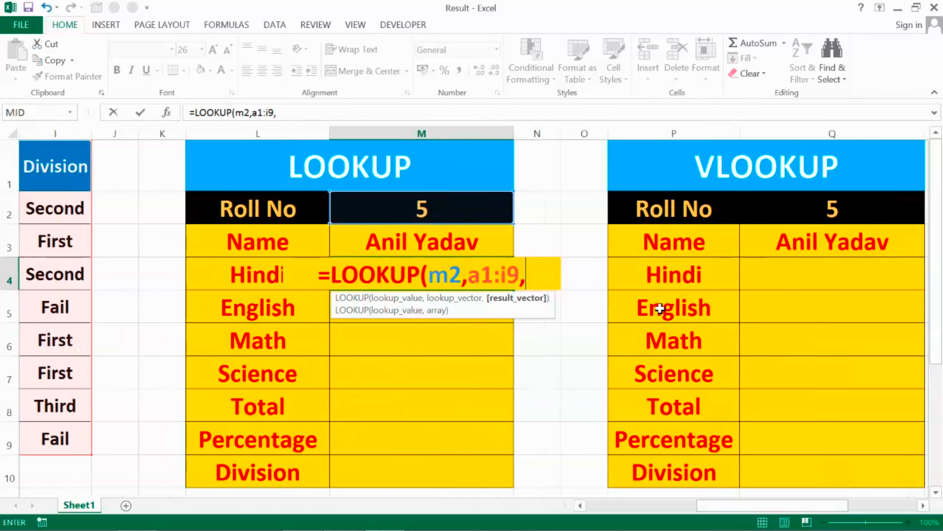
text(c1)
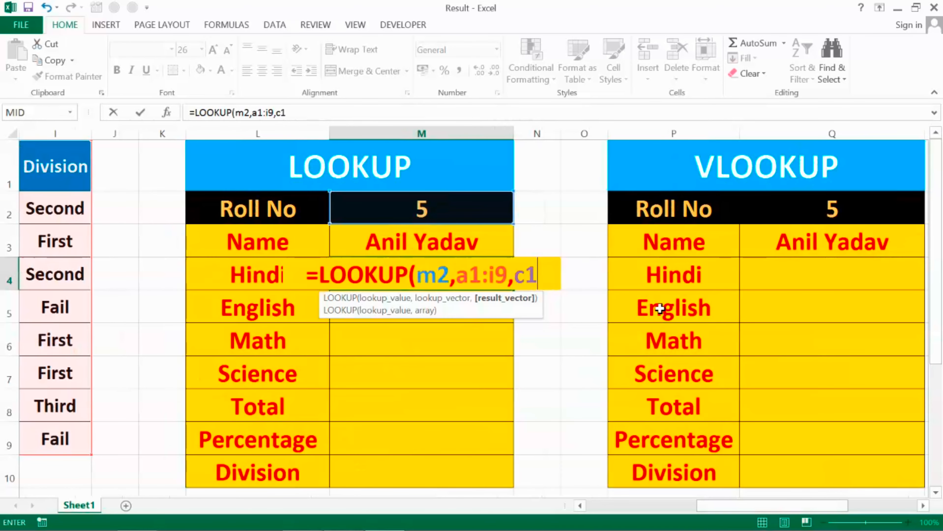
text(:c9)
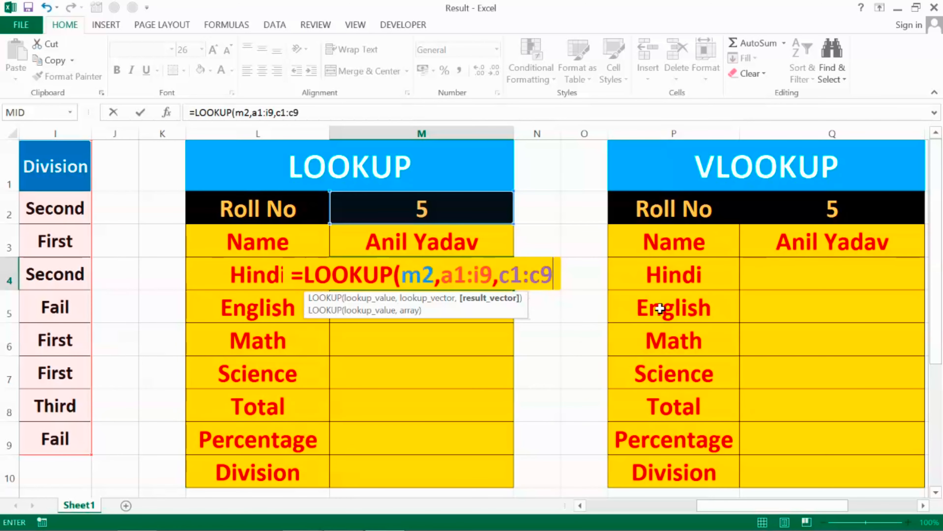
text())
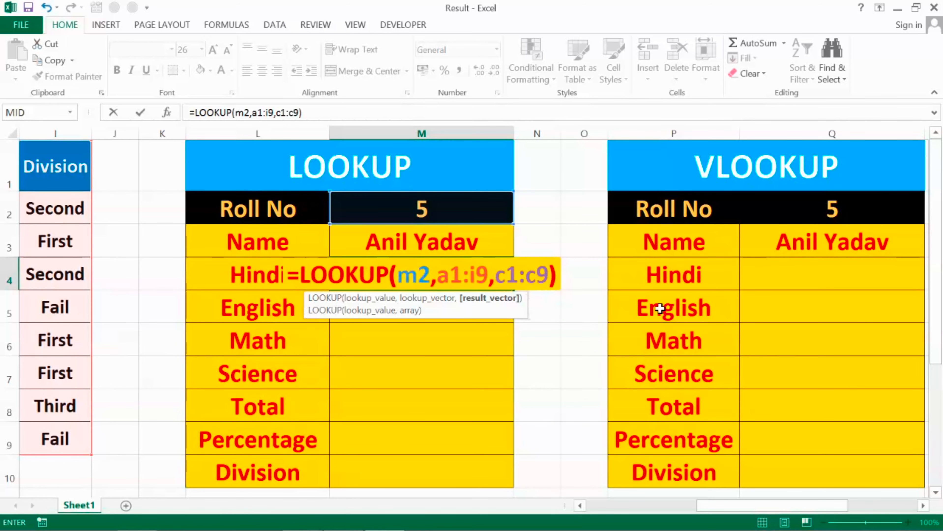
key(Return)
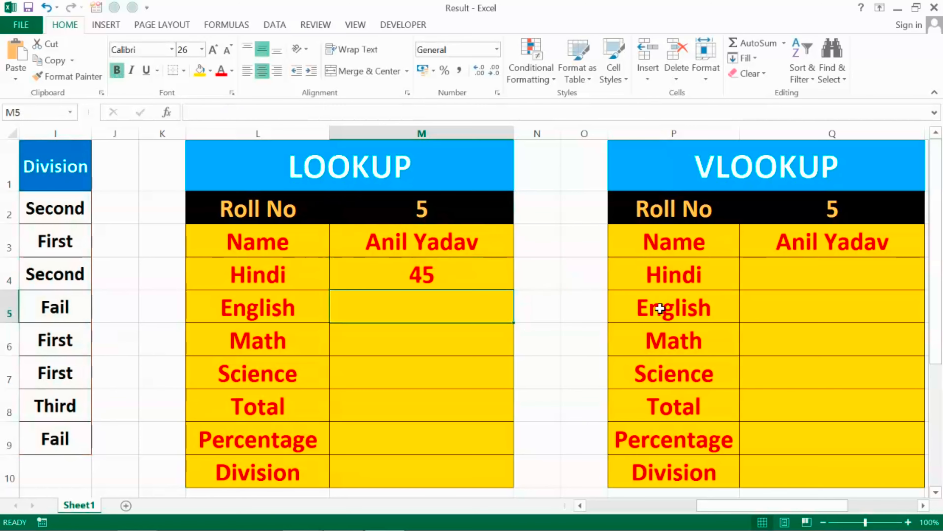
key(Up)
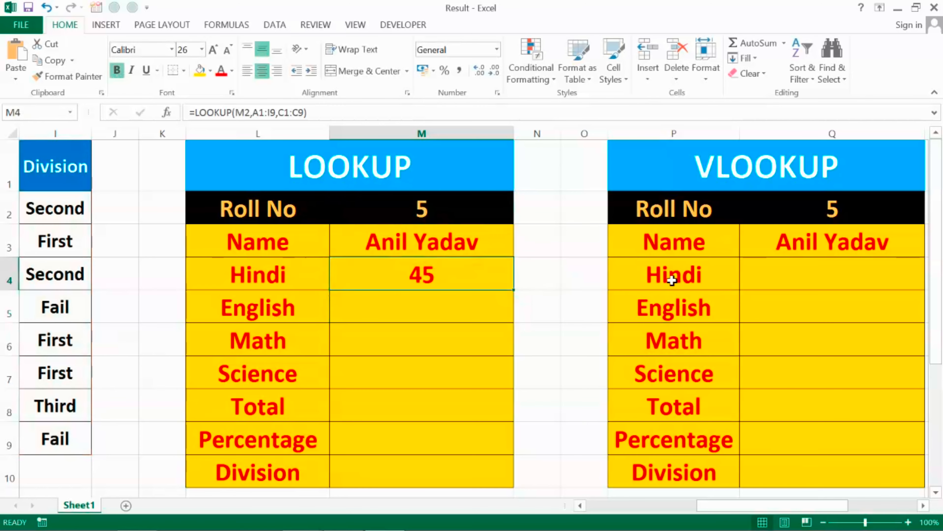
Examine the Hindi marks for roll numbers 5 and 4 in the student marks table
key(Left)
key(Left)
key(Left)
key(Left)
key(Left)
key(Left)
key(Left)
key(Left)
key(Left)
key(Left)
key(Left)
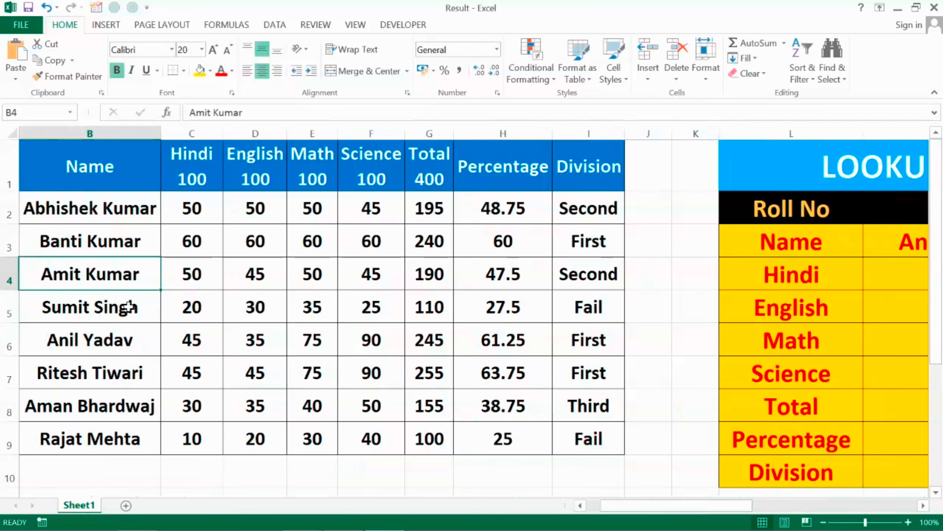
click(193, 345)
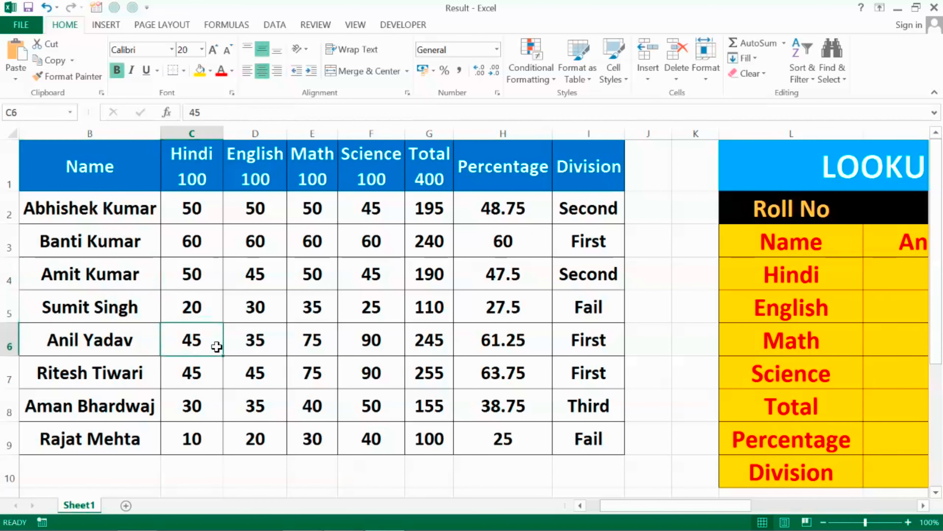
click(194, 302)
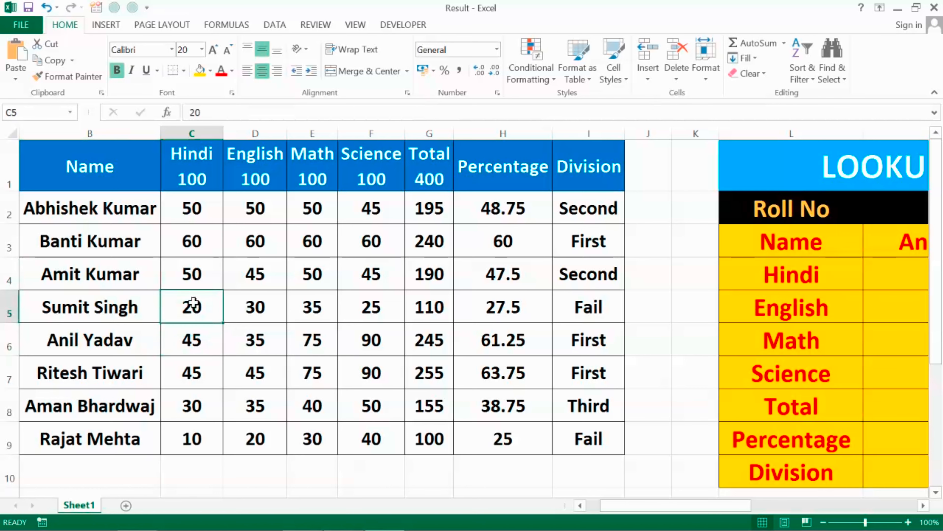
key(Right)
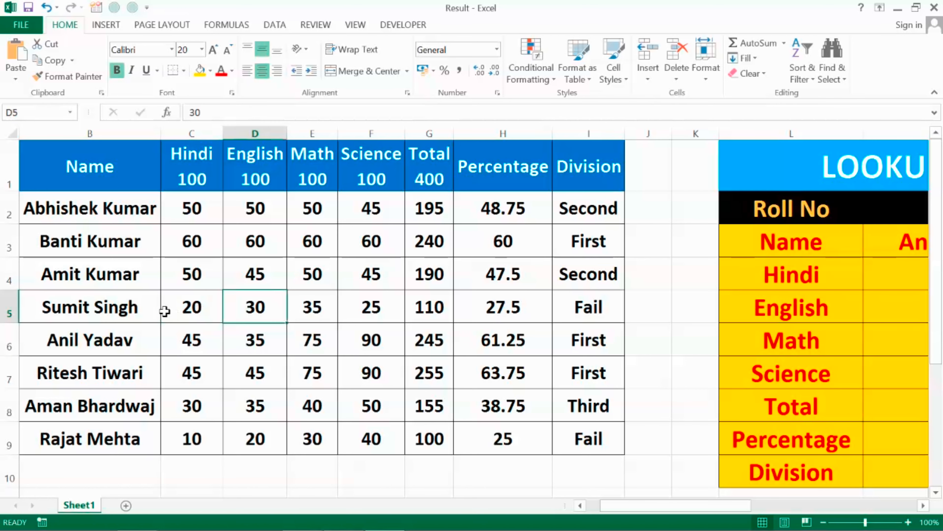
key(Left)
key(Left)
key(Left)
Set the LOOKUP table's roll number in M2 to 4
key(Right)
key(Right)
key(Right)
key(Right)
key(Right)
key(Right)
key(Right)
key(Right)
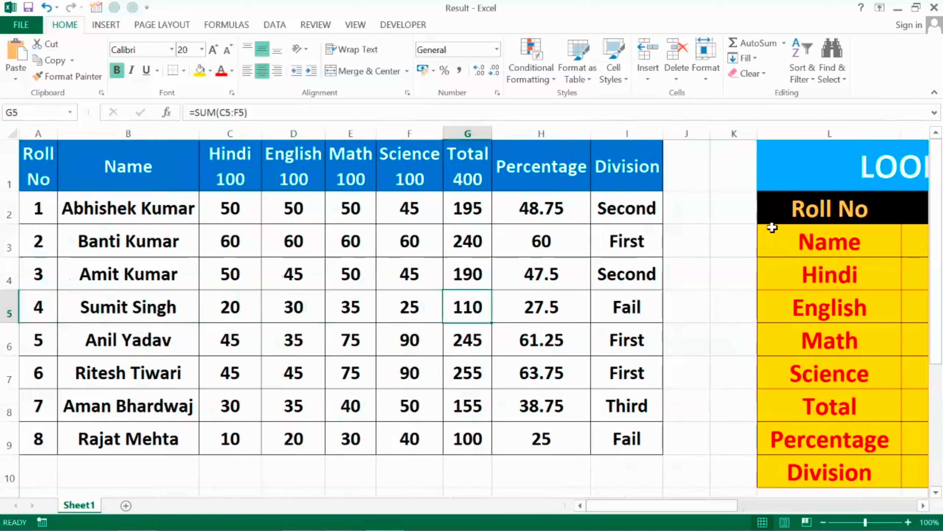
key(Right)
key(Right)
key(Right)
key(Right)
key(Right)
key(Right)
key(Right)
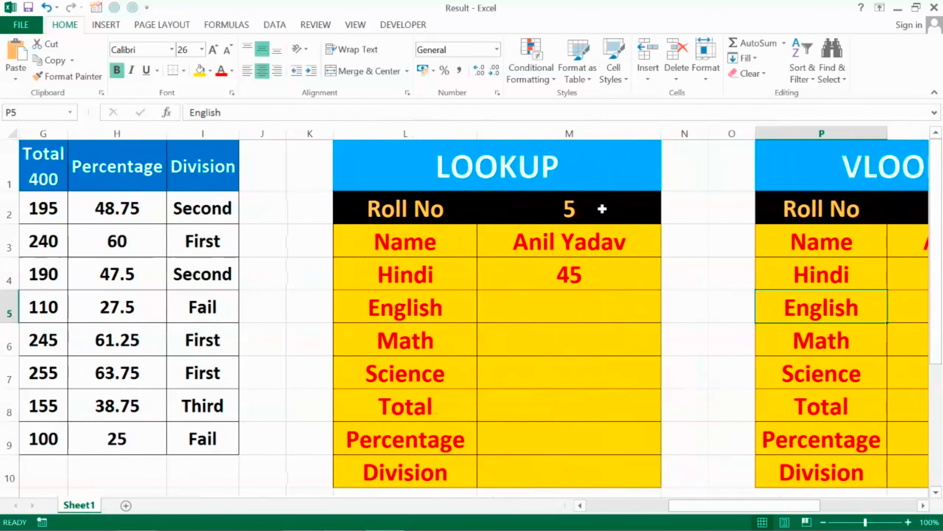
click(605, 209)
text(4)
key(Return)
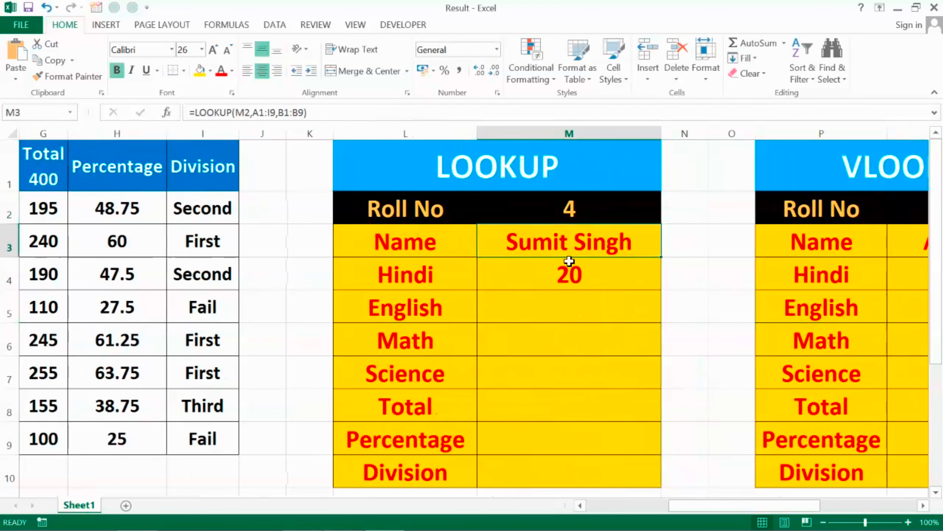
Start a VLOOKUP formula in the Hindi result cell Q4 with Q2 as the lookup value
key(Right)
key(Right)
key(Right)
key(Right)
key(Right)
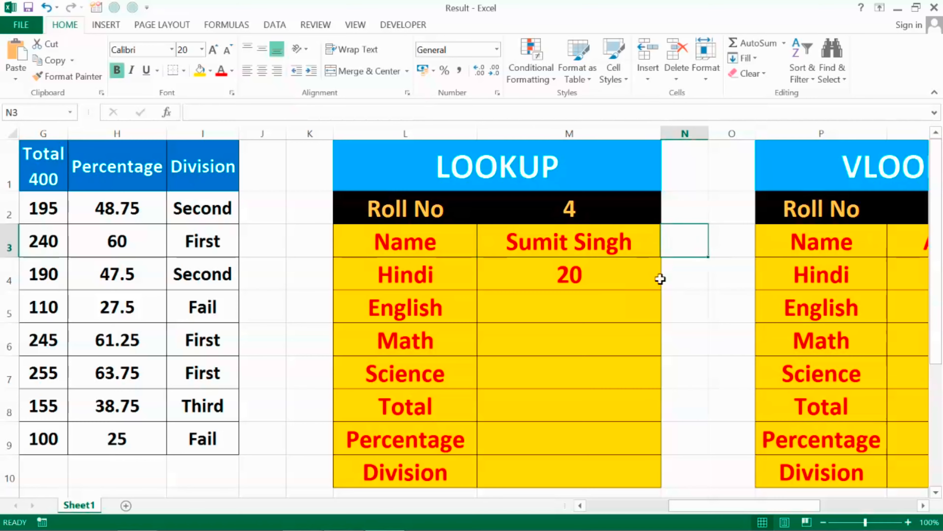
key(Down)
key(Left)
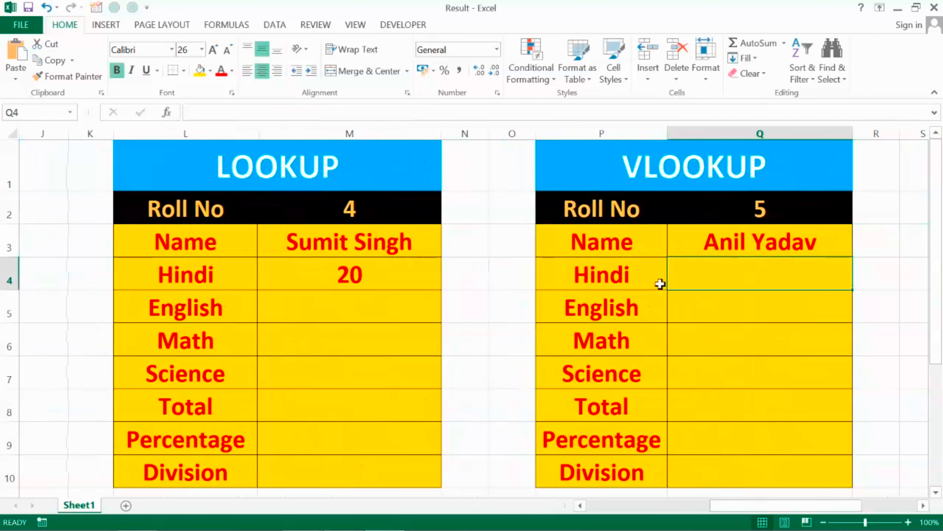
text(=)
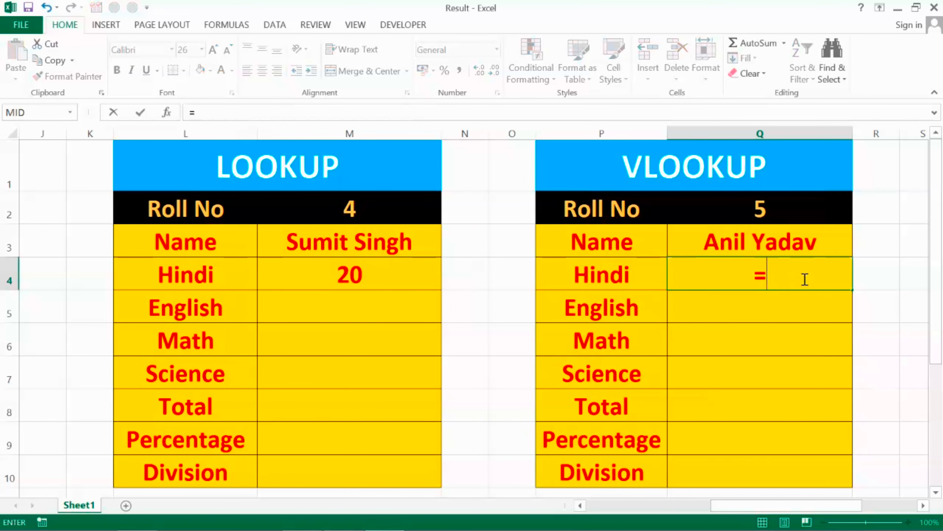
text(v)
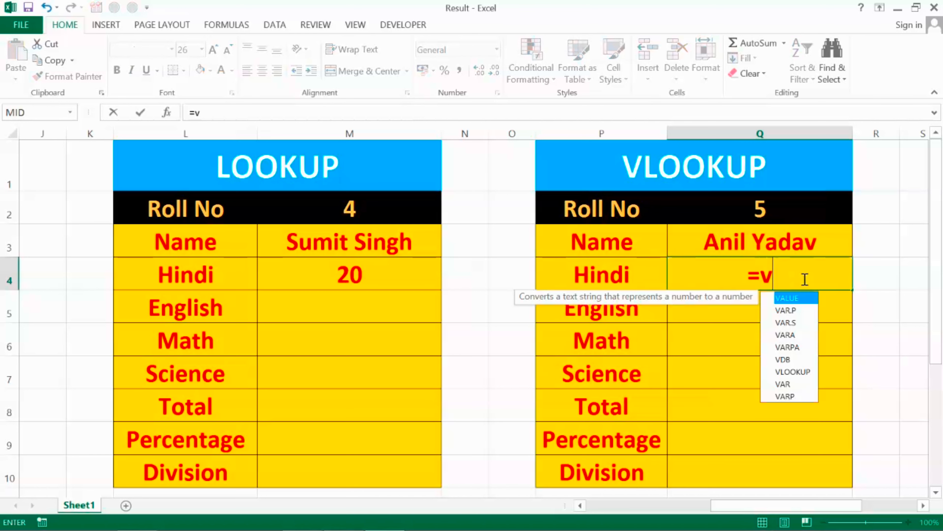
text(lo)
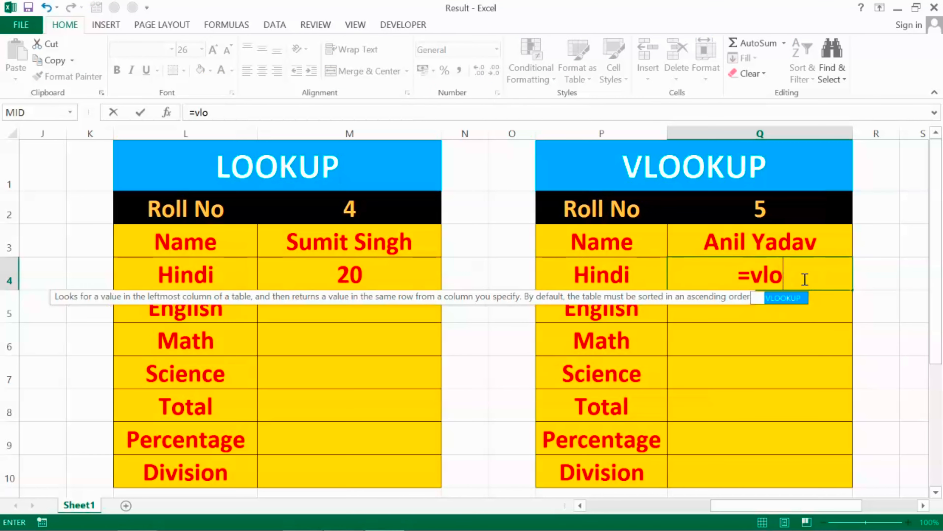
key(Tab)
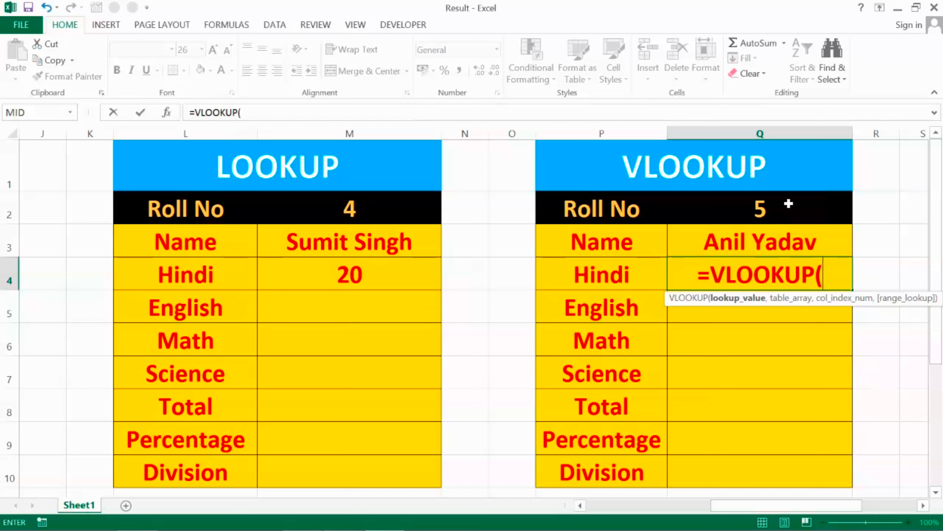
text(q2,)
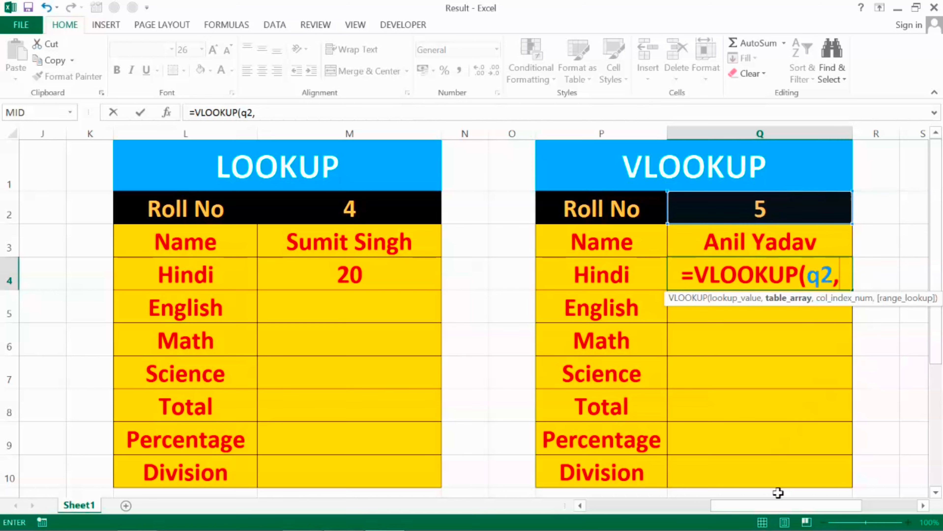
Add the marks table range A1:I9 as the table array of the VLOOKUP formula in Q4
drag(777, 506, 656, 523)
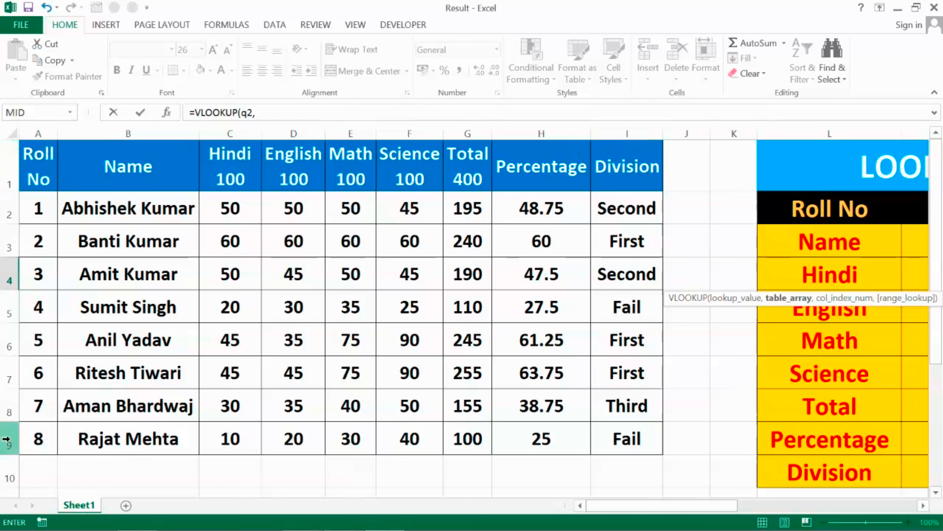
drag(609, 520, 755, 518)
text(a1)
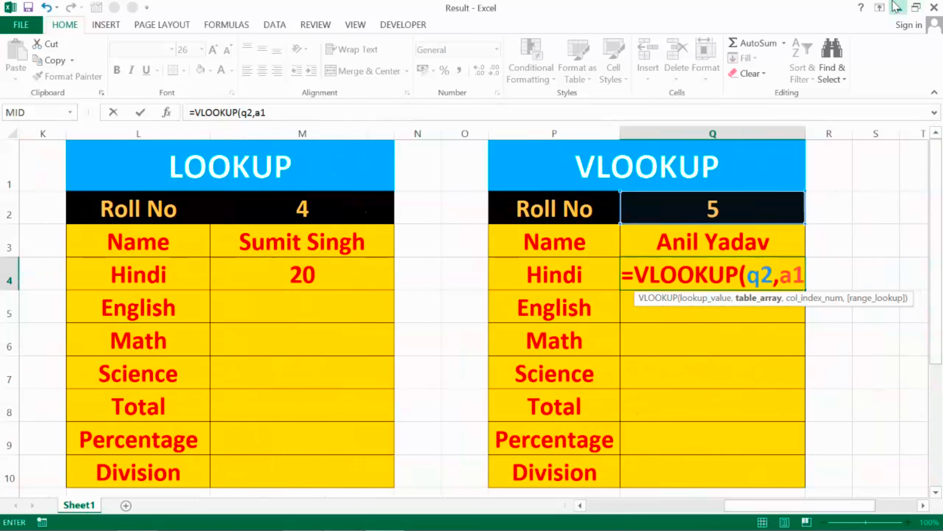
text(:i)
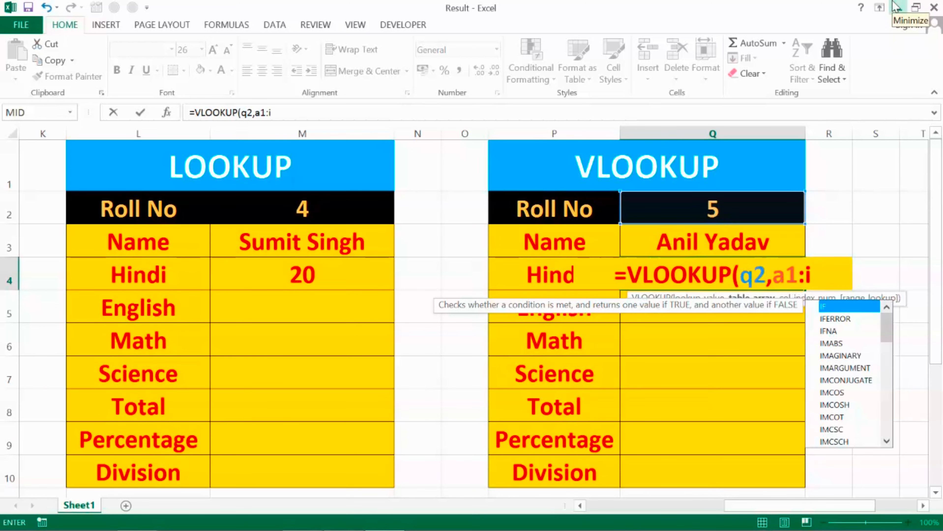
text(9,)
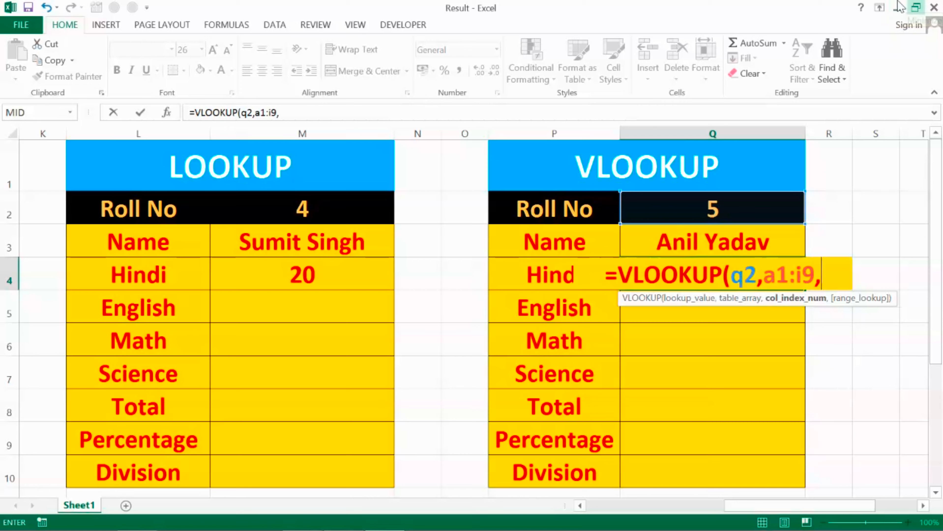
Add column index 3 for Hindi and the exact-match option, completing =VLOOKUP(Q2,A1:I9,3,FALSE) in Q4
drag(756, 507, 655, 495)
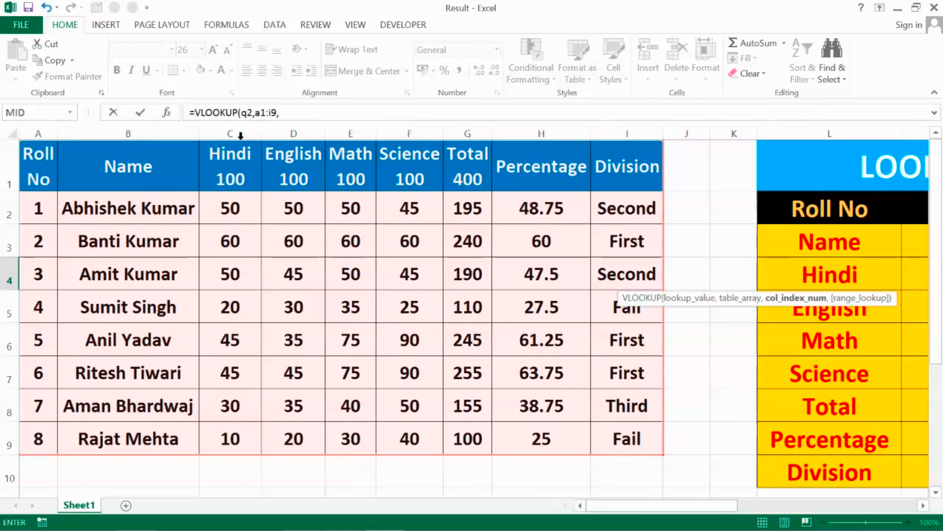
drag(718, 509, 841, 511)
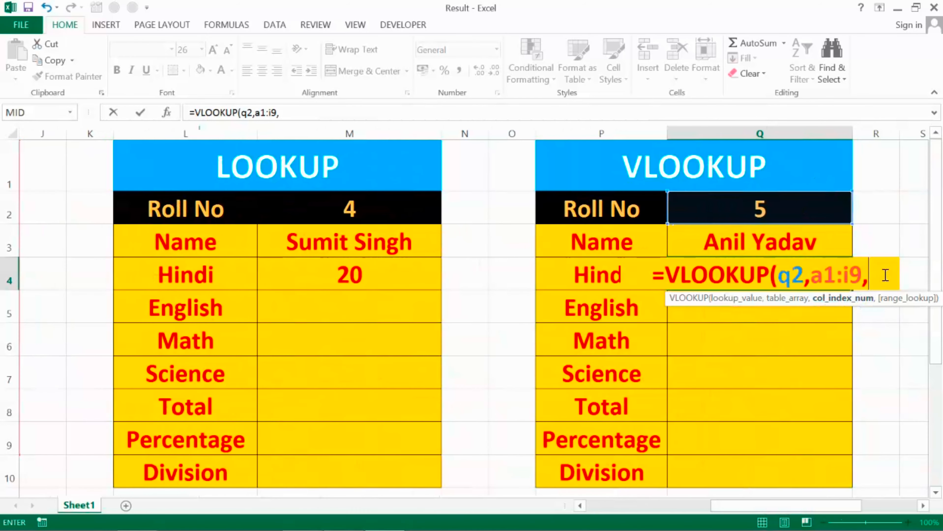
text(3)
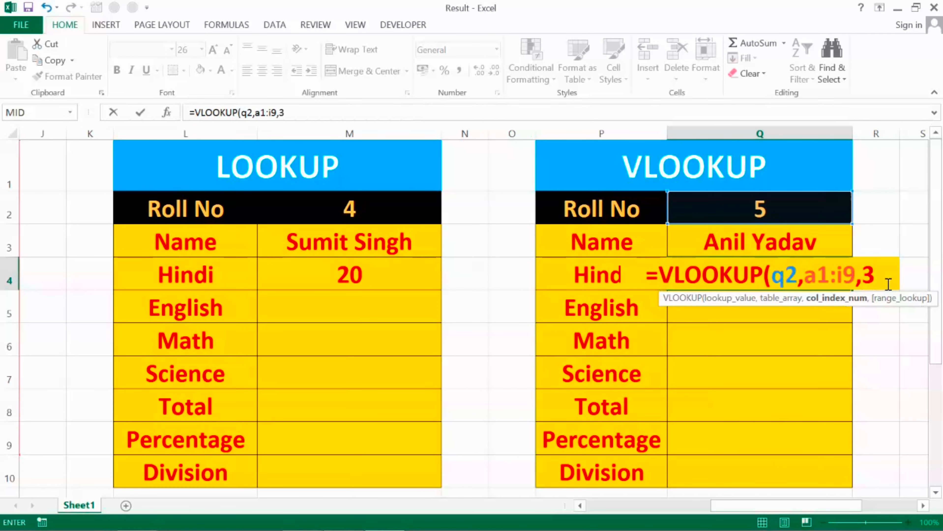
text(,)
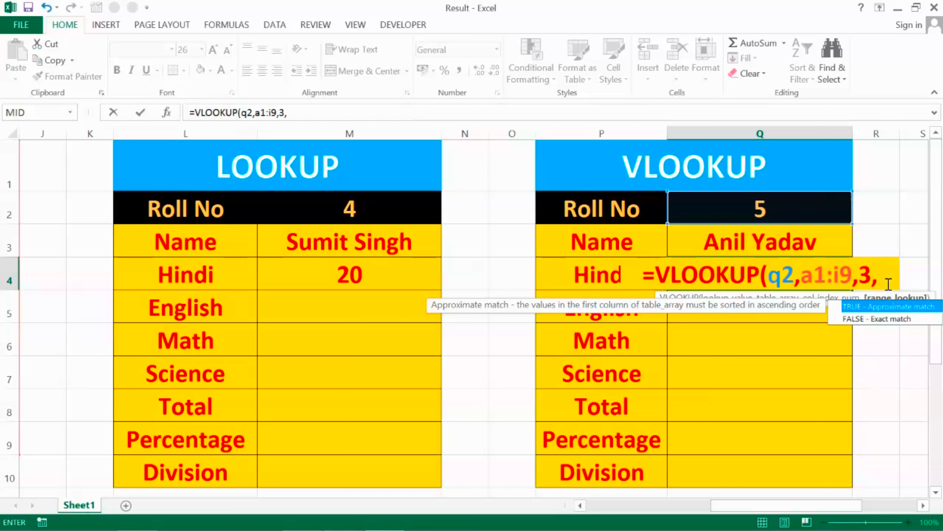
key(Down)
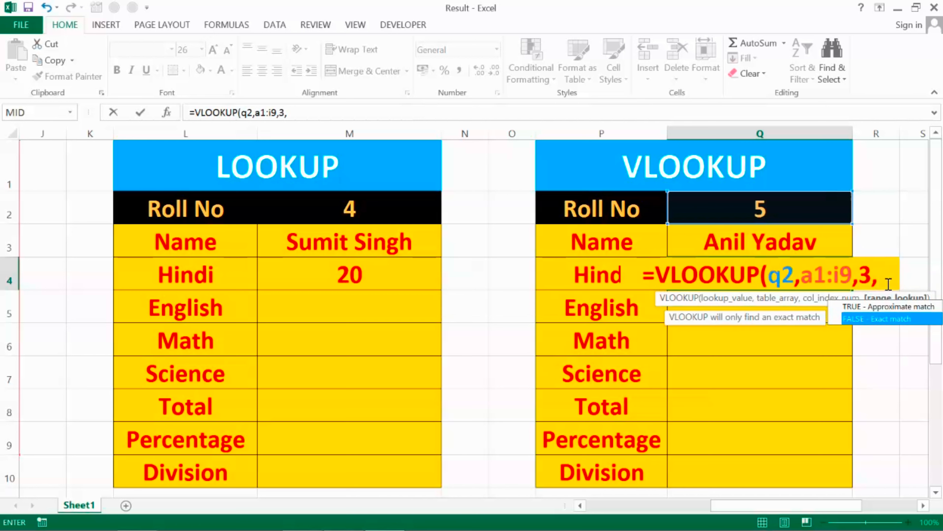
key(Tab)
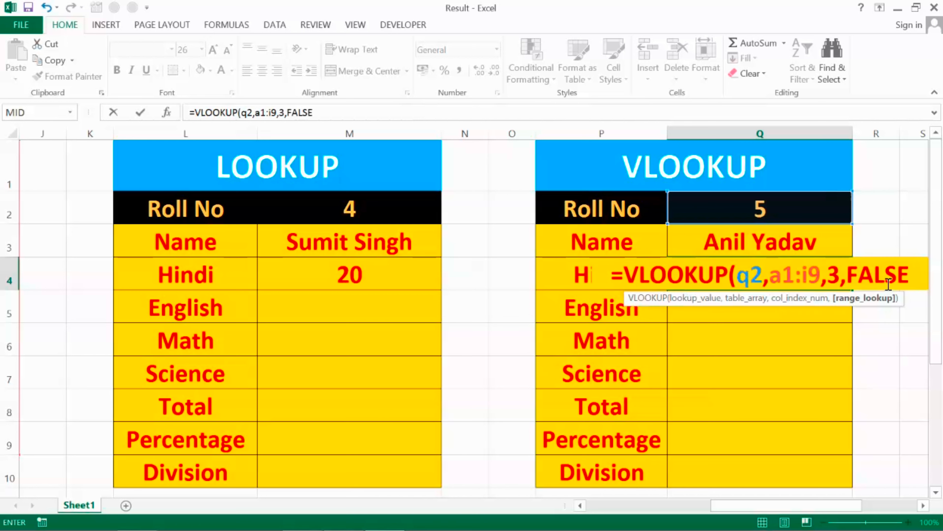
text())
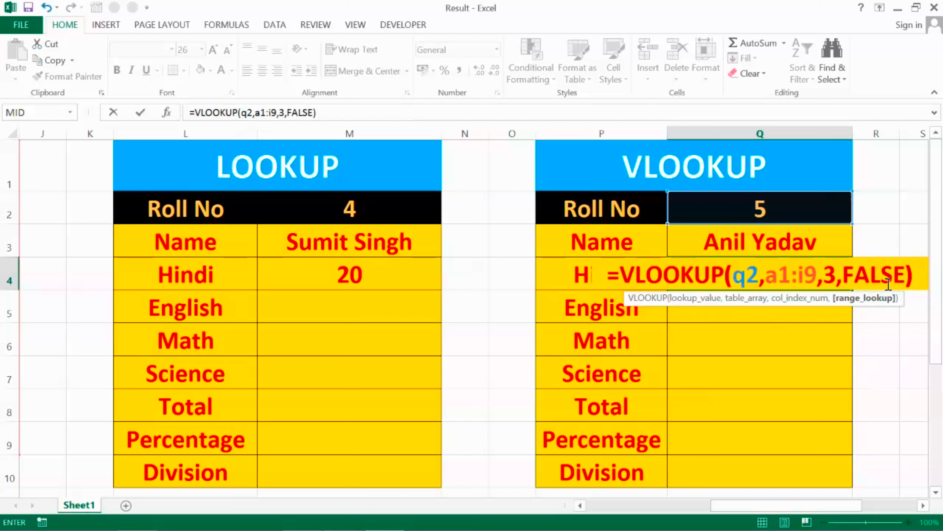
key(Return)
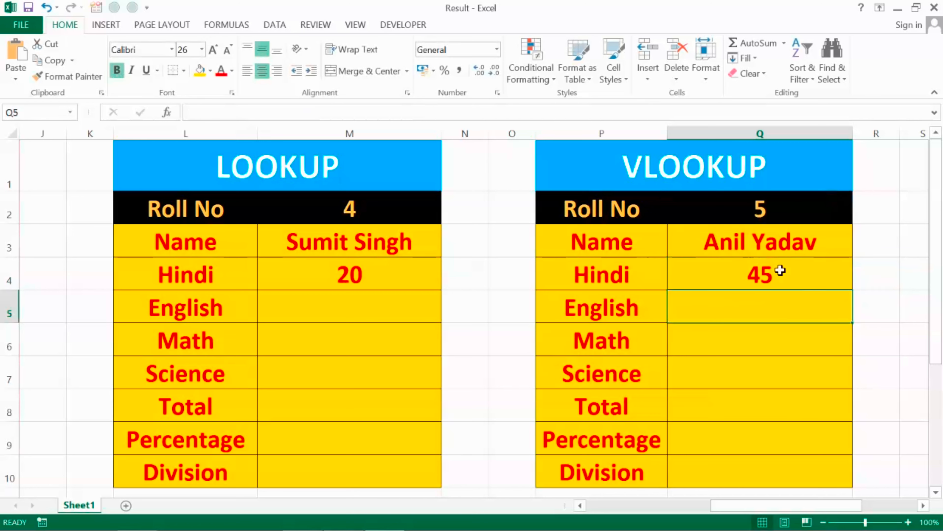
Check the VLOOKUP Hindi result in Q4 against the mark for roll number 5 in the student marks table
click(780, 270)
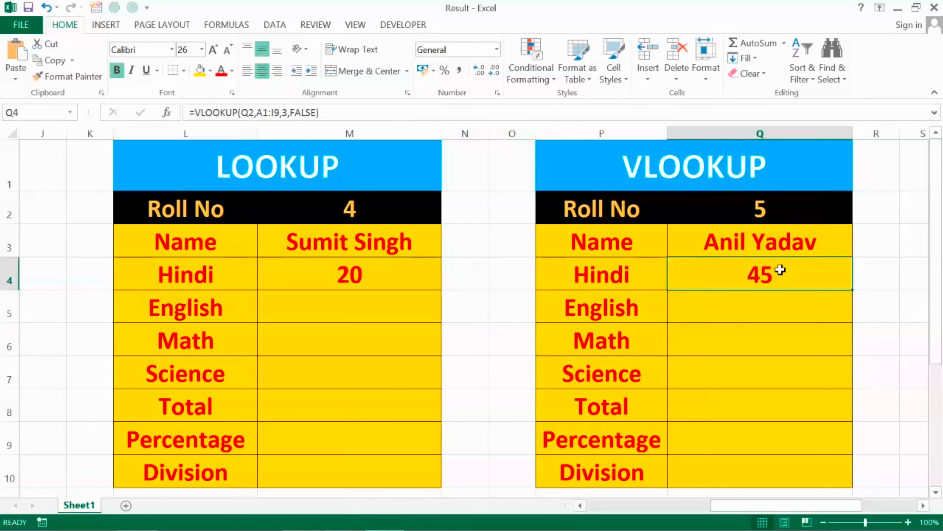
key(Up)
key(Up)
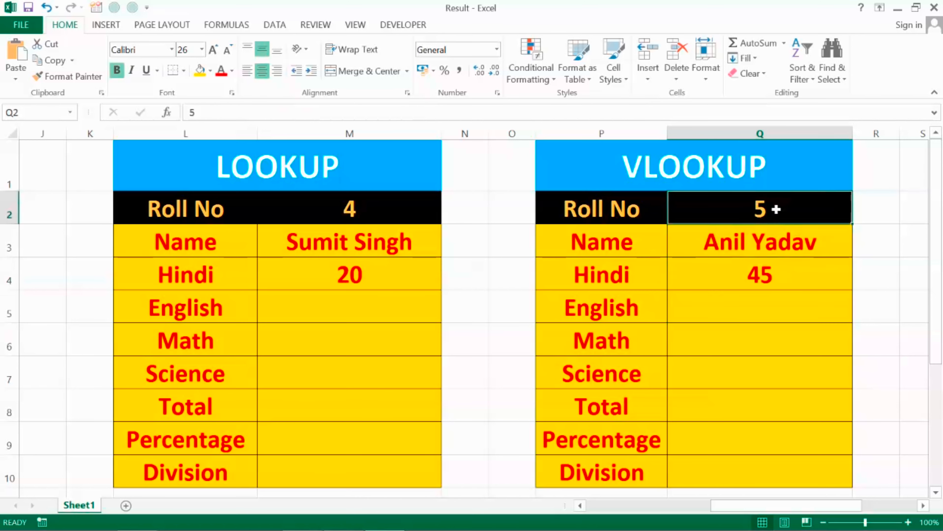
key(Left)
key(Left)
key(Left)
key(Home)
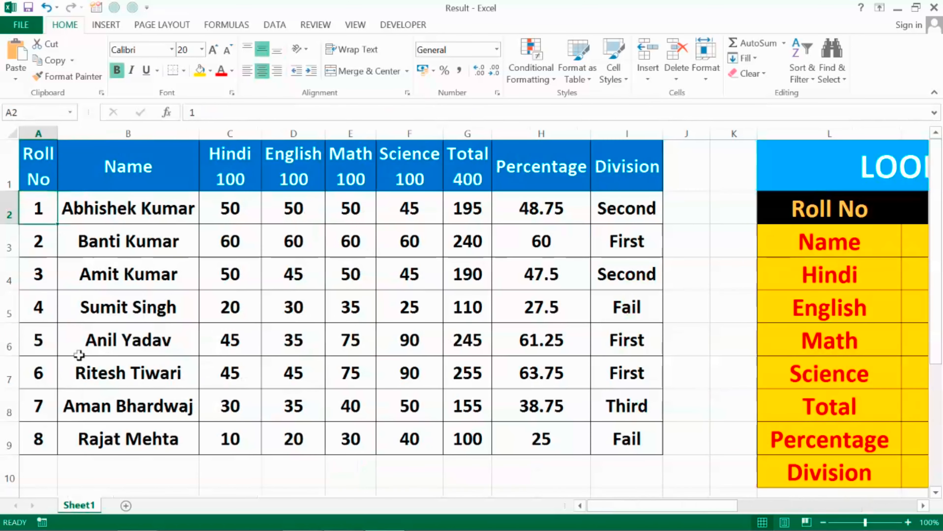
click(156, 340)
click(238, 337)
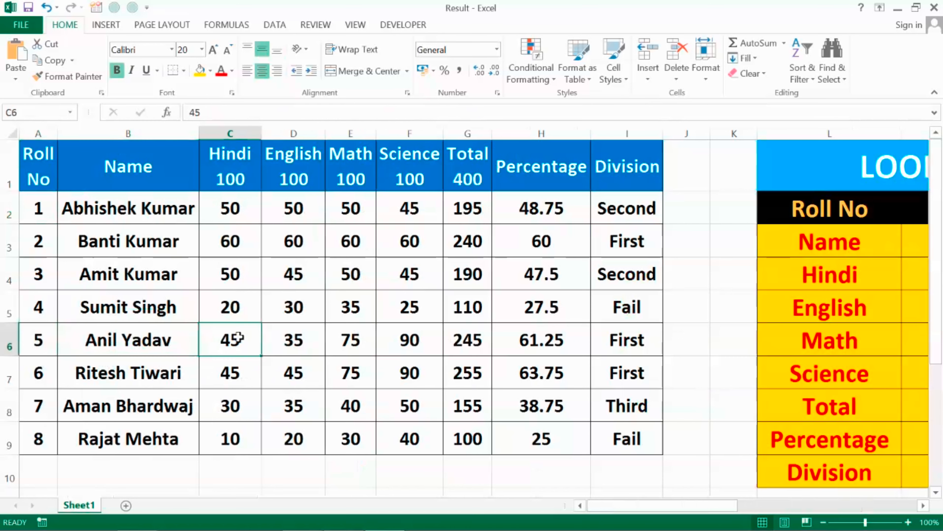
Set the VLOOKUP table's roll number in Q2 to 4
key(Right)
key(Right)
key(Right)
key(Right)
key(Right)
key(Right)
key(Right)
key(Right)
key(Right)
key(Right)
key(Right)
key(Right)
key(Right)
key(Right)
key(Right)
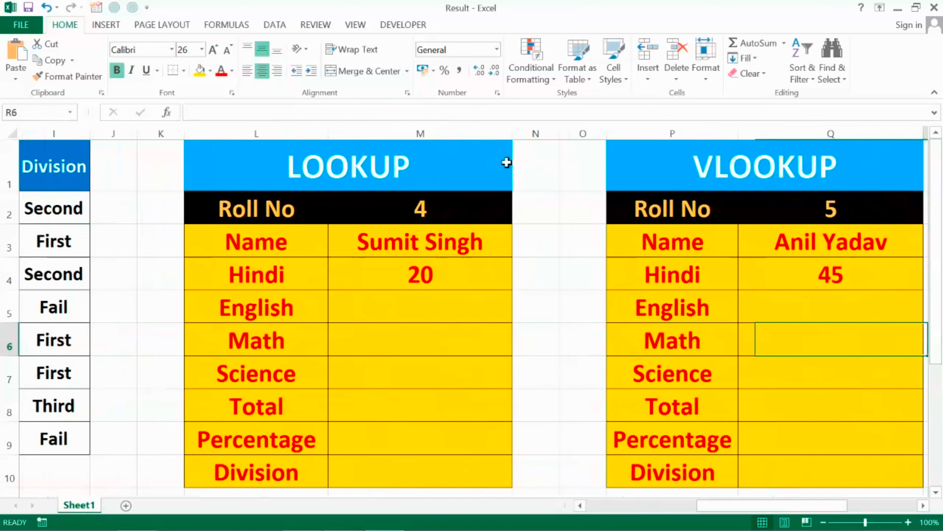
click(798, 214)
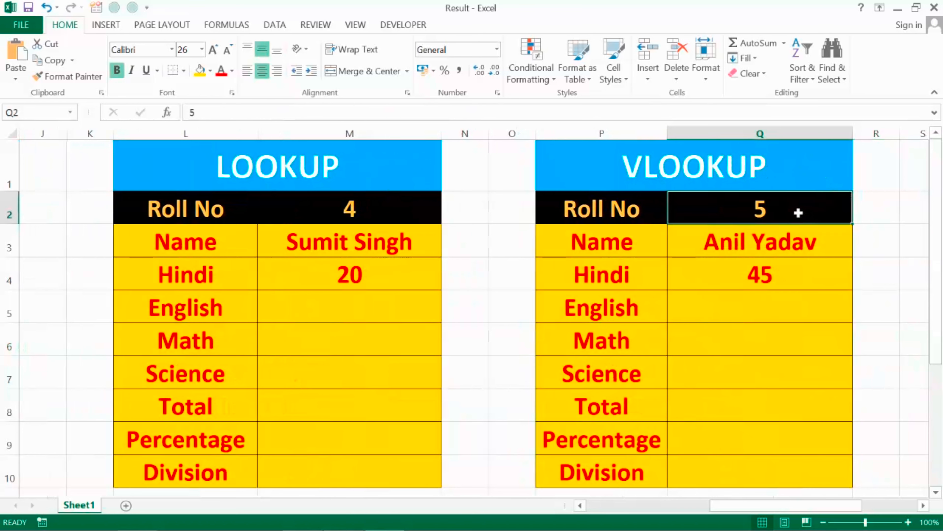
text(4)
key(Return)
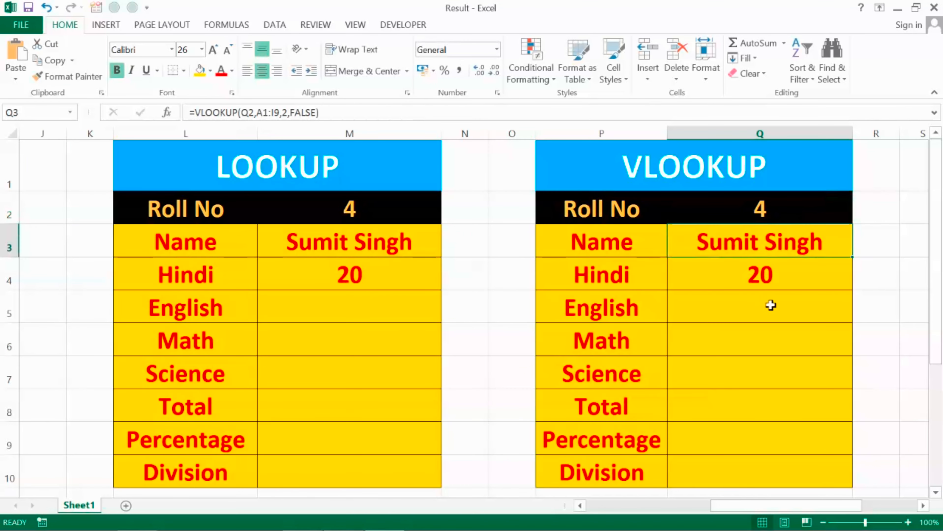
Set the LOOKUP table's roll number in M2 to 100 to test a number missing from the marks table
click(349, 209)
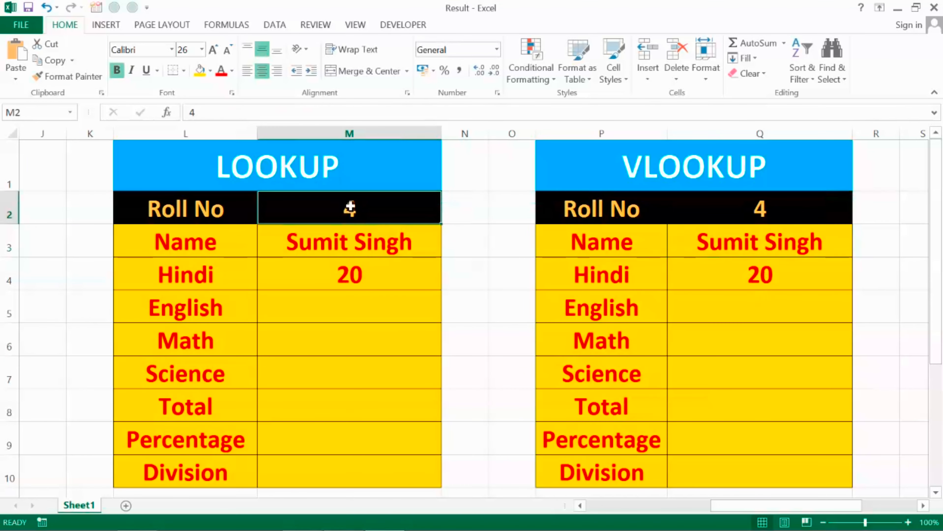
text(100)
key(Tab)
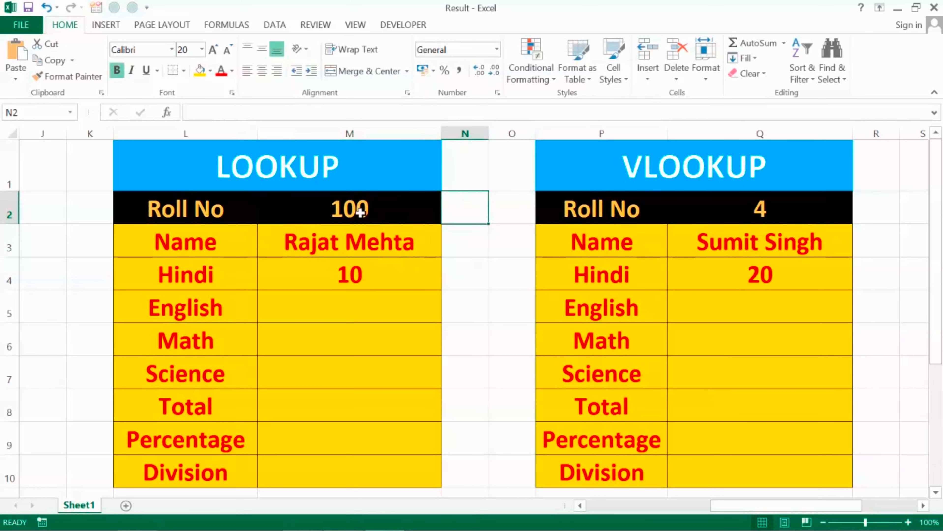
Set the VLOOKUP table's roll number in Q2 to 100 to test a number missing from the marks table
click(737, 204)
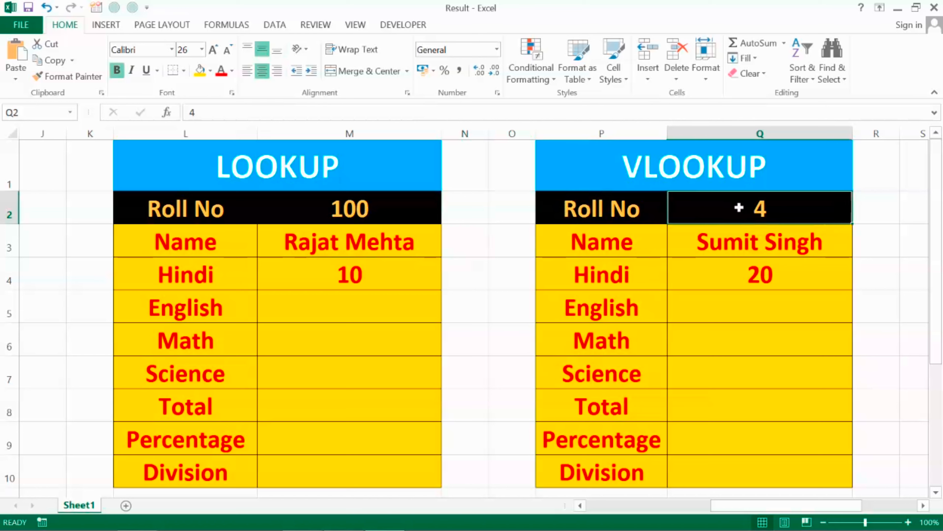
text(100)
key(Return)
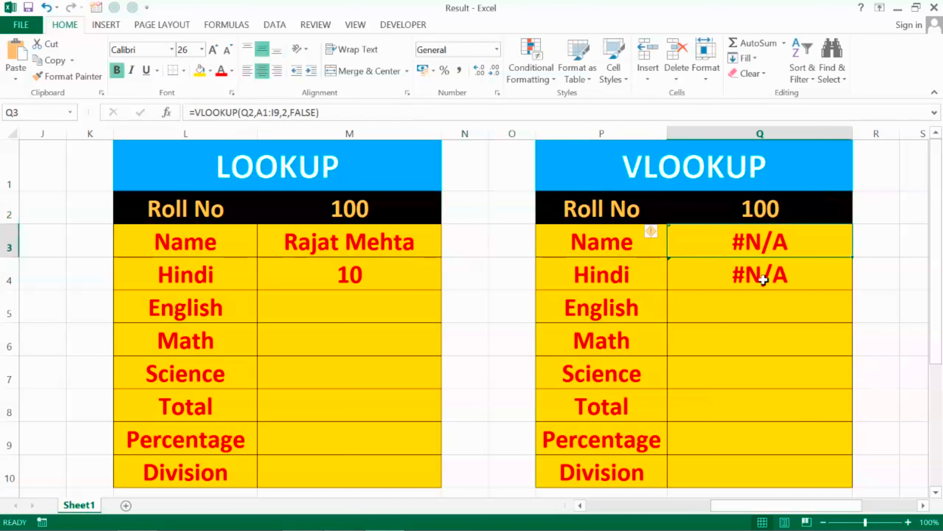
Set the roll number to 5 in both the LOOKUP table (M2) and the VLOOKUP table (Q2)
click(396, 211)
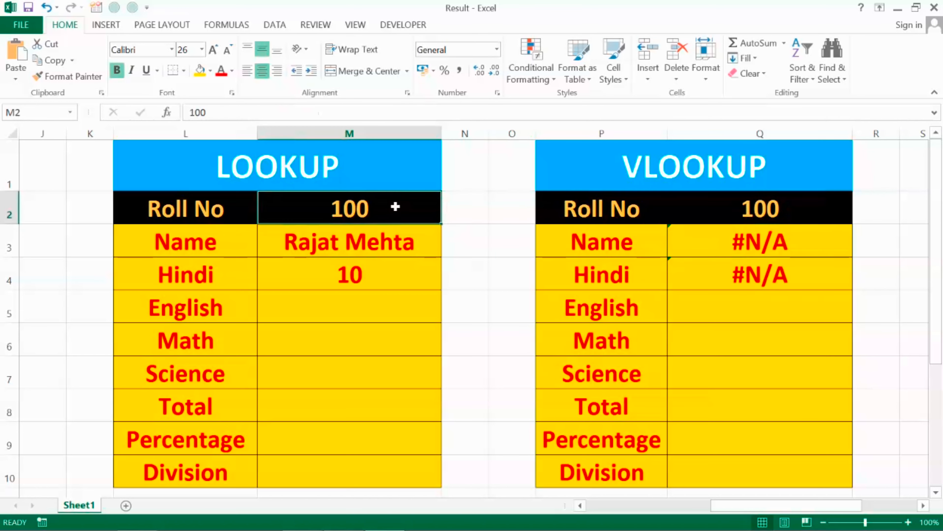
text(5)
key(Tab)
key(Tab)
key(Tab)
key(Tab)
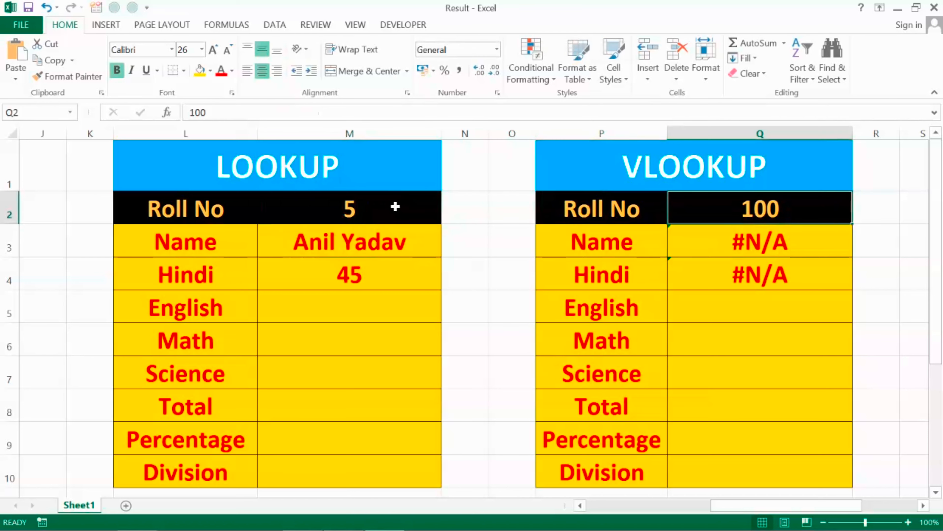
text(5)
key(Return)
Start the English LOOKUP formula in M5 with M2 as the lookup value and A1:I9 as the lookup range
key(Down)
key(Down)
key(Down)
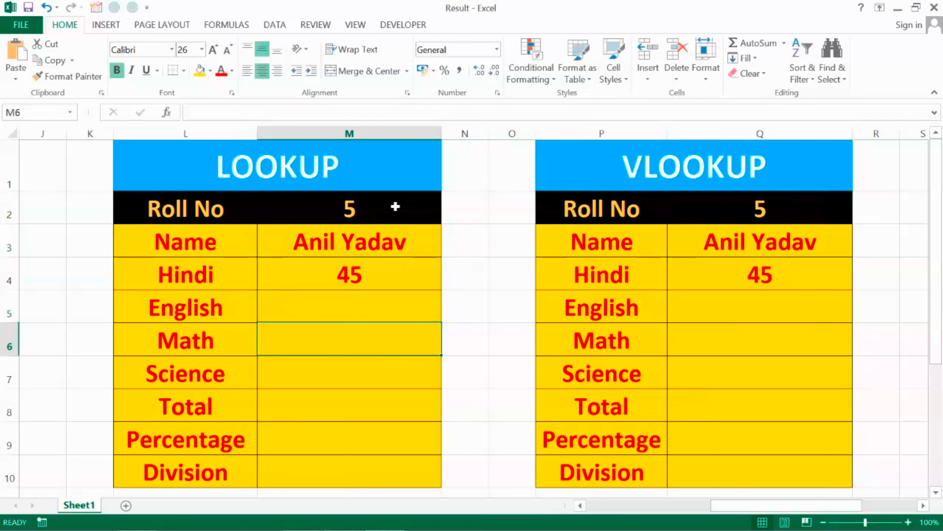
key(Up)
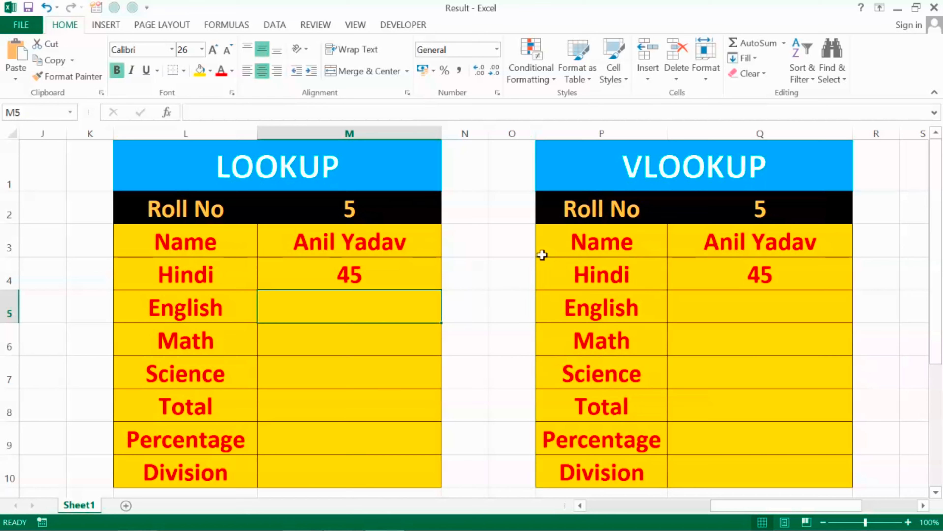
text(=)
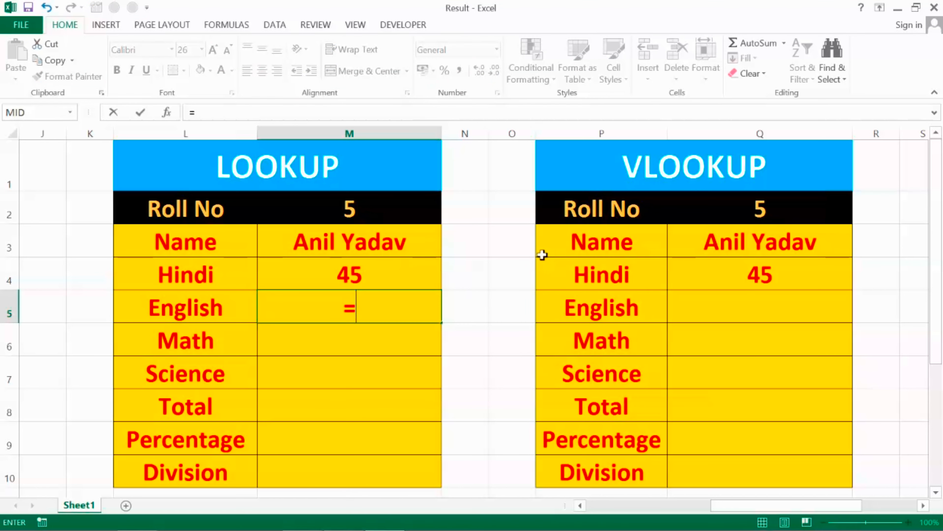
text(look)
key(Tab)
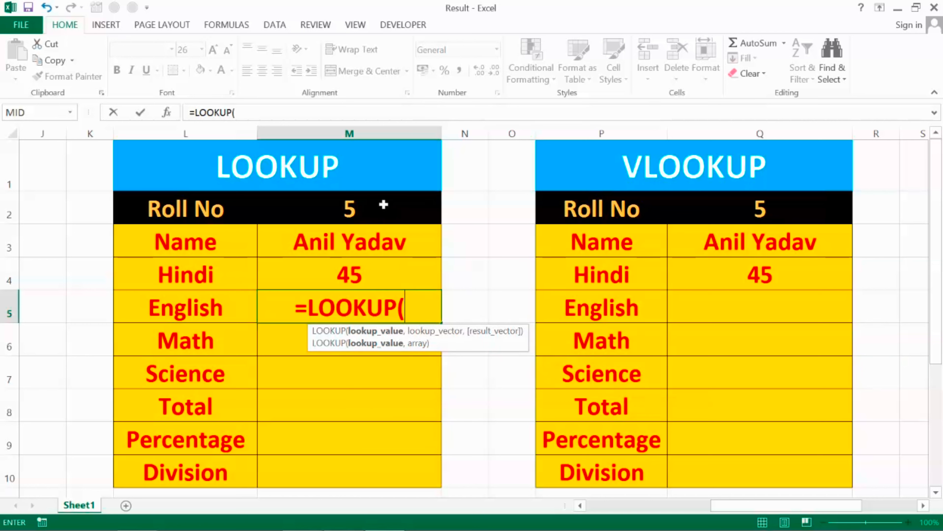
text(m2)
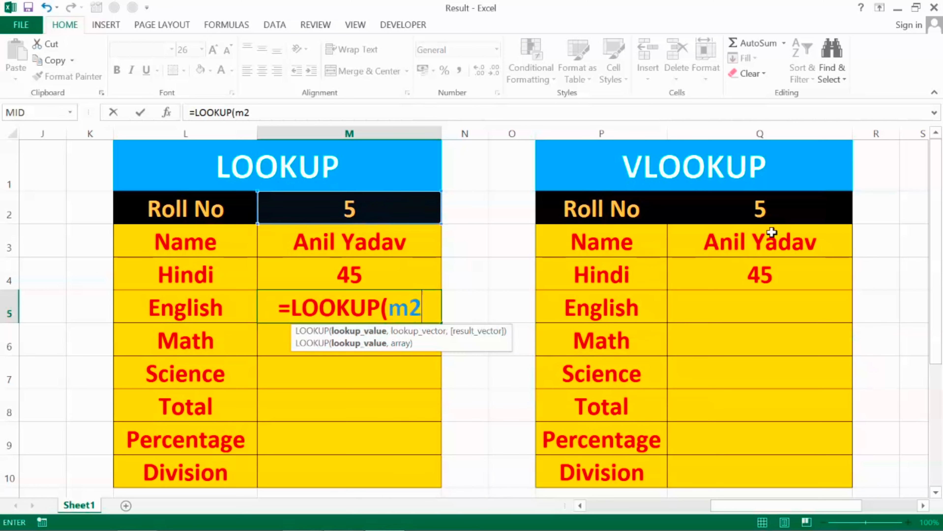
text(,)
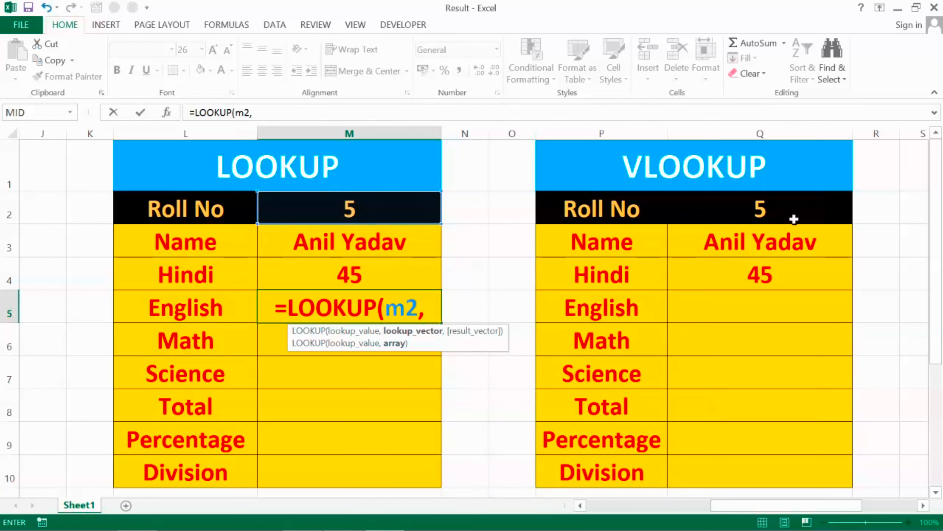
drag(749, 505, 624, 508)
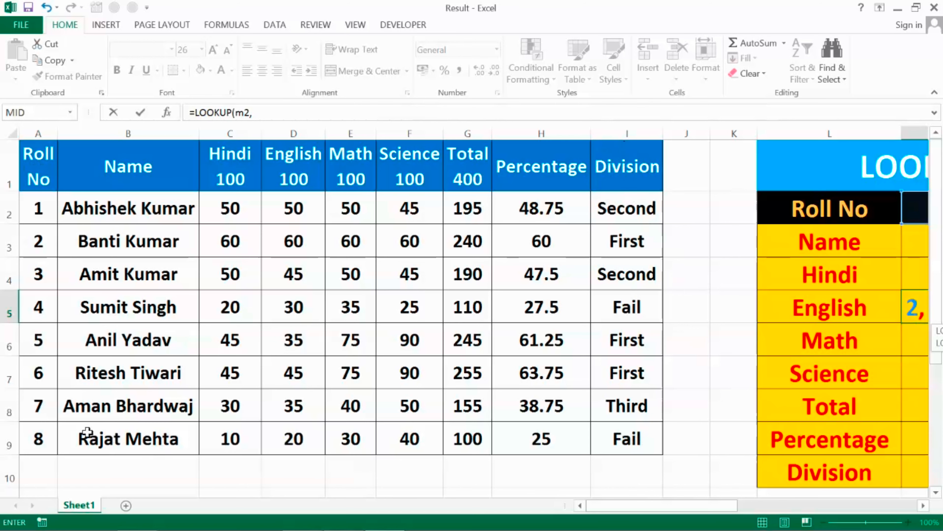
drag(646, 505, 783, 511)
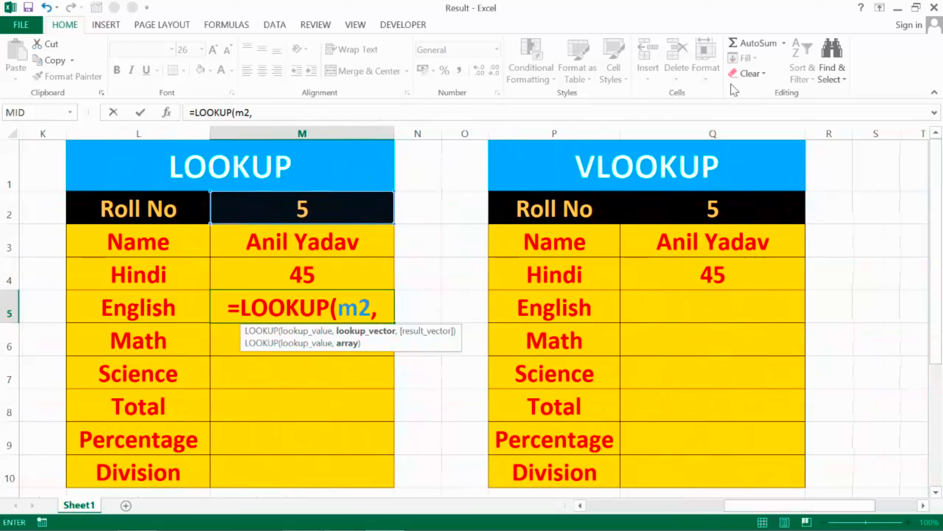
text(a1:i)
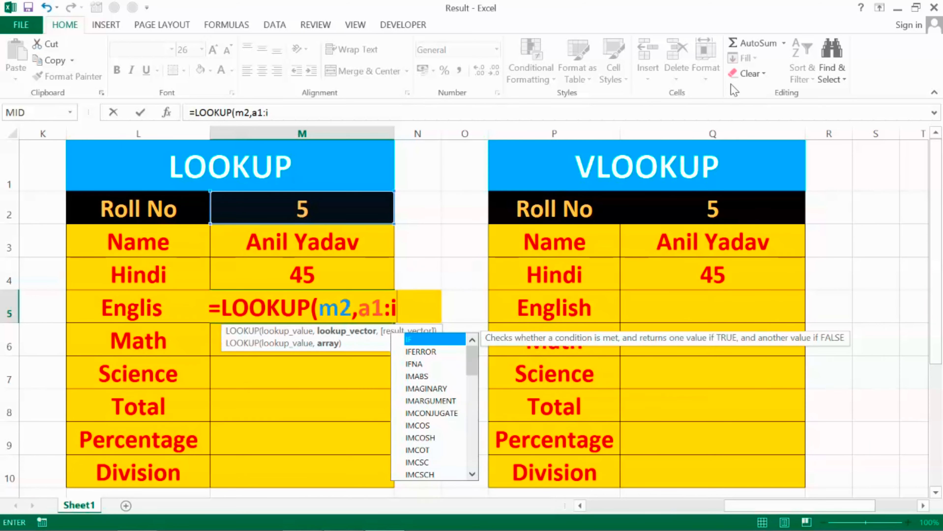
text(9,)
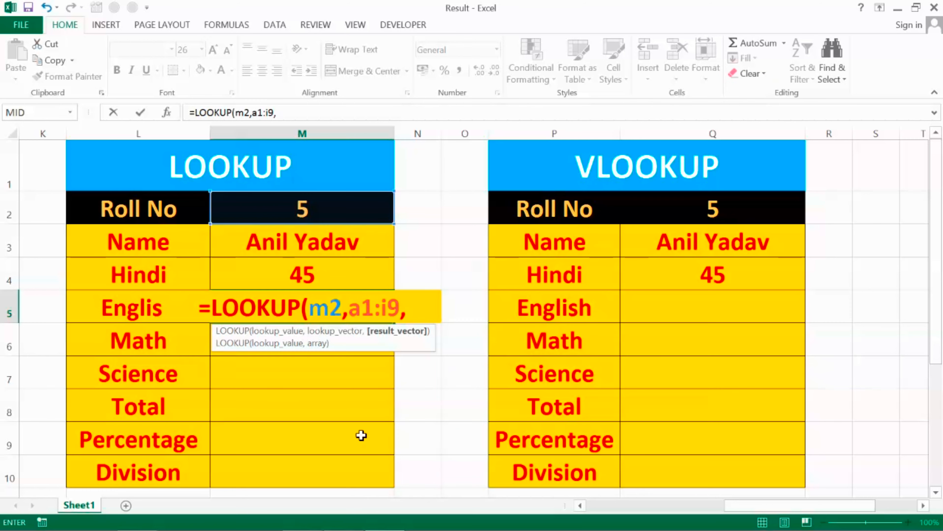
Add the English column D1:D9 as the result range, completing =LOOKUP(M2,A1:I9,D1:D9) in M5
drag(734, 507, 595, 506)
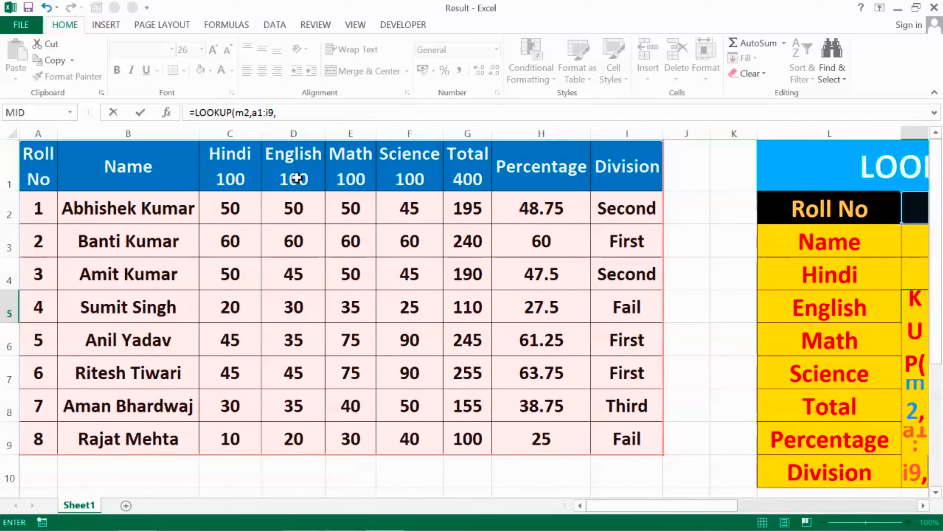
drag(628, 506, 725, 507)
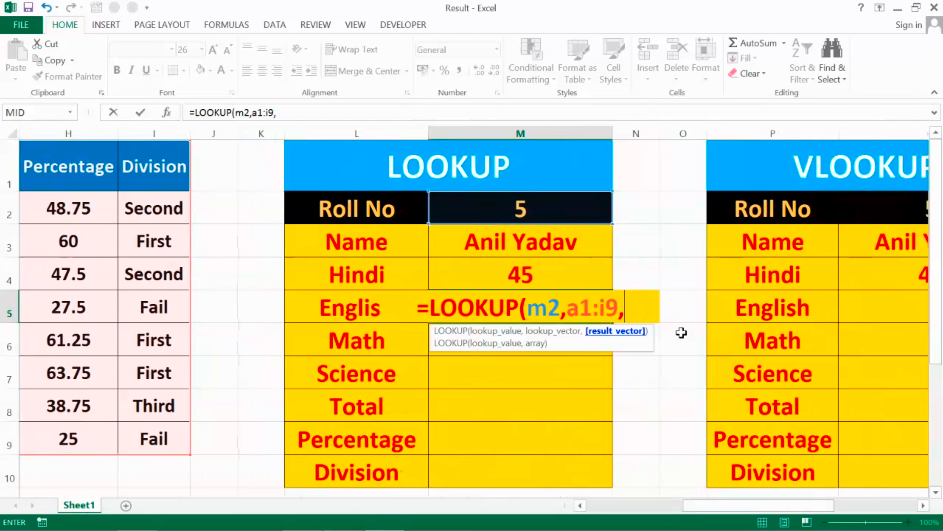
text(d1:d)
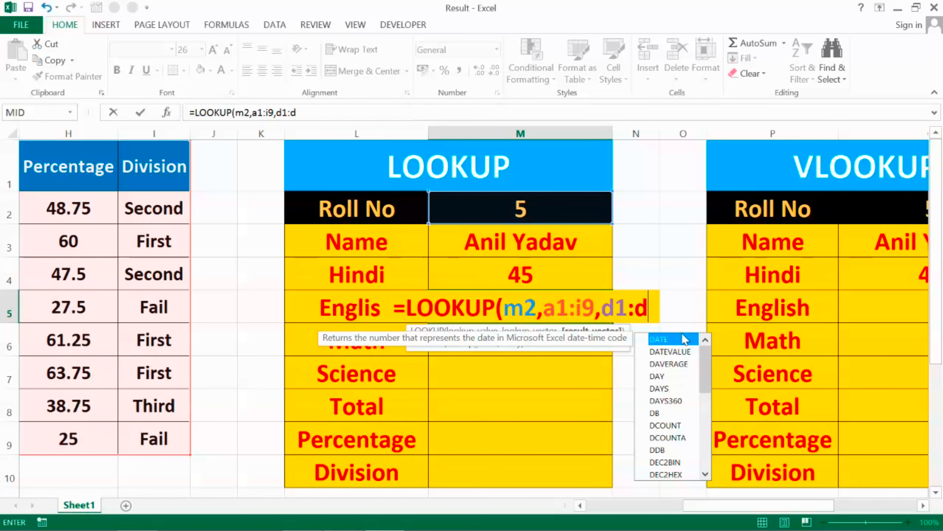
text(9))
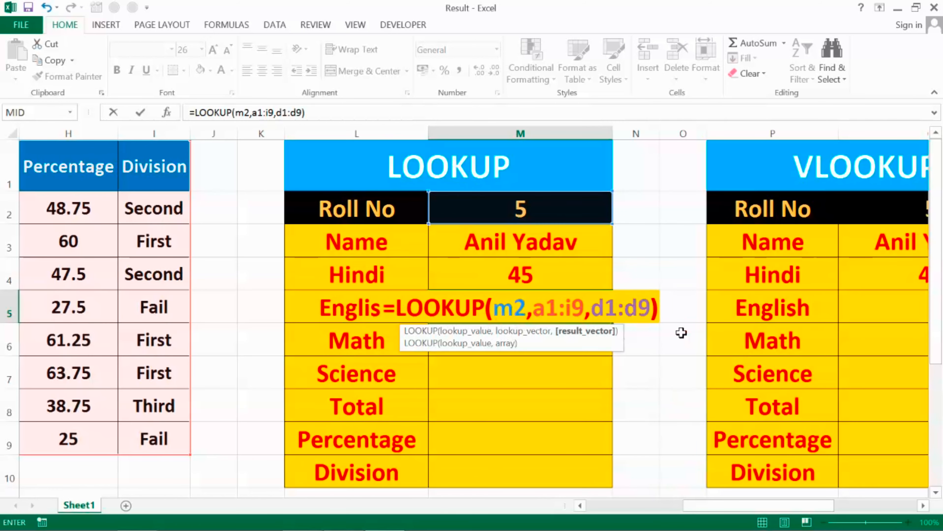
key(Return)
key(Up)
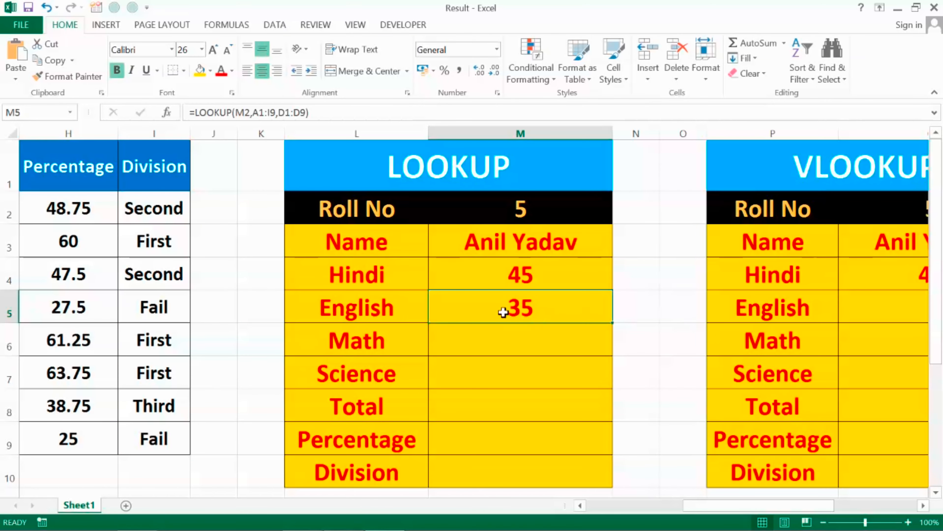
Check the LOOKUP English result in M5 against the English mark for roll number 5 in the student marks table
key(Left)
key(Home)
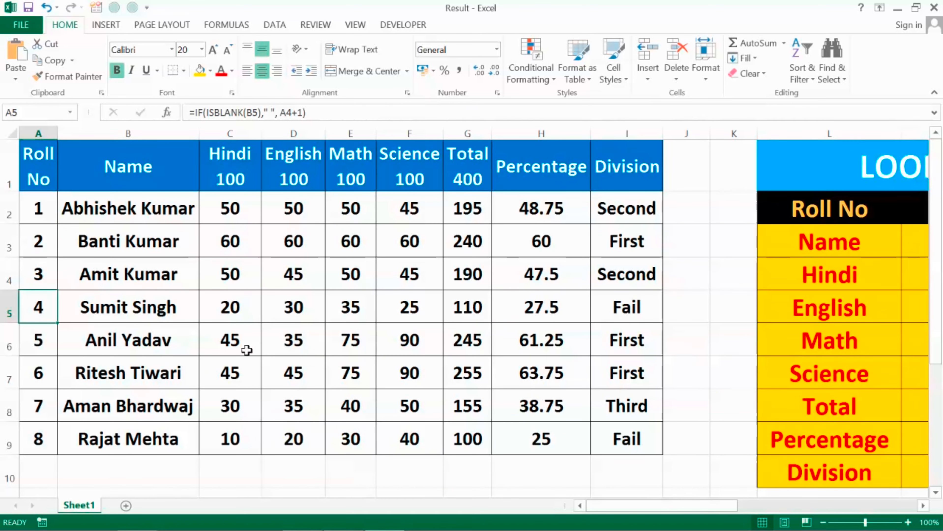
click(307, 338)
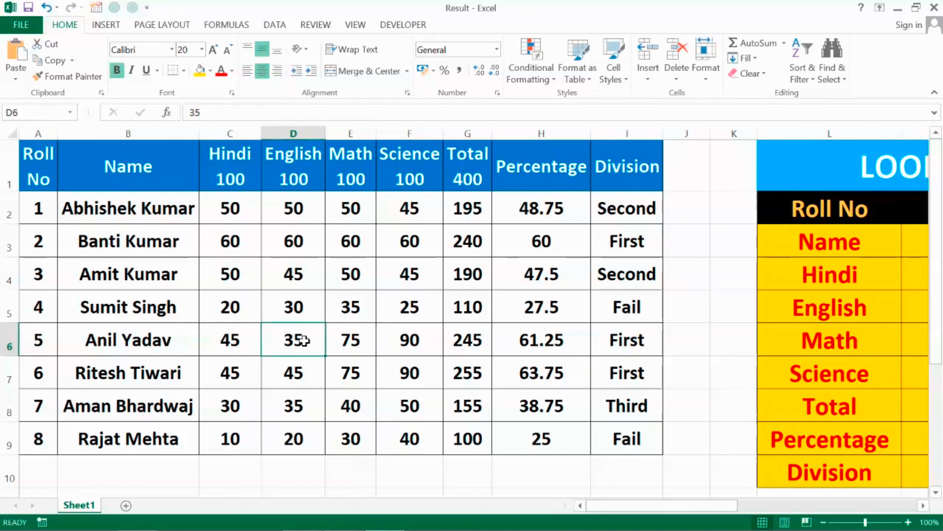
Start the English VLOOKUP formula in Q5 with Q2 as the lookup value and A1:I9 as the table array
key(Right)
key(Right)
key(Right)
key(Right)
key(Right)
key(Right)
key(Right)
key(Right)
key(Right)
key(Right)
key(Right)
key(Right)
key(Right)
key(Right)
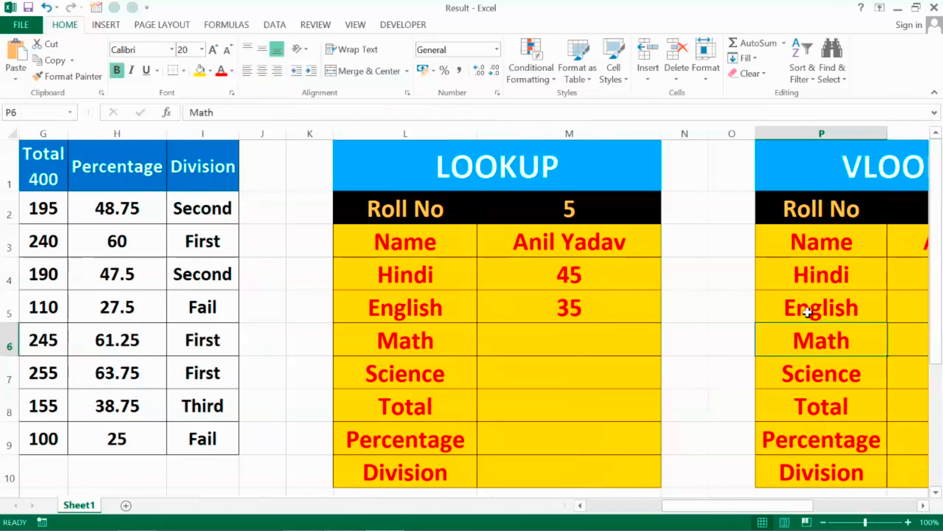
scroll(771, 310, right, 2)
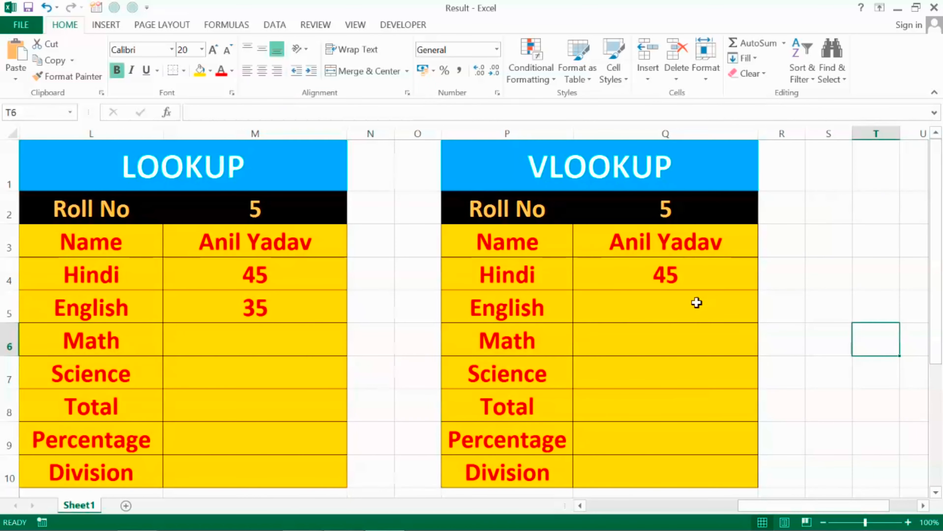
click(724, 299)
text(=)
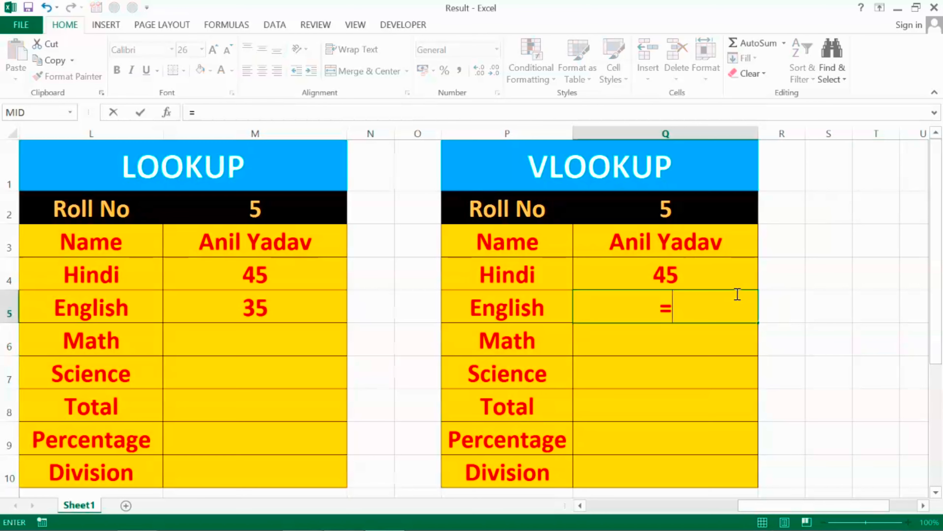
text(vl)
key(Tab)
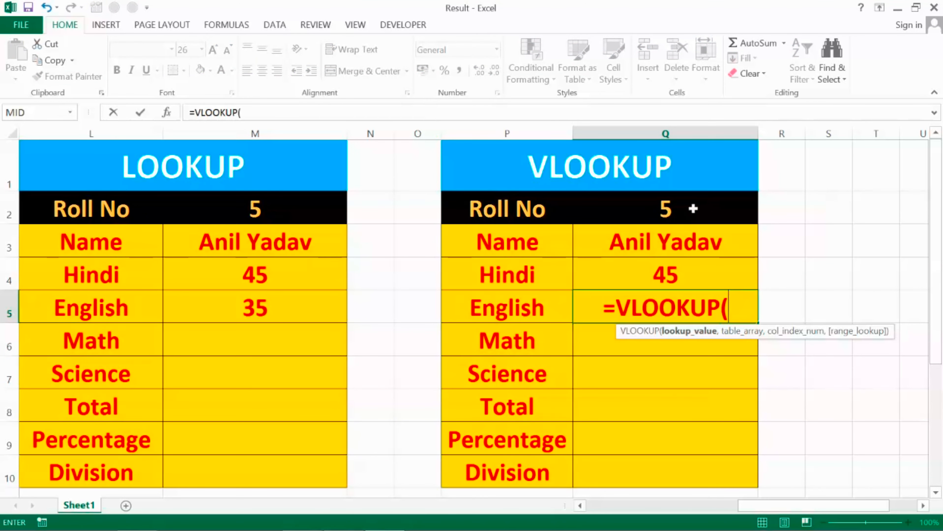
text(q)
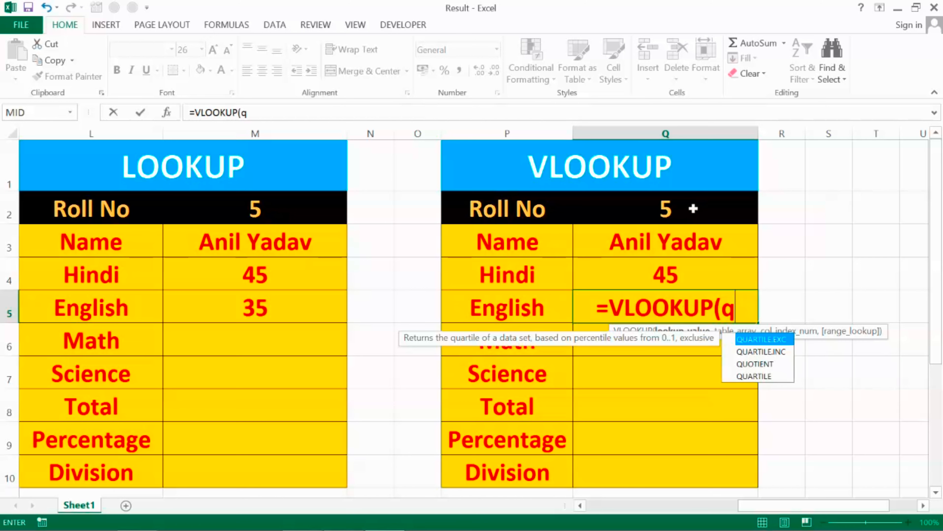
text(2,)
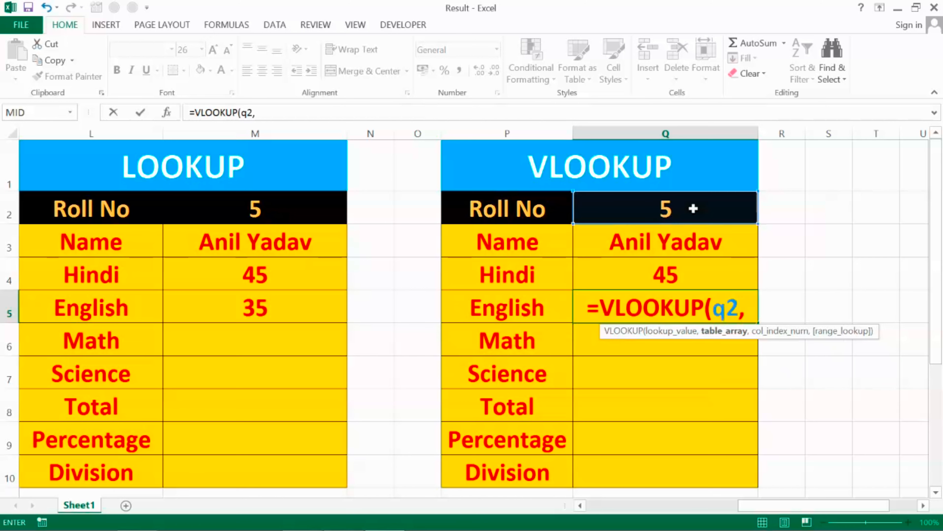
text(a1:i9)
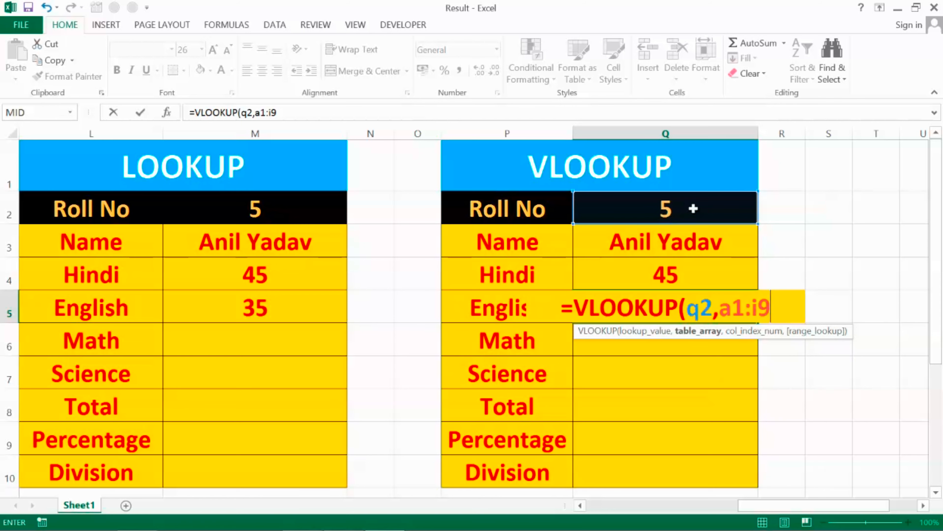
text(,)
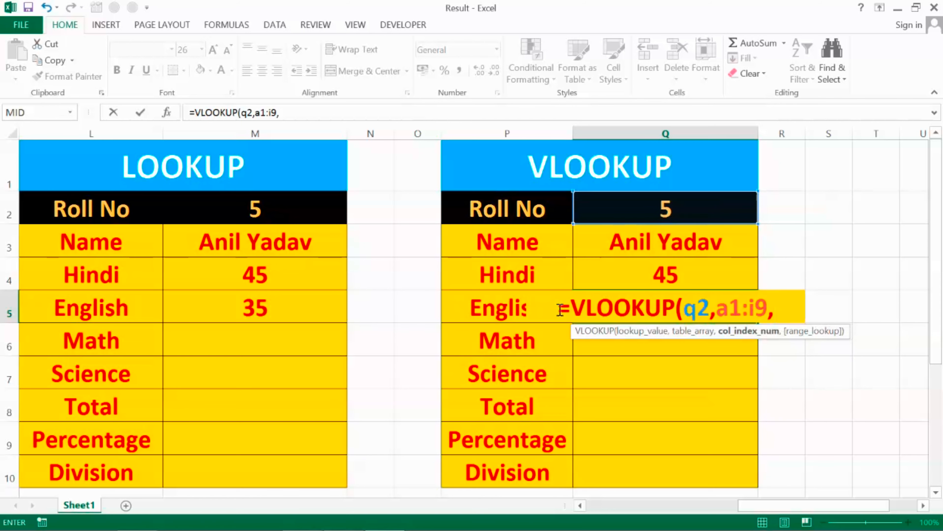
Add column index 4 for English to the VLOOKUP formula in Q5
drag(751, 507, 614, 507)
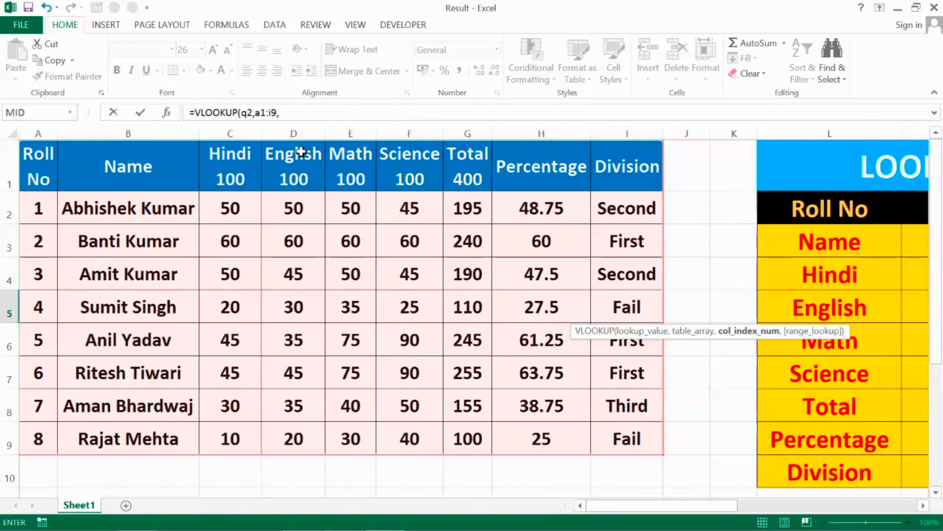
drag(613, 507, 753, 510)
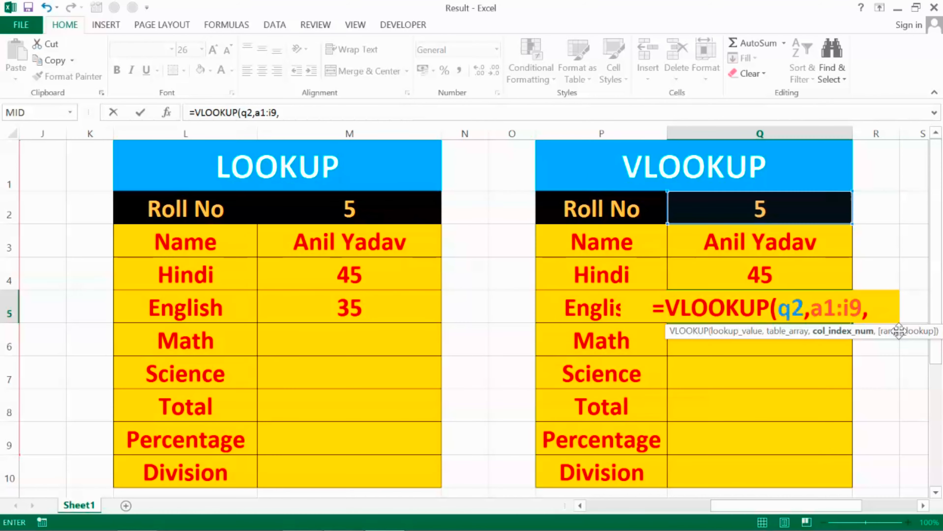
text(4,)
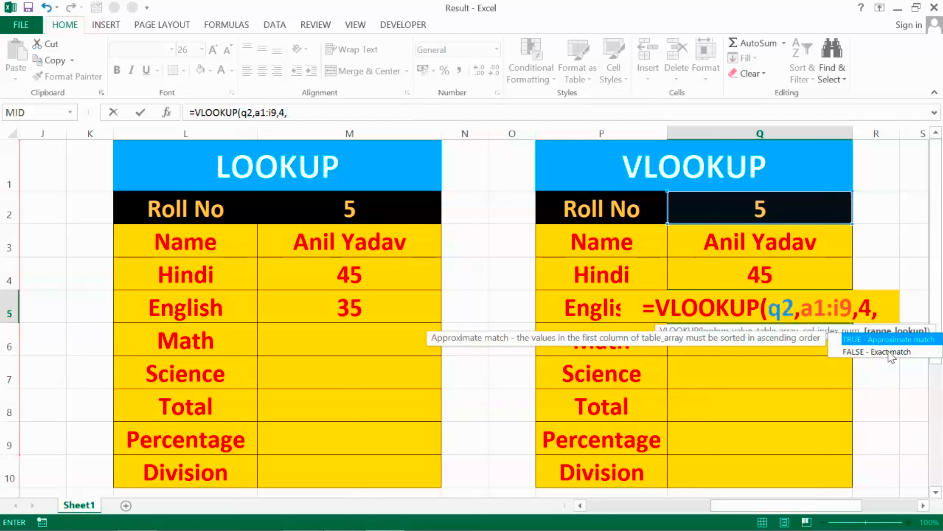
Complete the English mark formula in Q5 as =VLOOKUP(Q2,A1:I9,4,0), using 0 for an exact match
text(0)
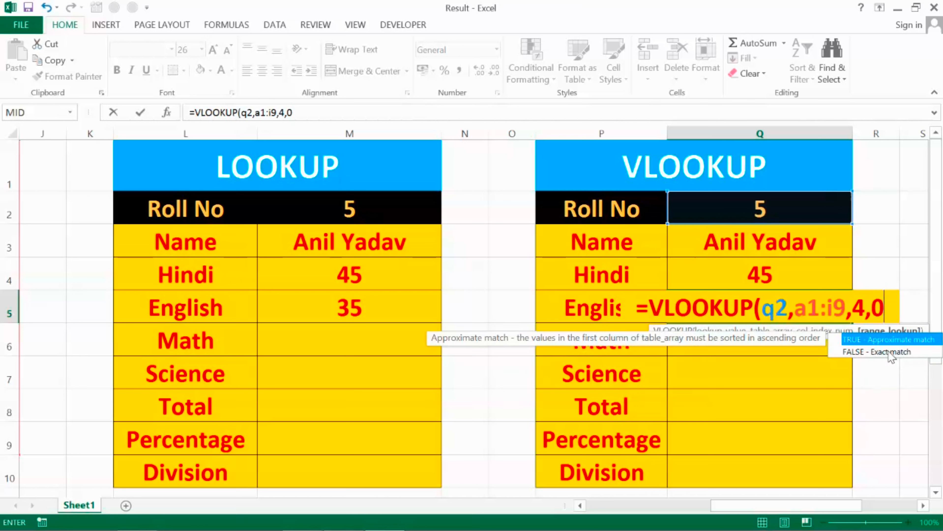
text())
key(Return)
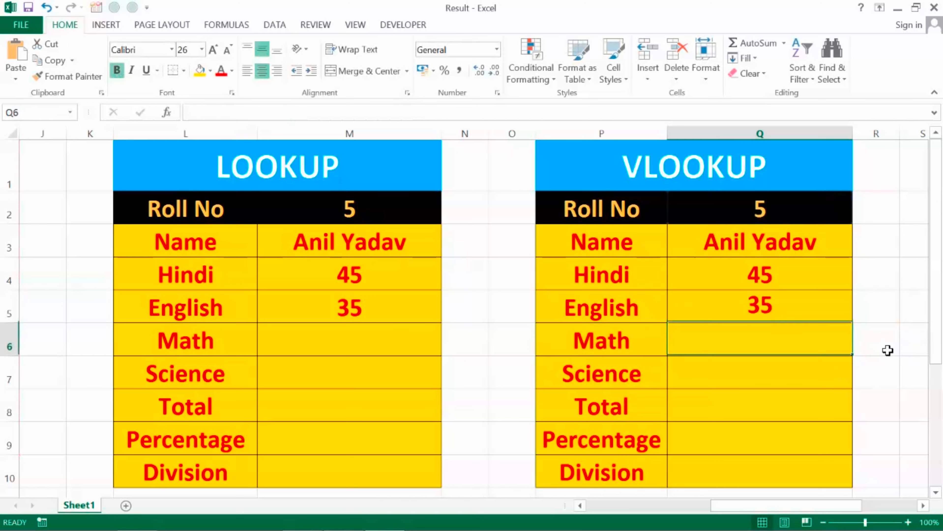
Set the Roll No in the LOOKUP table, cell M2, to 6
key(Up)
key(Up)
key(Up)
key(Up)
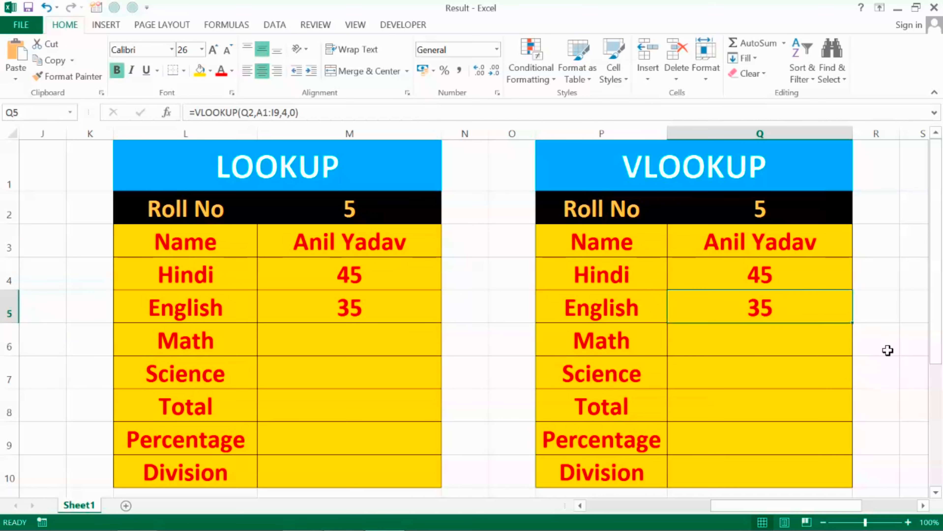
key(Left)
key(Left)
key(Left)
key(Left)
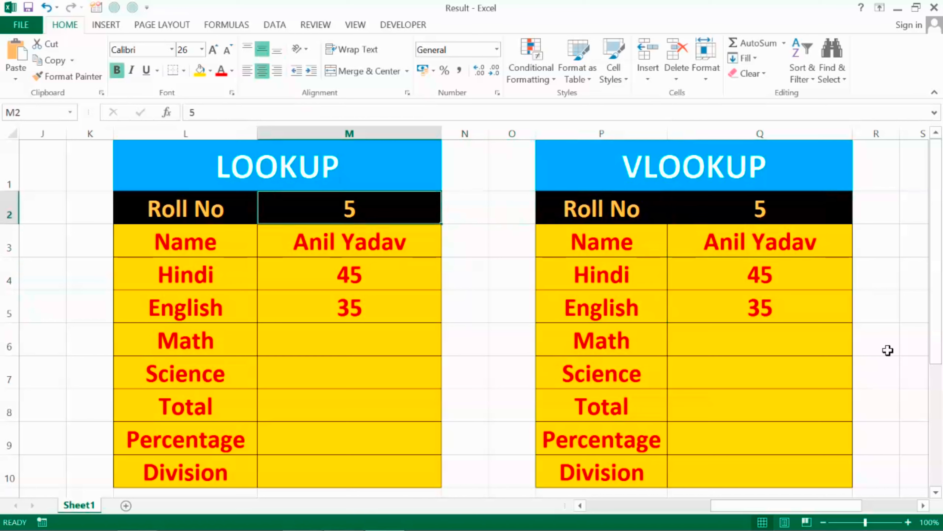
text(6)
key(Return)
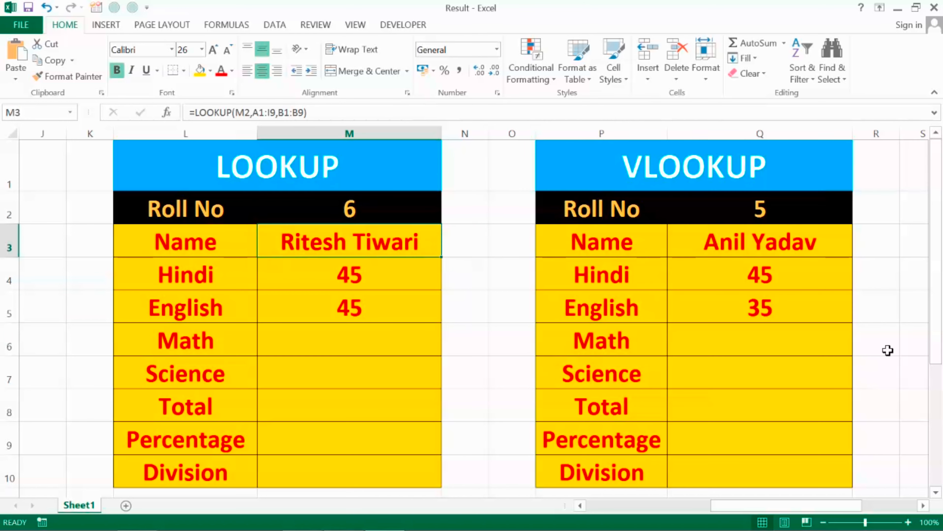
Set the Roll No in the VLOOKUP table, cell Q2, to 6
key(Right)
key(Right)
key(Right)
key(Right)
key(Up)
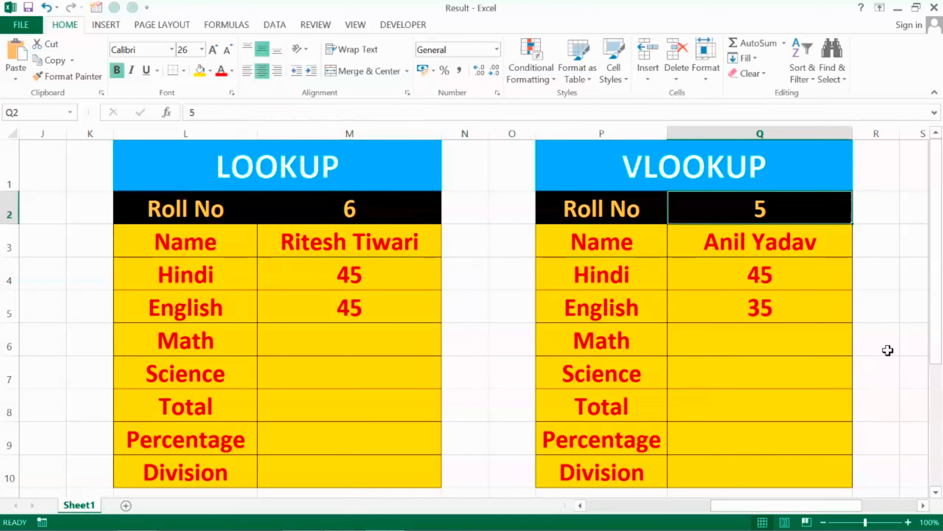
text(6)
key(Return)
Change the LOOKUP table's Roll No in M2 to 7
key(Left)
key(Left)
key(Left)
key(Left)
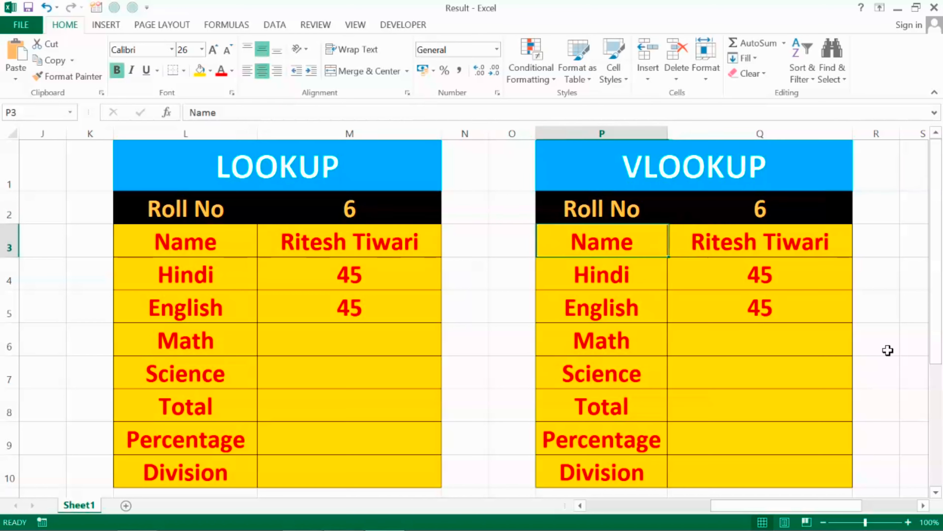
key(Up)
text(7)
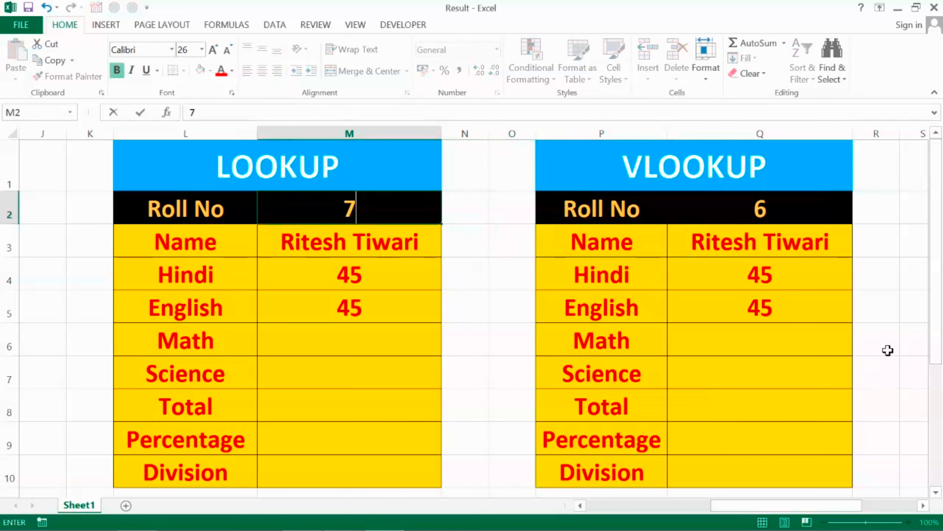
key(Return)
Change the VLOOKUP table's Roll No in Q2 to 7
key(Right)
key(Right)
key(Right)
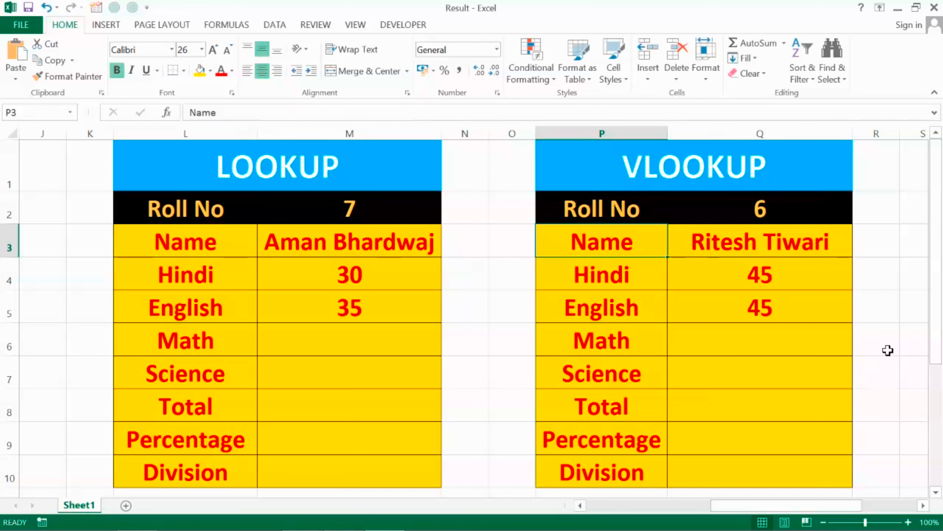
key(Right)
key(Right)
key(Up)
key(Left)
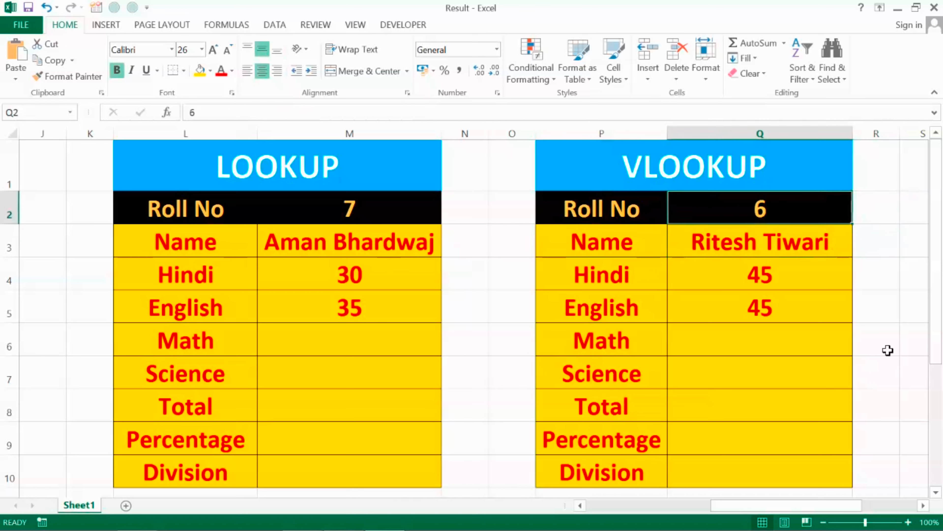
text(7)
key(Return)
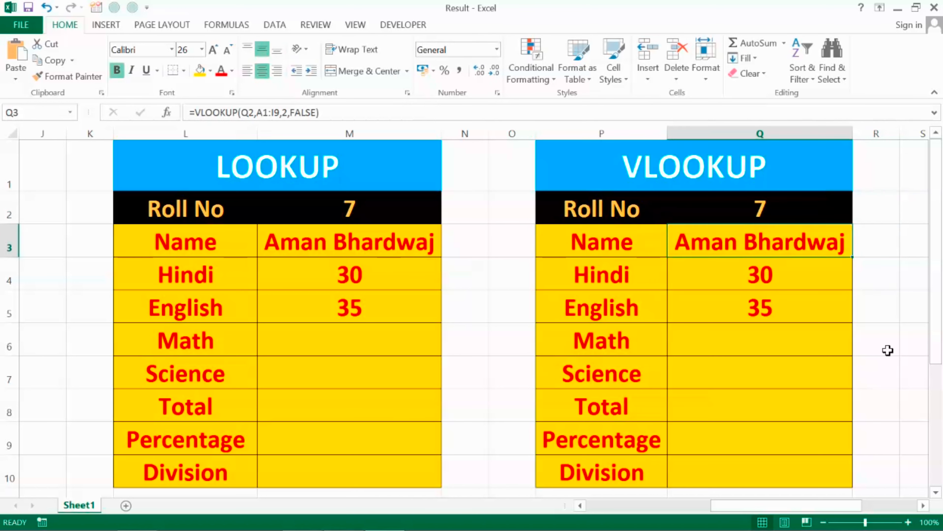
Test the VLOOKUP table with a roll number missing from the data by entering 11 in Q2
key(Up)
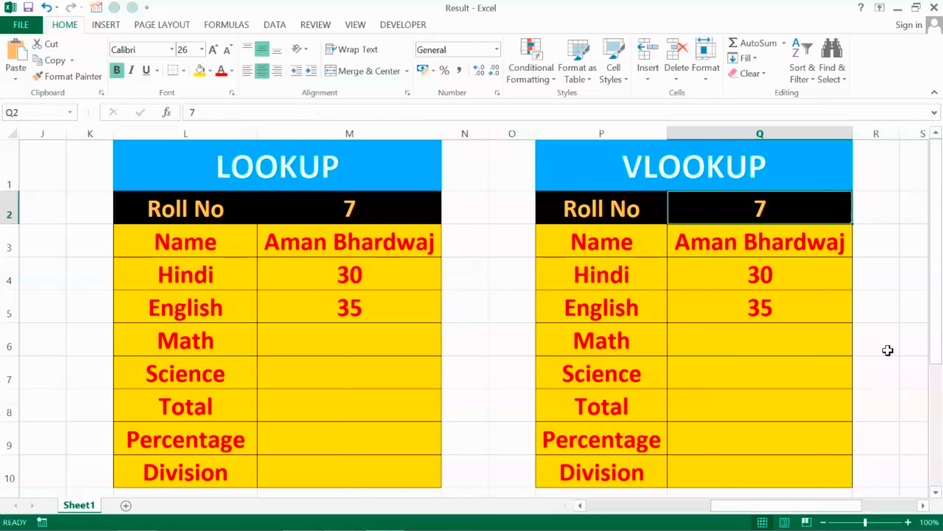
text(11)
key(Return)
Test the LOOKUP table with the same missing roll number by entering 11 in M2
key(Left)
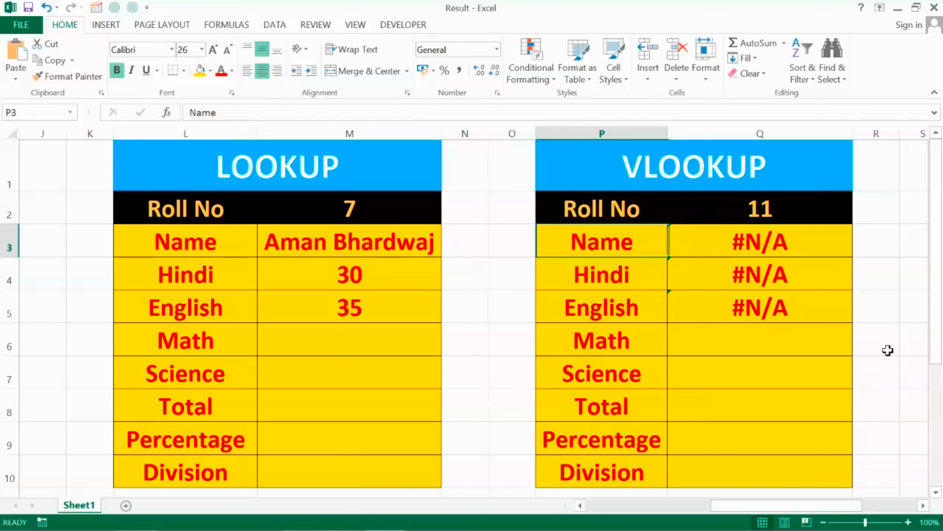
key(Left)
key(Left)
key(Up)
key(Left)
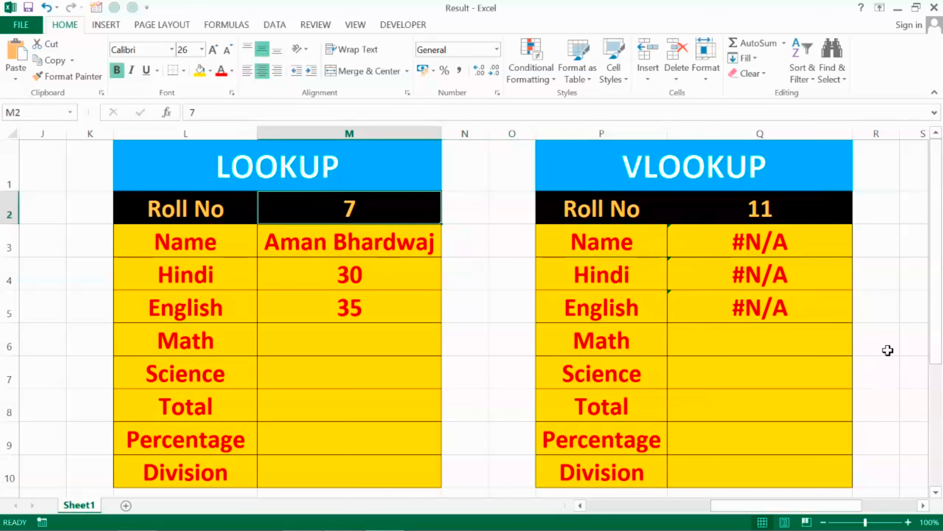
text(11)
key(Return)
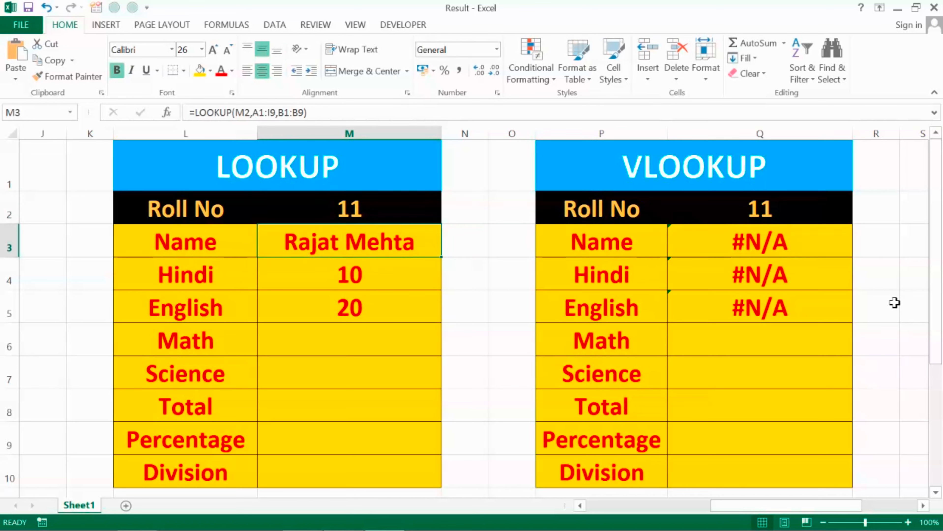
Set the LOOKUP table's Roll No in M2 to 4
click(379, 206)
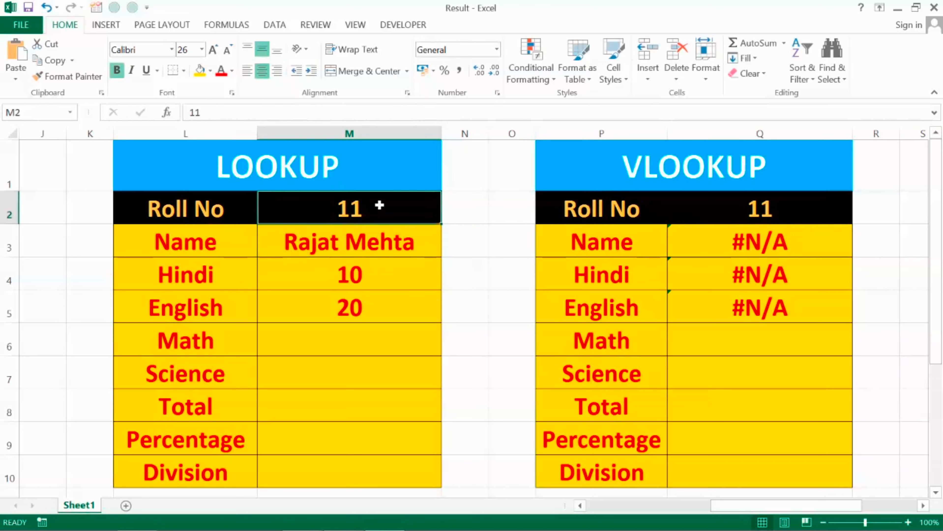
text(4)
key(Return)
Set the VLOOKUP table's Roll No in Q2 to 4
key(Right)
key(Right)
key(Right)
key(Right)
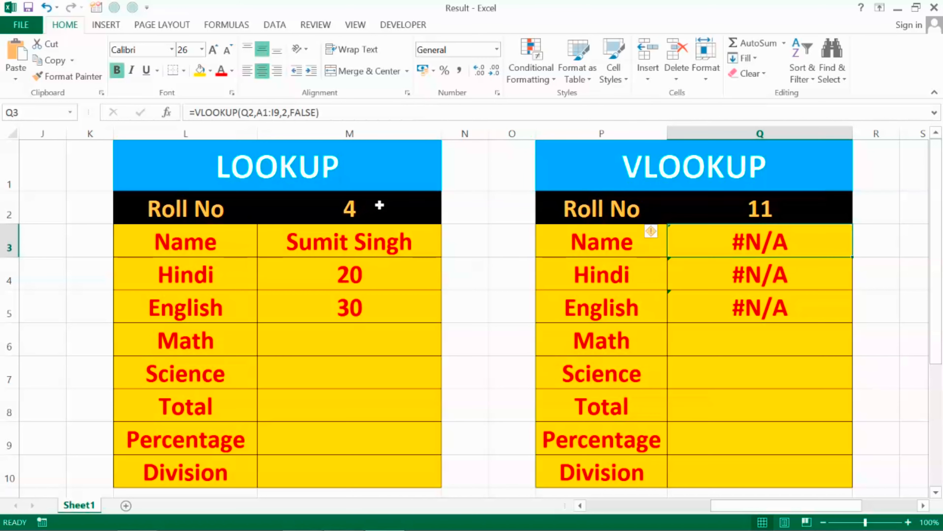
key(Up)
text(4)
key(Return)
Enter =LOOKUP(M2,A1:I9,E1:E9) in M6 to return the Math mark in the LOOKUP table
key(Down)
key(Down)
key(Down)
key(Down)
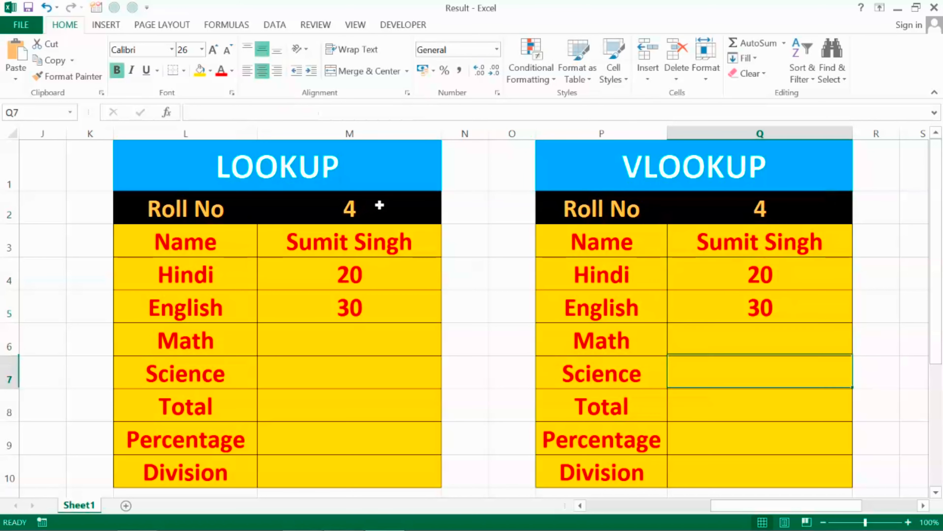
key(Left)
key(Left)
key(Left)
key(Up)
key(Left)
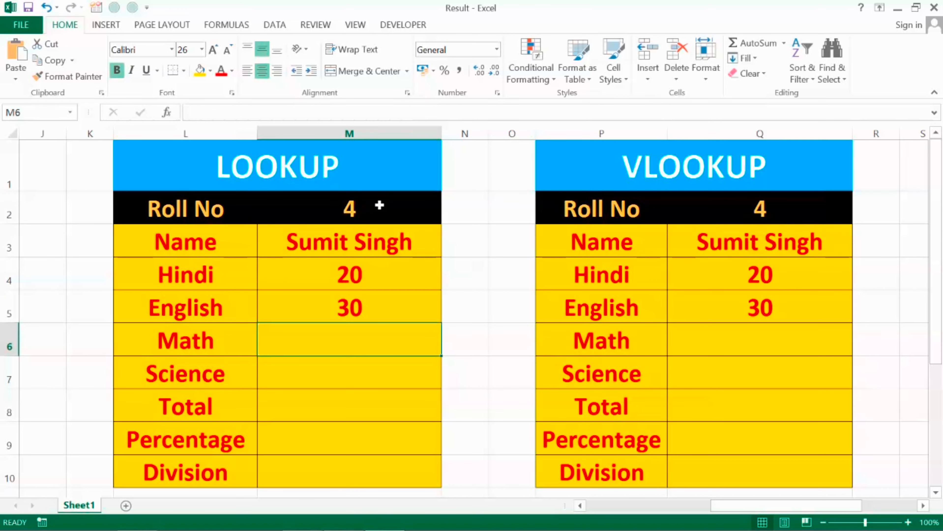
text(=look)
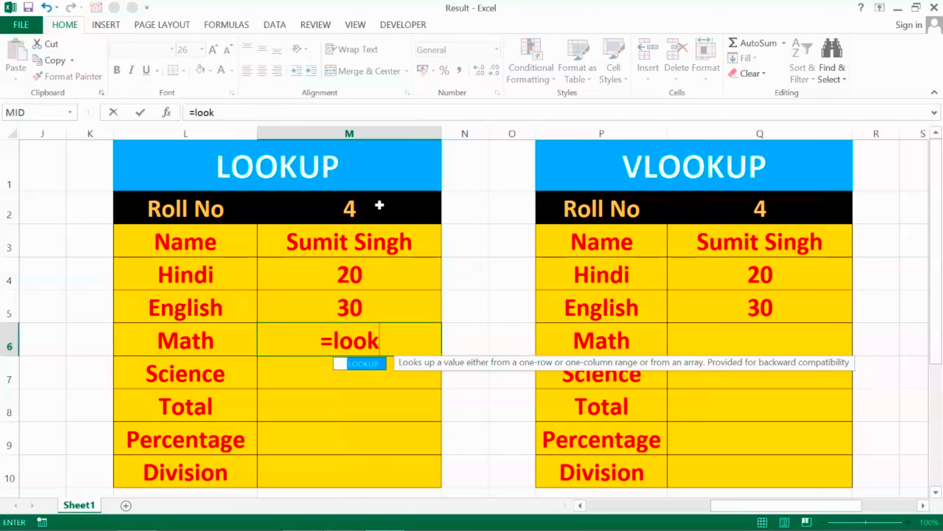
key(Tab)
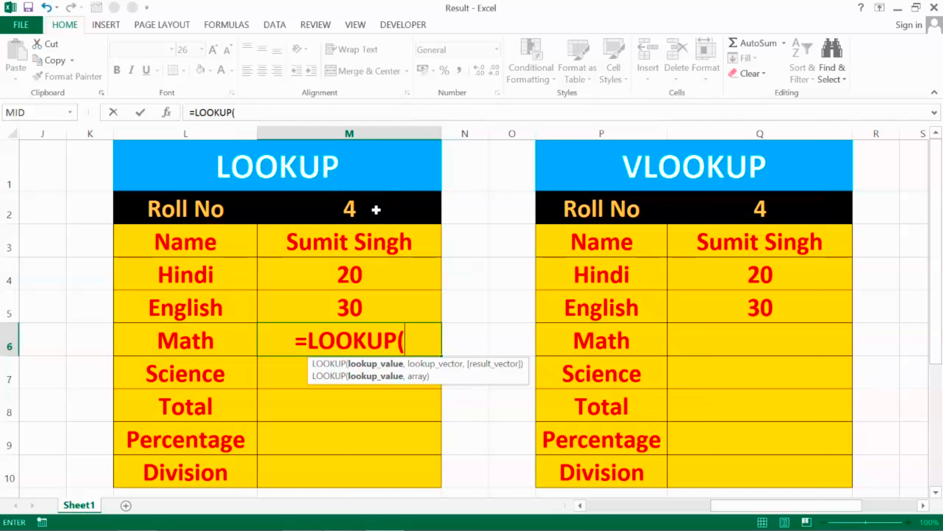
text(m2,)
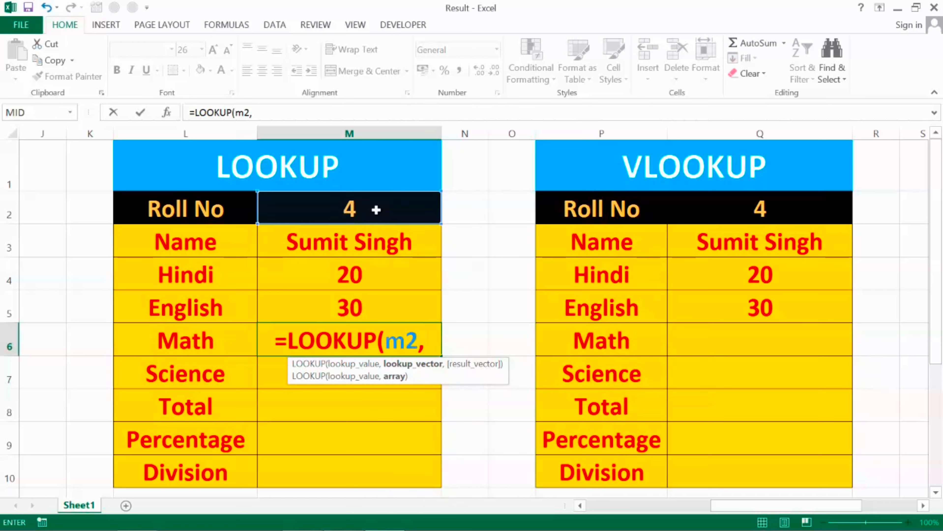
text(a1)
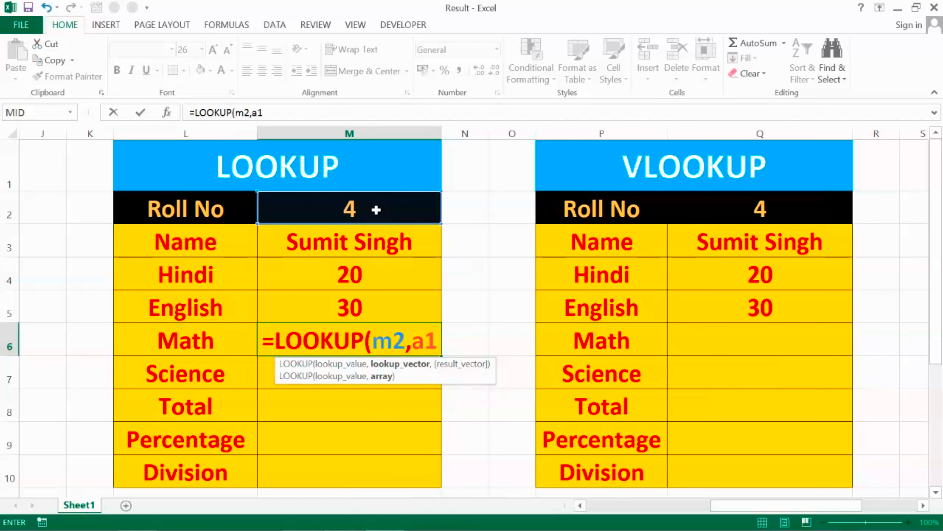
text(:i9,)
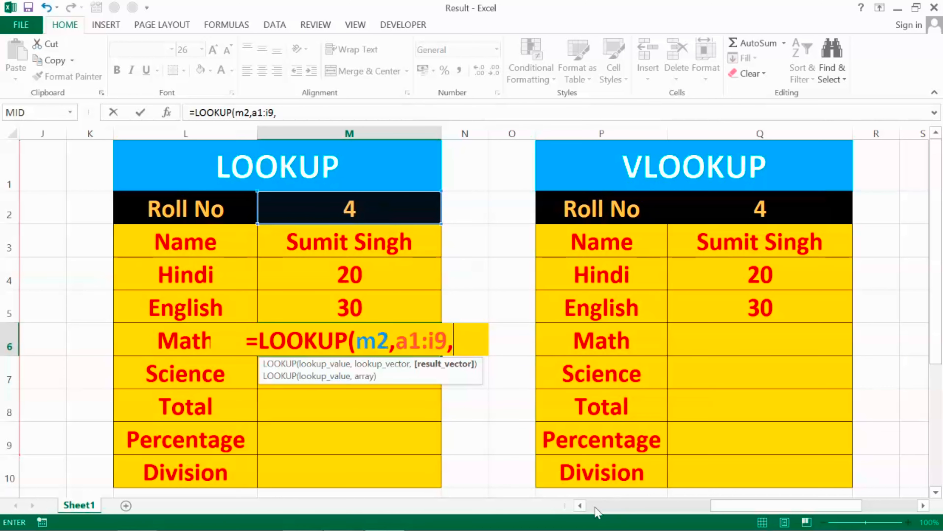
drag(725, 505, 612, 506)
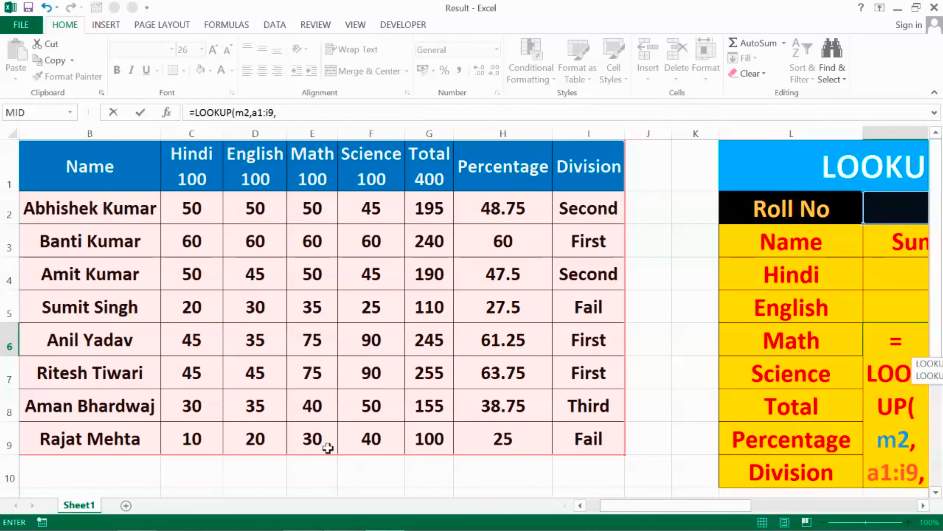
drag(653, 512, 740, 508)
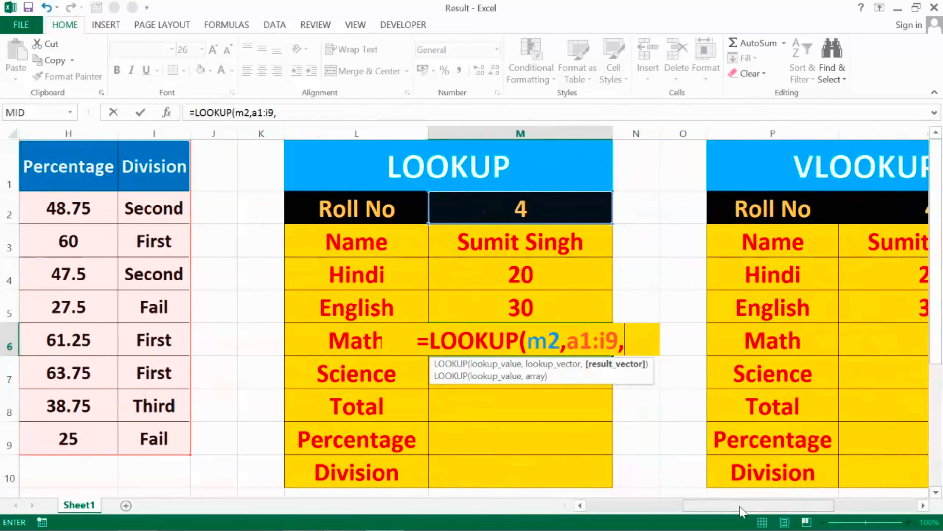
text(e1)
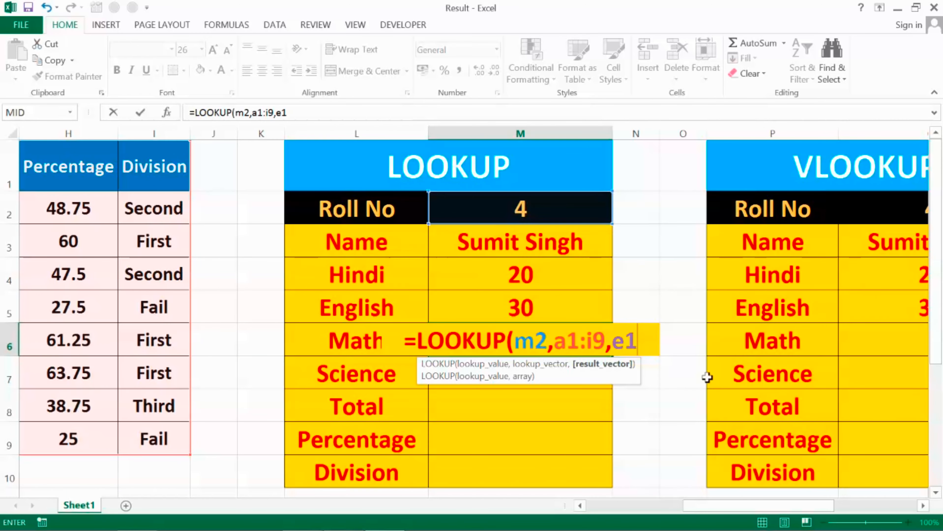
text(:e)
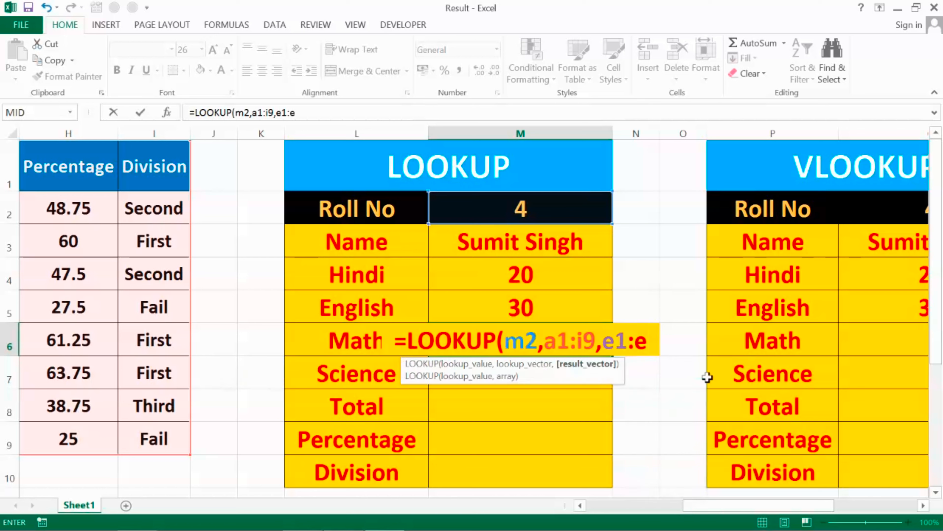
text(9))
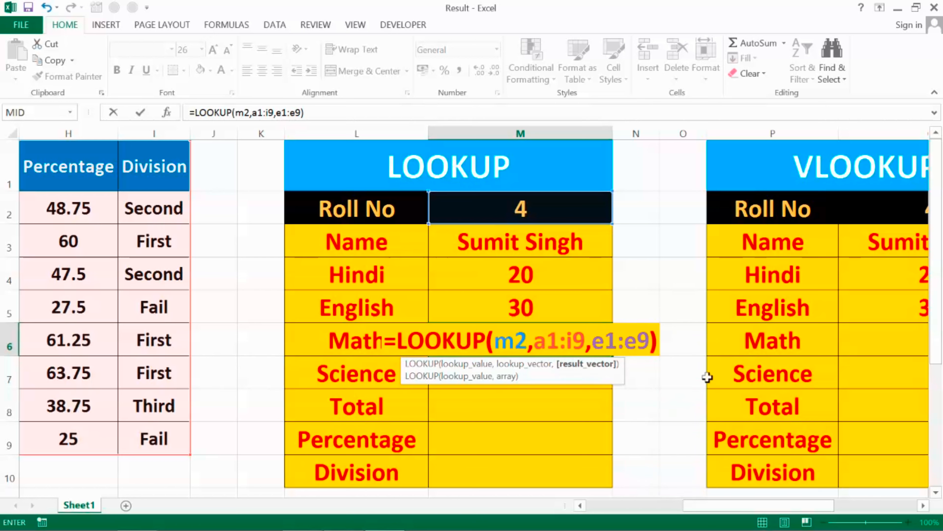
key(Return)
Enter =VLOOKUP(Q2,A1:I9,5,FALSE) in Q6 to return the Math mark in the VLOOKUP table
key(Up)
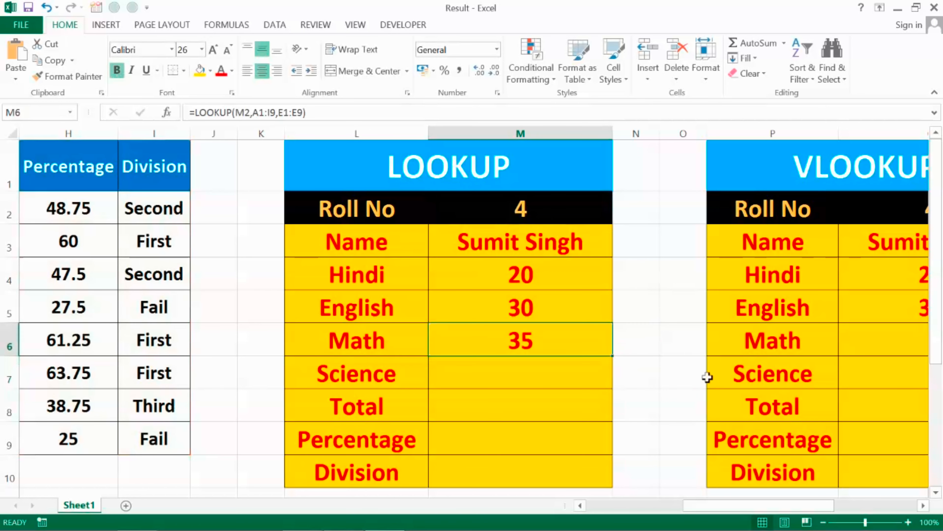
key(Right)
key(Right)
key(Right)
key(Right)
key(Right)
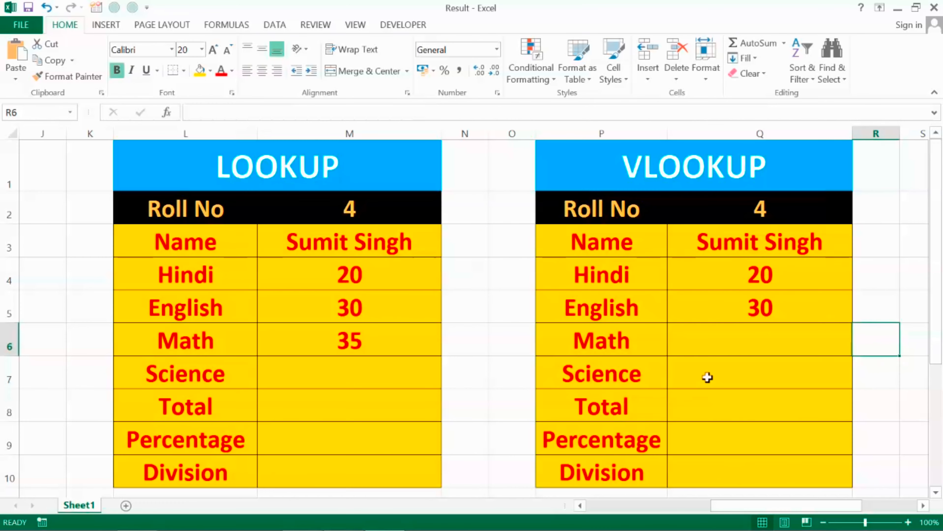
key(Left)
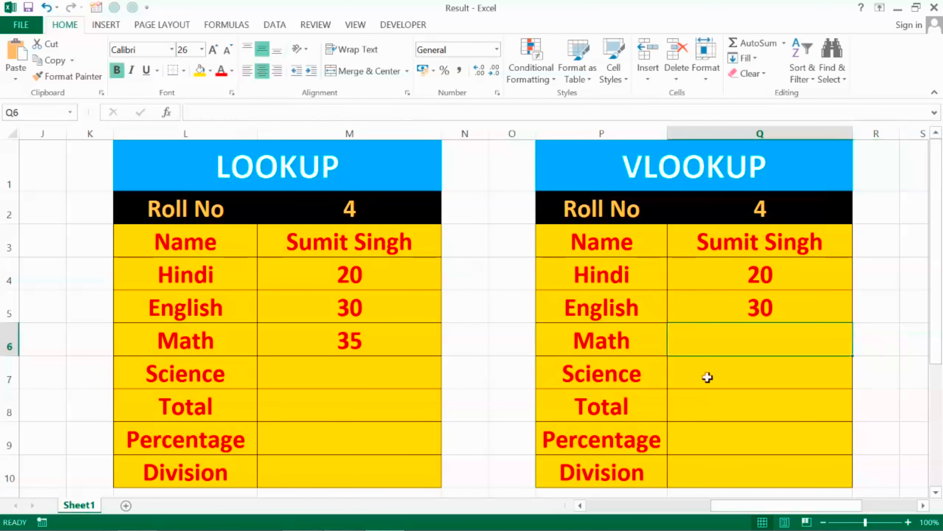
text(=vl)
key(Tab)
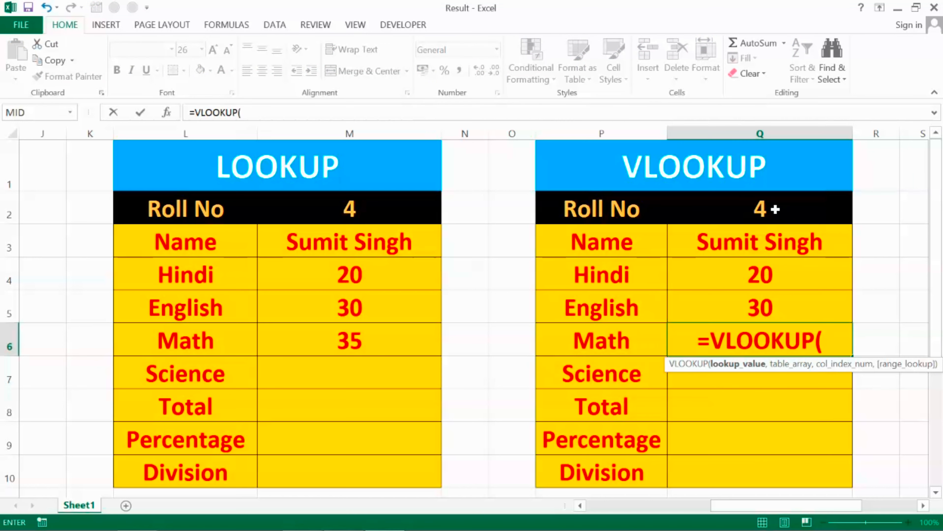
text(q2)
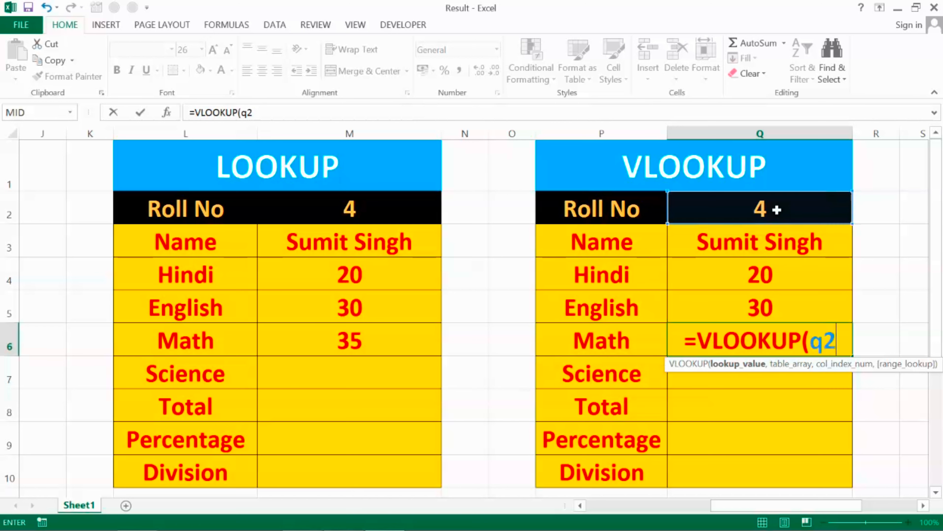
text(,)
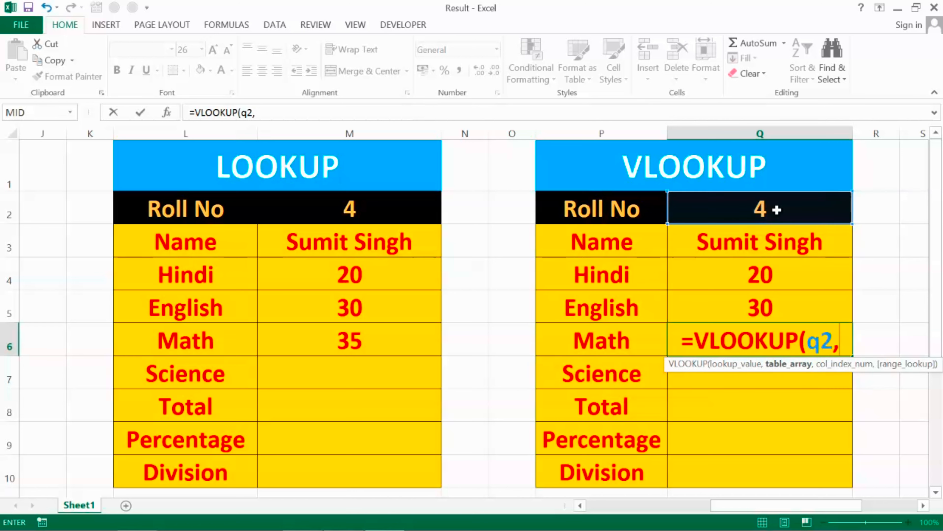
text(a1:)
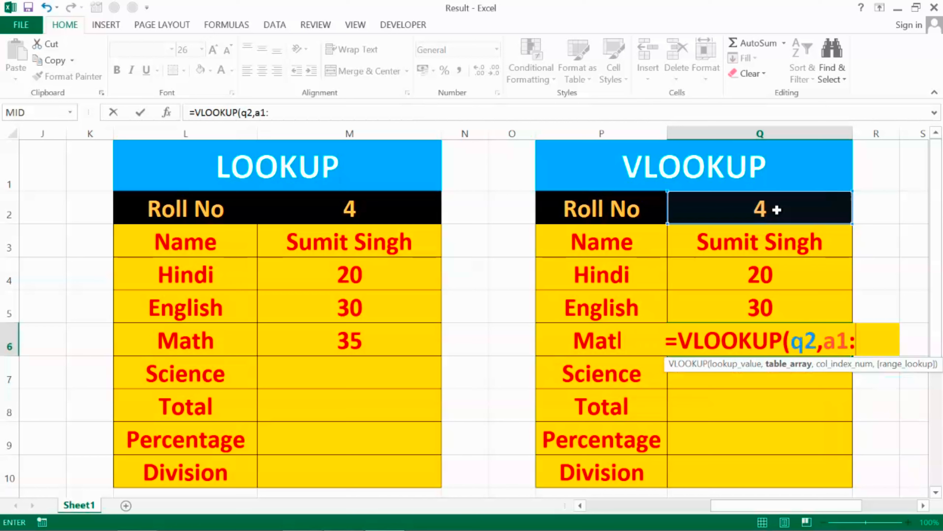
text(i9,)
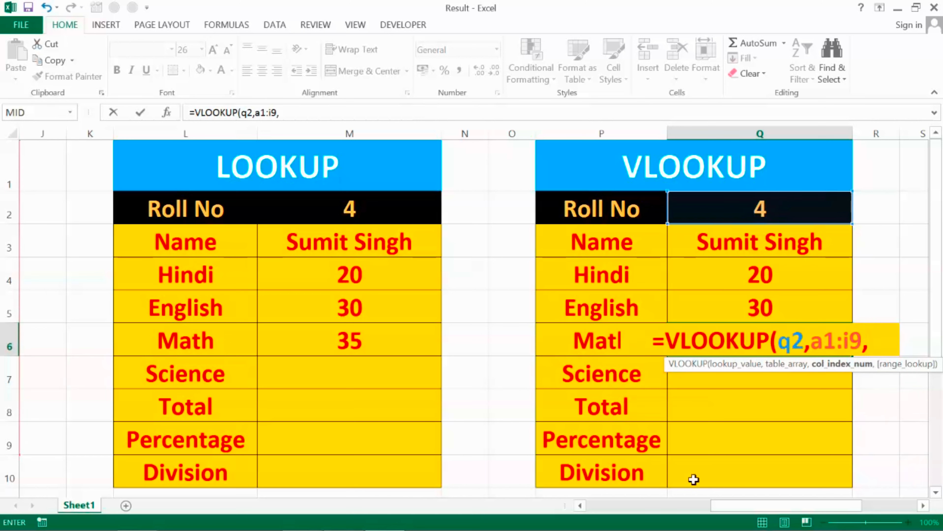
drag(725, 511, 601, 514)
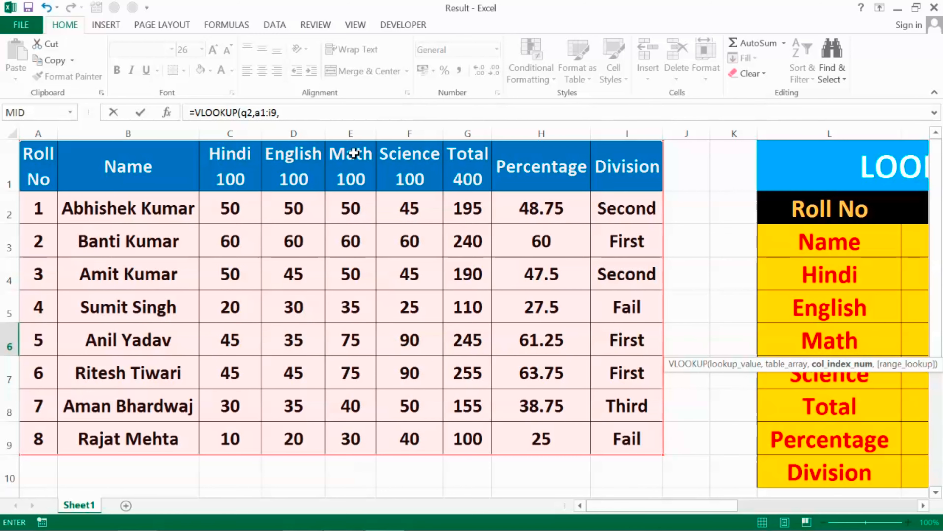
drag(641, 507, 780, 515)
text(5)
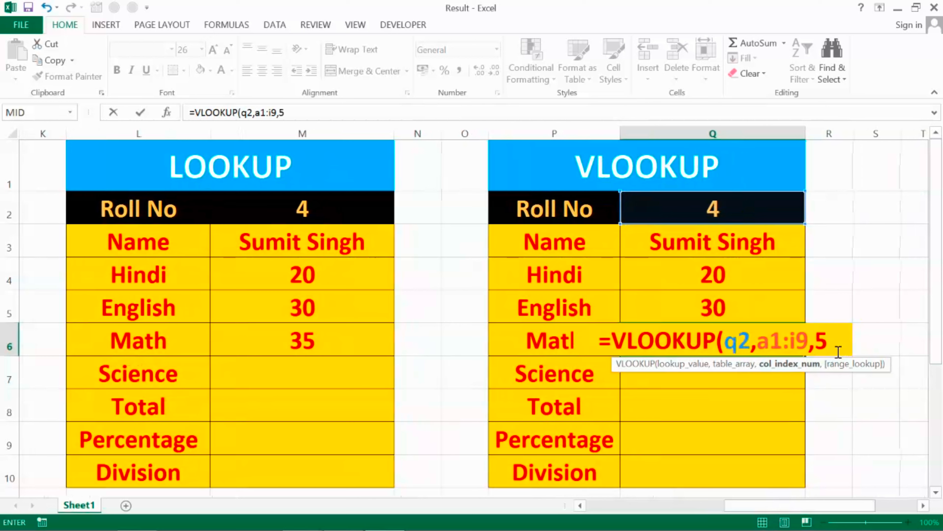
text(,)
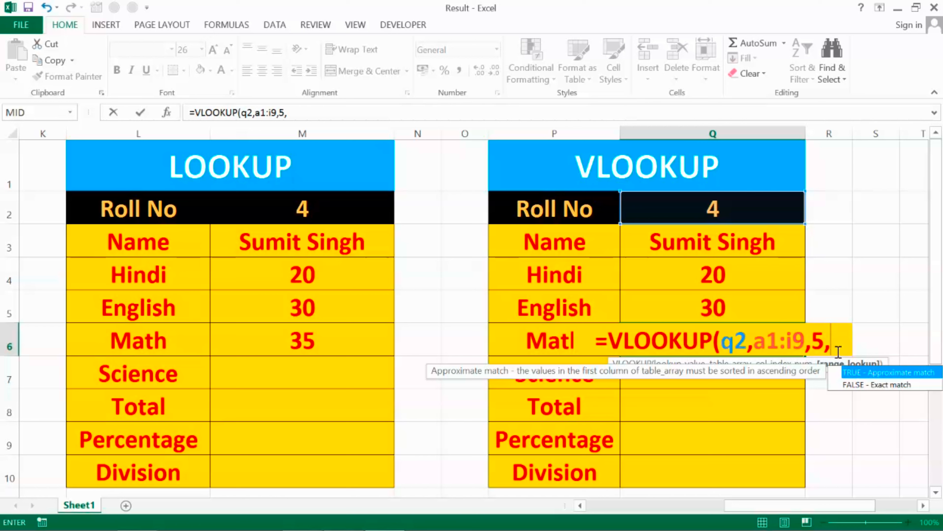
key(Down)
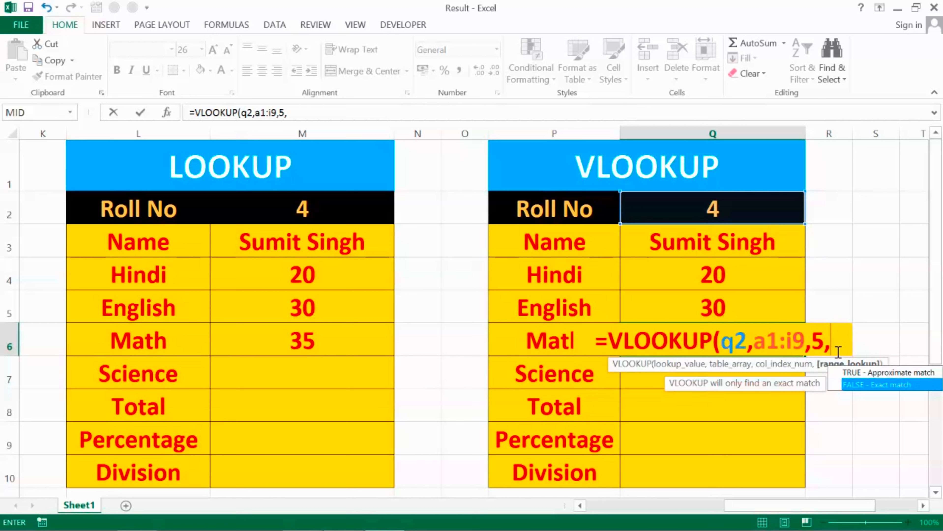
key(Tab)
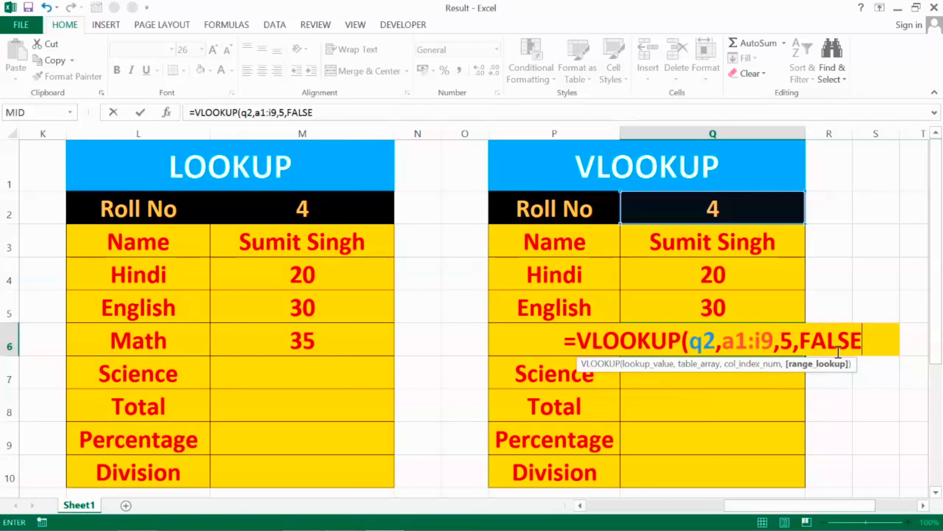
text())
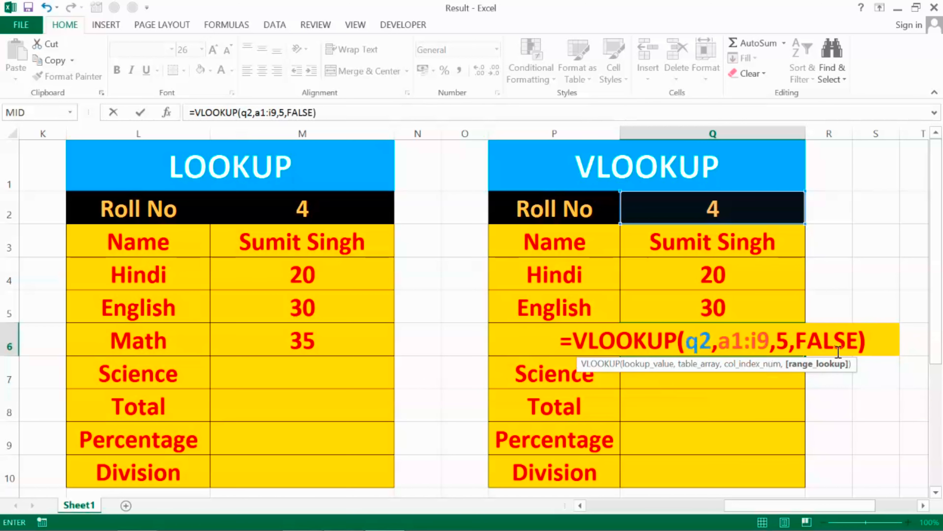
key(Return)
Set the VLOOKUP table's Roll No in Q2 to 5
key(Up)
key(Up)
key(Up)
key(Up)
key(Up)
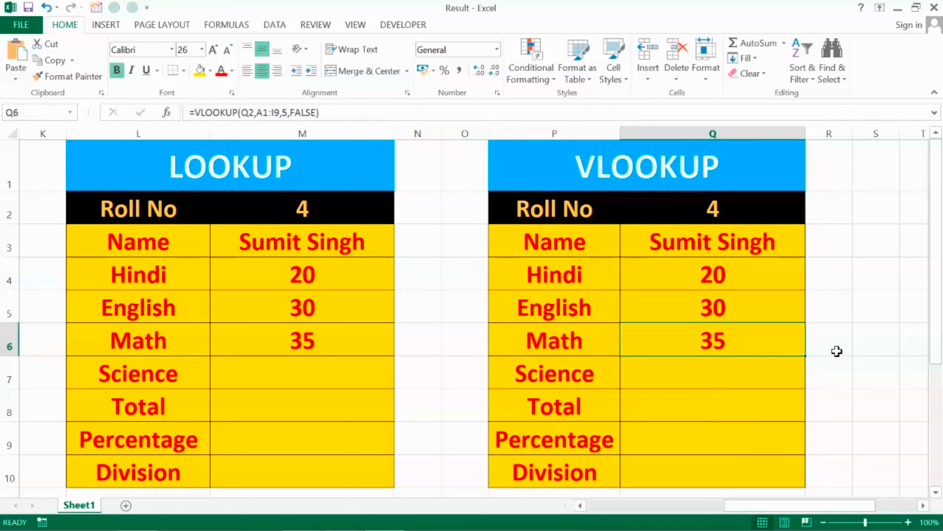
text(5)
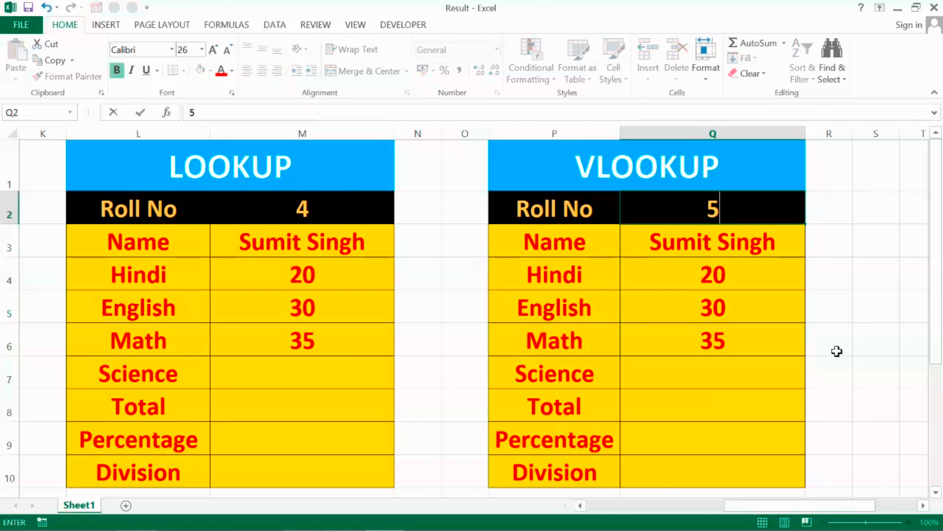
Set the LOOKUP table's Roll No in M2 to 5
key(Left)
key(Left)
key(Left)
key(Left)
text(5)
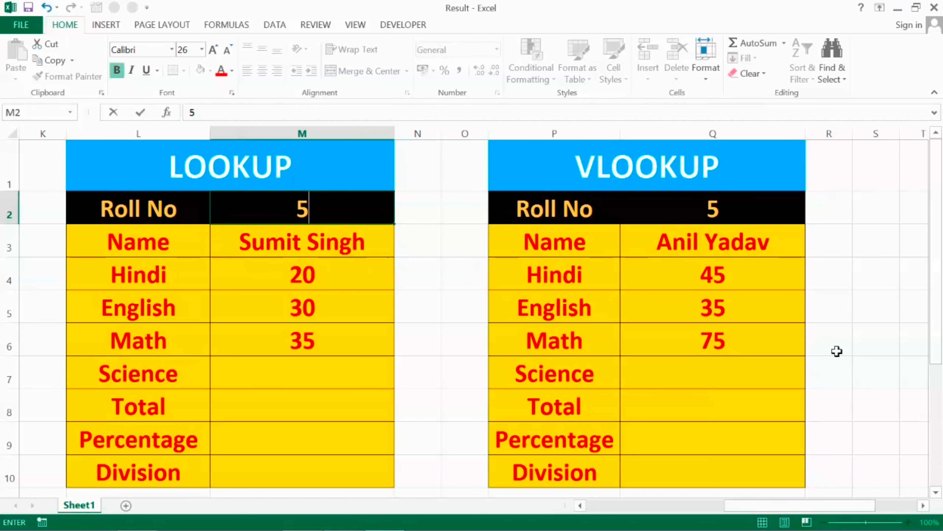
key(Return)
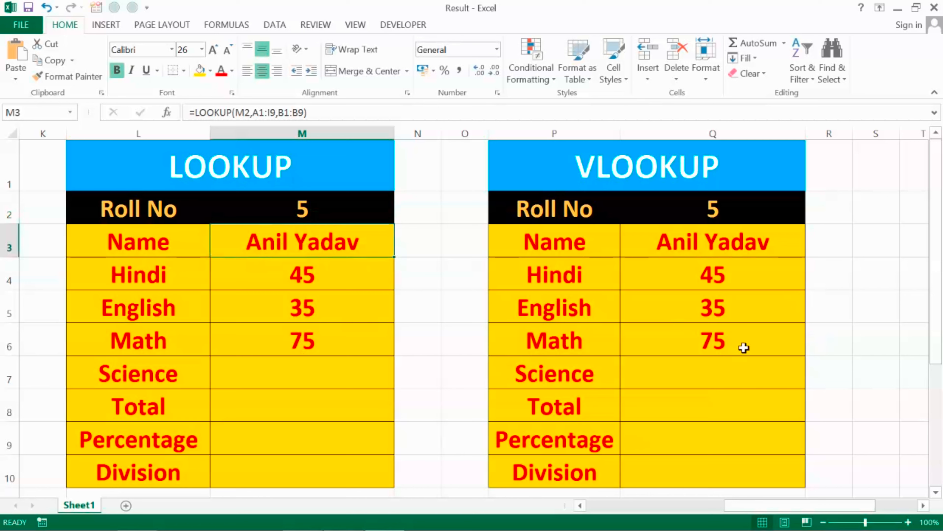
key(Down)
key(Down)
key(Down)
key(Down)
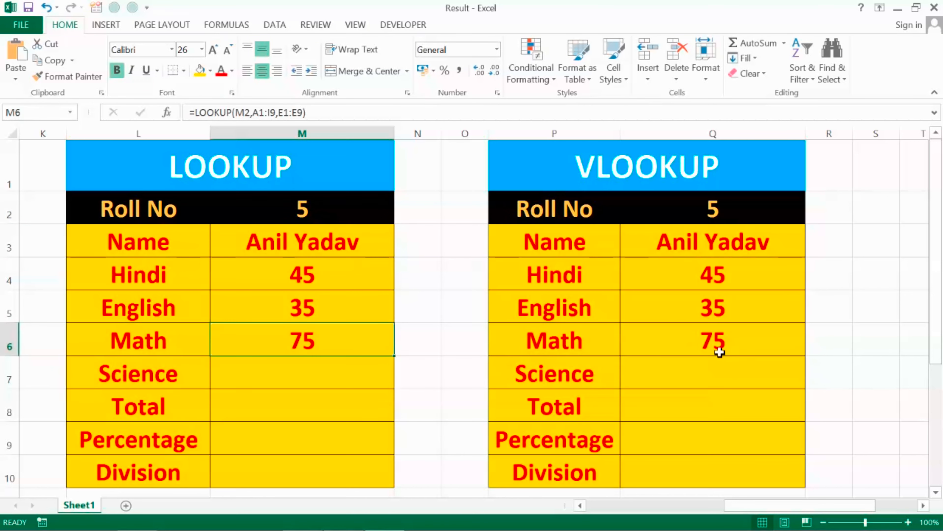
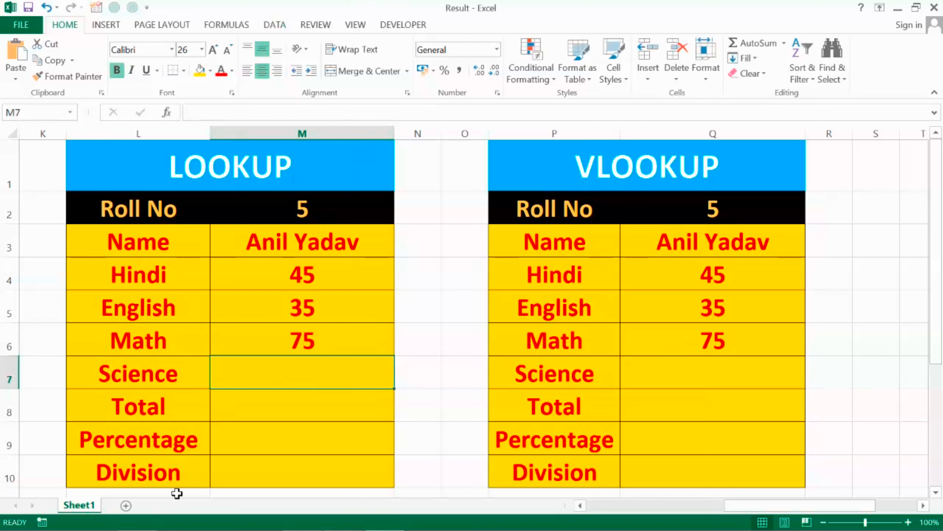
click(304, 468)
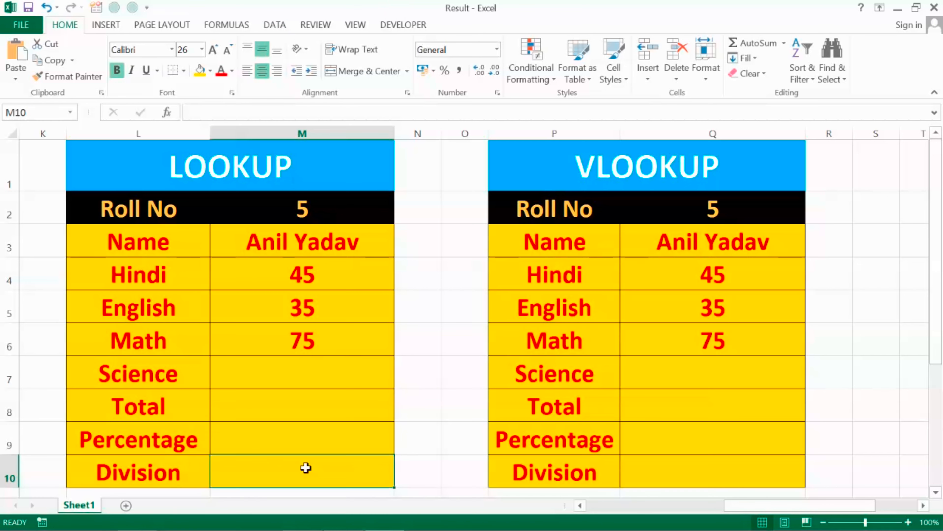
click(700, 468)
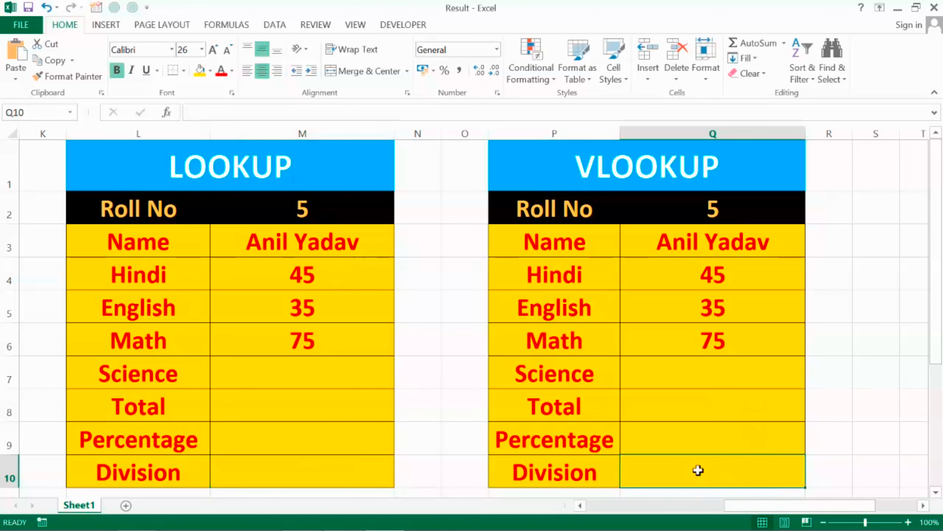
Enter =LOOKUP(M2,A1:I9,F1:F9) in M7 to return the Science mark in the LOOKUP table
click(306, 367)
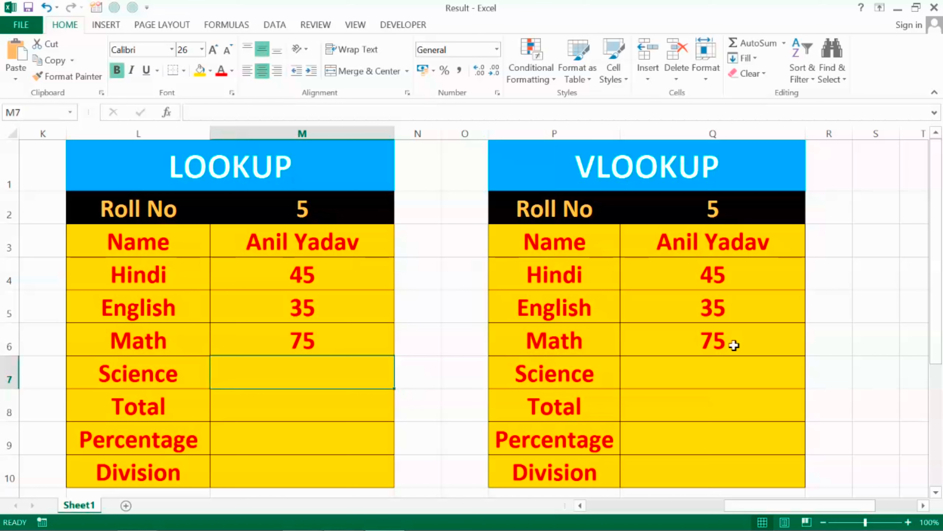
text(=look)
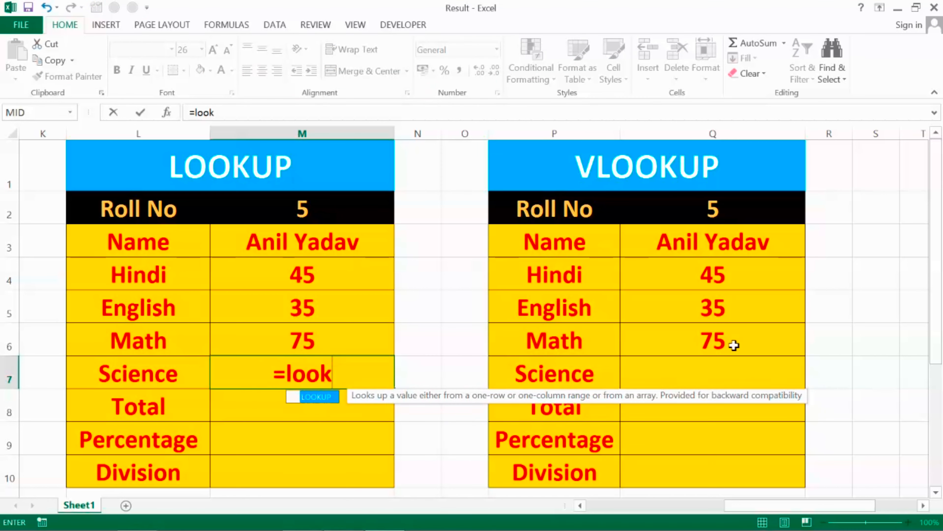
key(Tab)
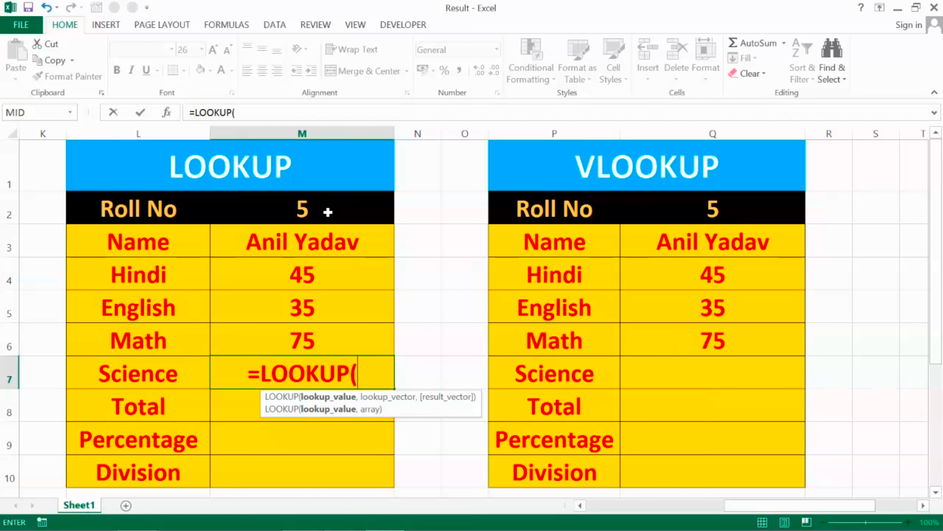
text(m2,)
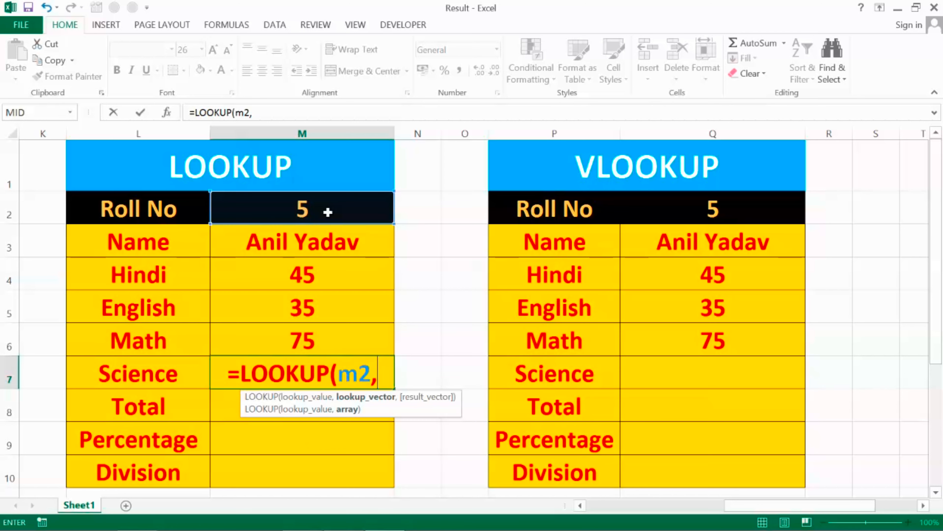
text(a1:)
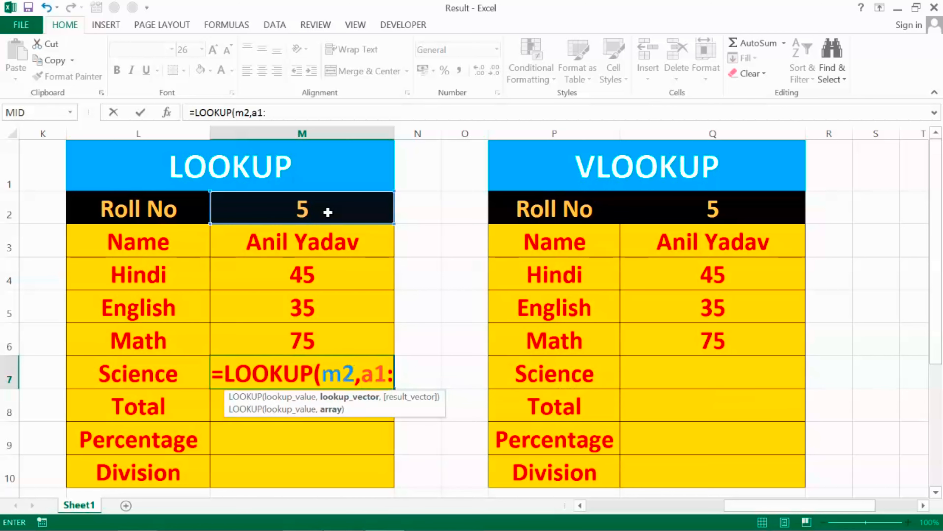
text(i9,)
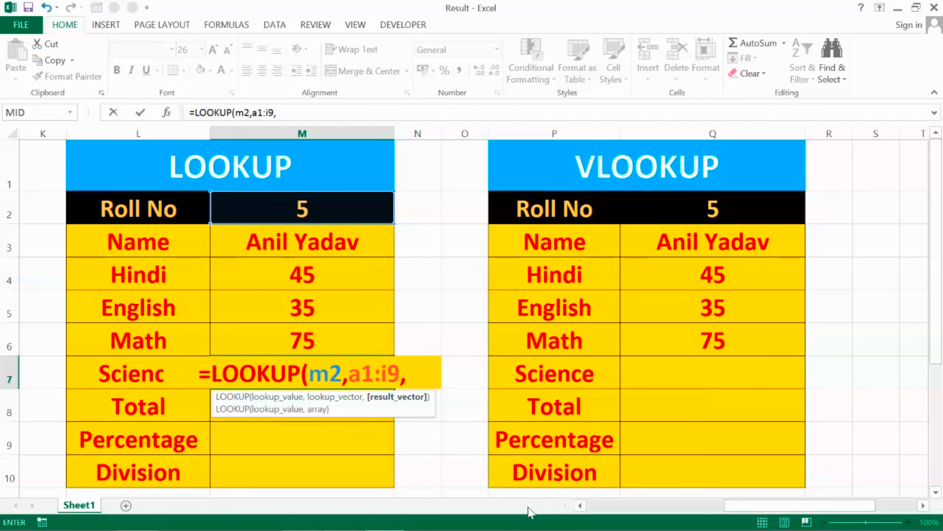
click(753, 506)
drag(753, 506, 642, 507)
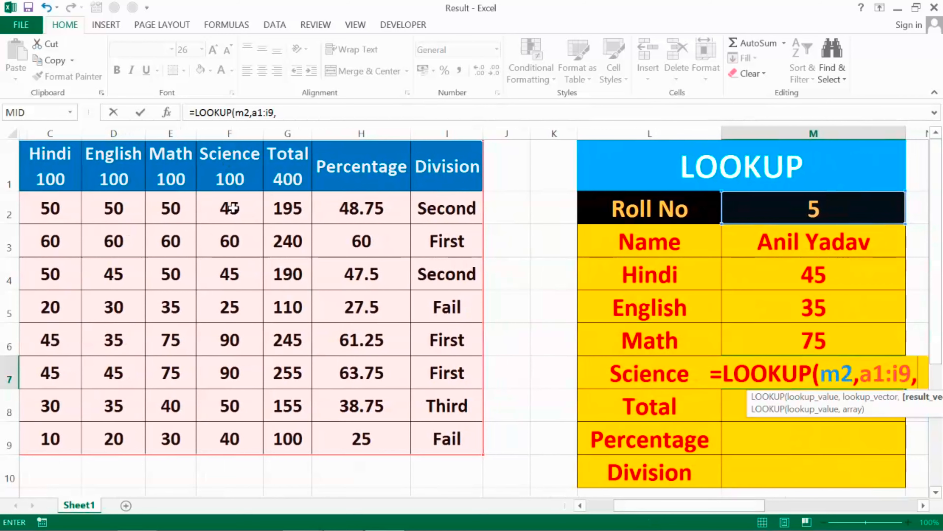
drag(690, 506, 745, 506)
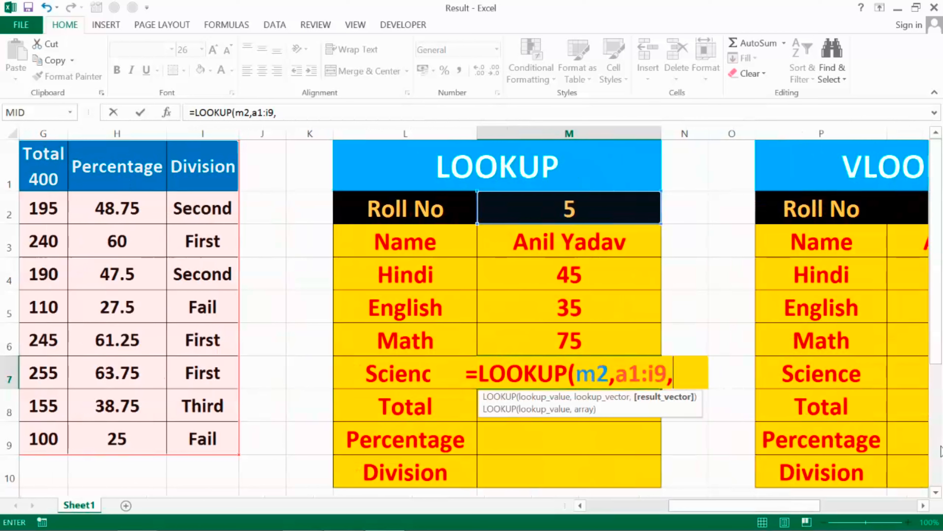
text(f1:)
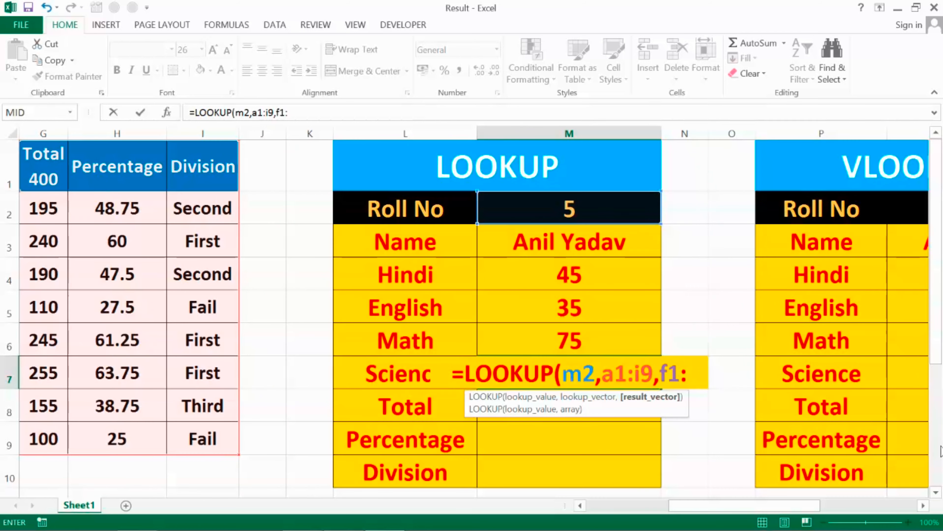
text(f9))
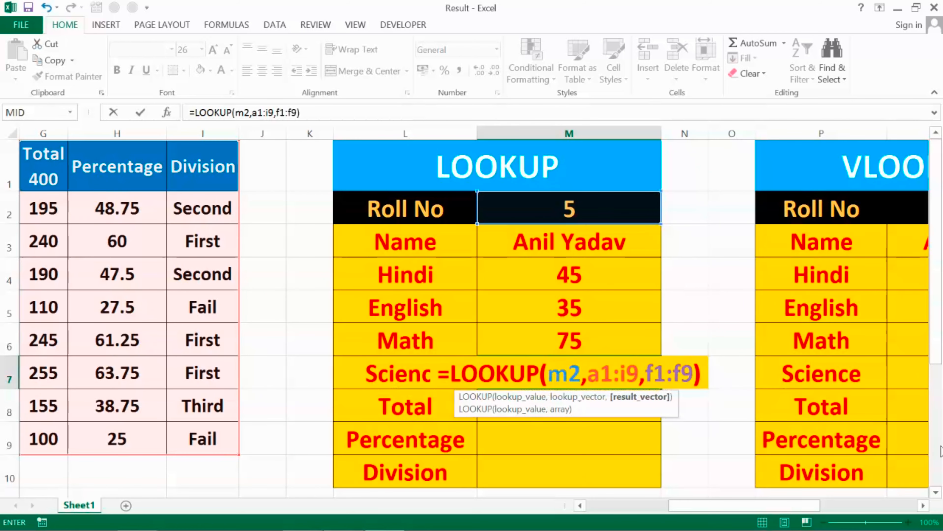
key(Return)
Enter =VLOOKUP(Q2,A1:I9,6,FALSE) in Q7 to return the Science mark in the VLOOKUP table
key(Up)
key(Right)
key(Right)
key(Right)
key(Right)
key(Right)
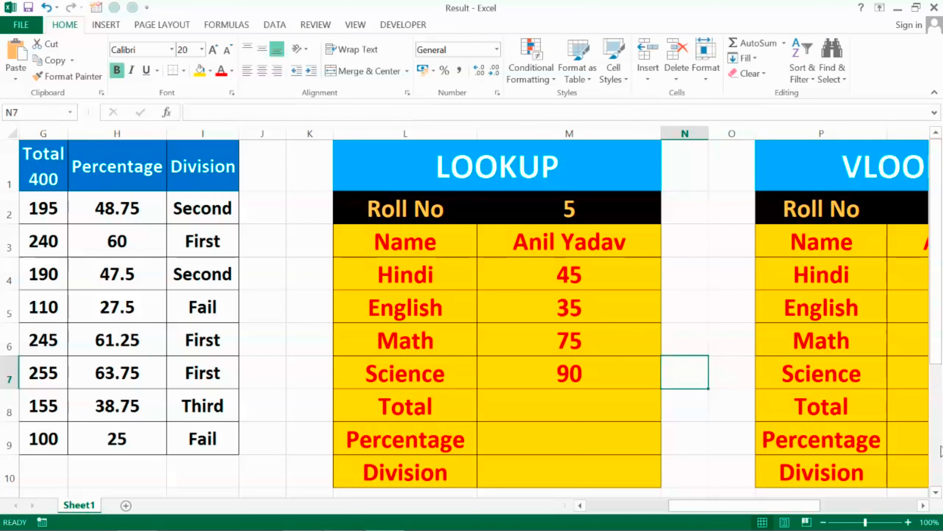
key(Left)
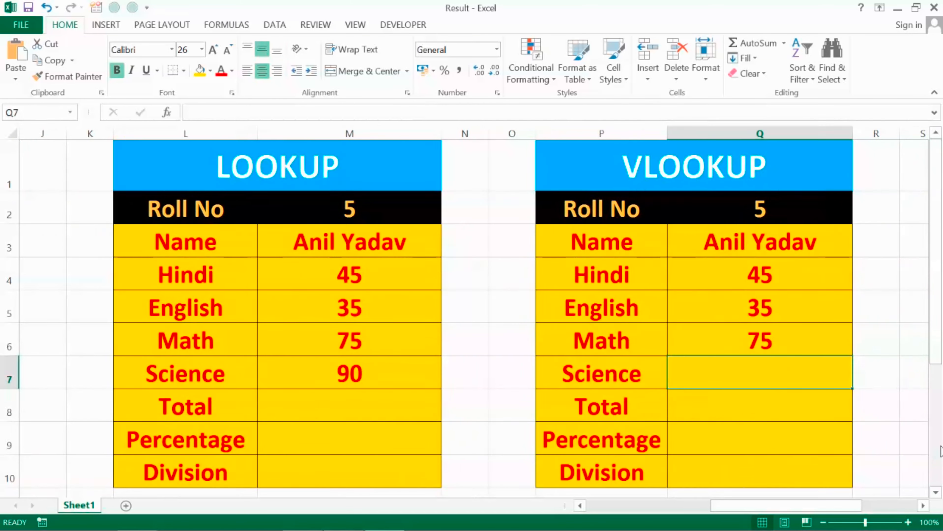
text(=vlo)
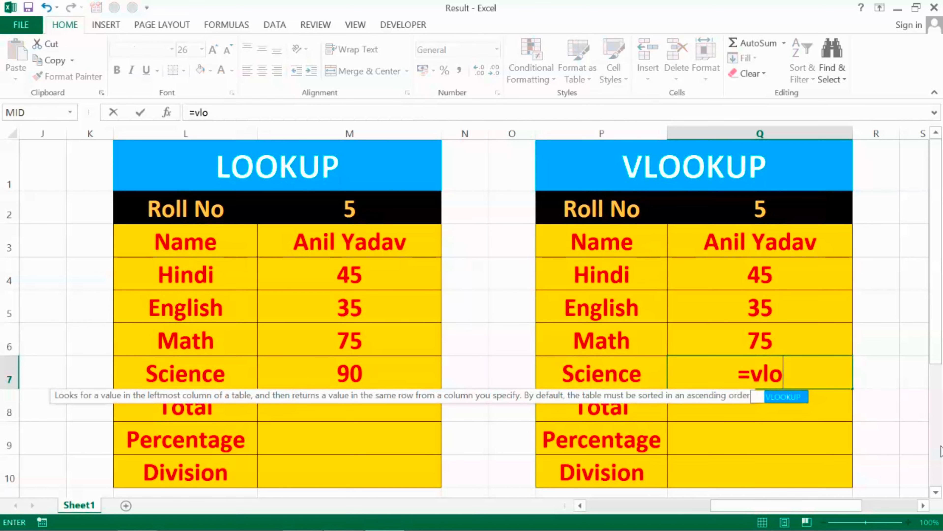
key(Tab)
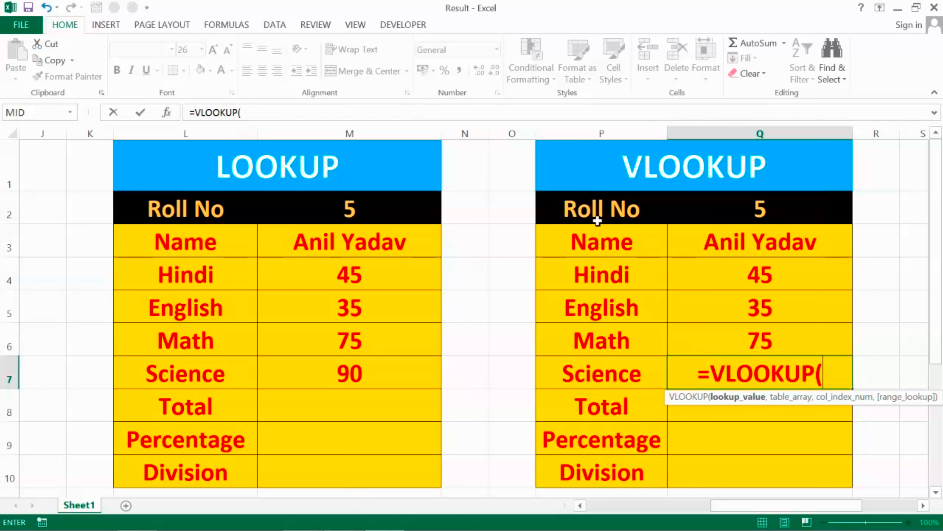
text(q2)
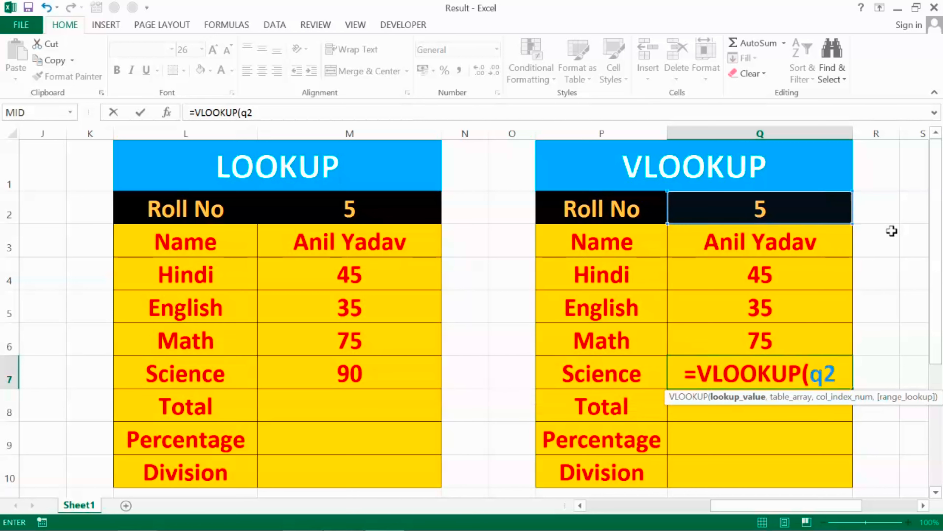
text(,a)
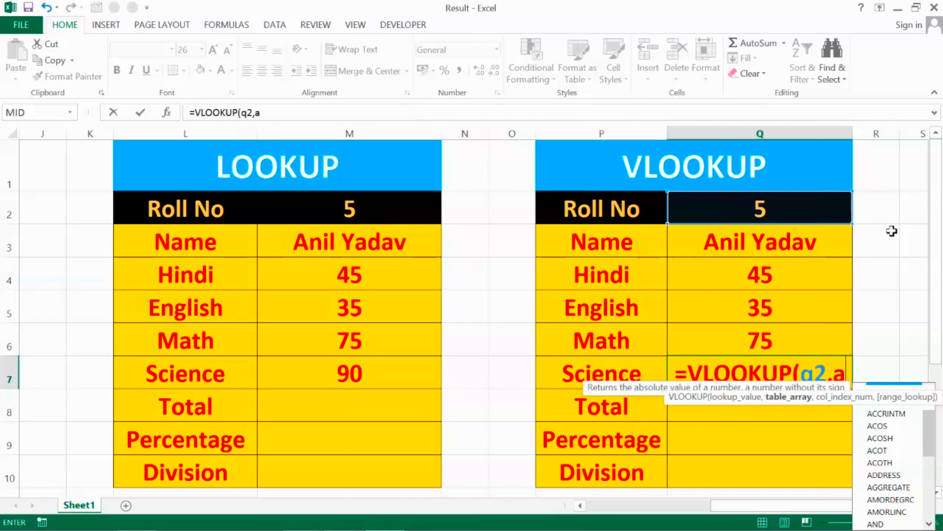
text(1:i)
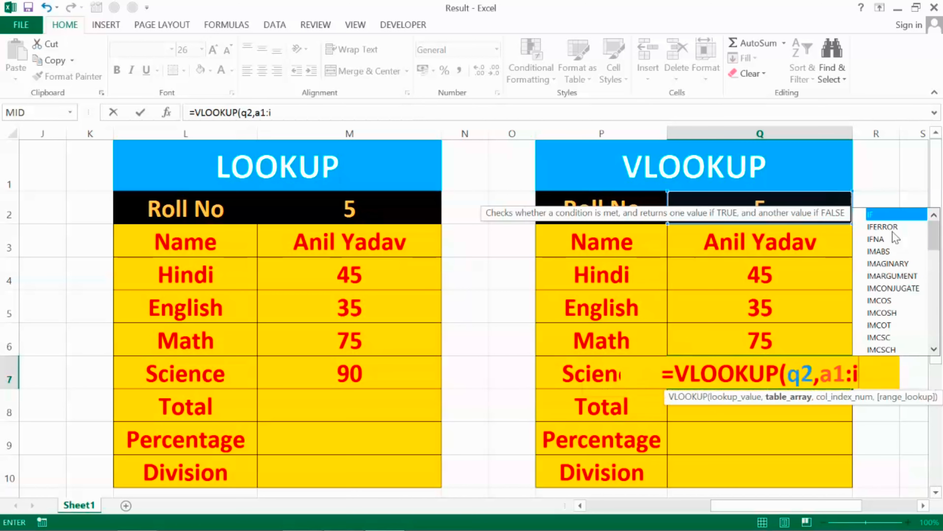
text(9,)
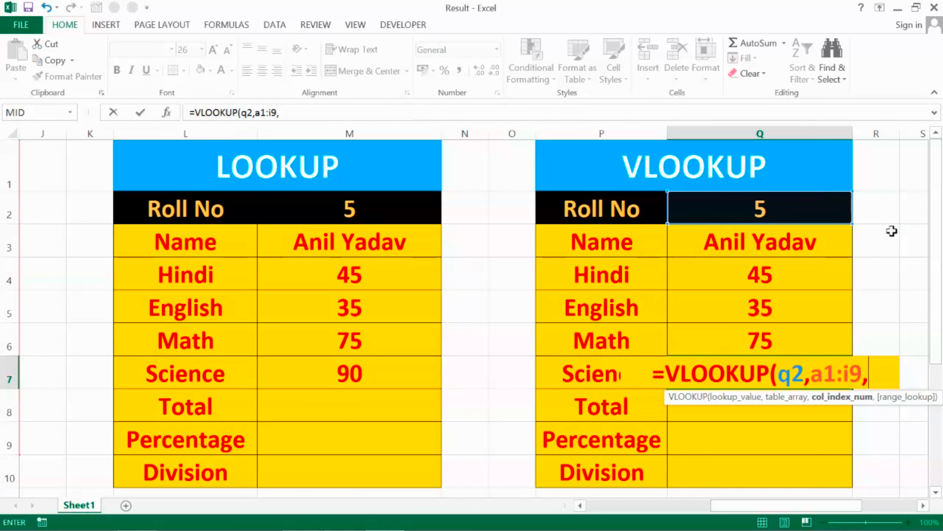
drag(725, 506, 604, 512)
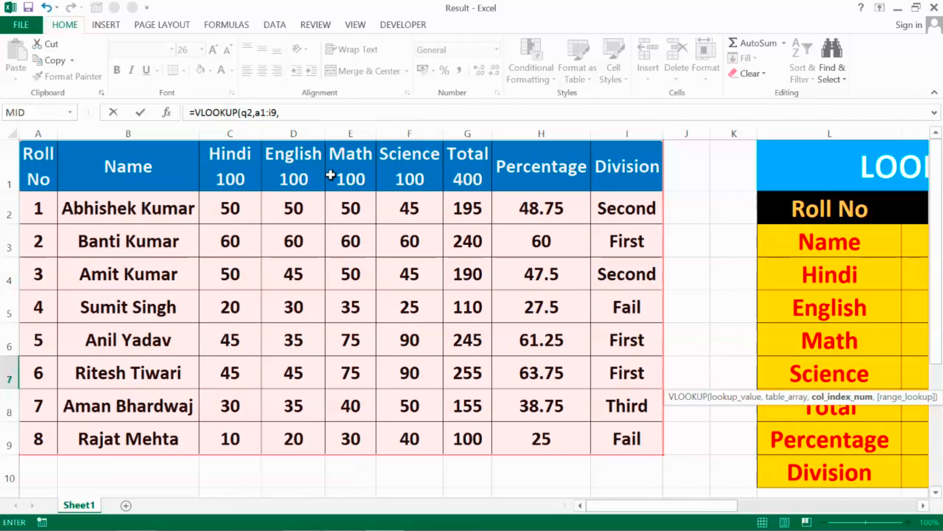
drag(670, 512, 807, 515)
text(6,)
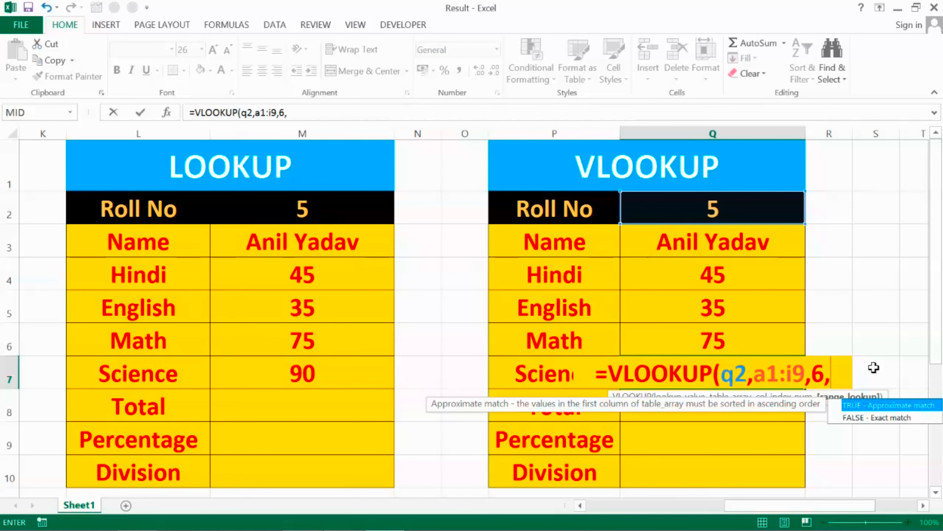
key(Down)
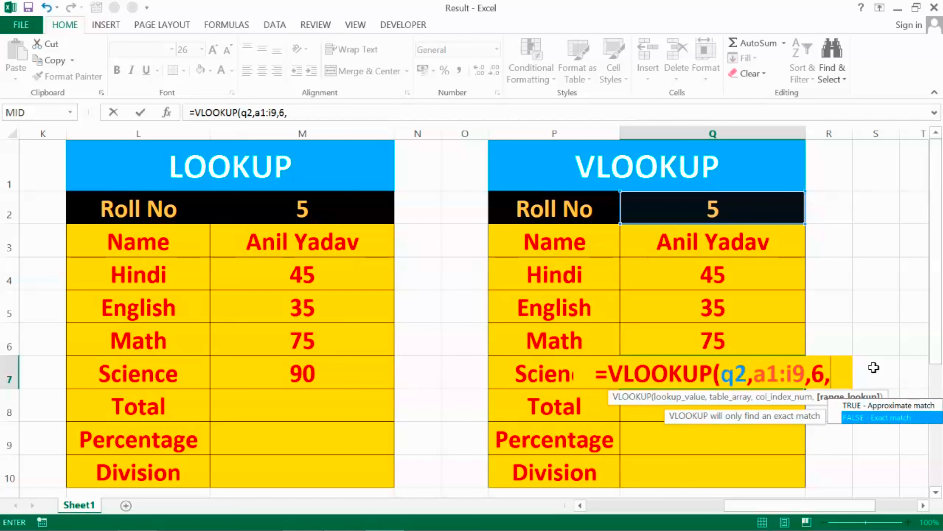
key(Tab)
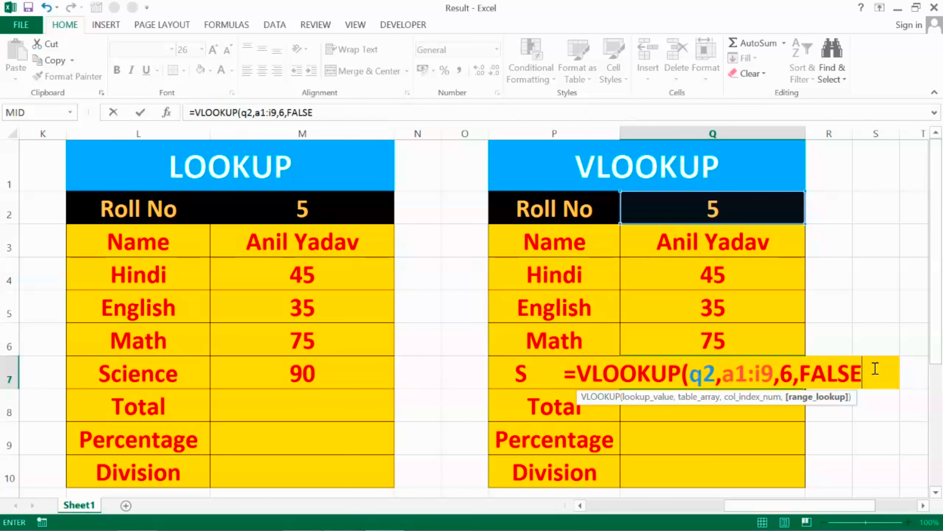
text())
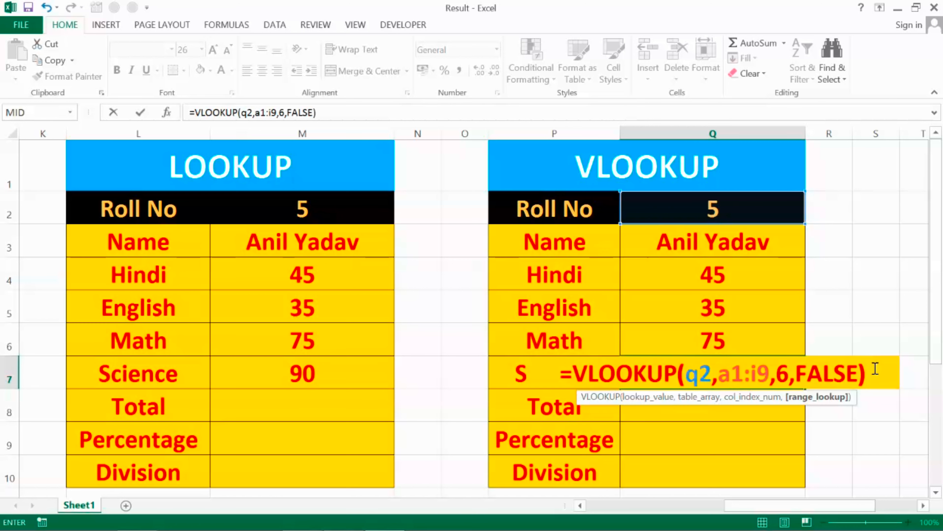
key(Return)
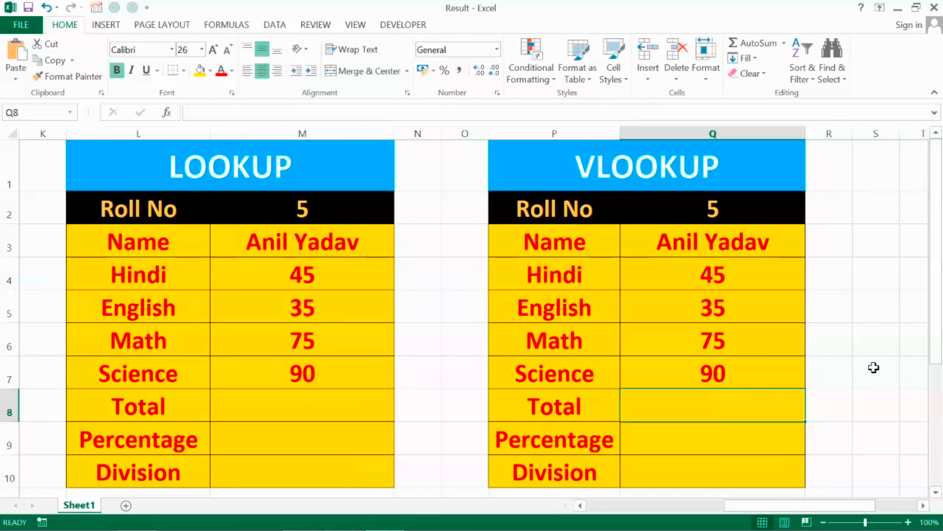
Set the LOOKUP table's Roll No in M2 to 2
click(322, 210)
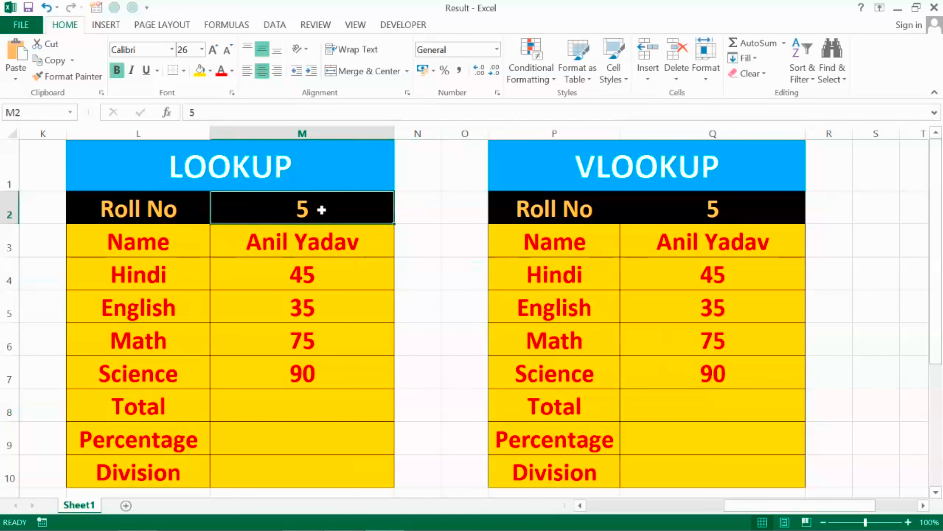
text(2)
key(Return)
Set the VLOOKUP table's Roll No in Q2 to 2
key(Right)
key(Right)
key(Right)
key(Right)
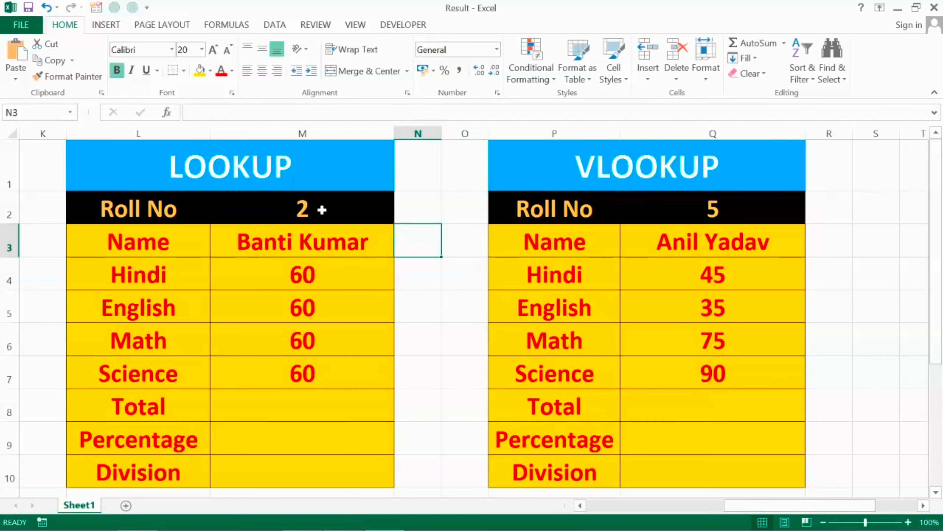
key(Up)
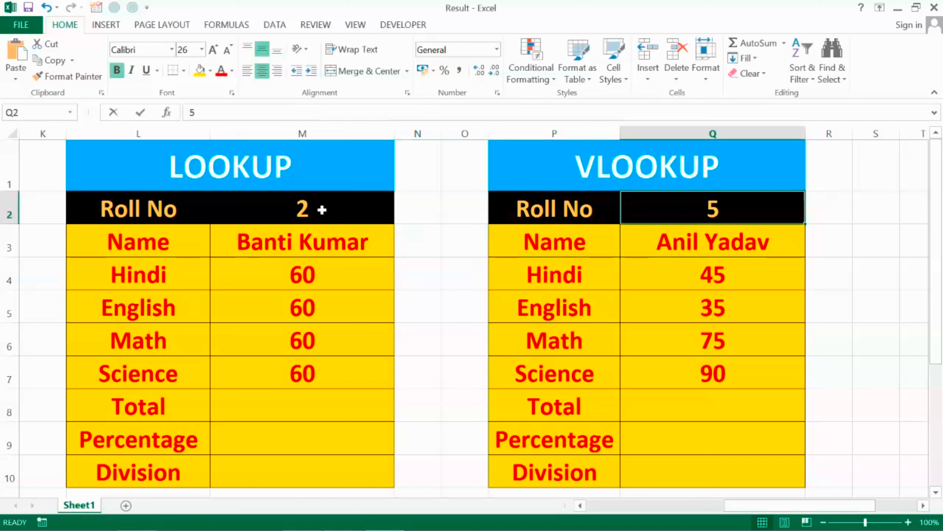
text(2)
key(Return)
Enter =LOOKUP(M2,A1:I9,G1:G9) in M8 to return the Total in the LOOKUP table
key(Down)
key(Down)
key(Down)
key(Down)
key(Down)
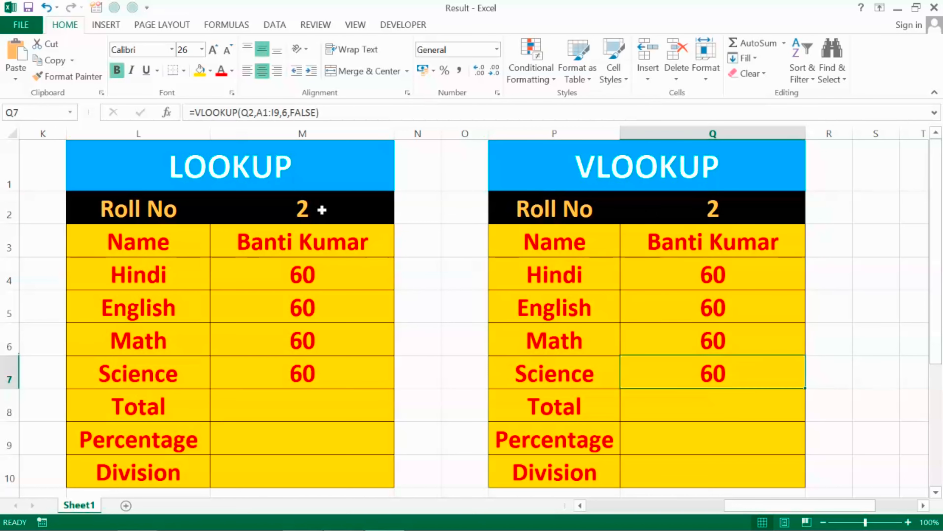
key(Left)
key(Left)
key(Left)
key(Left)
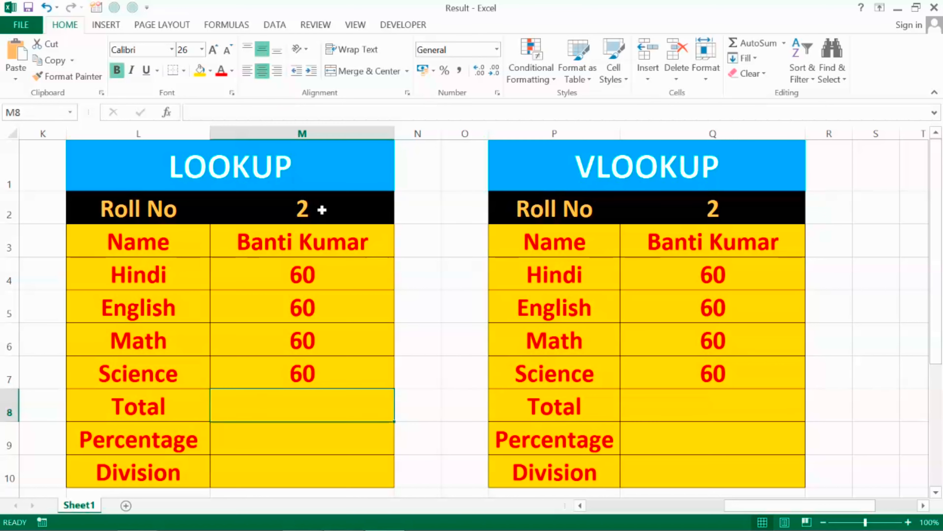
text(=)
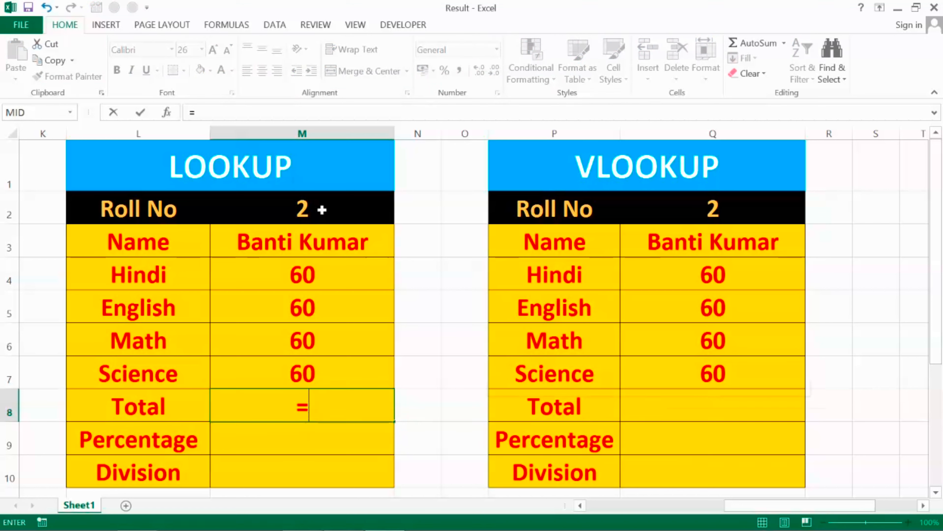
text(loo)
key(Tab)
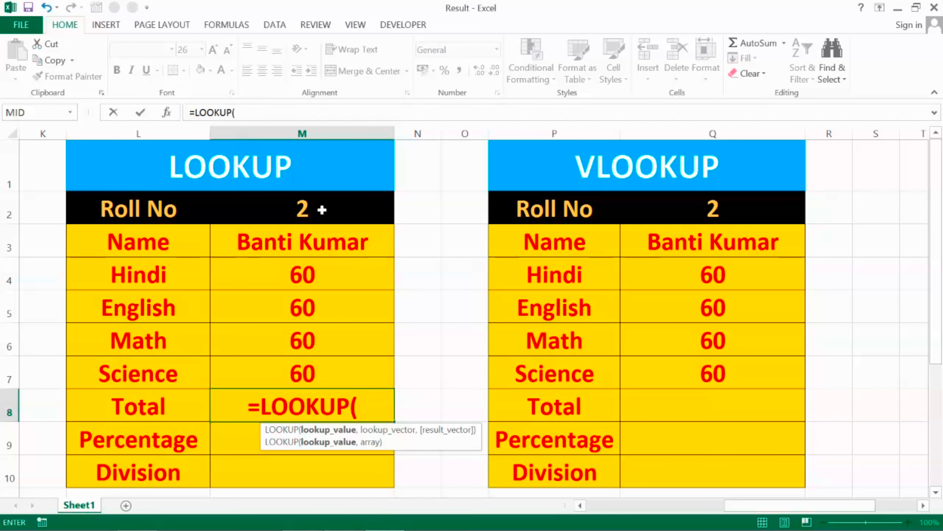
text(m2)
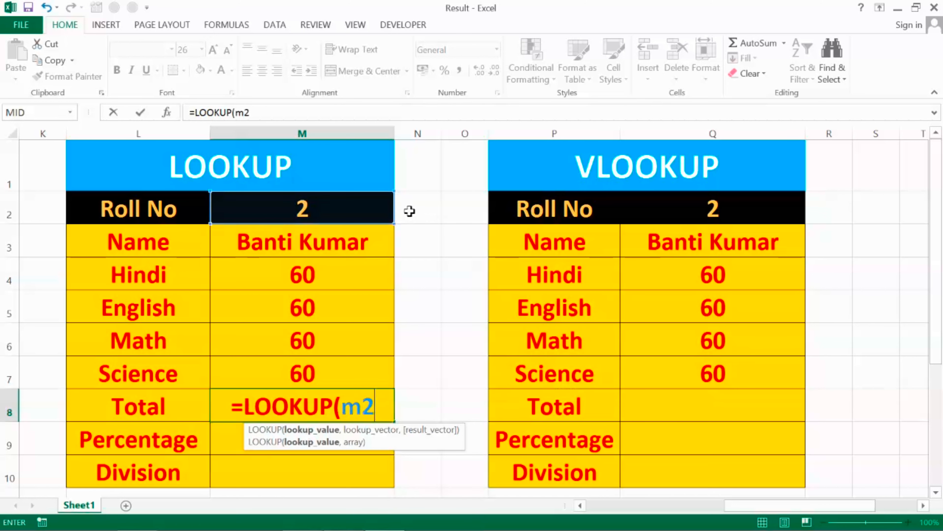
text(,a1)
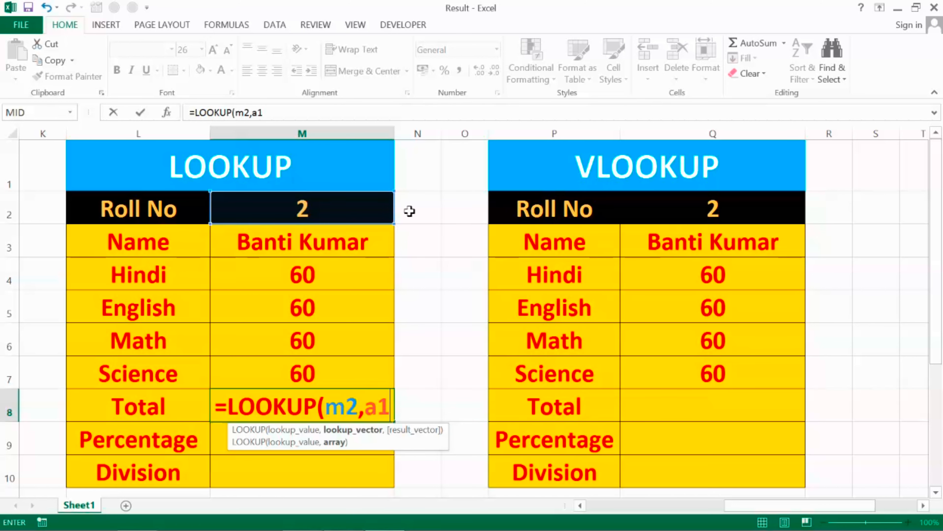
text(:i9)
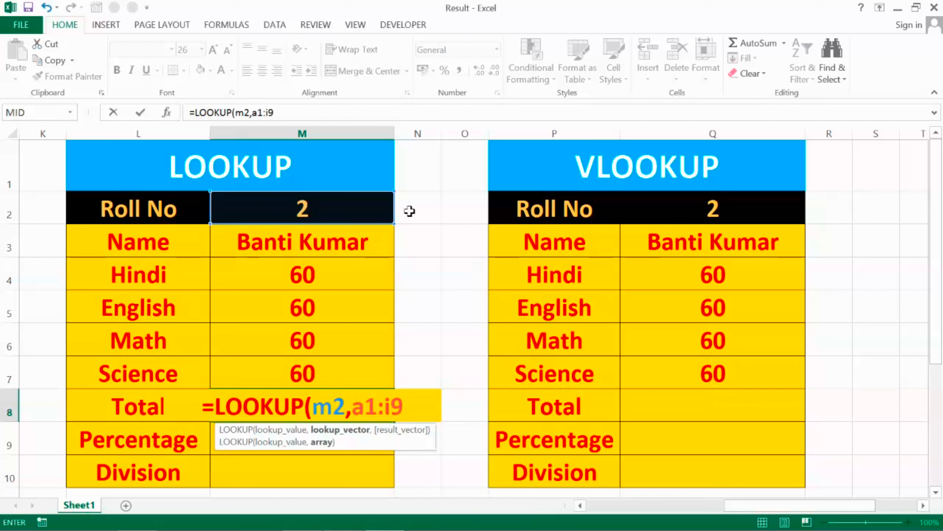
text(,)
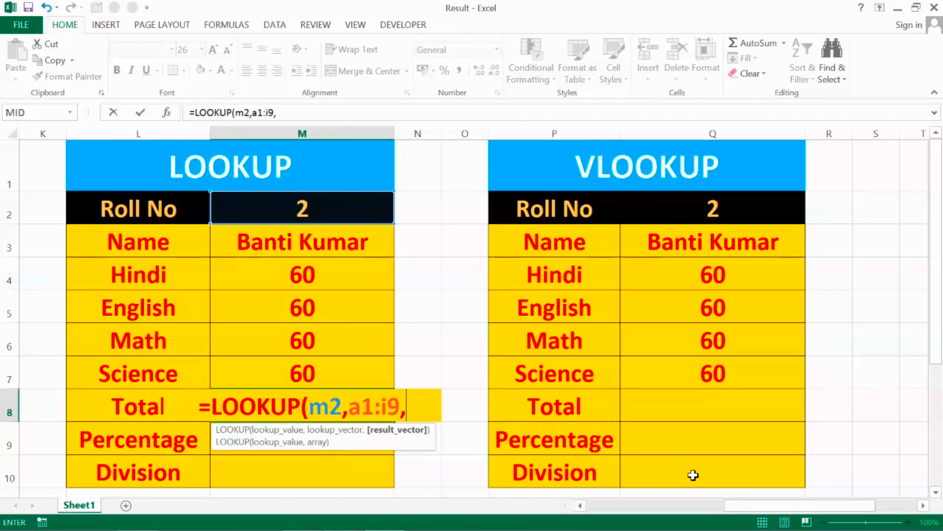
drag(761, 503, 635, 500)
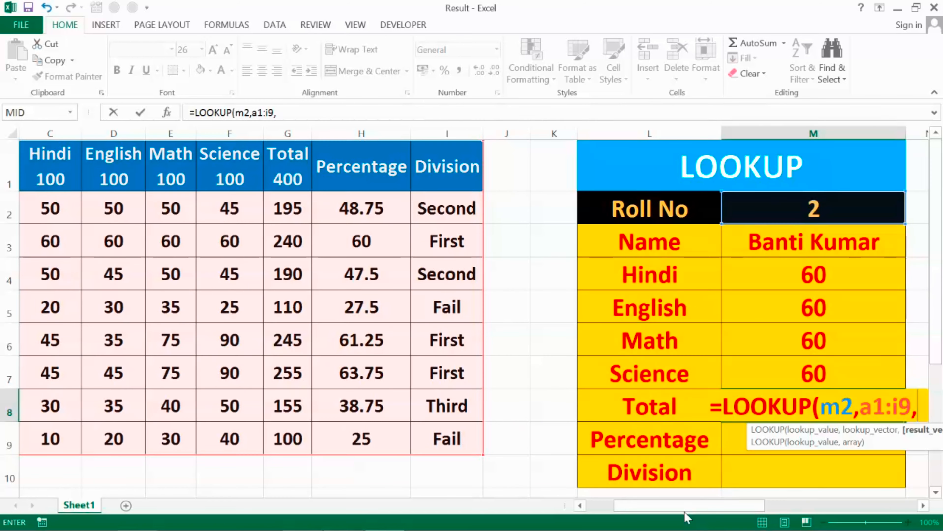
drag(699, 507, 758, 501)
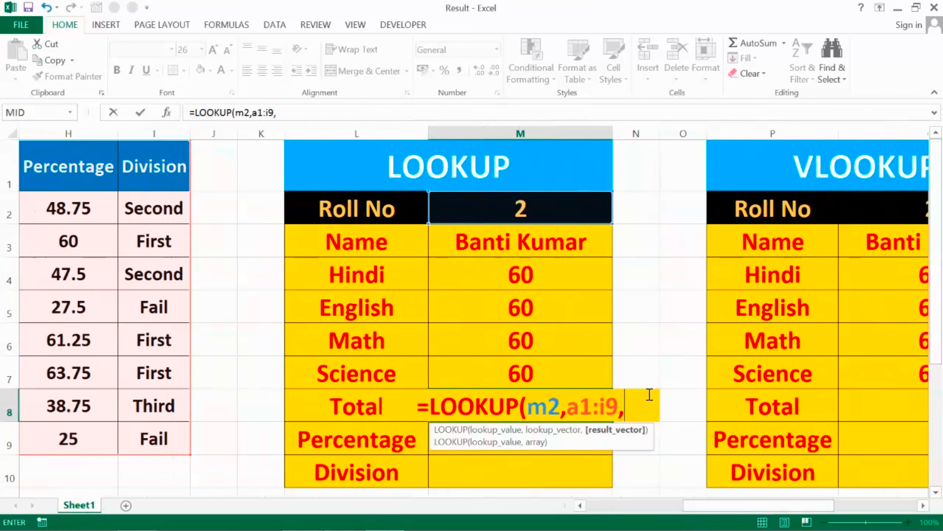
text(g1)
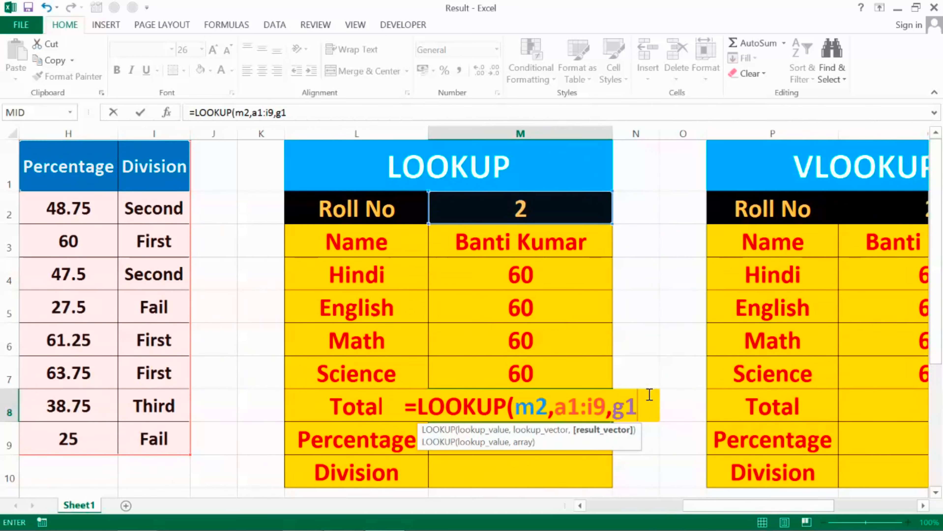
text(:g)
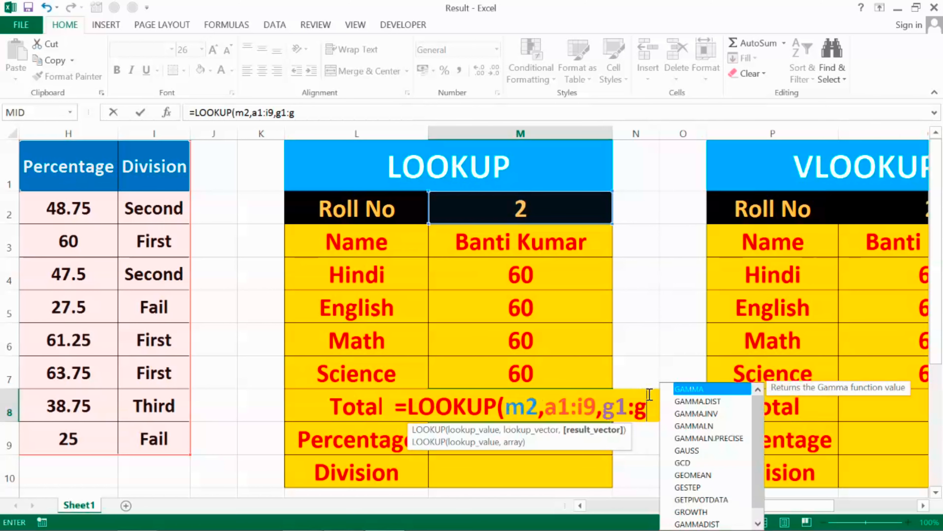
text(9))
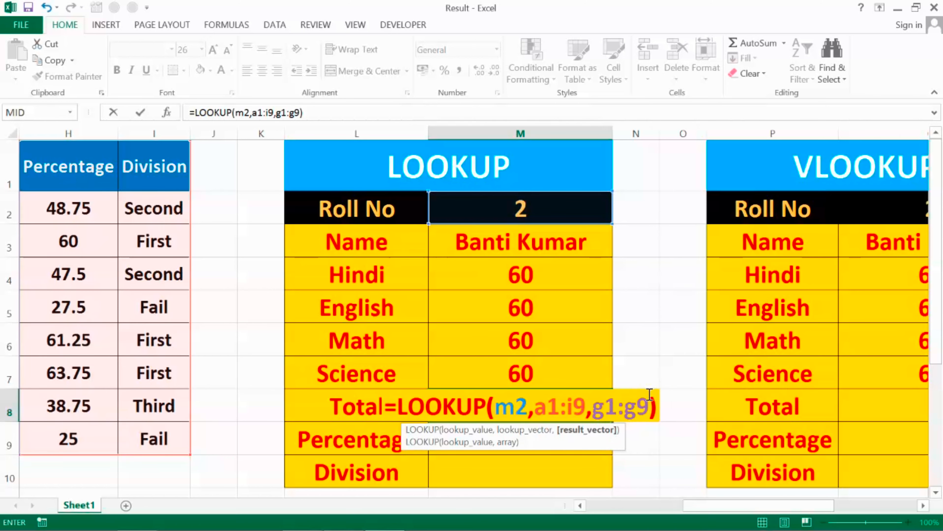
key(ctrl+Return)
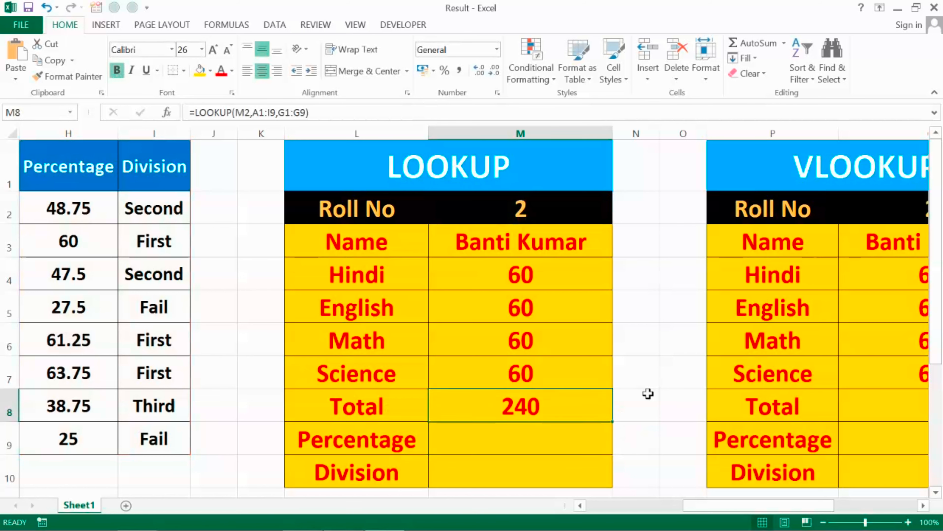
Set the LOOKUP table's Roll No in M2 to 1
key(Up)
key(Up)
key(Up)
key(Up)
key(Up)
key(Up)
text(1)
key(Tab)
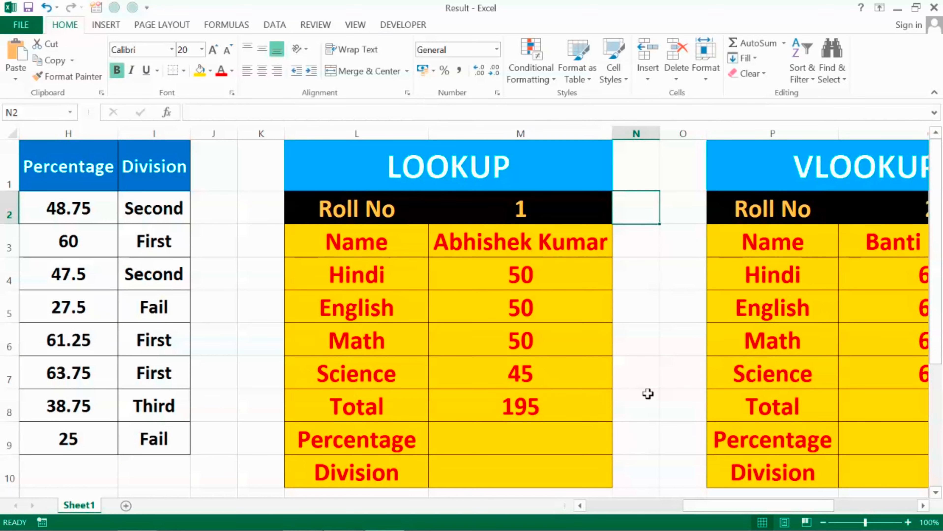
Set the VLOOKUP table's Roll No in Q2 to 1
key(Down)
key(Down)
key(Down)
key(Right)
key(Right)
key(Right)
key(Right)
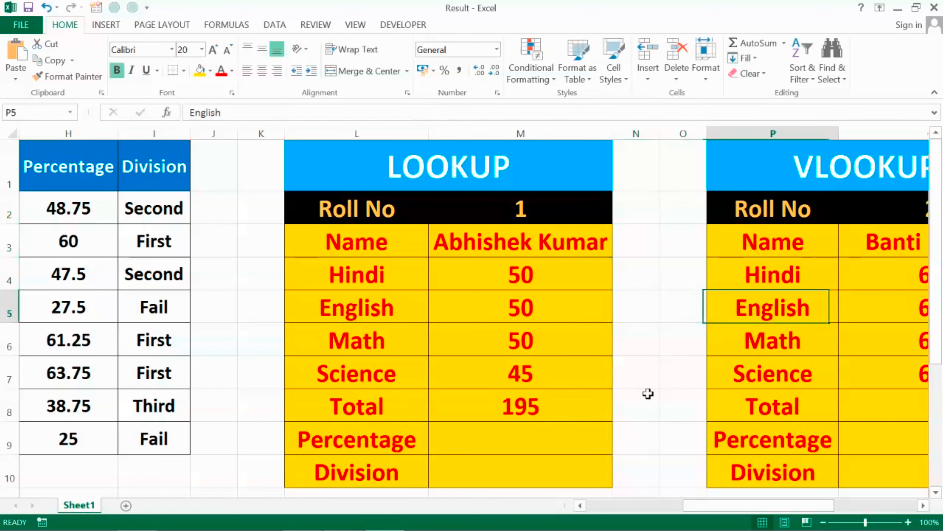
key(Up)
key(Up)
key(Up)
key(Left)
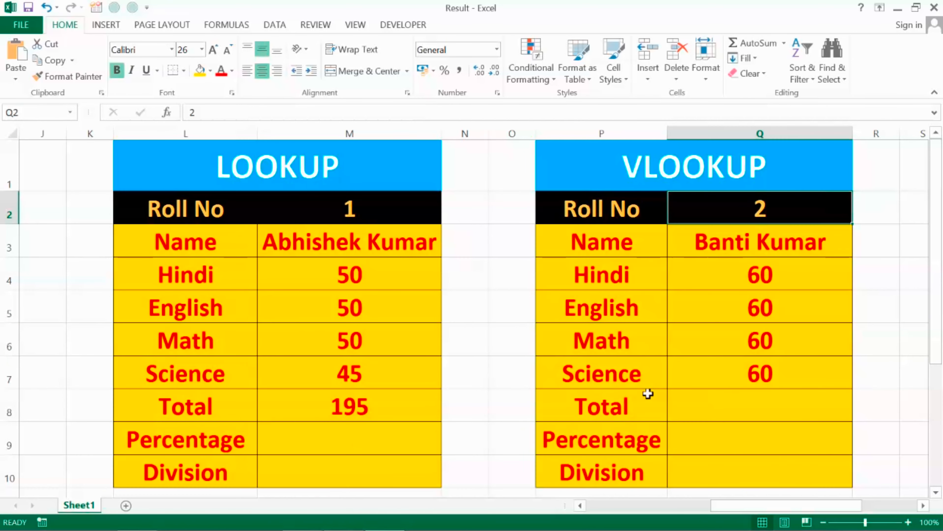
text(1)
key(Return)
Enter =VLOOKUP(Q2,A1:I9,7,FALSE) in Q8 to return the Total in the VLOOKUP table
key(Down)
key(Down)
key(Down)
key(Down)
key(Down)
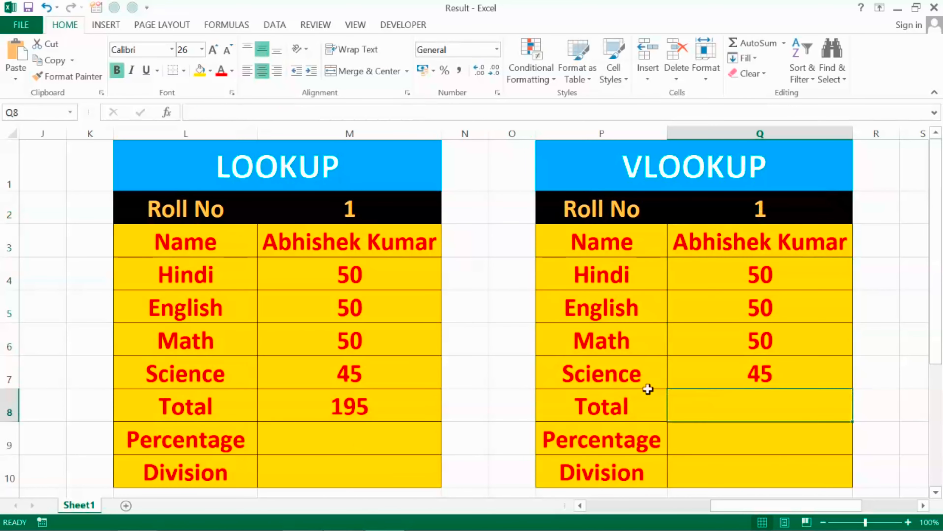
text(=vlo)
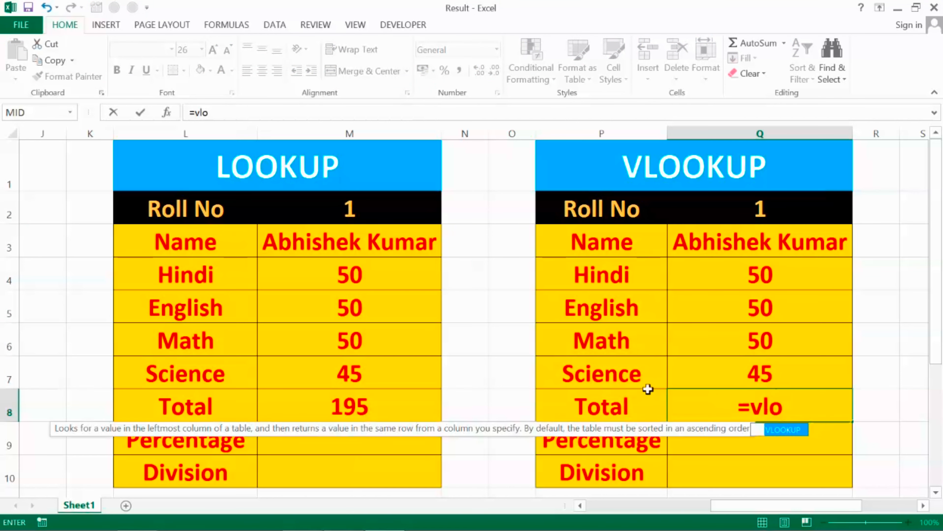
key(Tab)
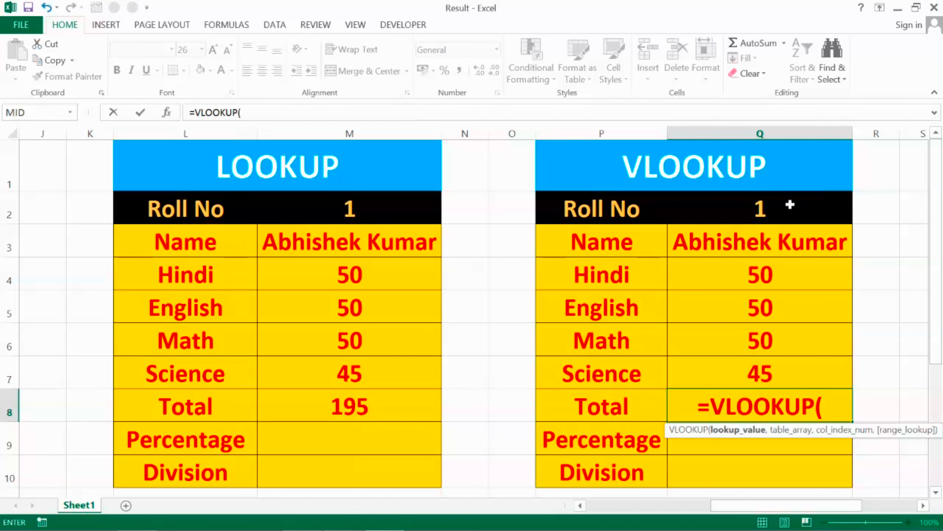
text(q2,)
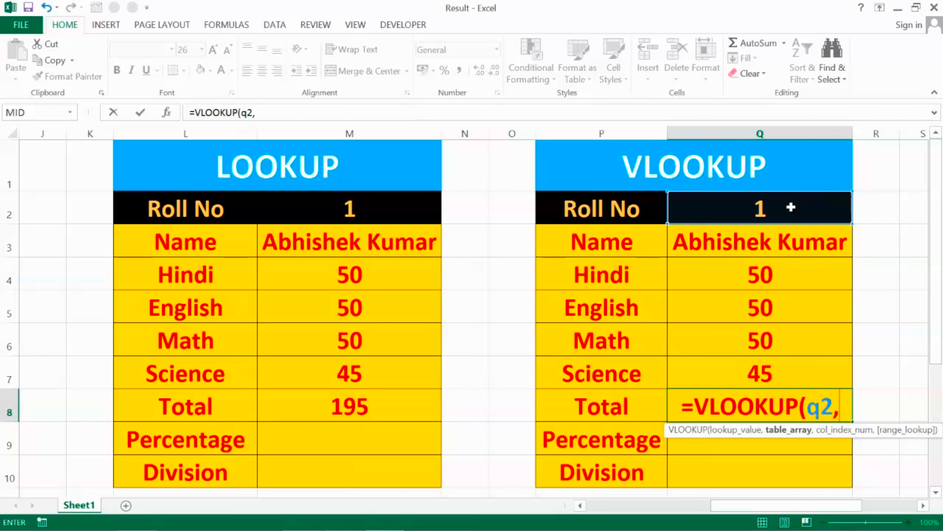
text(a1:i)
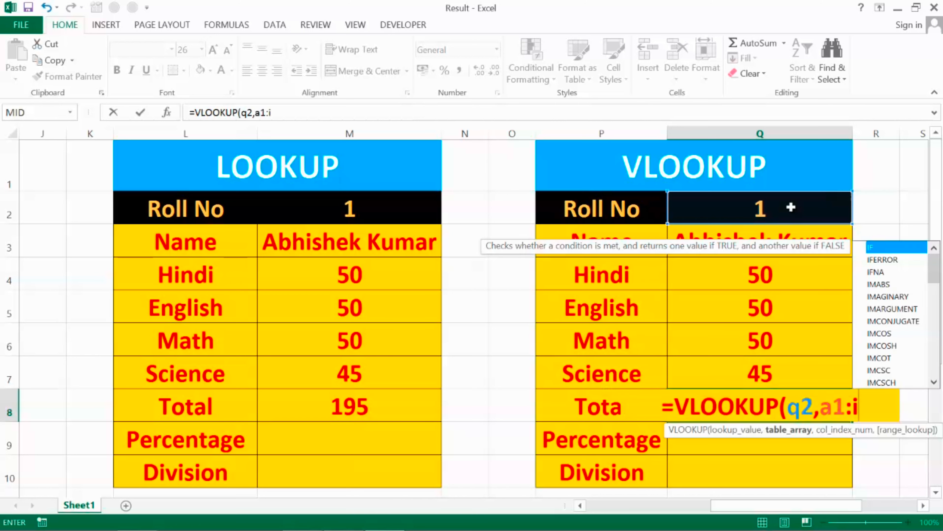
text(9,)
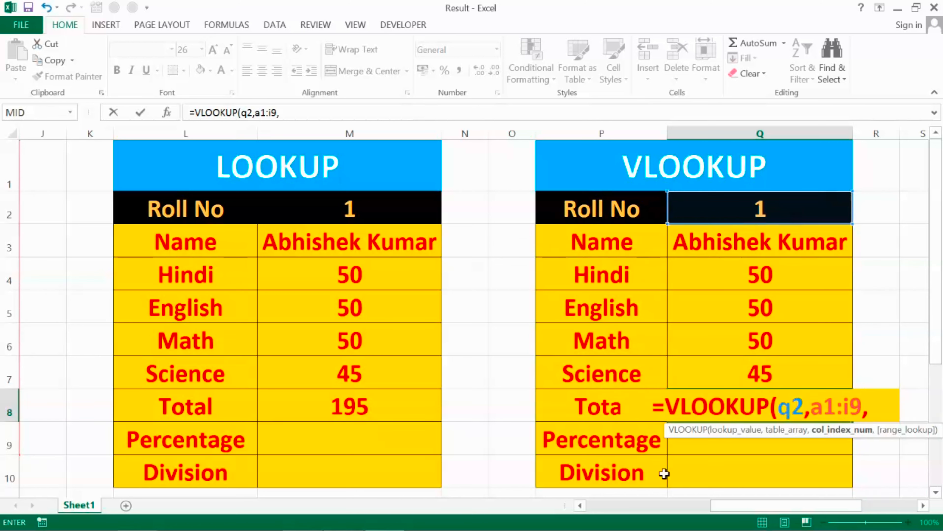
drag(740, 504, 632, 509)
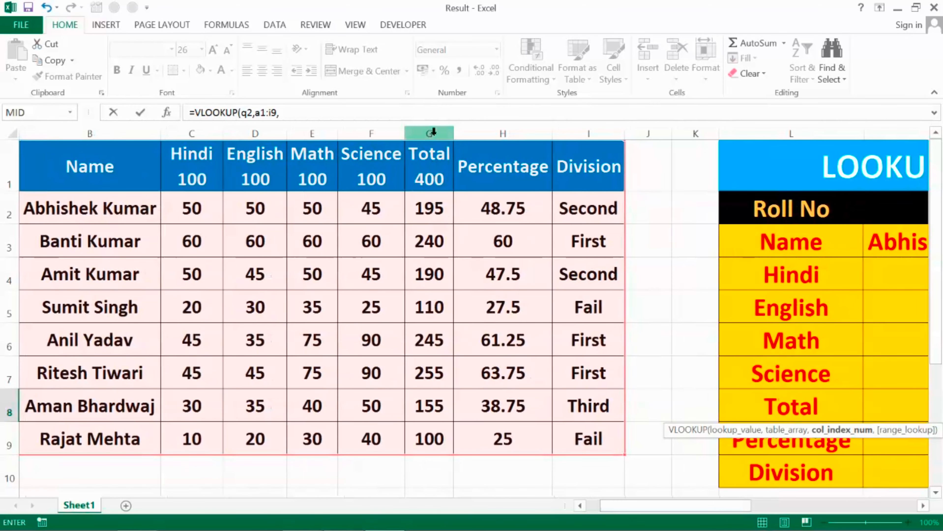
drag(630, 504, 757, 507)
text(7)
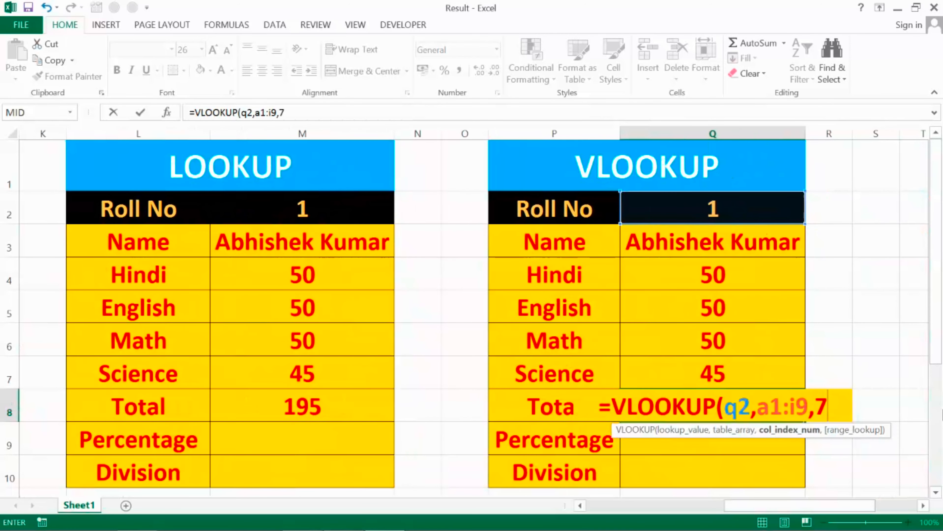
text(,)
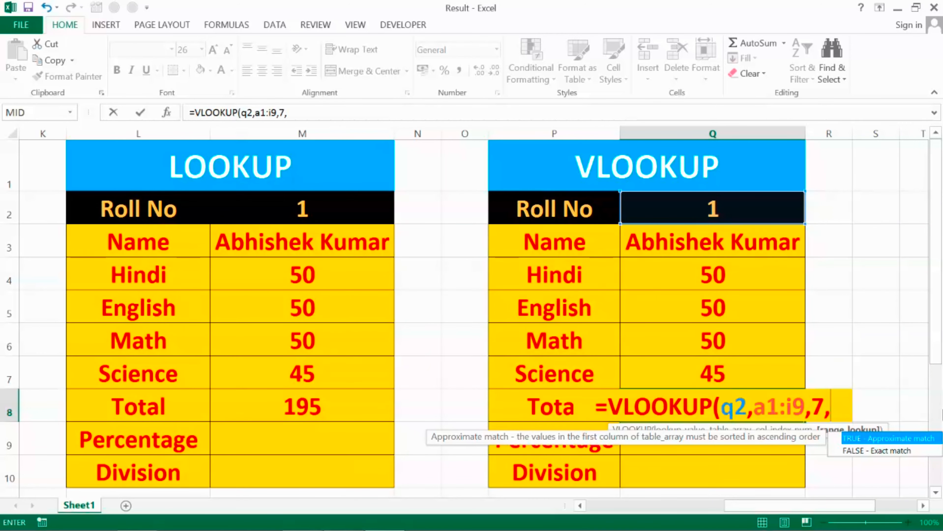
key(Down)
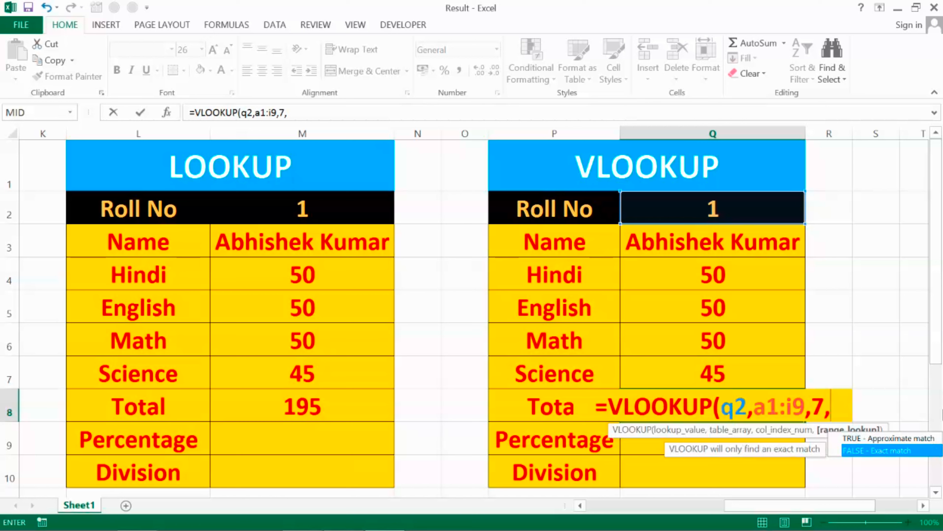
key(Tab)
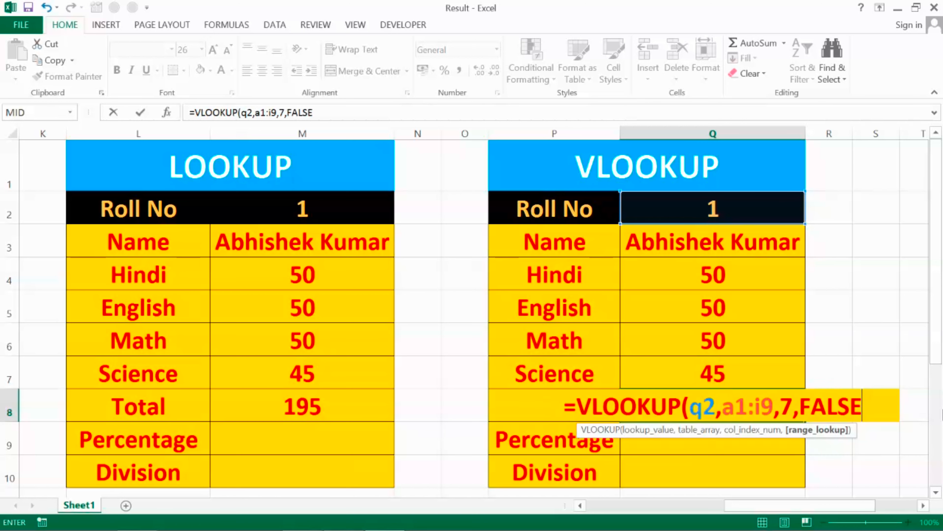
text())
key(Return)
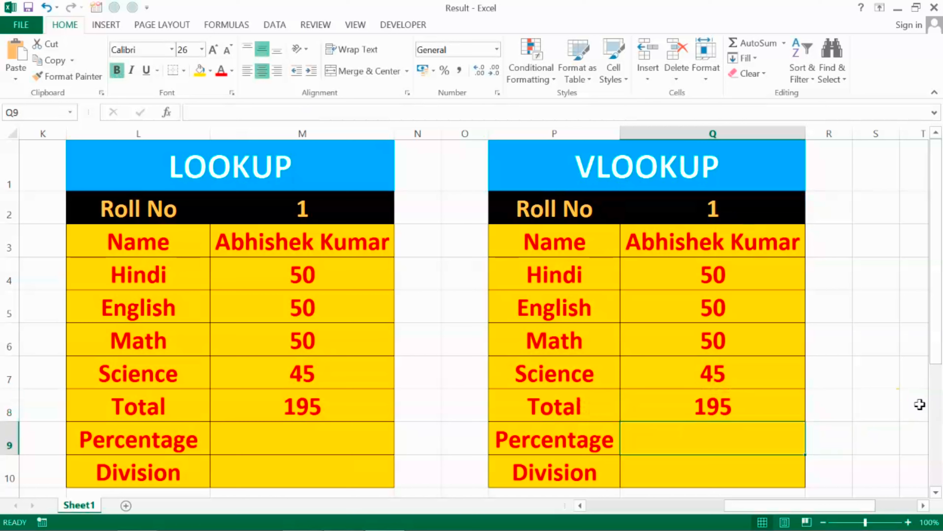
Set the Roll No to 4 in both the LOOKUP table (M2) and the VLOOKUP table (Q2)
click(302, 211)
text(4)
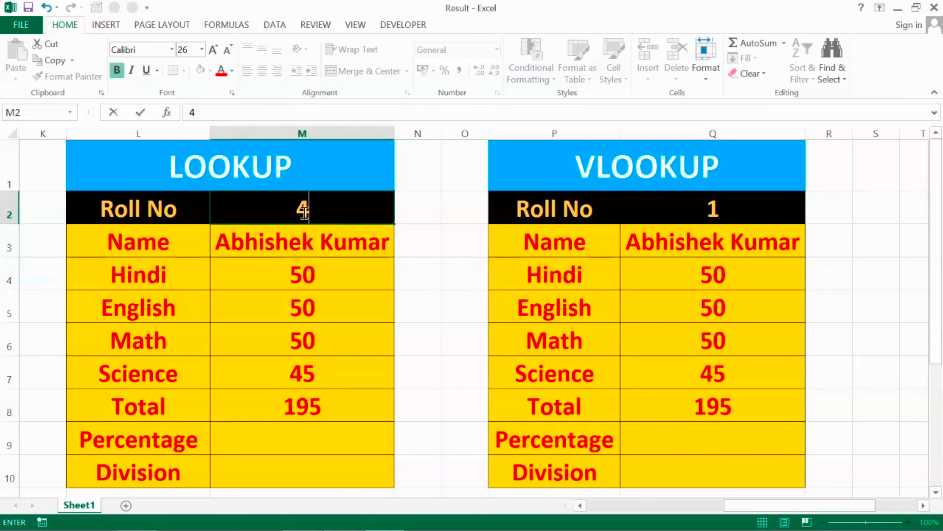
key(Tab)
key(Right)
key(Right)
key(Right)
key(Right)
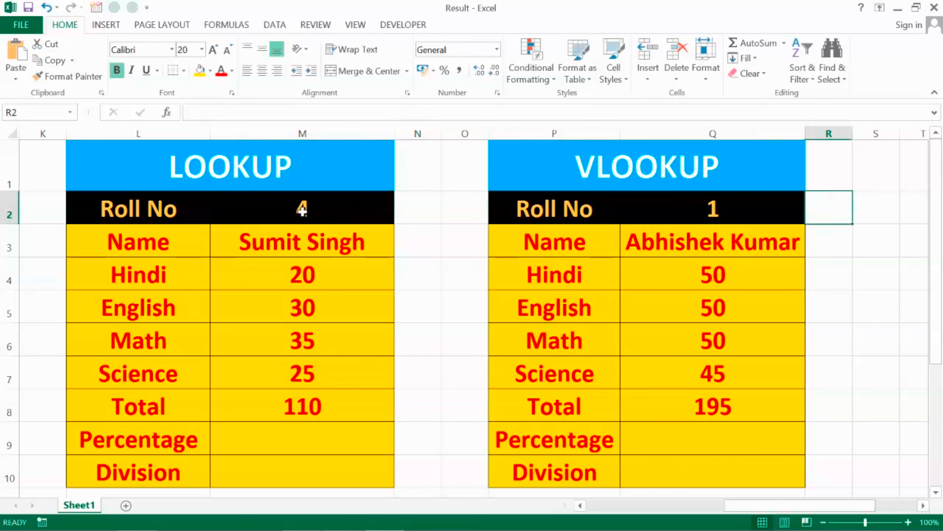
key(Left)
text(4)
key(Return)
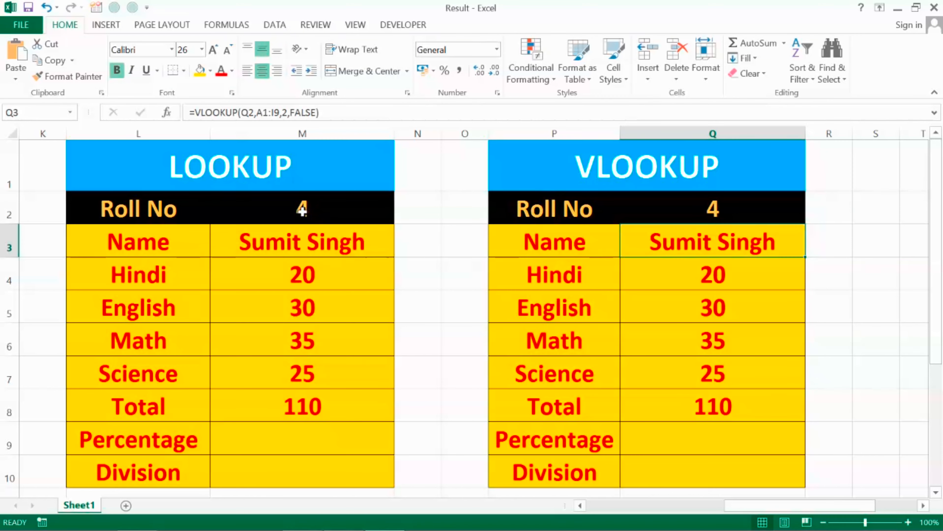
key(Down)
key(Down)
key(Down)
key(Down)
key(Down)
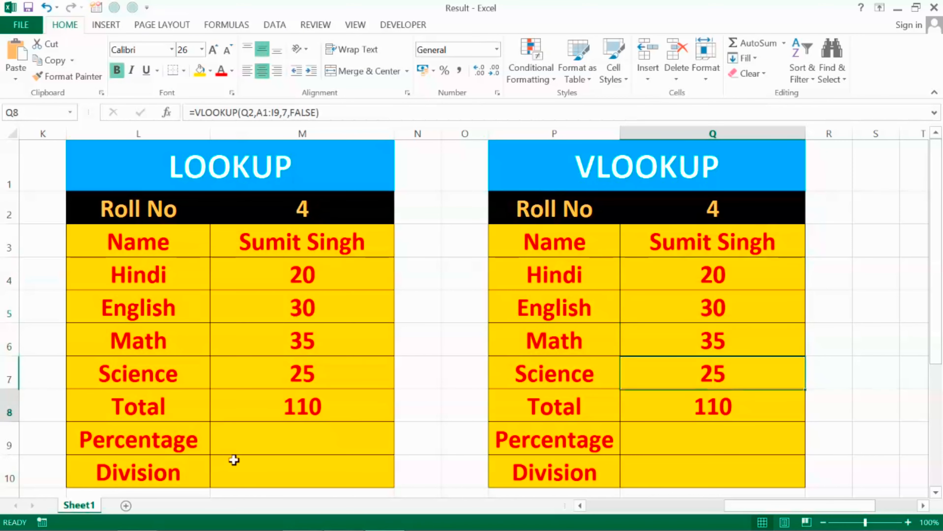
key(Down)
key(Down)
key(Down)
click(274, 395)
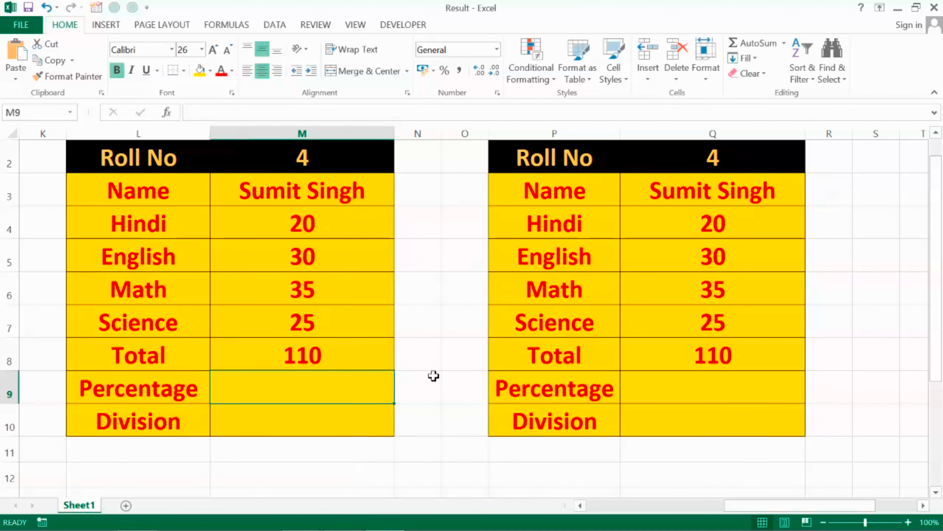
key(Up)
key(Up)
key(Up)
key(Up)
key(Up)
key(Up)
scroll(433, 376, up, 1)
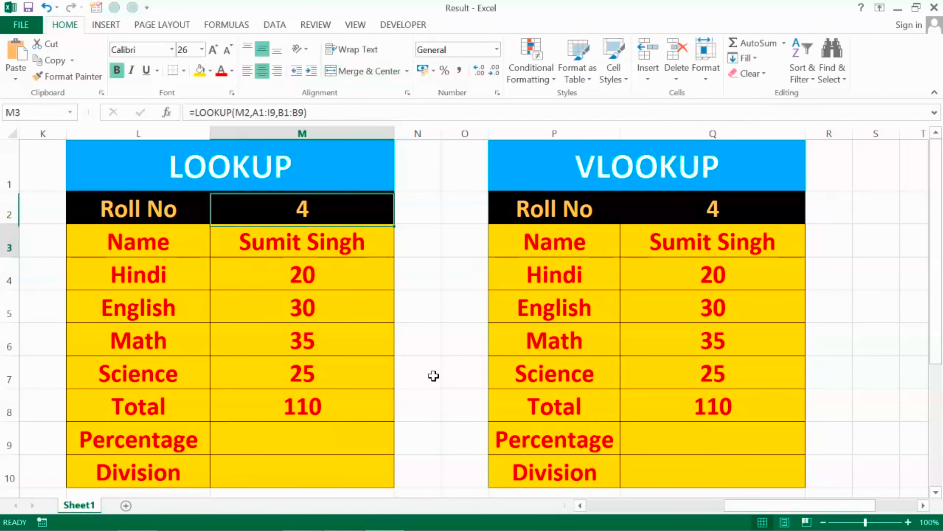
Enter =LOOKUP(M2,A1:I9,H1:H9) in M9 to return the Percentage in the LOOKUP table
key(Down)
key(Down)
key(Down)
key(Down)
key(Down)
key(Down)
text(=)
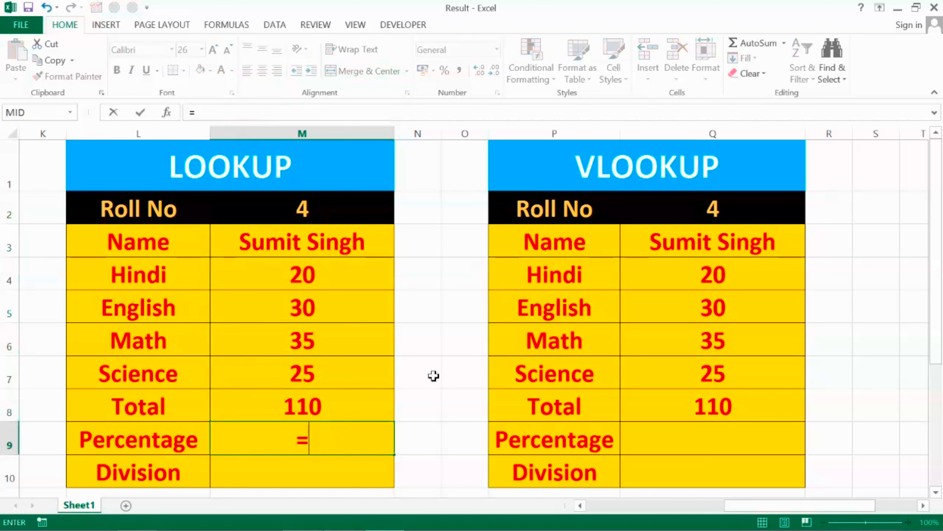
text(loo)
key(Tab)
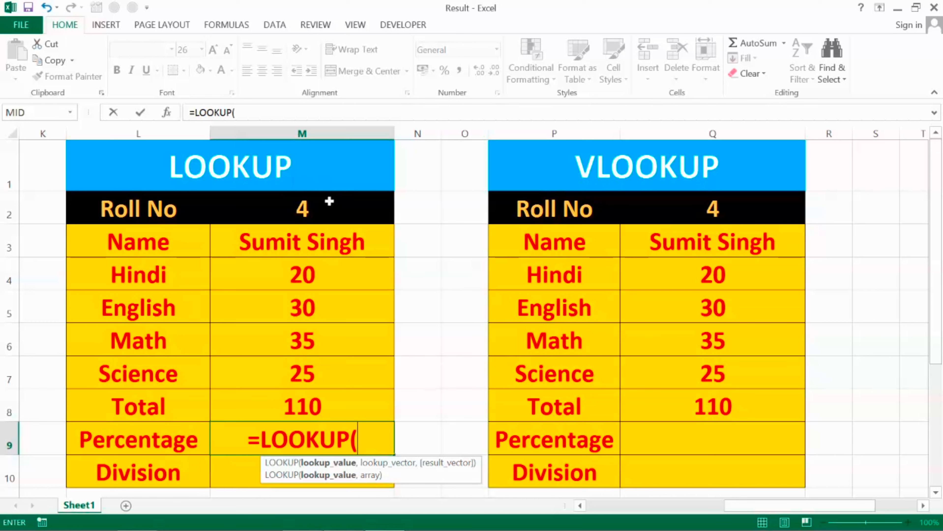
text(m2,)
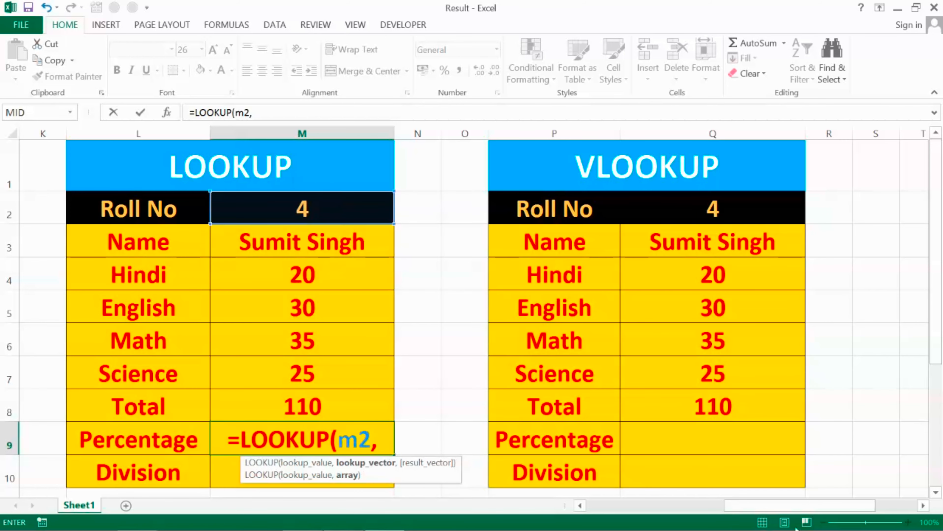
drag(800, 506, 644, 508)
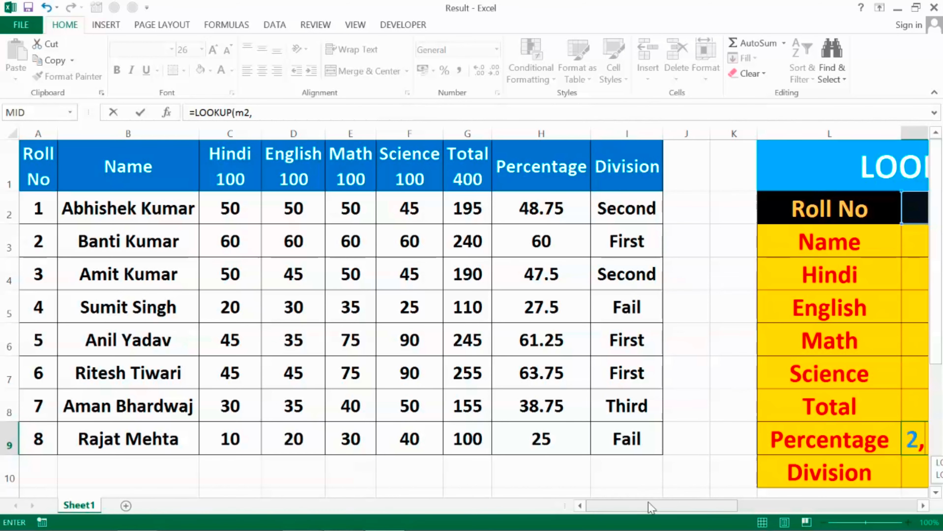
drag(648, 506, 731, 511)
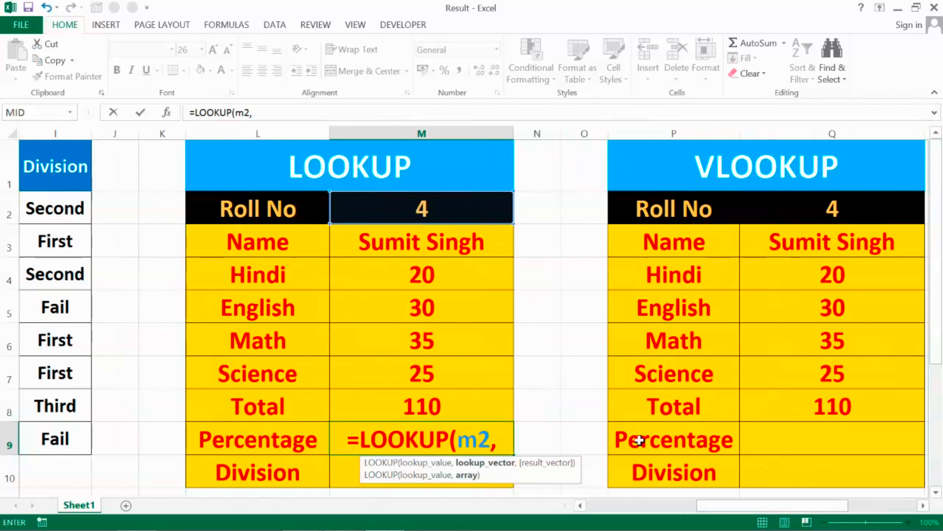
text(a1:i8)
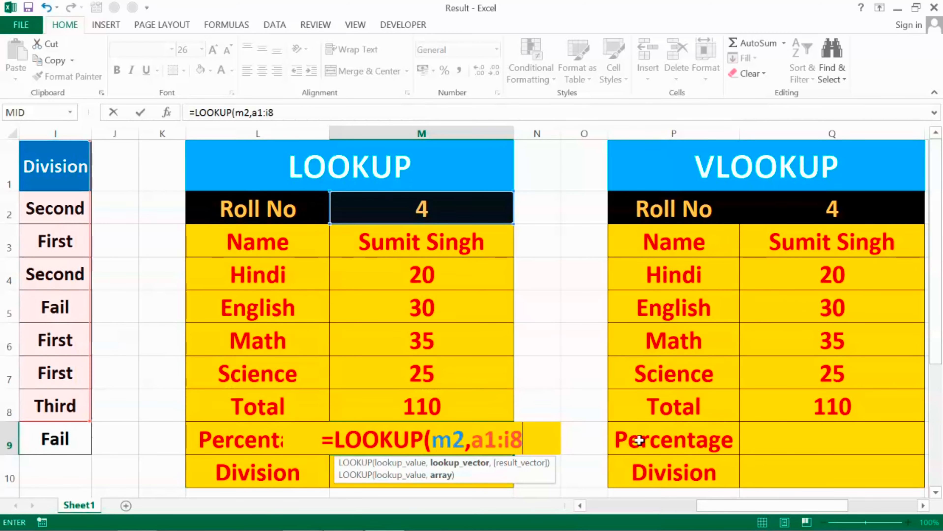
key(BackSpace)
text(9,)
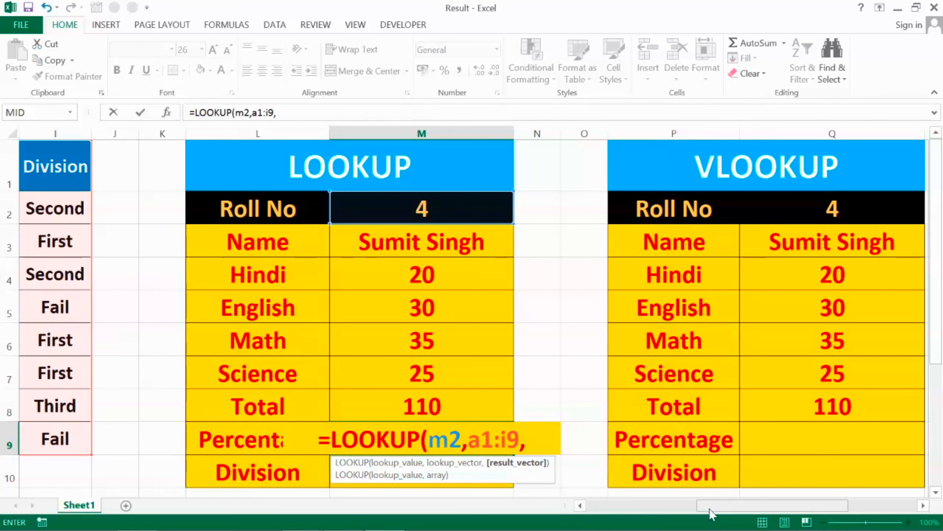
drag(708, 511, 695, 512)
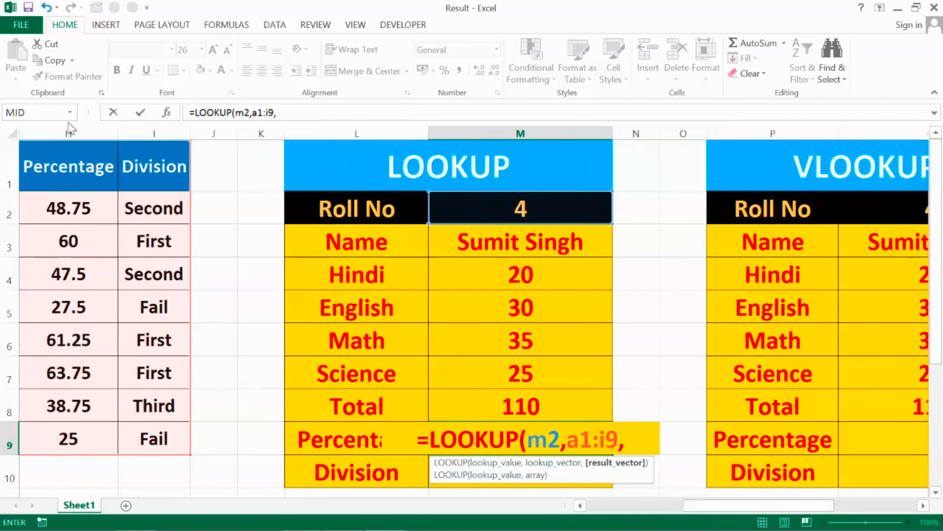
text(h)
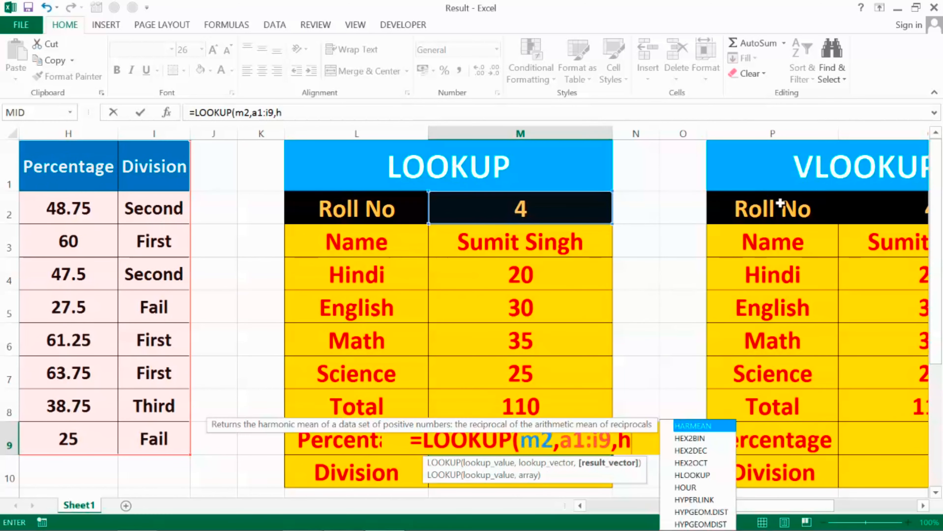
text(1:)
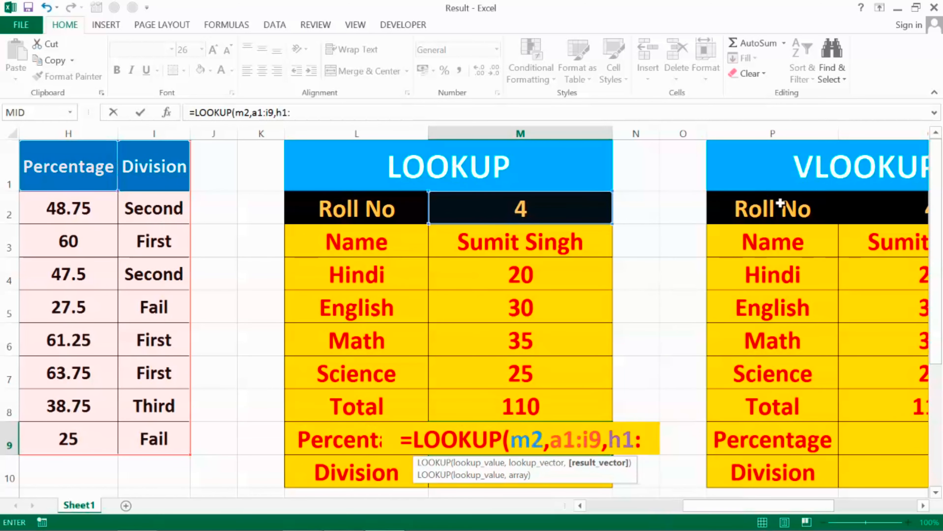
text(h9)
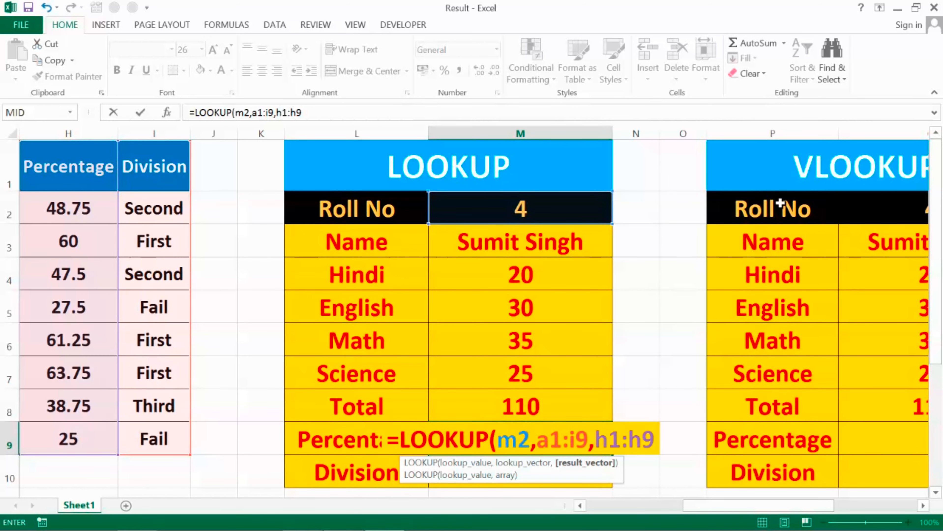
text())
key(Return)
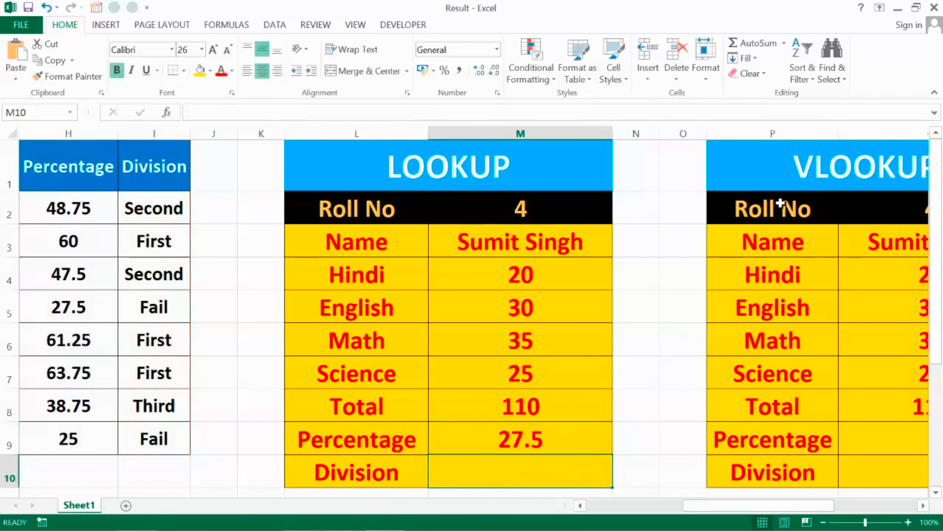
Enter =VLOOKUP(Q2,A1:I9,8,FALSE) in Q9 to return the Percentage in the VLOOKUP table
key(Up)
key(ctrl+c)
key(Right)
key(Right)
key(Right)
key(Right)
key(Right)
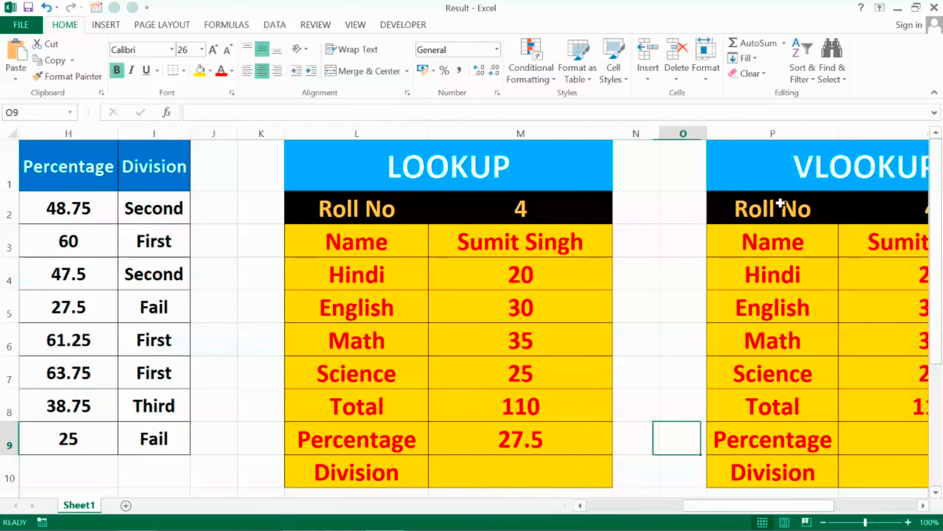
key(Left)
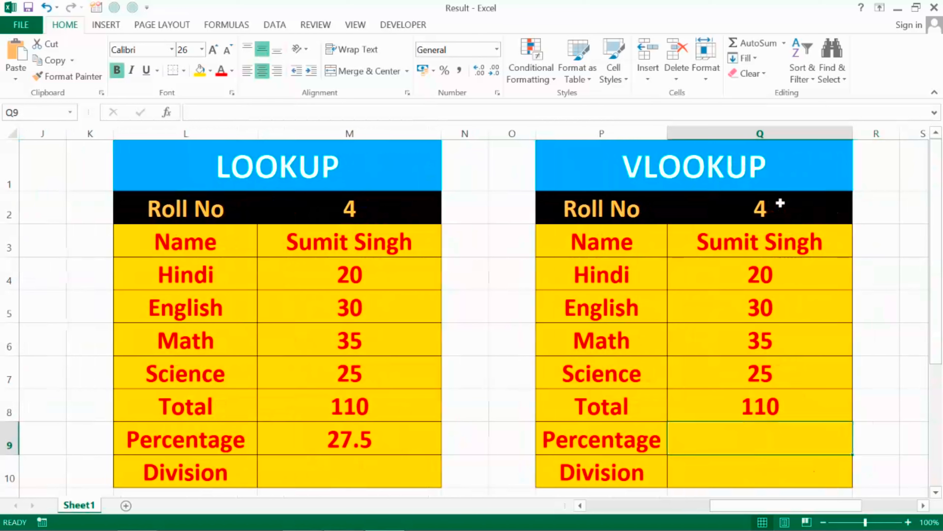
text(=vlo)
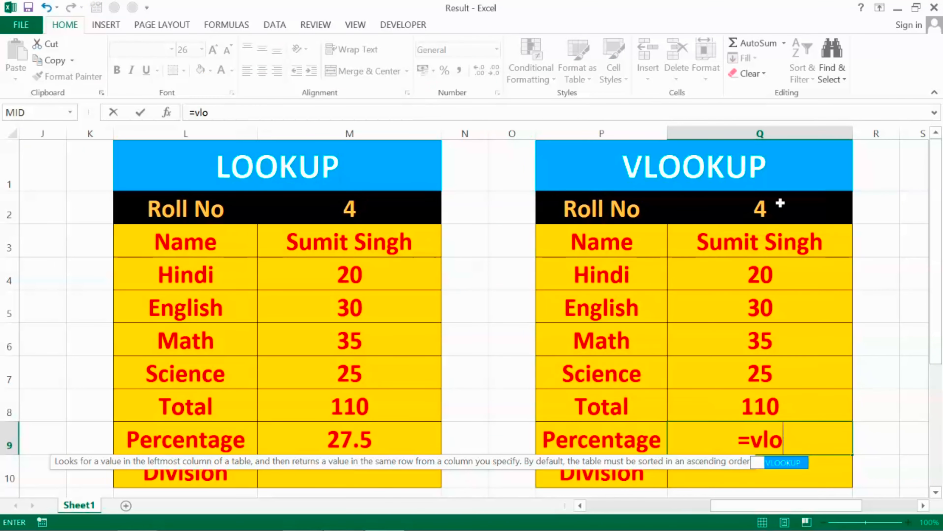
key(Tab)
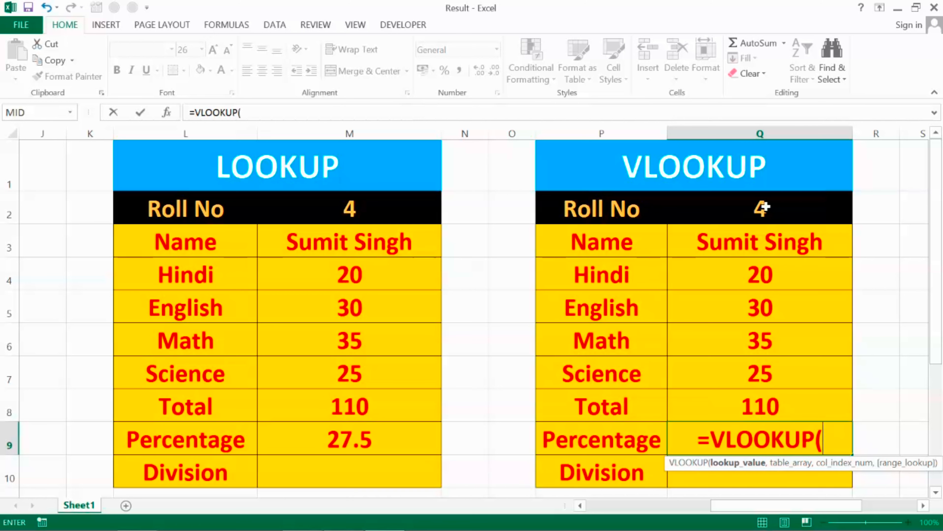
text(q2,a)
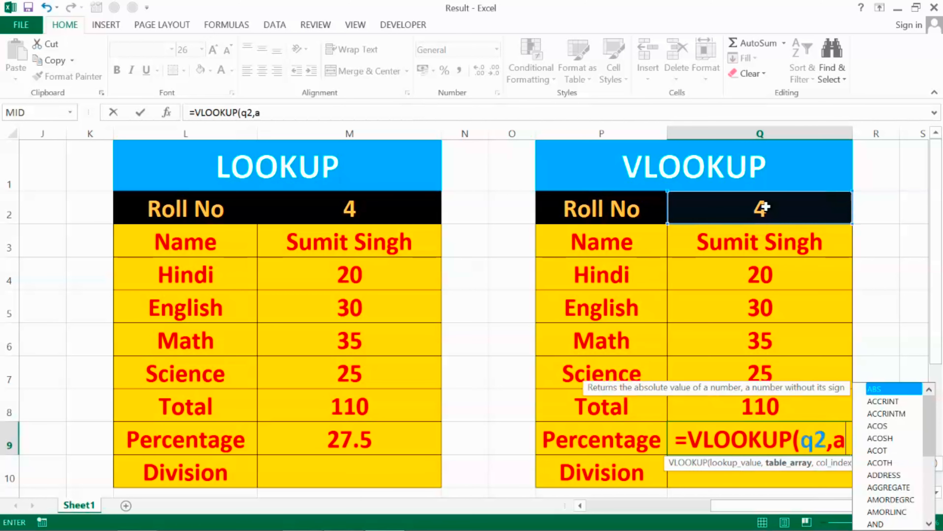
text(1:i9)
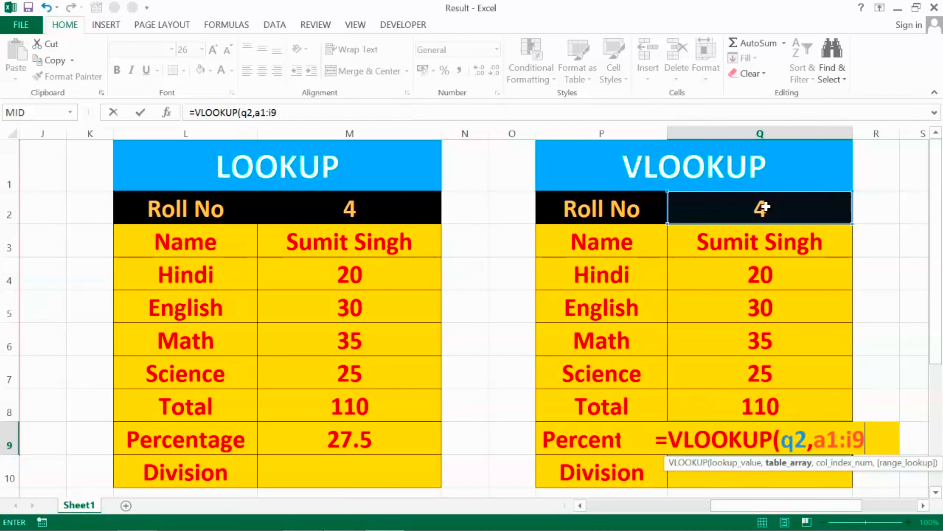
text(,)
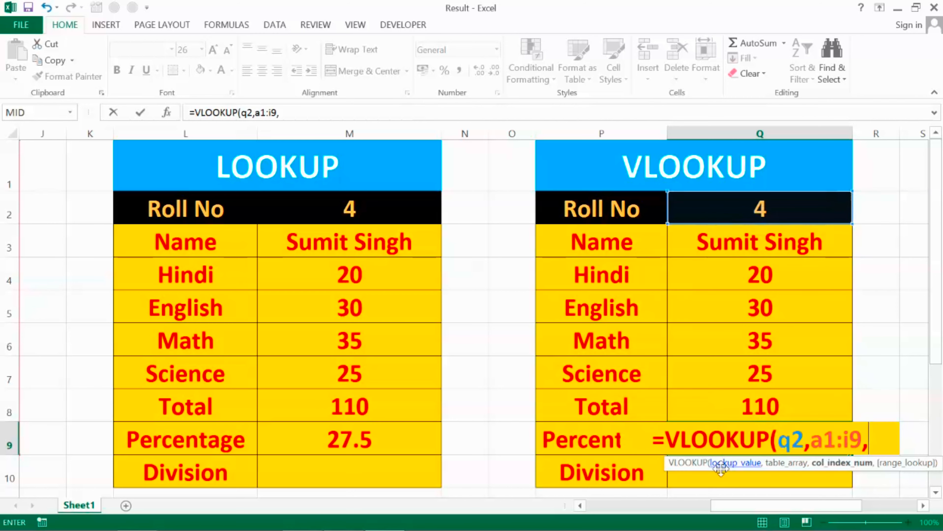
drag(726, 505, 656, 522)
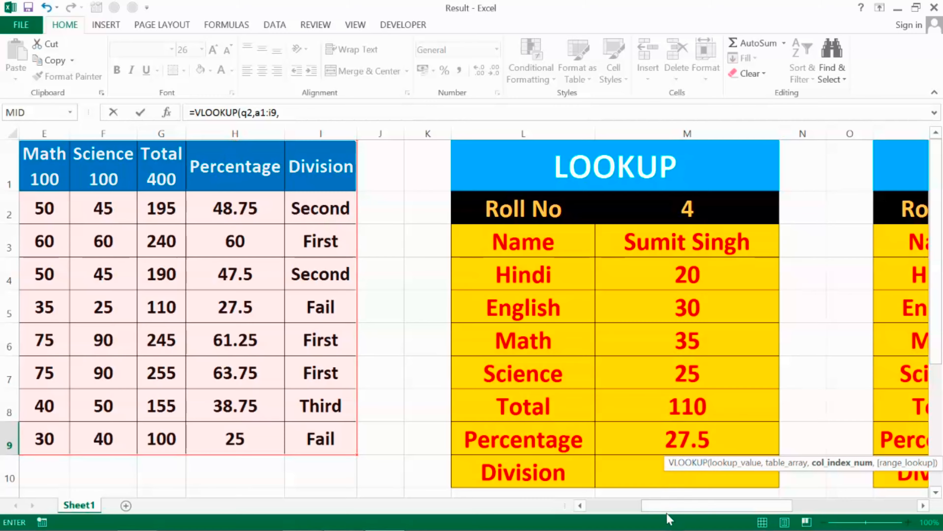
drag(670, 506, 614, 506)
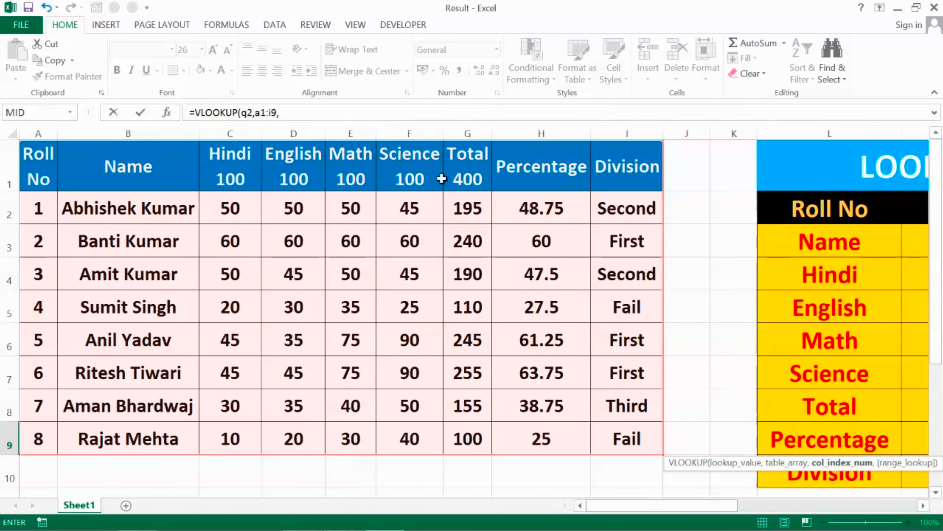
drag(674, 506, 825, 513)
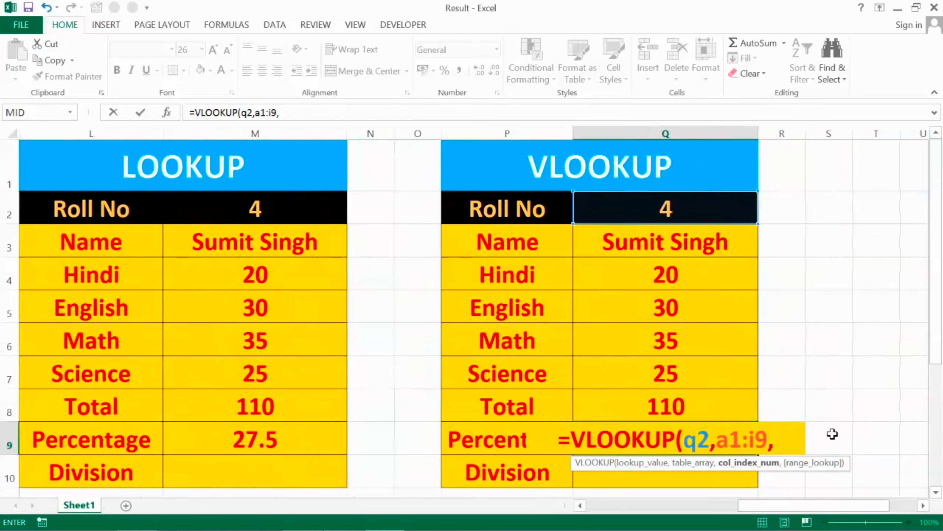
text(8,)
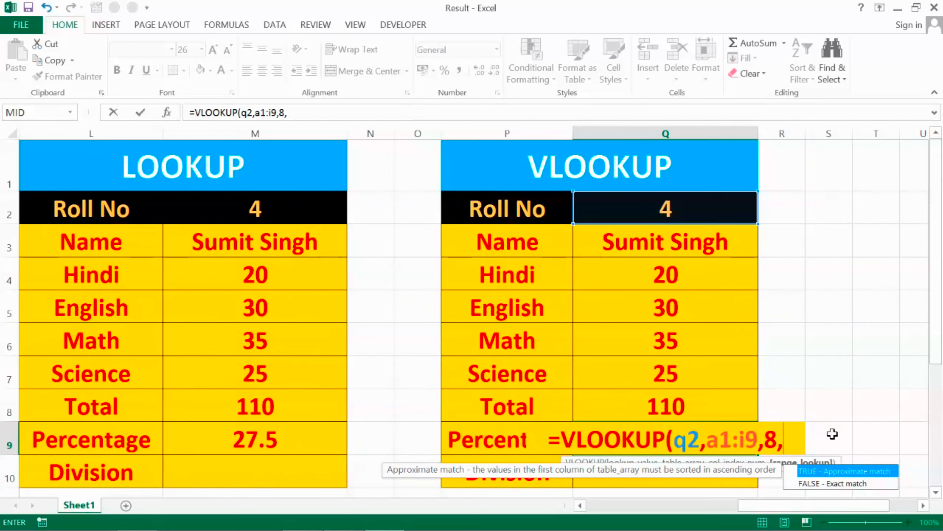
key(Down)
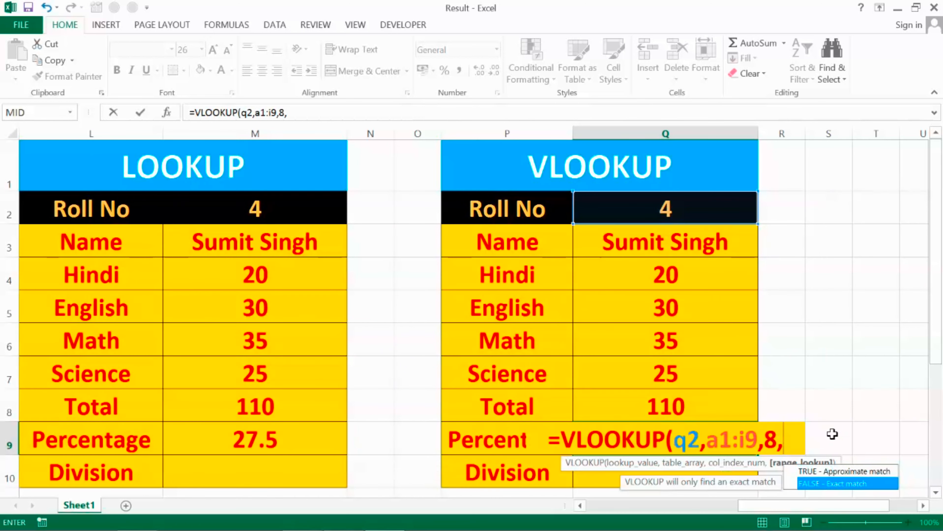
key(Tab)
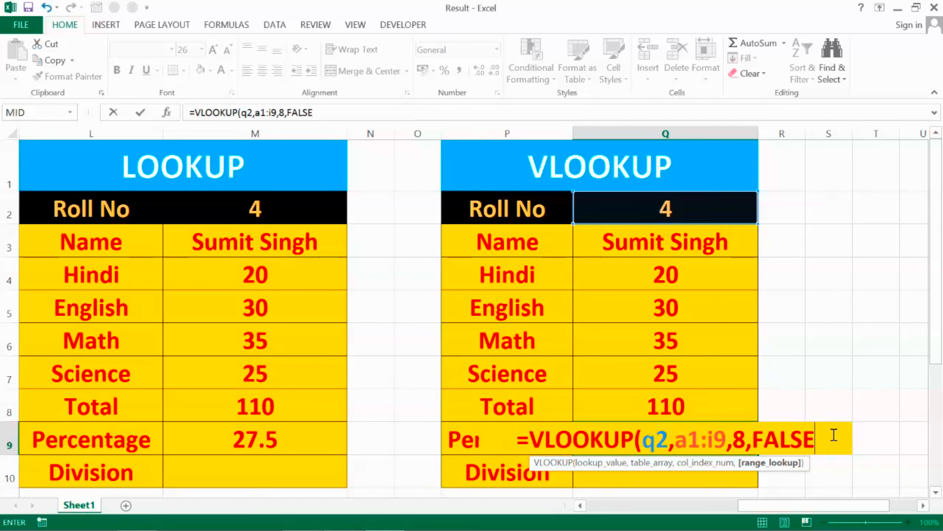
text())
key(Return)
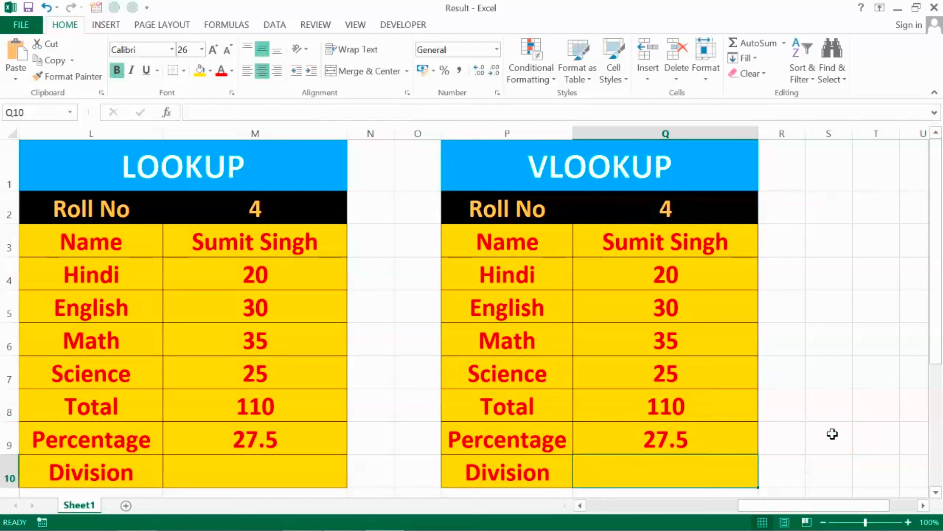
Set the Roll No to 5 in both the VLOOKUP table (Q2) and the LOOKUP table (M2)
key(Up)
key(Up)
key(Up)
key(Up)
key(Up)
key(Up)
key(Up)
key(Up)
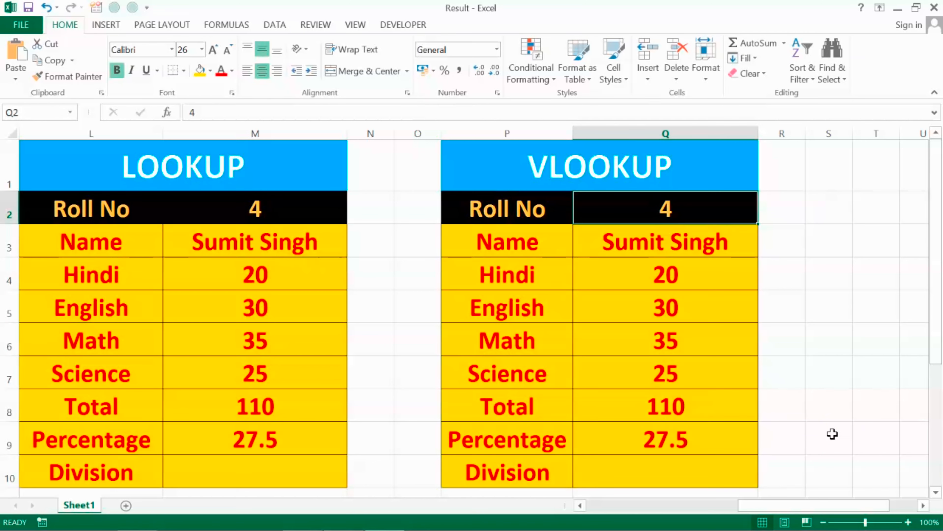
text(5)
key(Return)
key(Left)
key(Left)
key(Left)
key(Left)
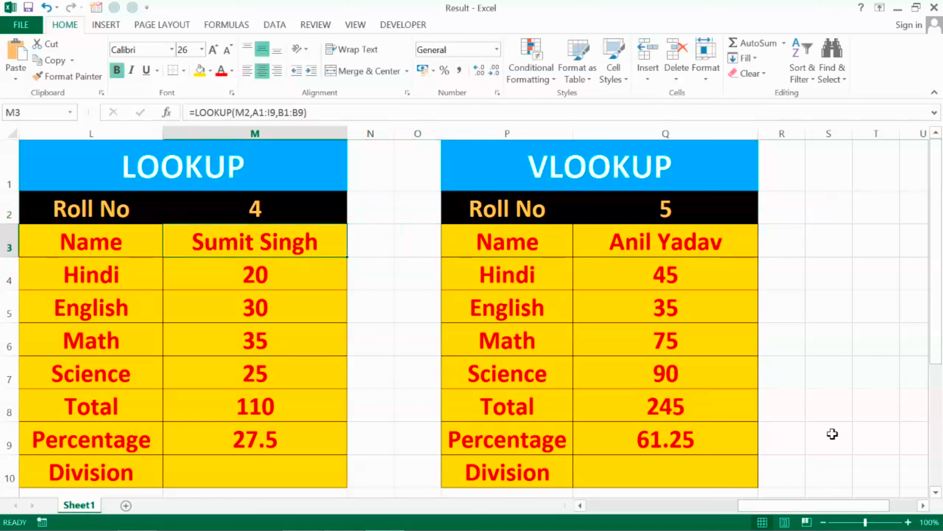
key(Up)
text(5)
key(Return)
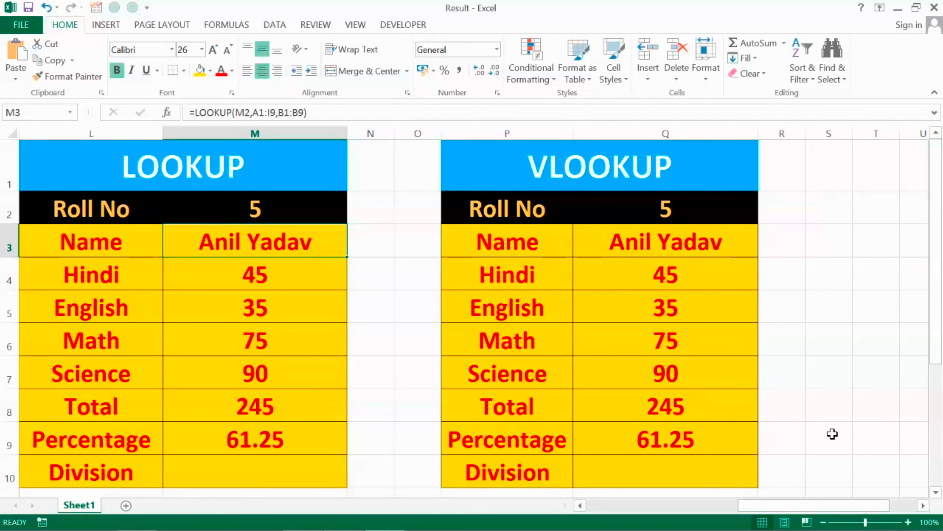
Enter =LOOKUP(M2,A1:I9,I1:I9) in M10 to return the Division in the LOOKUP table
key(Down)
key(Down)
key(Down)
key(Down)
key(Down)
key(Down)
key(Down)
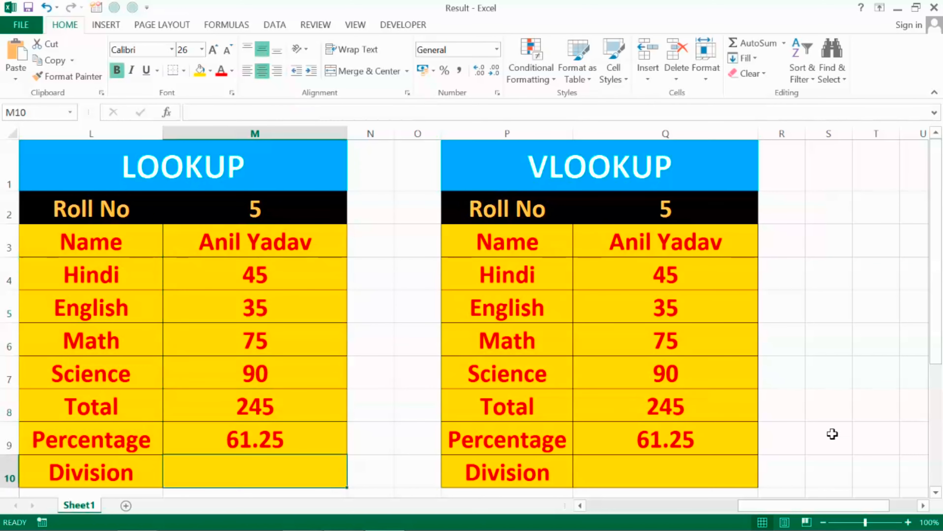
text(=loo)
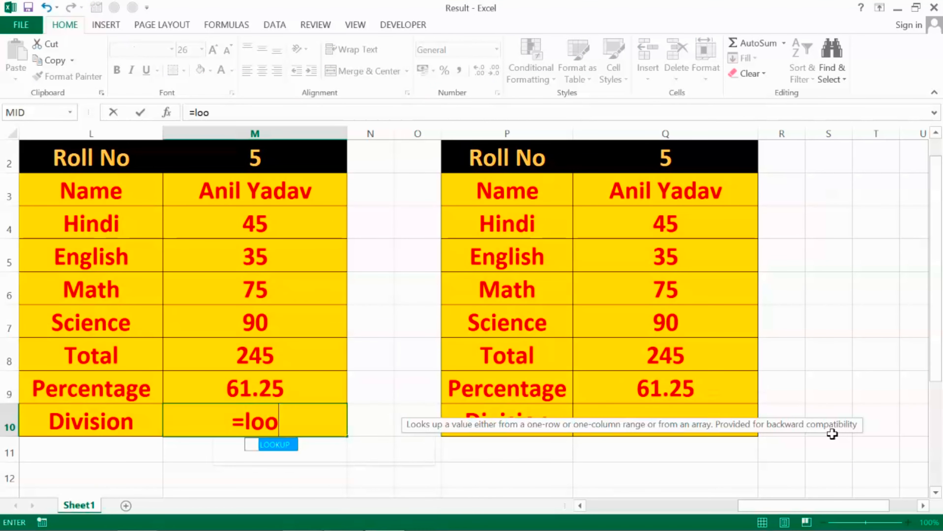
key(Tab)
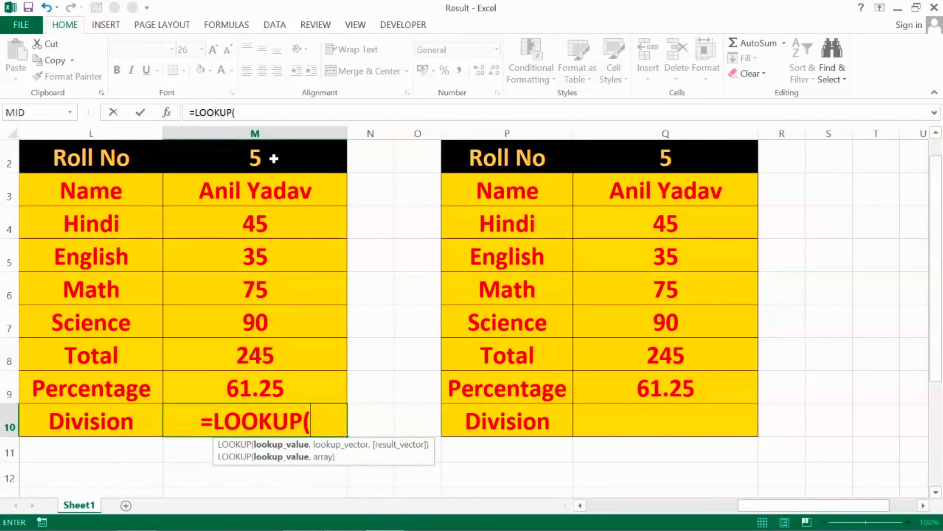
text(m2)
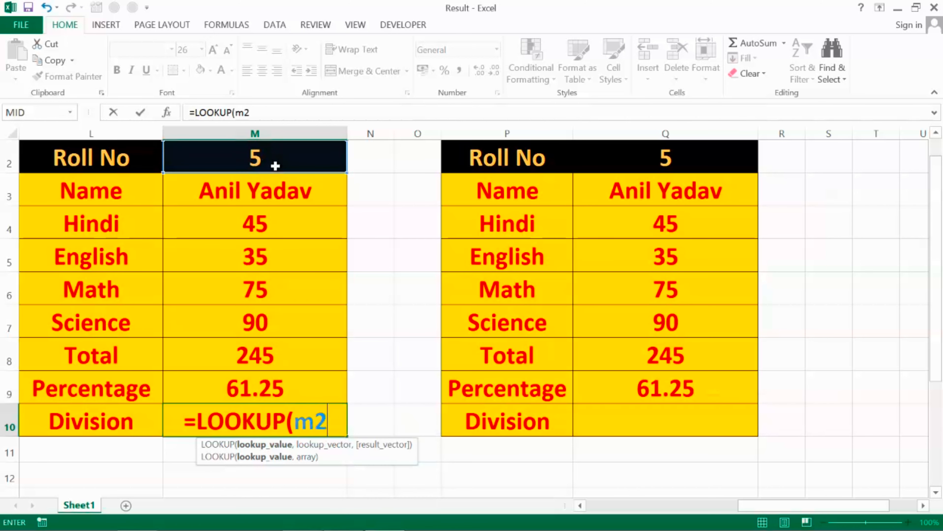
text(,a)
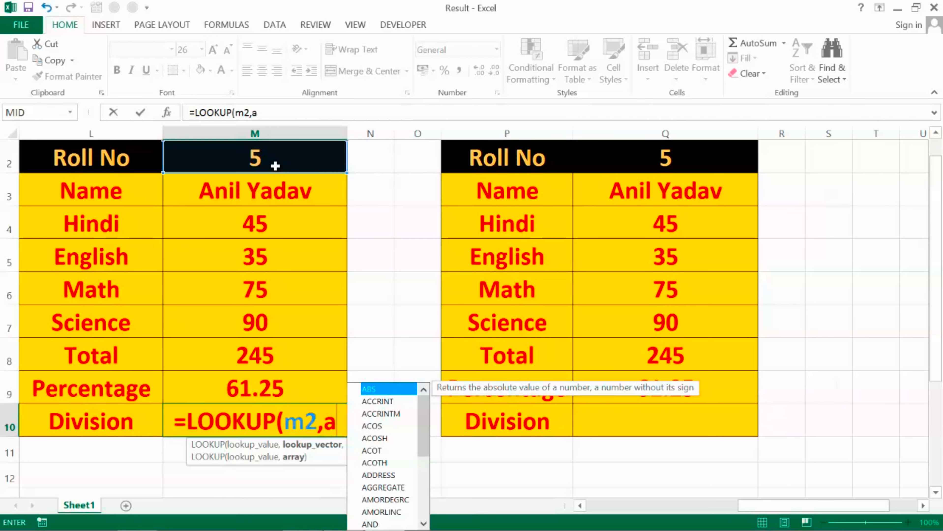
text(1:i9,)
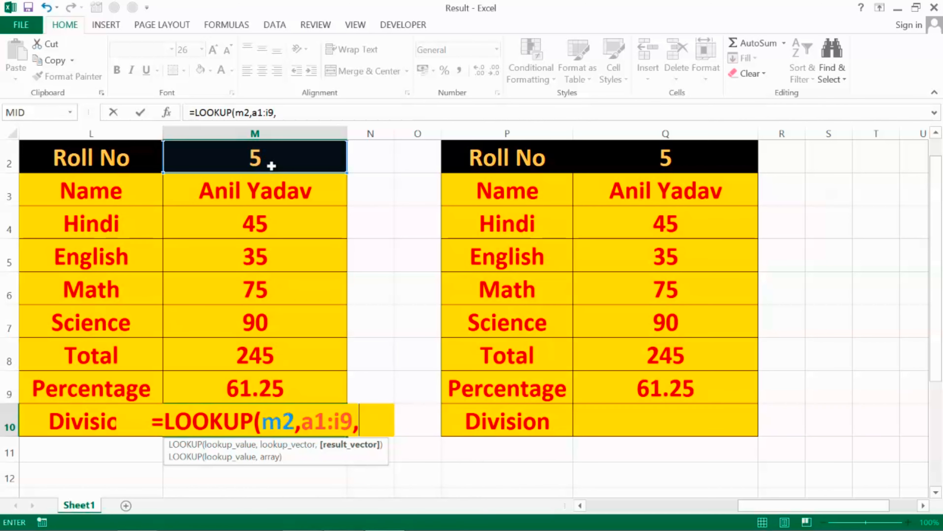
drag(755, 509, 597, 508)
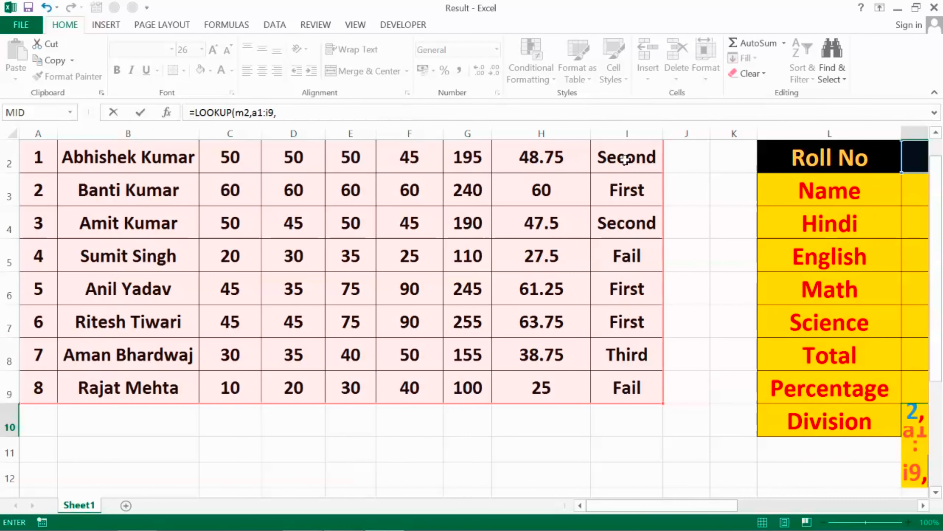
click(936, 133)
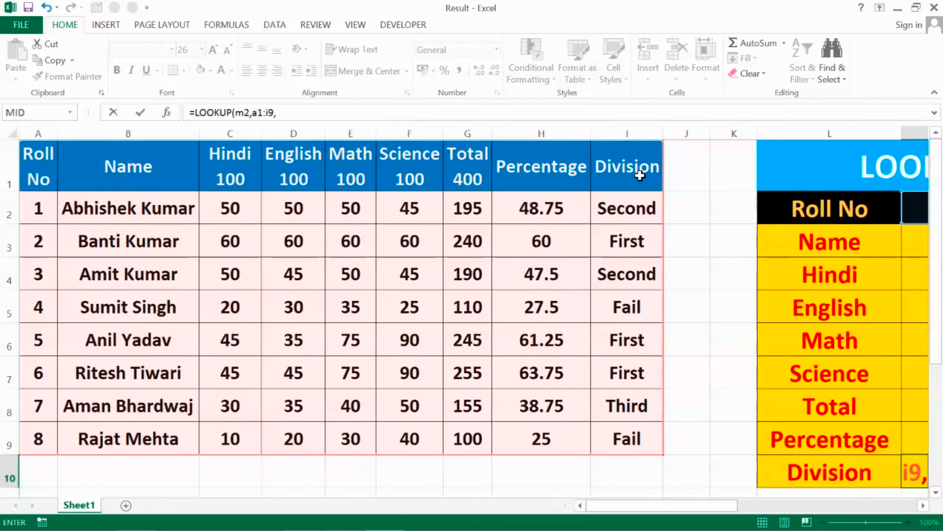
click(751, 498)
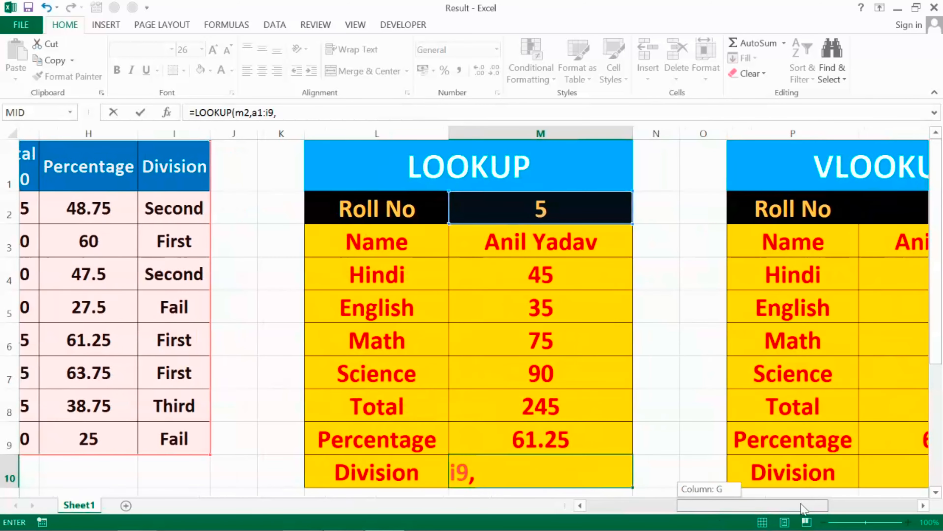
text(i1)
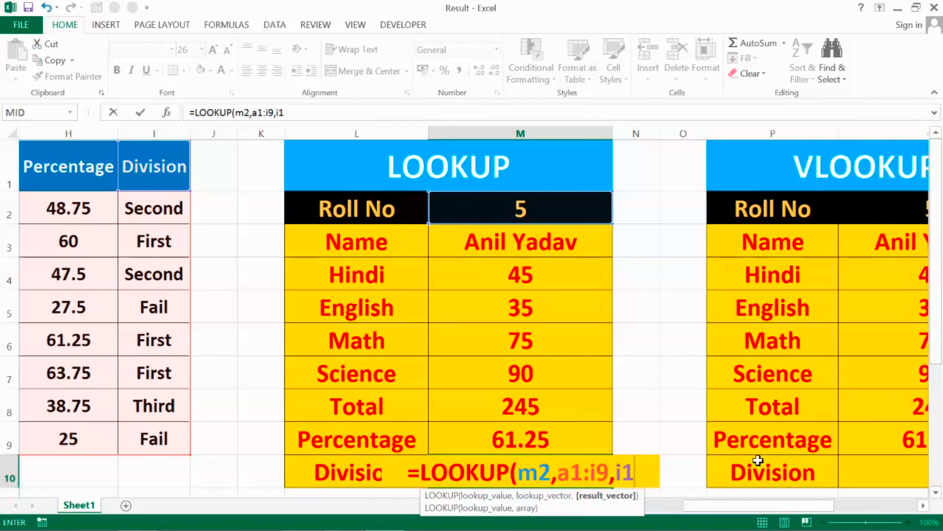
text(:i9)
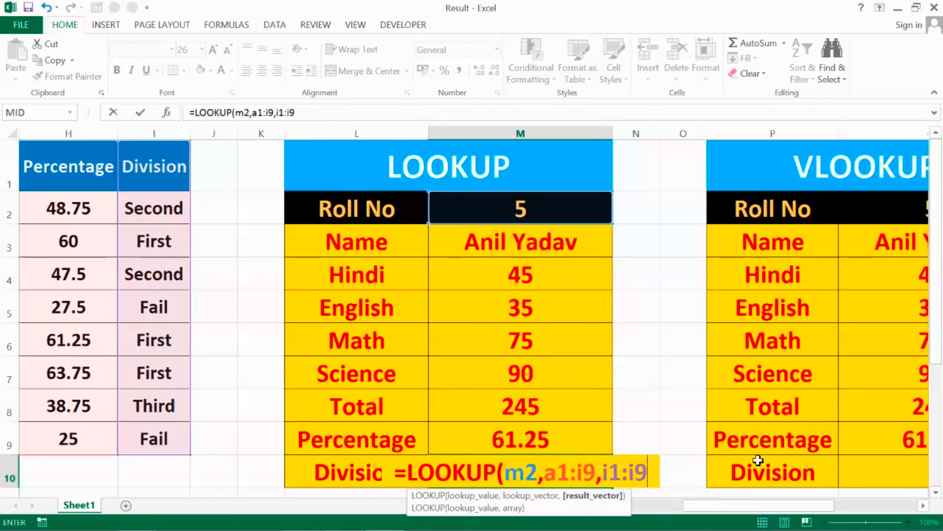
text())
key(Return)
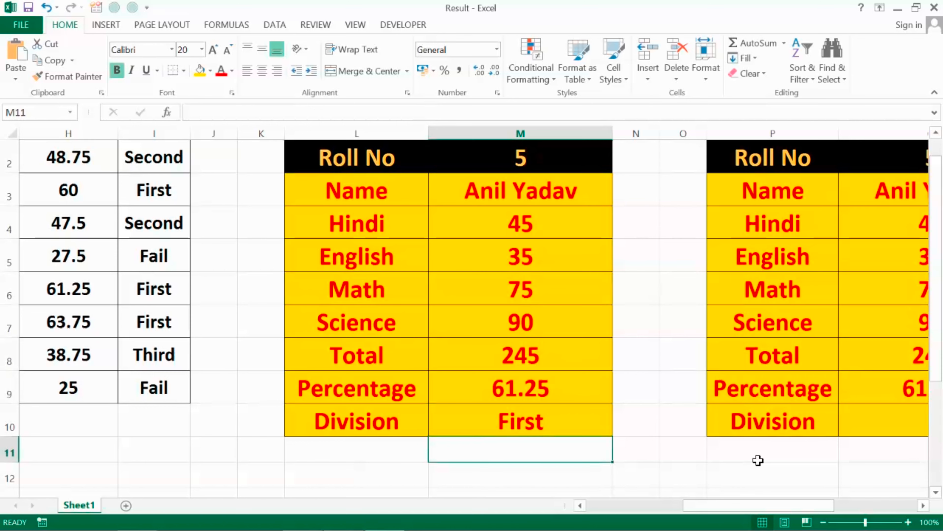
Check the LOOKUP results against roll number 5's row in the source table, from Roll No across to Division
key(Up)
key(Up)
key(Up)
key(Up)
key(Up)
key(Left)
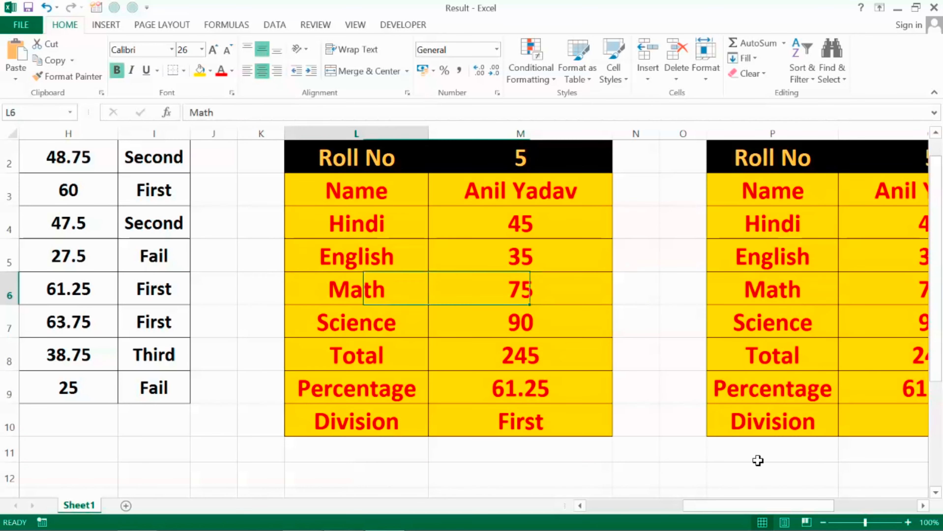
key(Left)
key(Left)
key(Left)
key(Left)
key(Left)
key(Left)
key(Left)
key(Left)
key(Left)
key(Left)
key(Left)
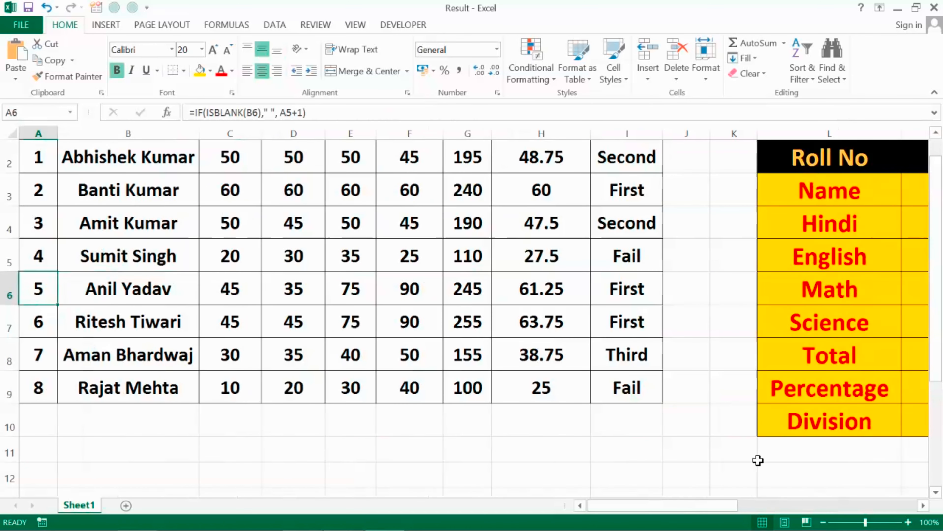
key(Right)
key(Right)
key(Right)
key(Right)
key(Right)
key(Right)
key(Right)
key(Right)
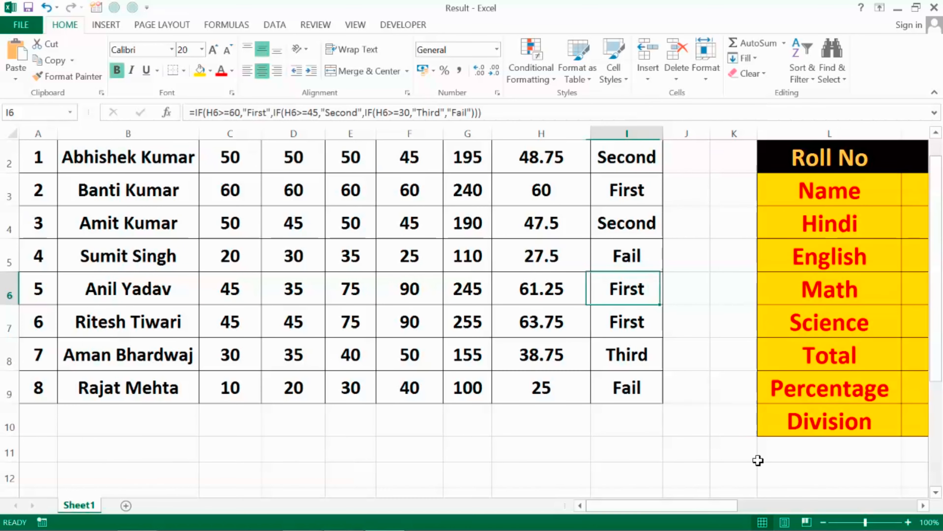
Set the LOOKUP table's Roll No in M2 to 1
key(Right)
key(Right)
key(Right)
key(Right)
key(Right)
key(Up)
key(Up)
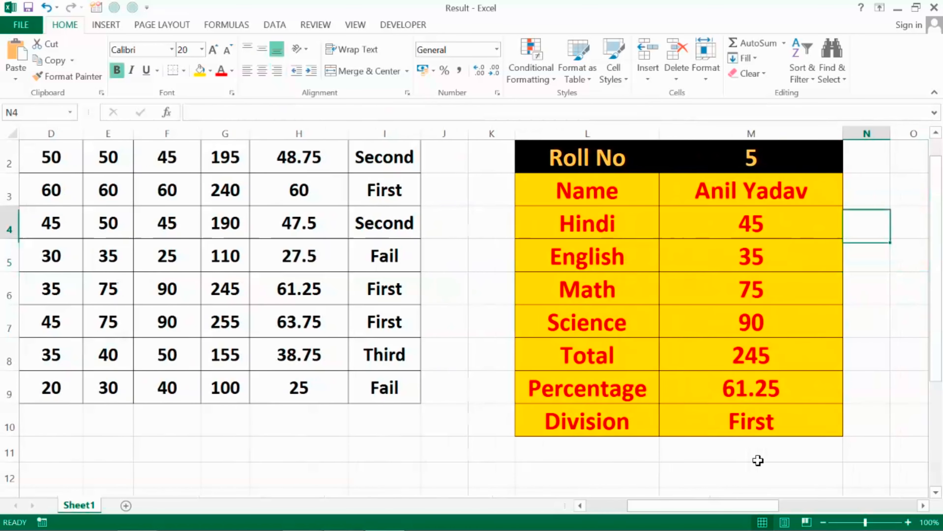
key(Up)
key(Up)
key(Up)
key(Down)
key(Left)
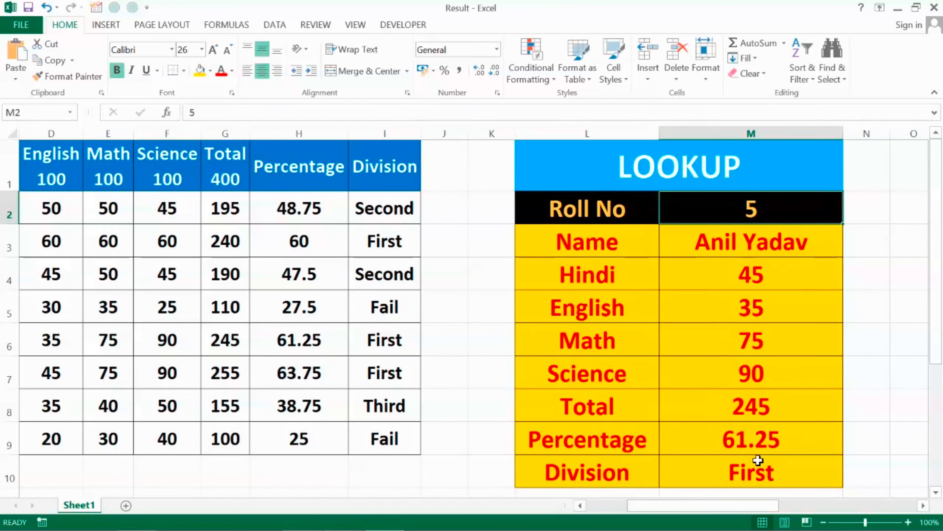
text(1)
key(Return)
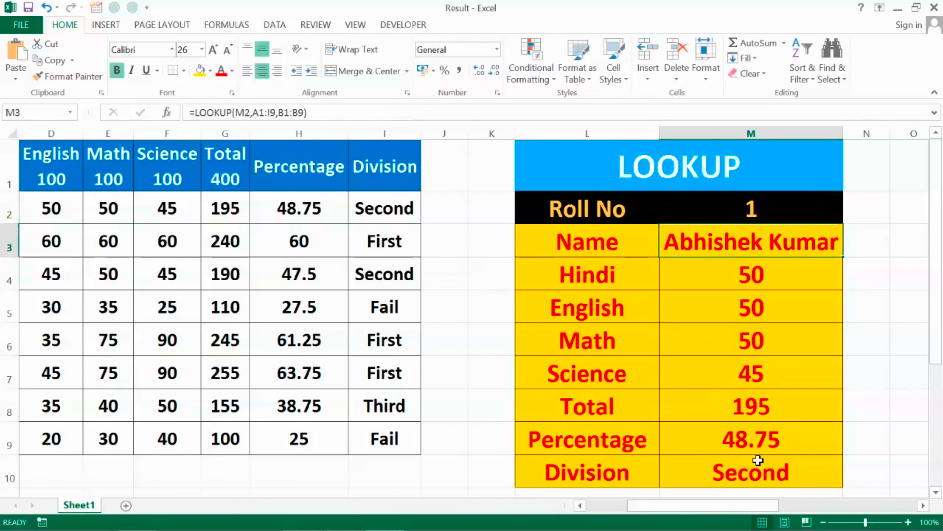
Check the LOOKUP results against roll number 1's row in the source table, from Roll No across to Division
key(Left)
key(Left)
key(Left)
key(Left)
key(Home)
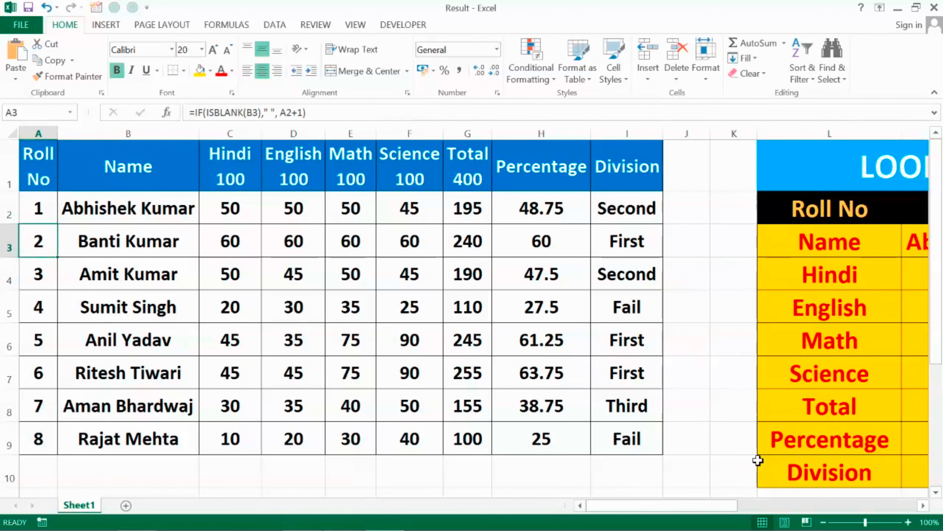
key(Up)
key(Right)
key(Right)
key(Right)
key(Right)
key(Right)
key(Right)
key(Right)
key(Right)
key(Right)
key(Right)
key(Right)
Set the LOOKUP table's Roll No in M2 to 3
key(Right)
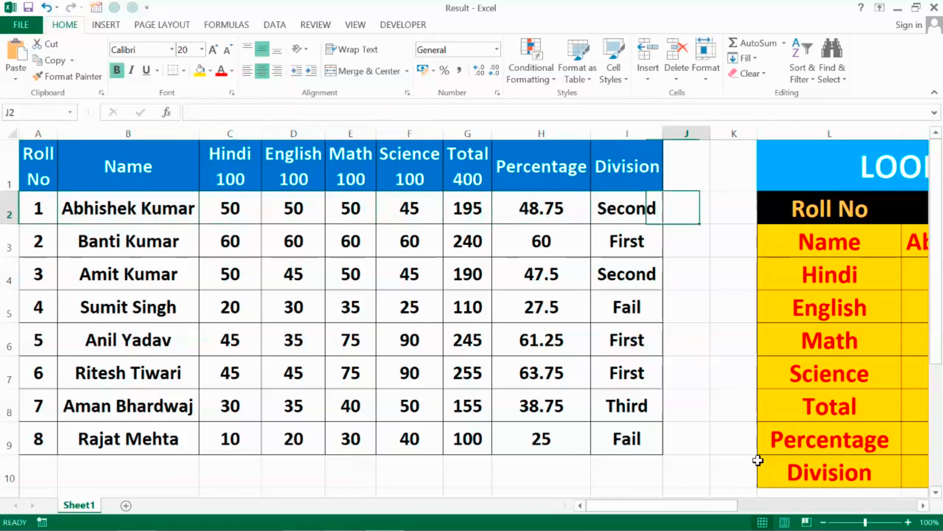
text(3)
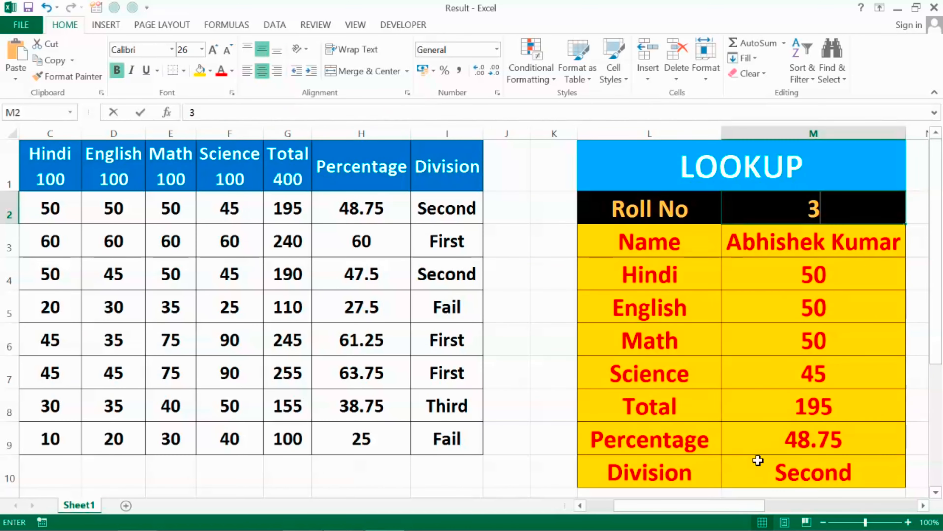
key(Return)
key(Up)
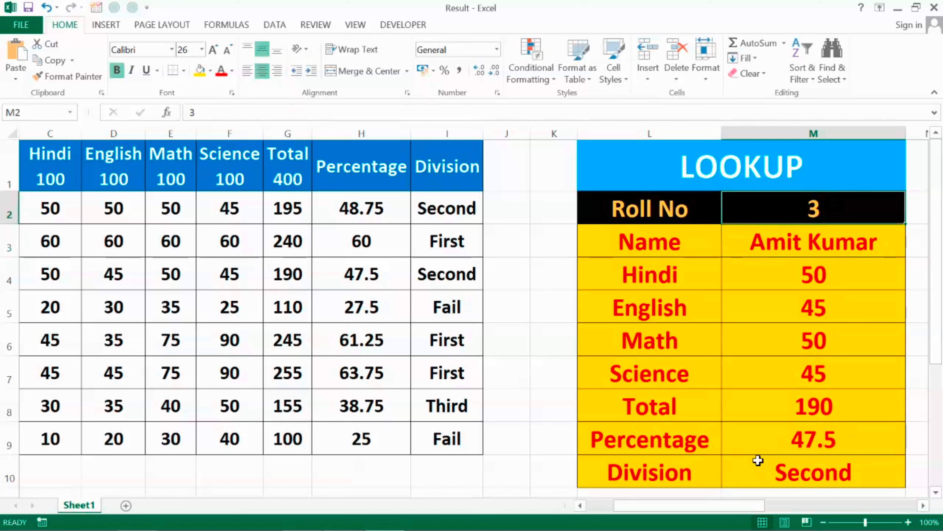
Look over the source table's columns from Roll No to Division to compare them with roll number 3's LOOKUP results
key(Left)
key(Home)
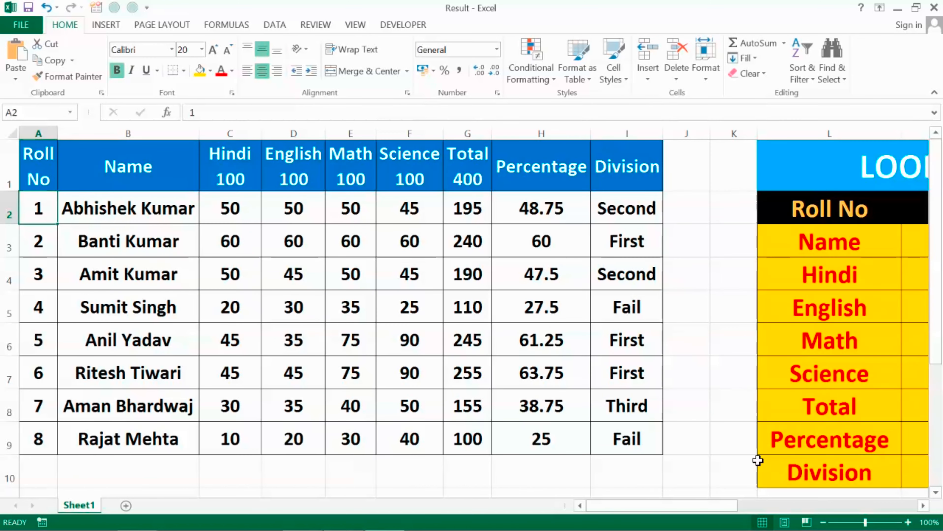
key(Right)
key(Right)
key(Right)
key(Right)
key(Right)
key(Right)
key(Right)
key(Right)
key(Right)
key(Right)
key(Right)
key(Right)
key(Right)
key(Right)
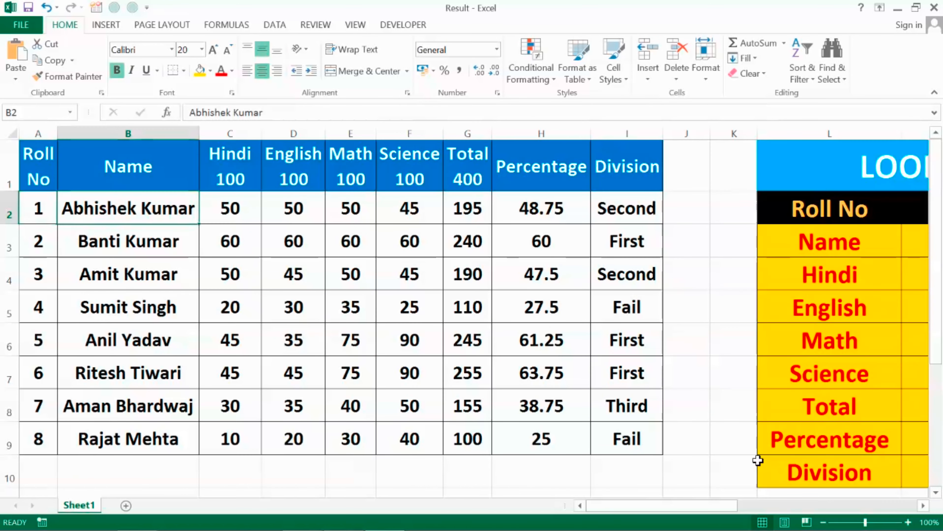
key(Left)
key(Left)
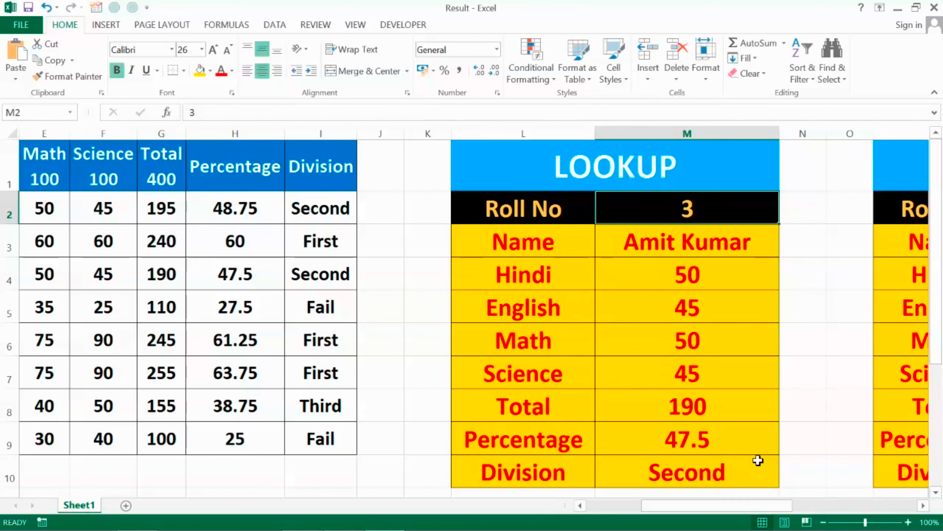
Test the LOOKUP table with Roll No 2, followed by Roll No 4, in M2
text(2)
key(Return)
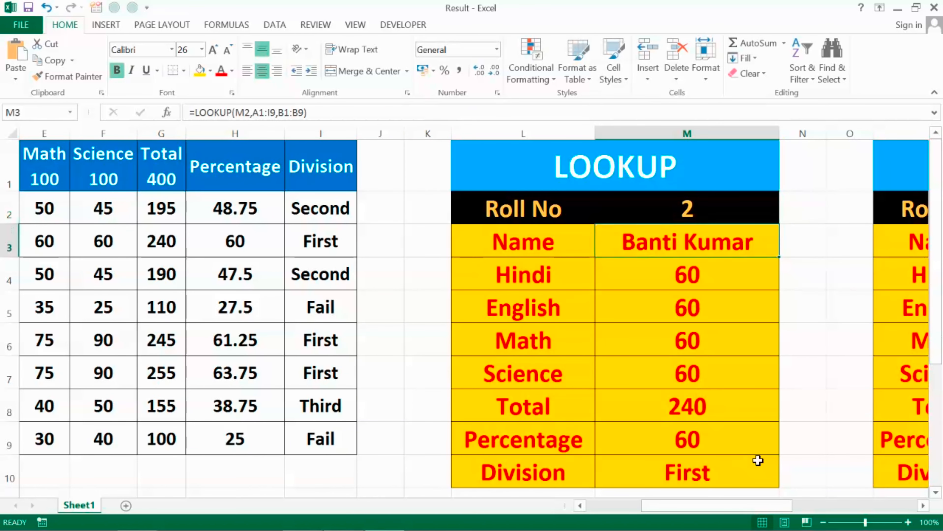
key(Down)
key(Up)
key(Up)
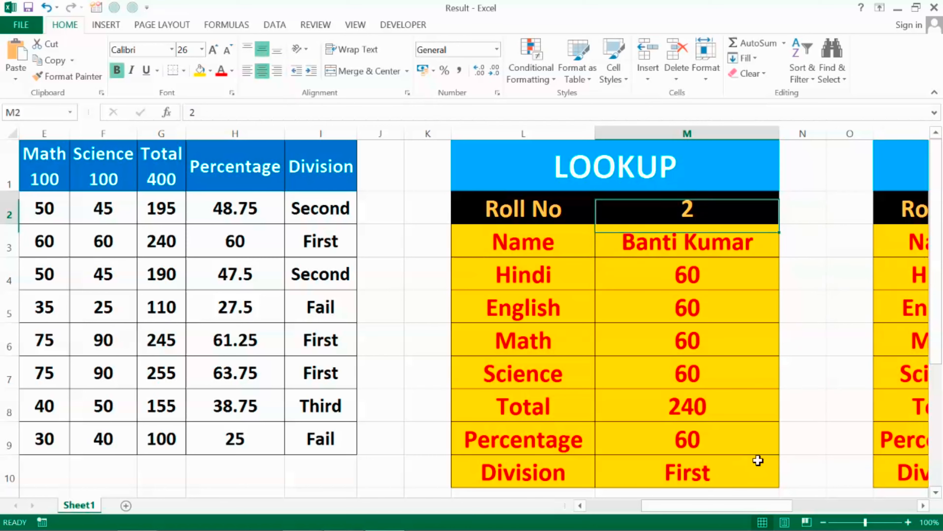
text(4)
key(Return)
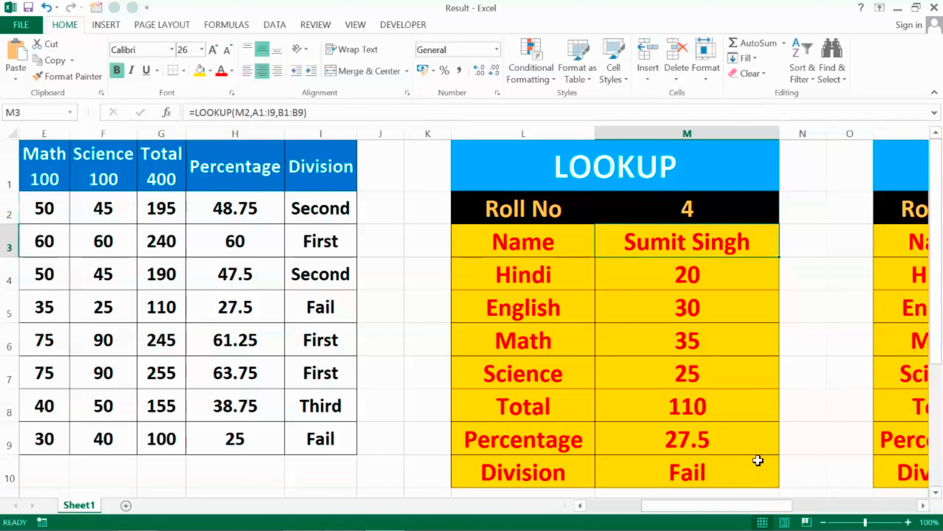
Examine the source table down the Roll No column and along roll number 6's row to Division
key(Left)
key(Left)
key(Left)
key(Left)
key(Left)
key(Left)
key(Left)
key(Left)
key(Left)
key(Left)
key(Left)
key(Left)
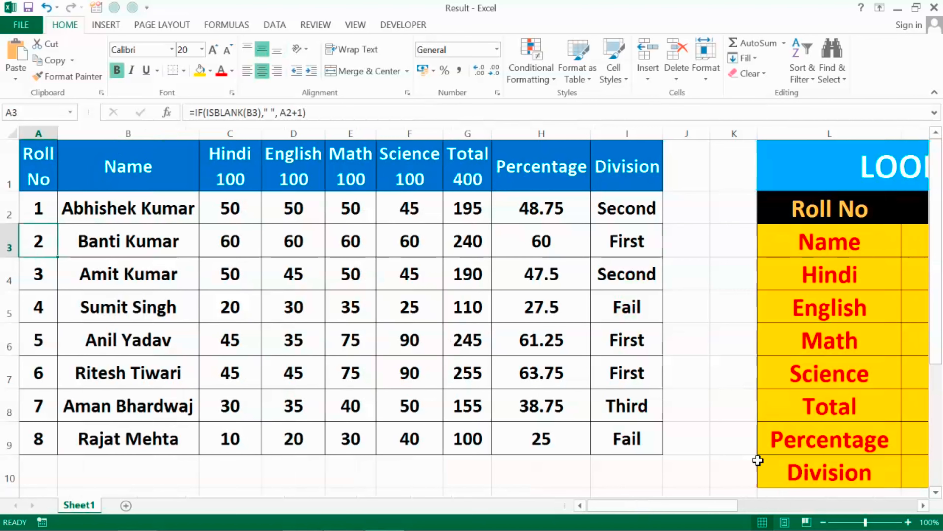
key(Down)
key(Down)
key(Down)
key(Down)
key(Right)
key(Right)
key(Right)
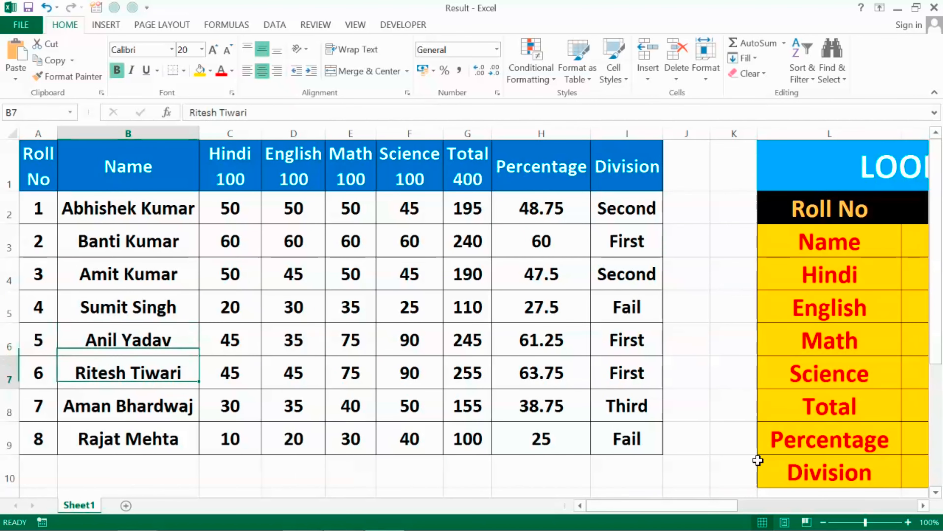
key(Right)
key(Right)
key(Right)
key(Right)
key(Right)
key(Right)
key(Right)
key(Right)
key(Right)
key(Right)
key(Right)
key(Right)
Set the LOOKUP table's Roll No in M2 to 6
key(Up)
key(Up)
key(Up)
key(Up)
key(Up)
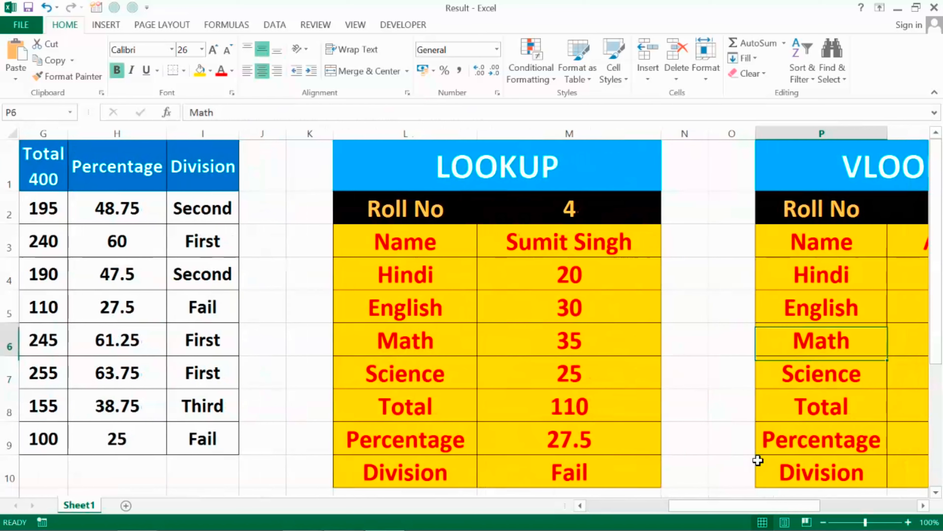
key(Left)
key(Left)
key(Left)
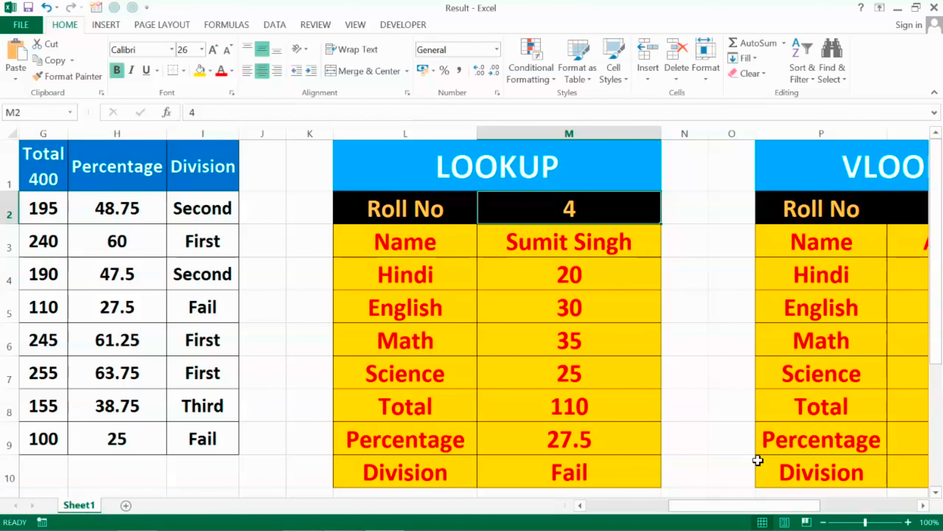
text(6)
key(Return)
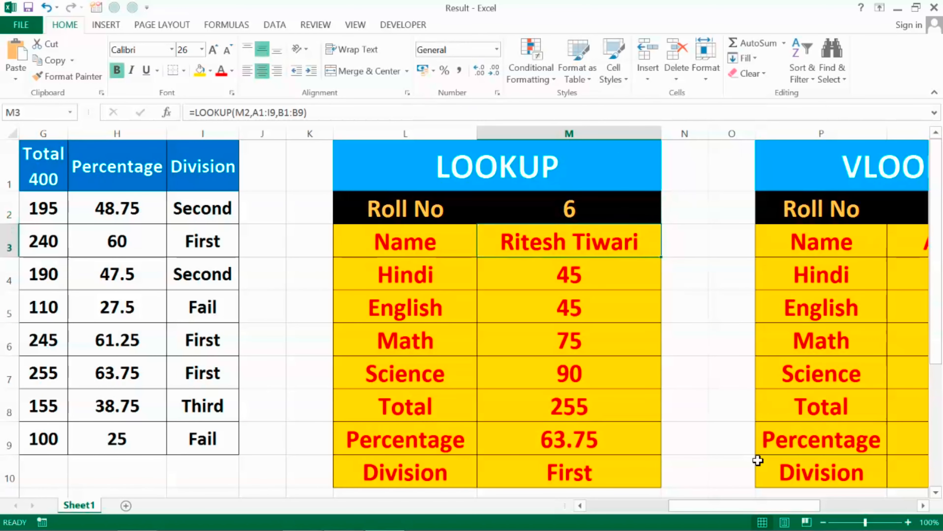
Compare the LOOKUP results for roll number 6 with the marks, total, percentage and division in the source table
key(Left)
key(Left)
key(Left)
key(Left)
key(Left)
key(Left)
key(Left)
key(Left)
key(Left)
key(Left)
key(Left)
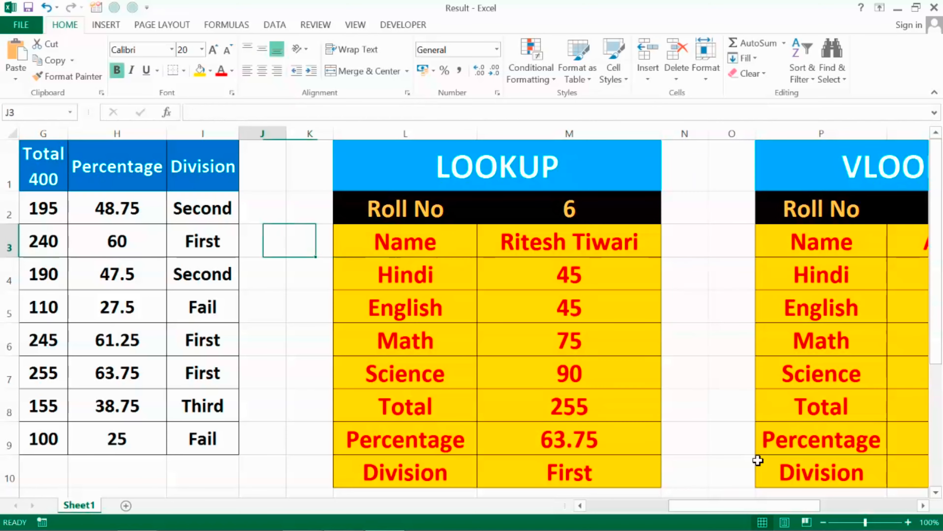
key(Right)
key(Right)
key(Right)
key(Right)
key(Right)
key(Right)
key(Right)
key(Right)
key(Right)
key(Right)
key(Right)
key(Right)
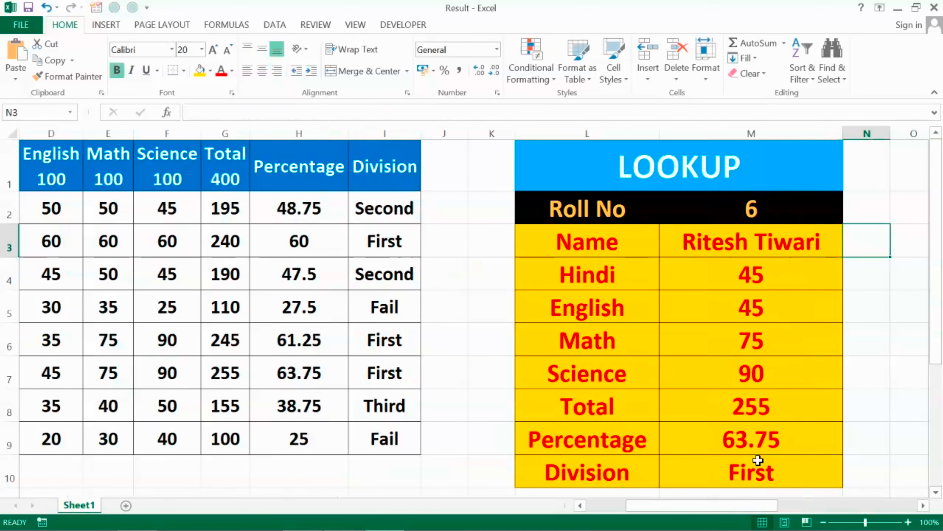
Test the LOOKUP table with Roll No 8 in M2, and replace it with 11, a number missing from the source table
key(Up)
key(Left)
text(8)
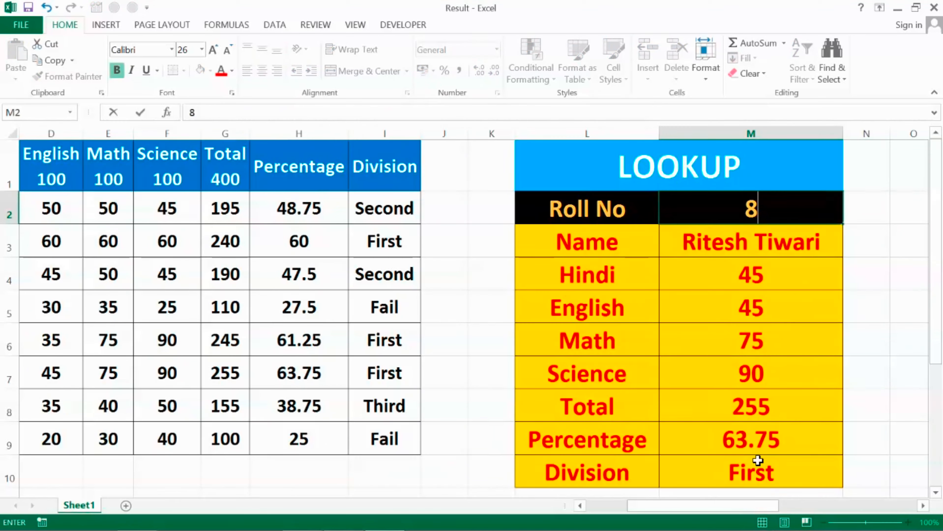
key(Return)
key(Up)
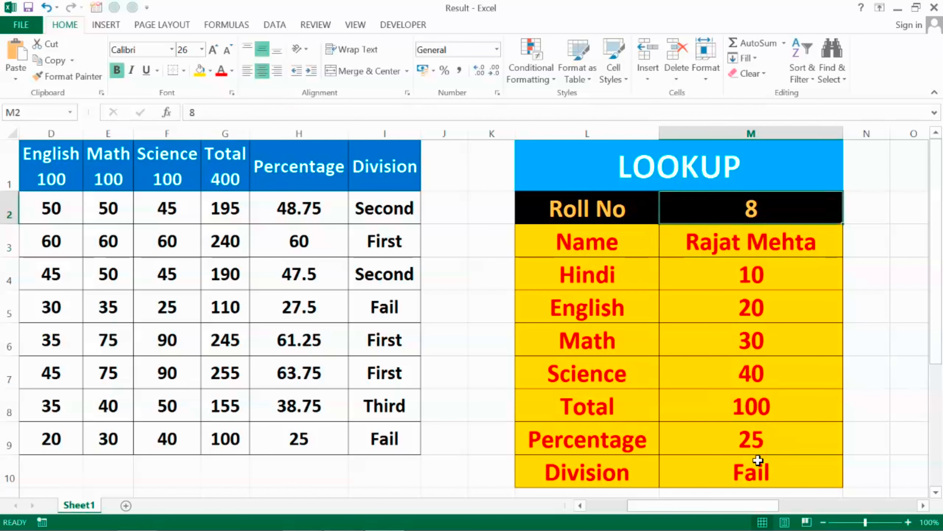
text(11)
key(Return)
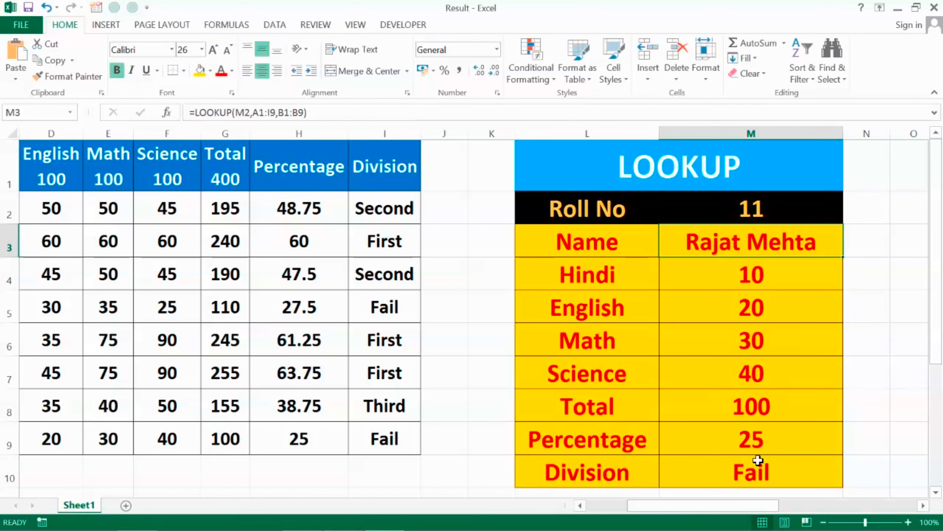
Set the VLOOKUP table's Roll No in Q2 to 11 to compare its handling of a missing number with LOOKUP
key(Right)
key(Right)
key(Right)
key(Right)
key(Right)
key(Right)
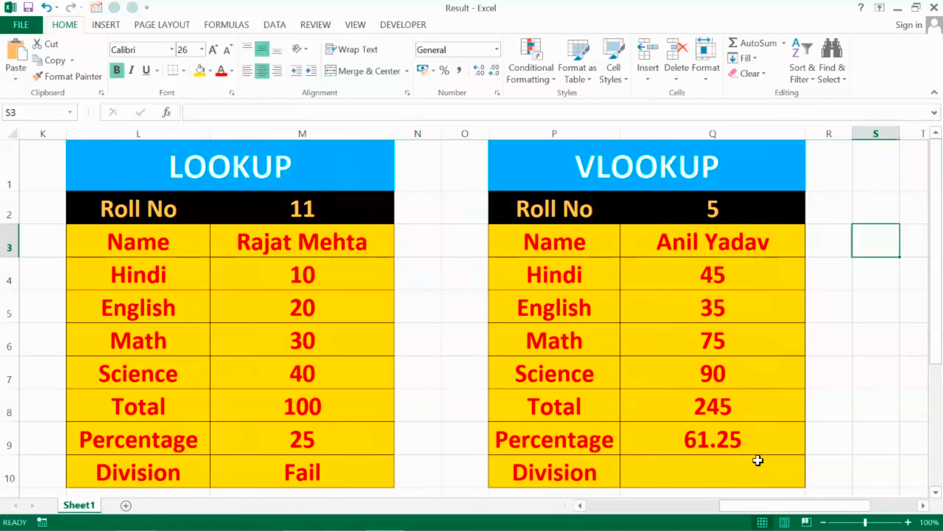
key(Down)
key(Down)
key(Down)
key(Down)
key(Down)
key(Down)
key(Down)
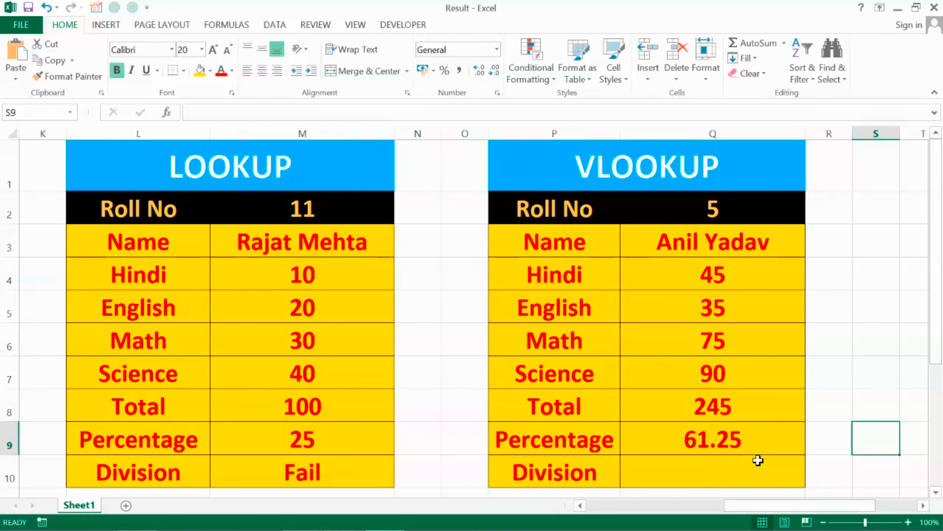
key(Left)
key(Left)
key(Up)
key(Up)
key(Up)
key(Up)
key(Up)
key(Up)
key(Up)
key(Up)
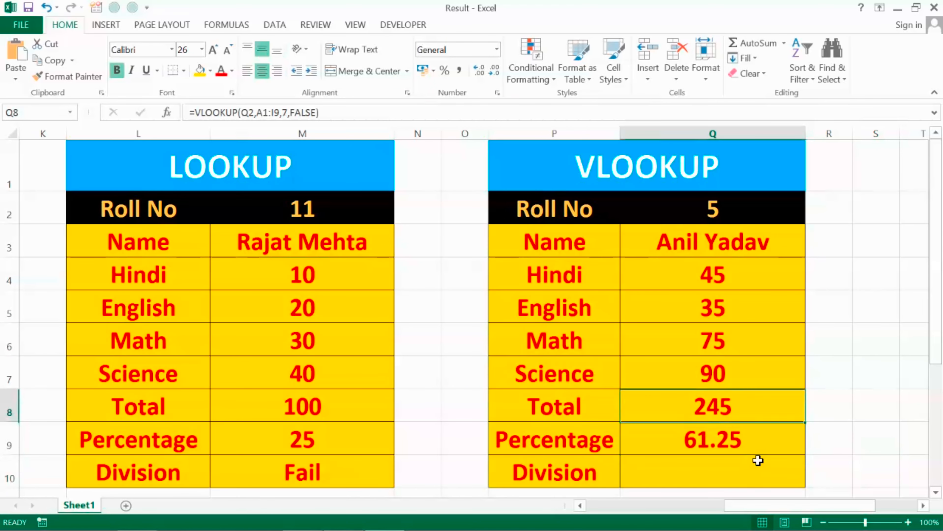
text(11)
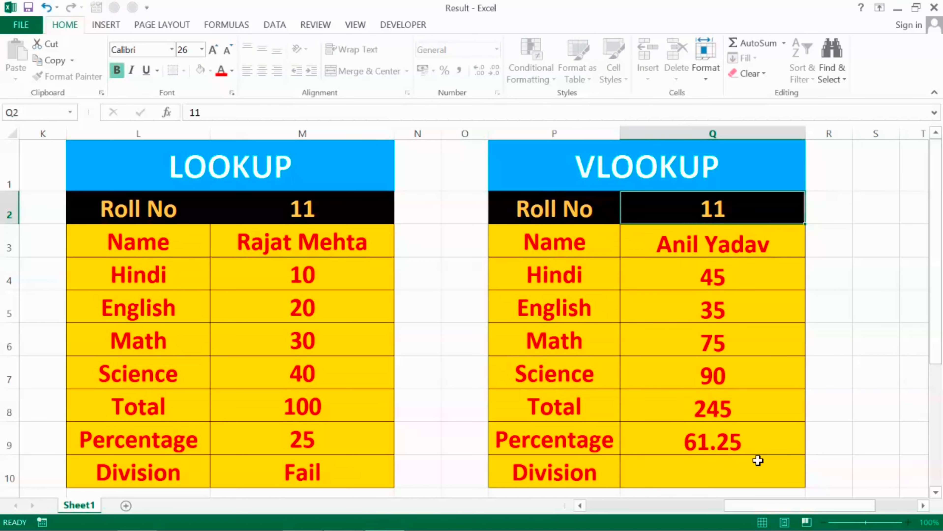
key(Return)
key(Up)
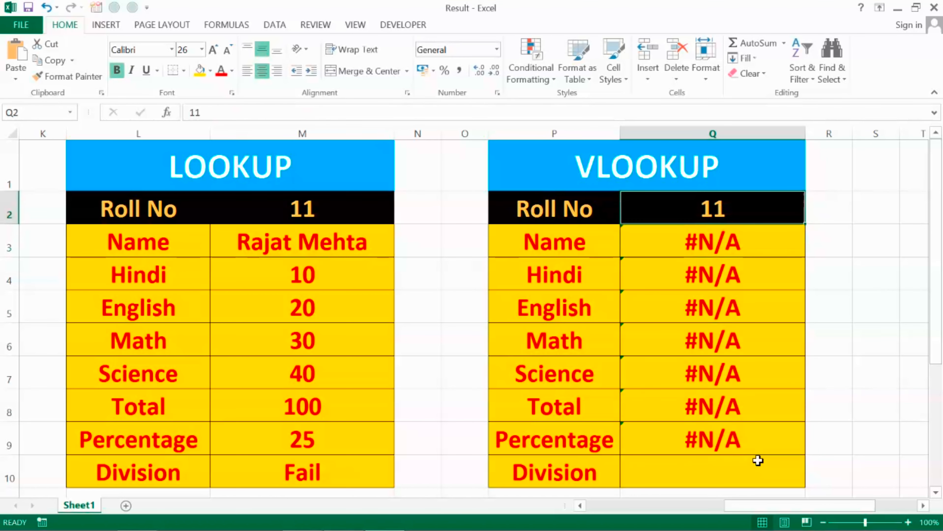
Fill the VLOOKUP table's Division result in Q10 with the formula =VLOOKUP(q2,a1:i9,9,FALSE)
key(Down)
key(Down)
key(Down)
key(Down)
key(Down)
key(Down)
key(Down)
key(Down)
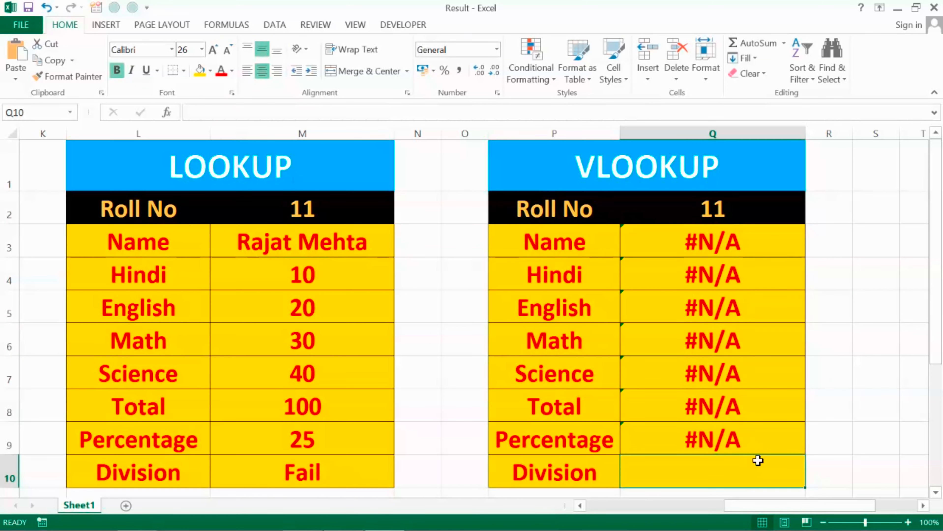
text(=)
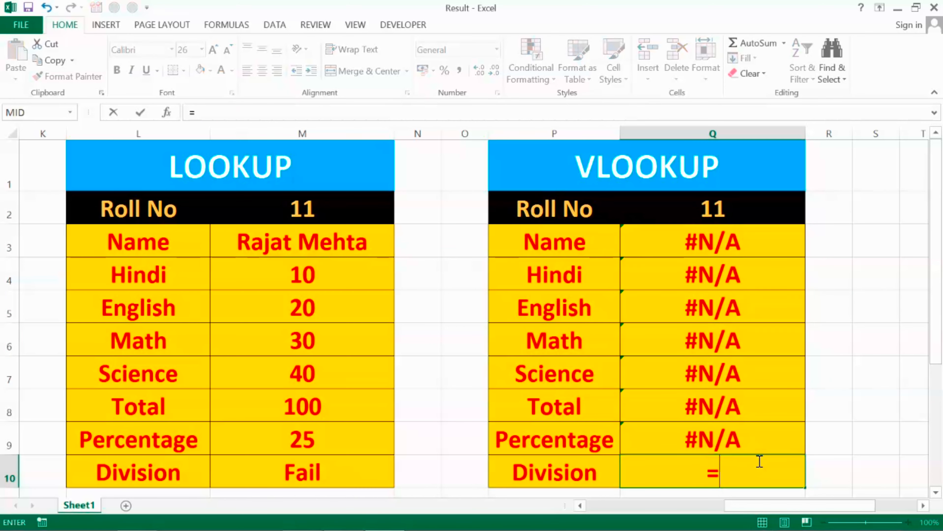
text(vlo)
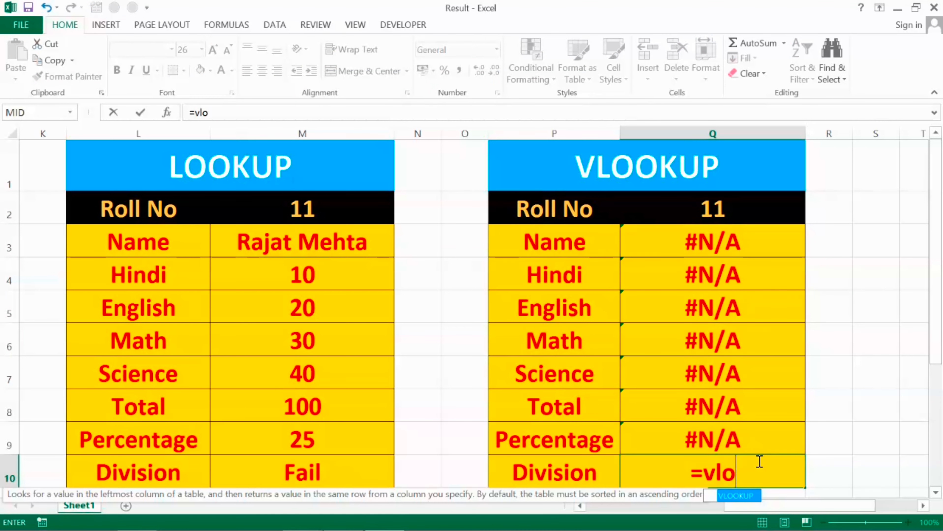
key(Tab)
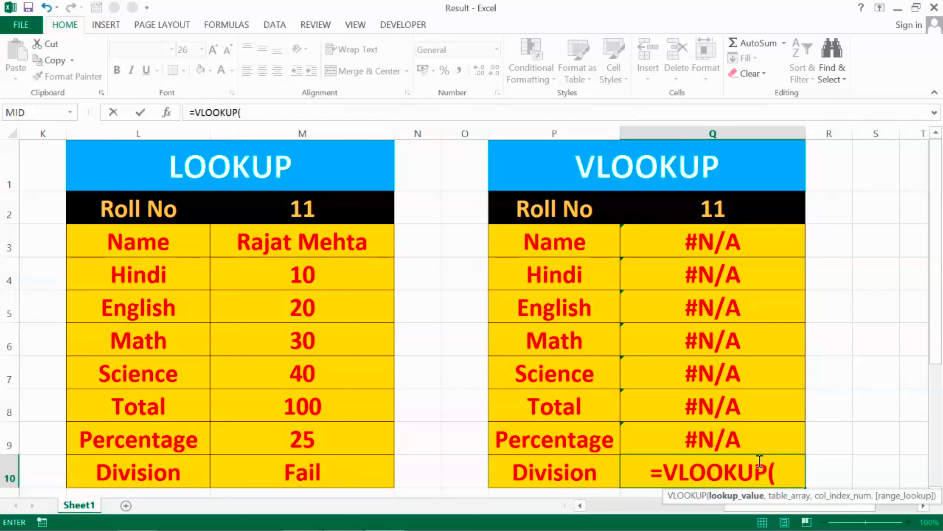
text(q)
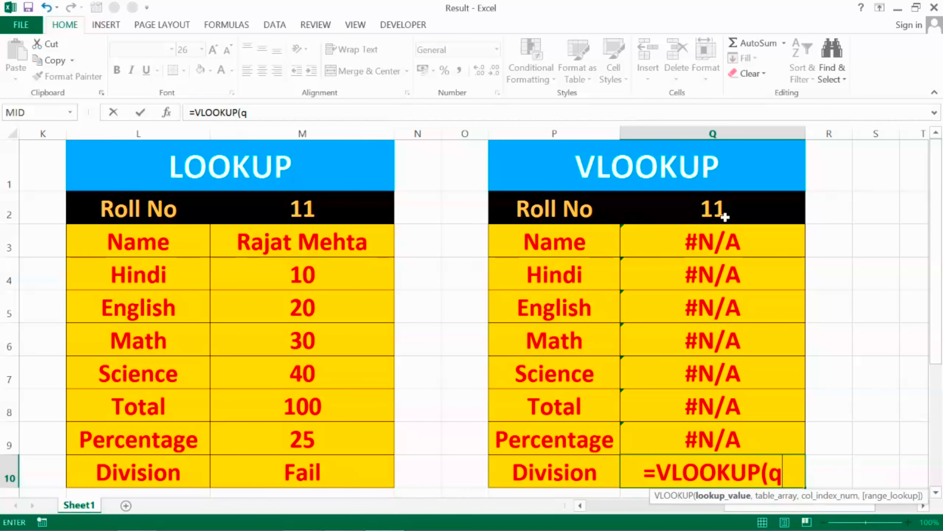
text(2,a)
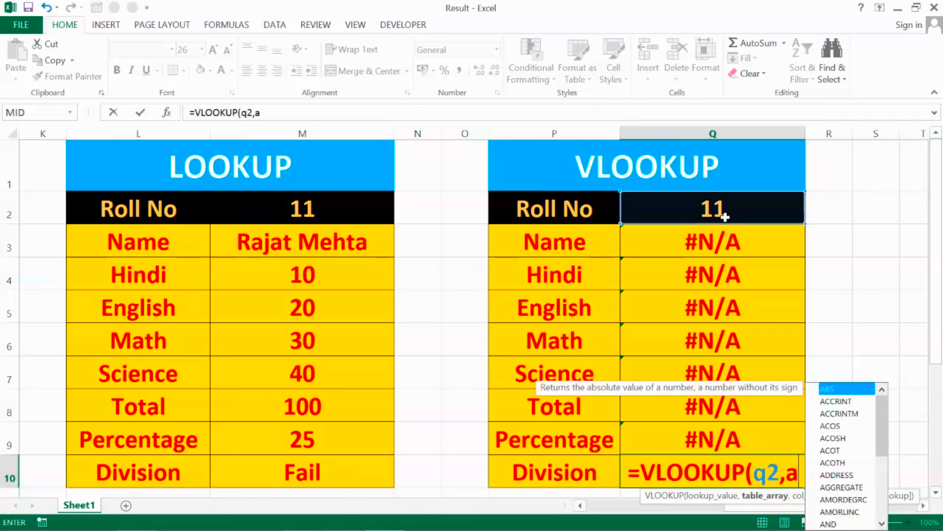
text(1:i9,)
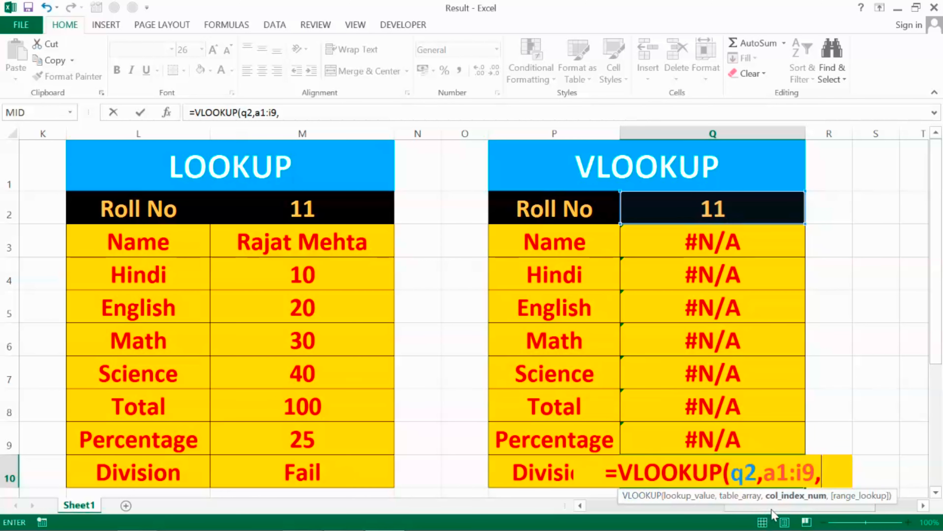
drag(772, 510, 715, 510)
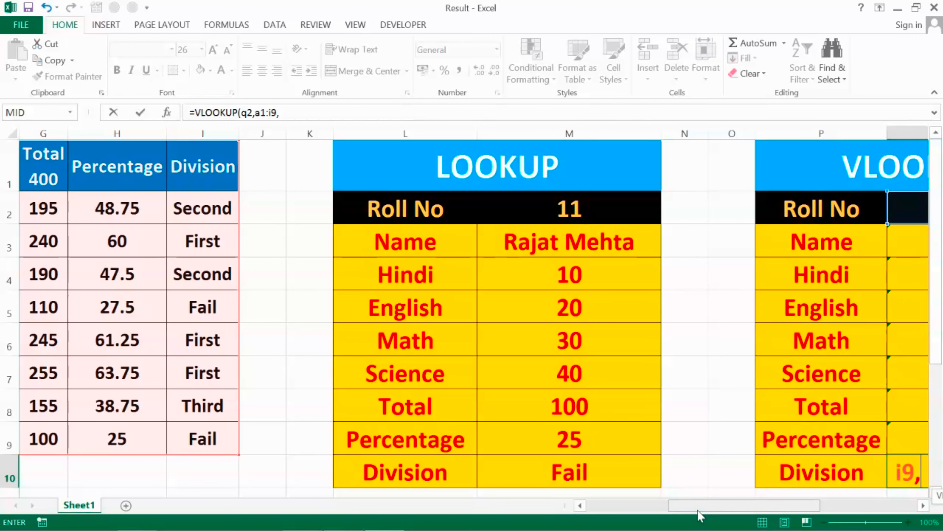
drag(702, 510, 777, 507)
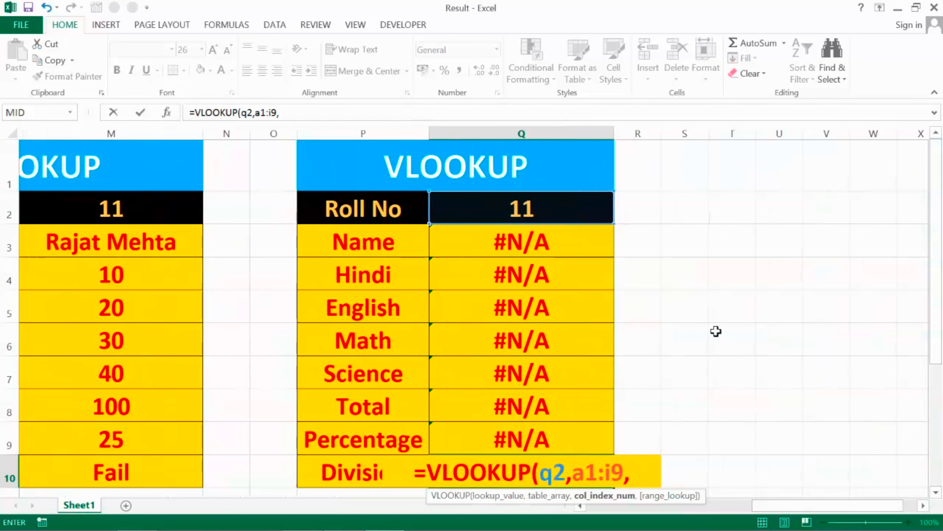
text(9,FALSE)
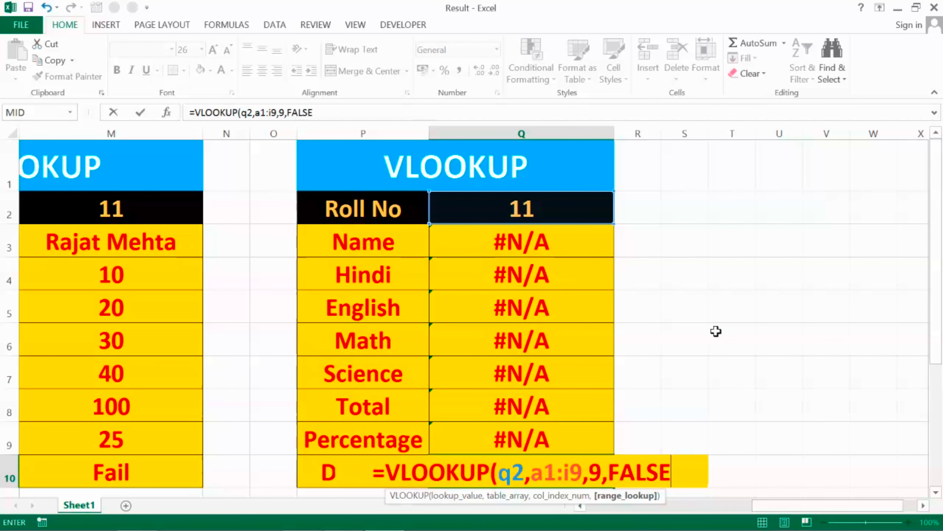
text())
key(Return)
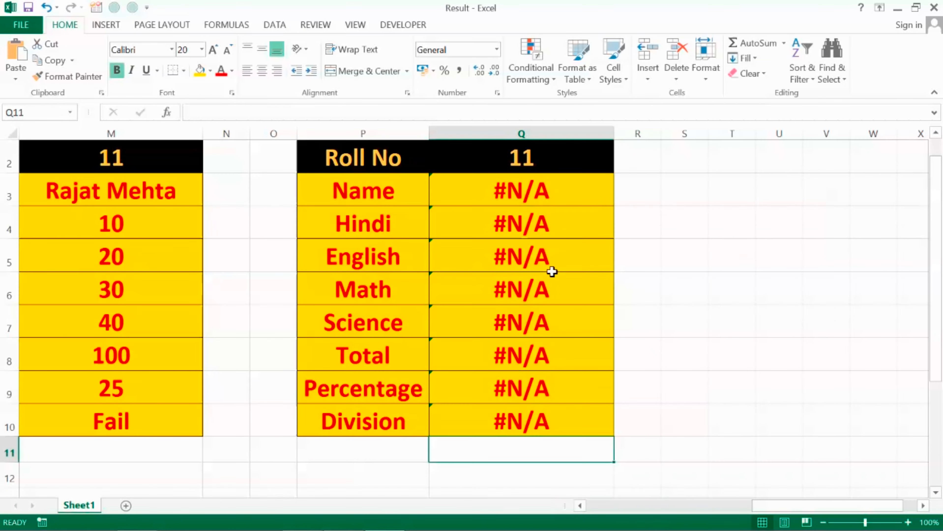
Compare how the LOOKUP and VLOOKUP tables handle the missing roll number 11, viewing both tables side by side
click(442, 180)
key(Left)
key(Left)
key(Left)
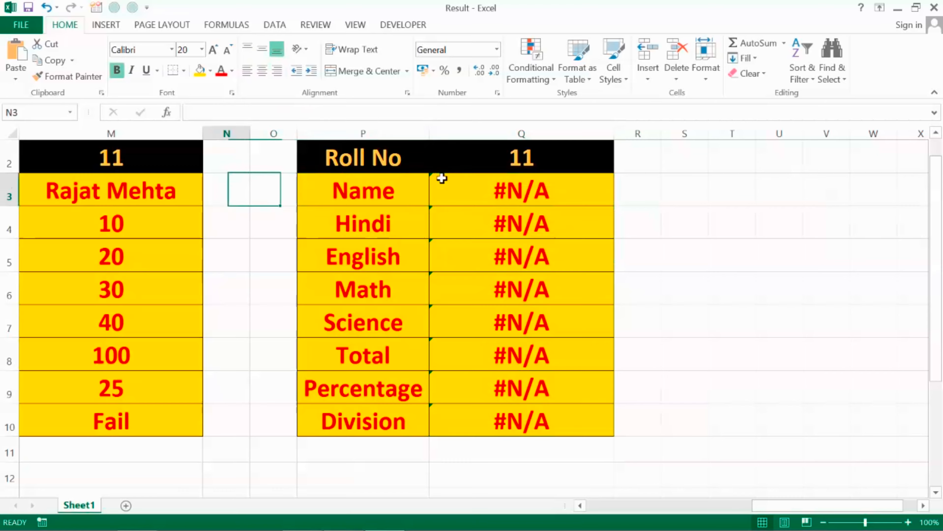
key(Left)
key(Left)
key(Left)
key(Left)
key(Left)
key(Right)
key(Right)
key(Right)
key(Right)
key(Right)
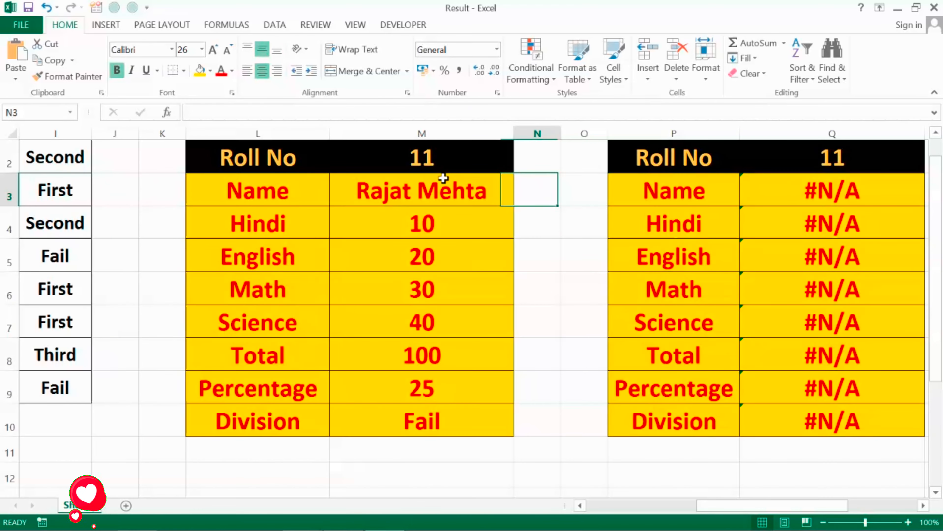
key(Right)
key(Right)
key(Right)
key(Right)
key(Up)
key(Up)
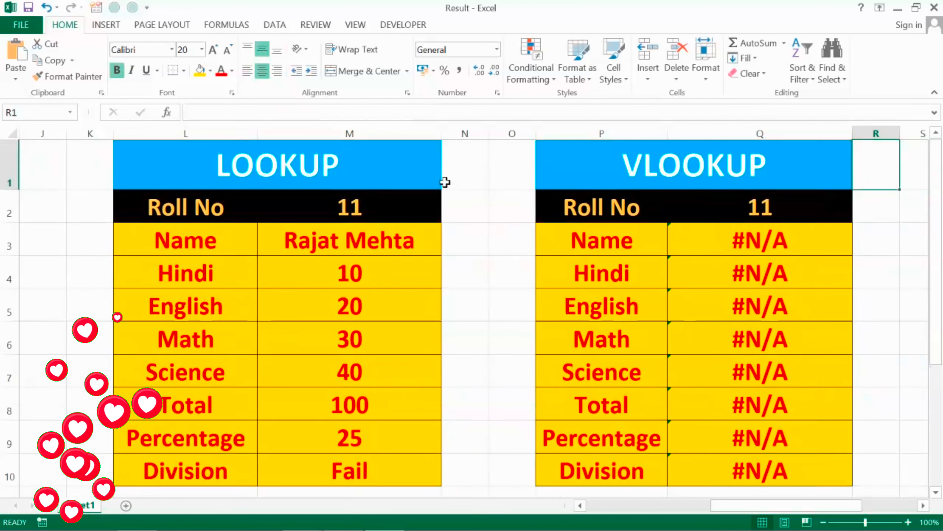
click(367, 211)
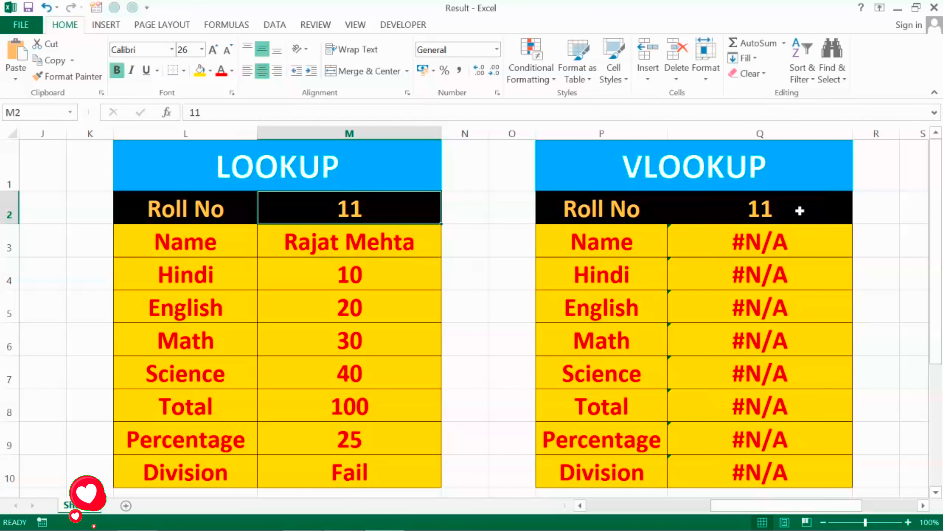
click(799, 211)
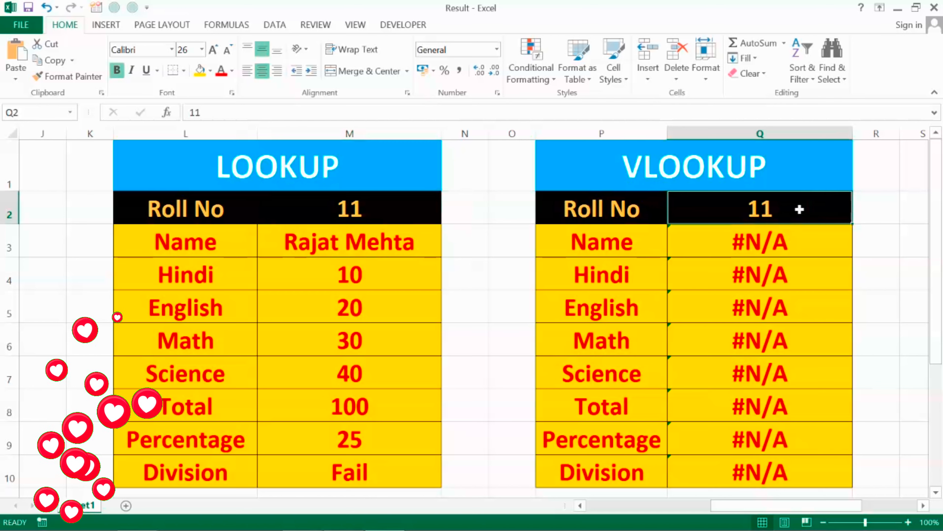
Test both tables with an existing student by setting Roll No to 5 in M2 and Q2
click(411, 203)
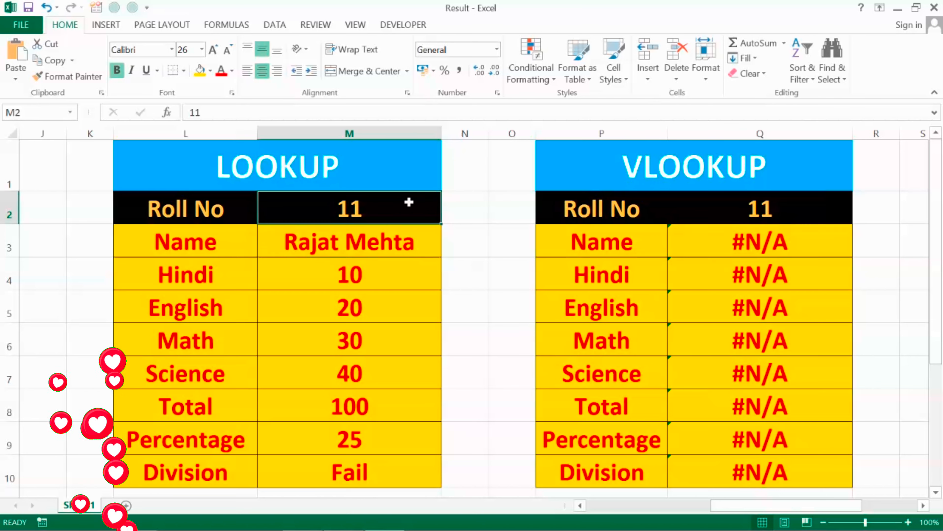
text(5)
key(Tab)
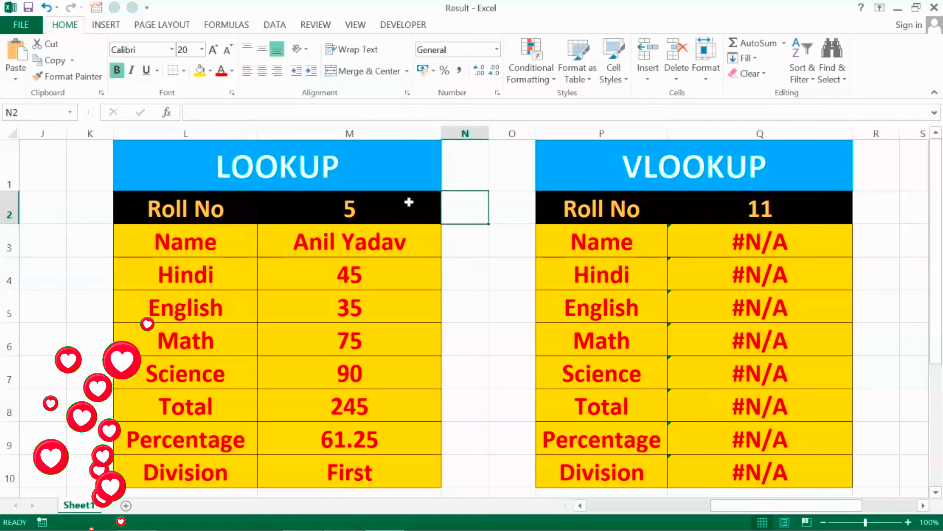
key(Tab)
key(Tab)
key(Tab)
text(5)
key(Return)
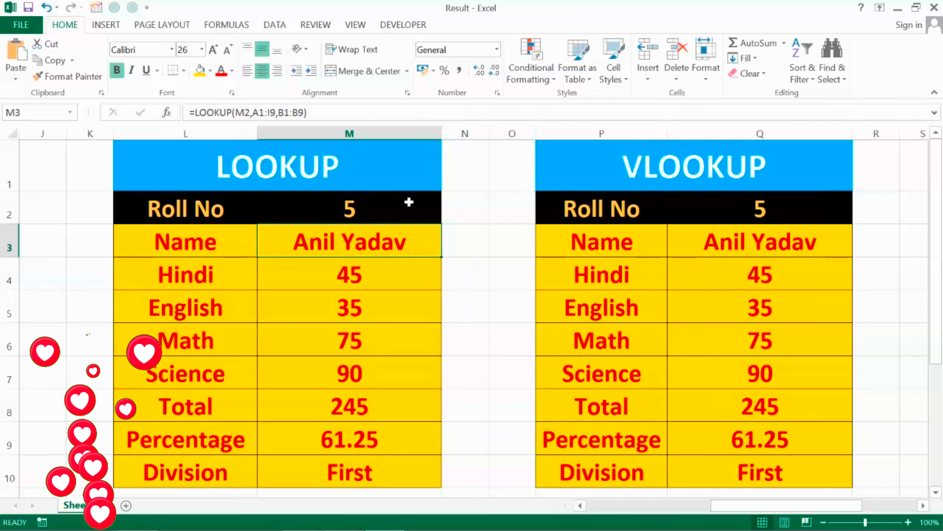
Set Roll No to 2 in both the LOOKUP table's M2 and the VLOOKUP table's Q2
click(409, 202)
text(2)
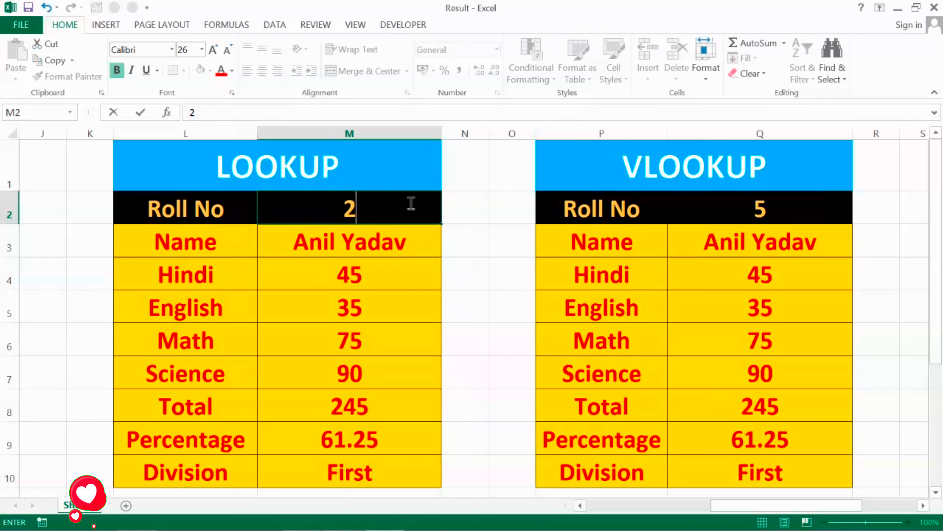
key(Tab)
key(Tab)
key(Tab)
key(Tab)
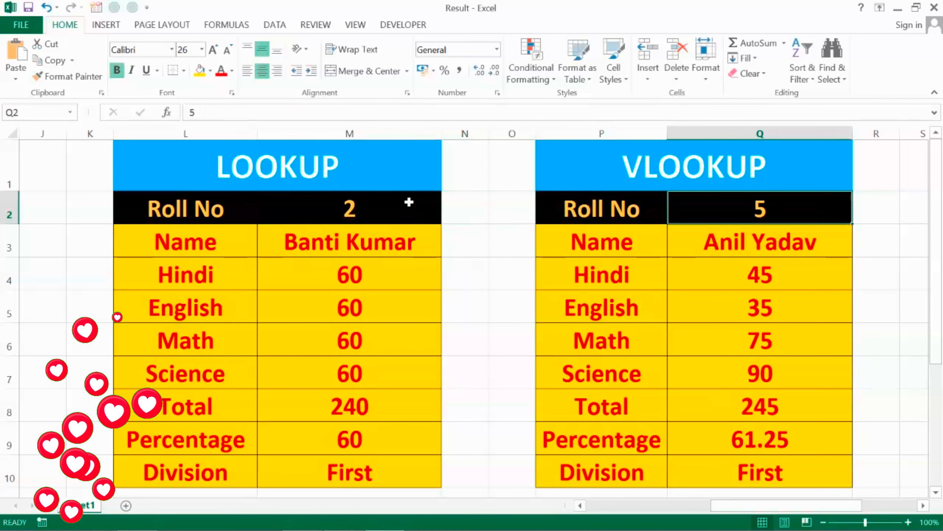
text(2)
key(Return)
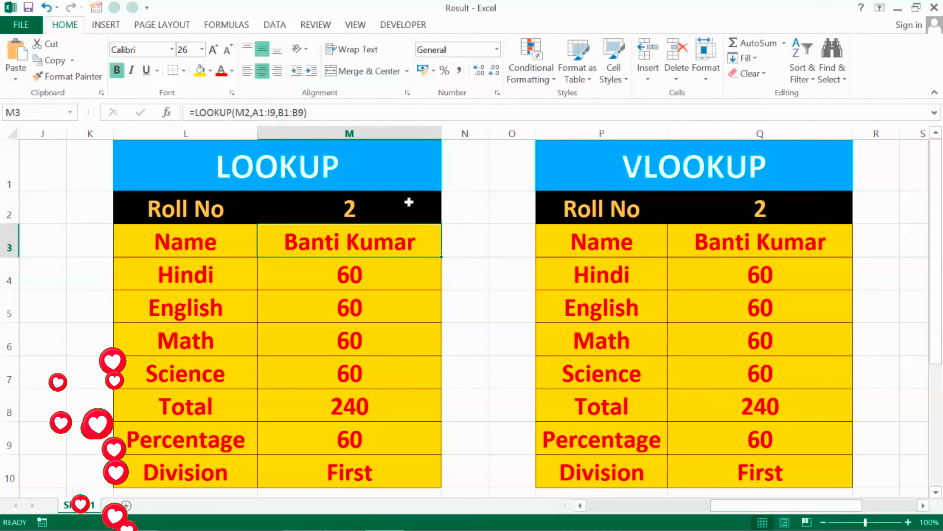